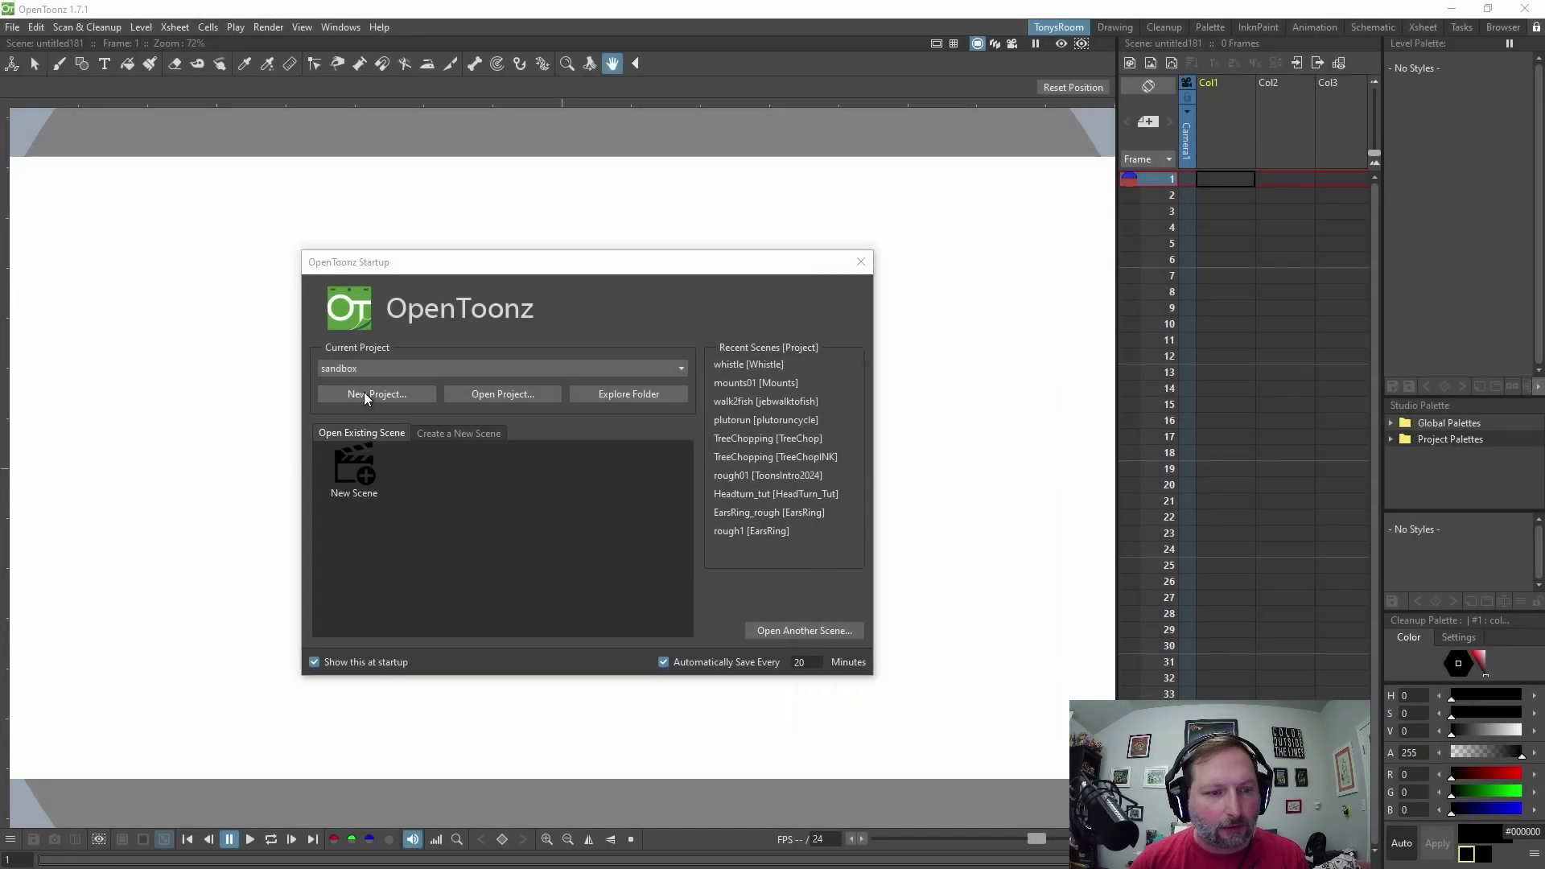
# Create a new project named andy_acorn with $scenepath appended to the drawings, inputs and extras folders.
pyautogui.click(363, 393)
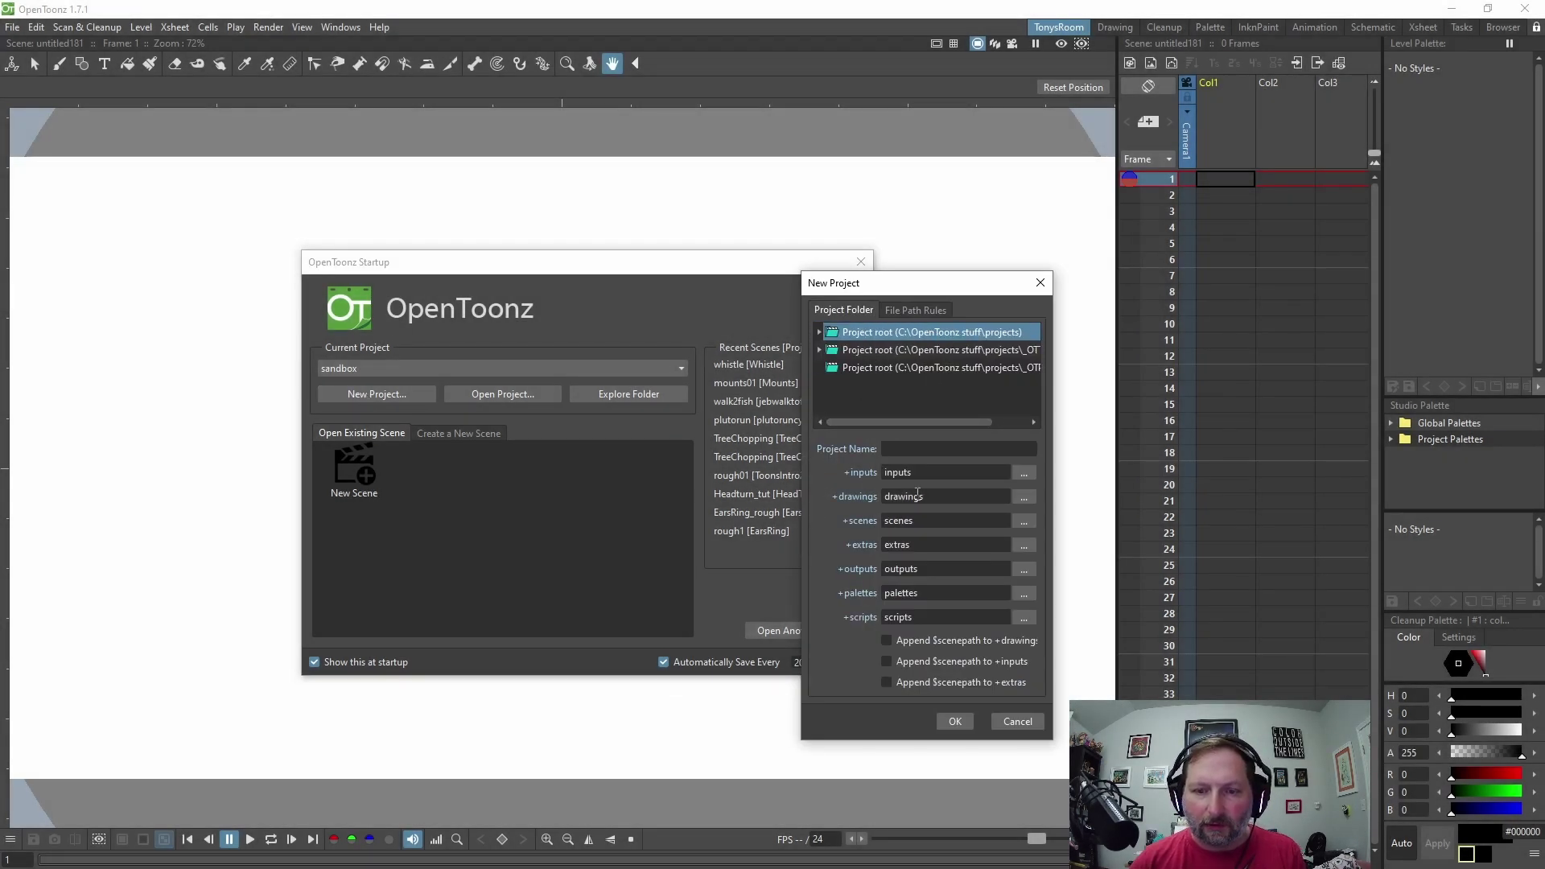
pyautogui.click(895, 450)
pyautogui.write('andy_acorn')
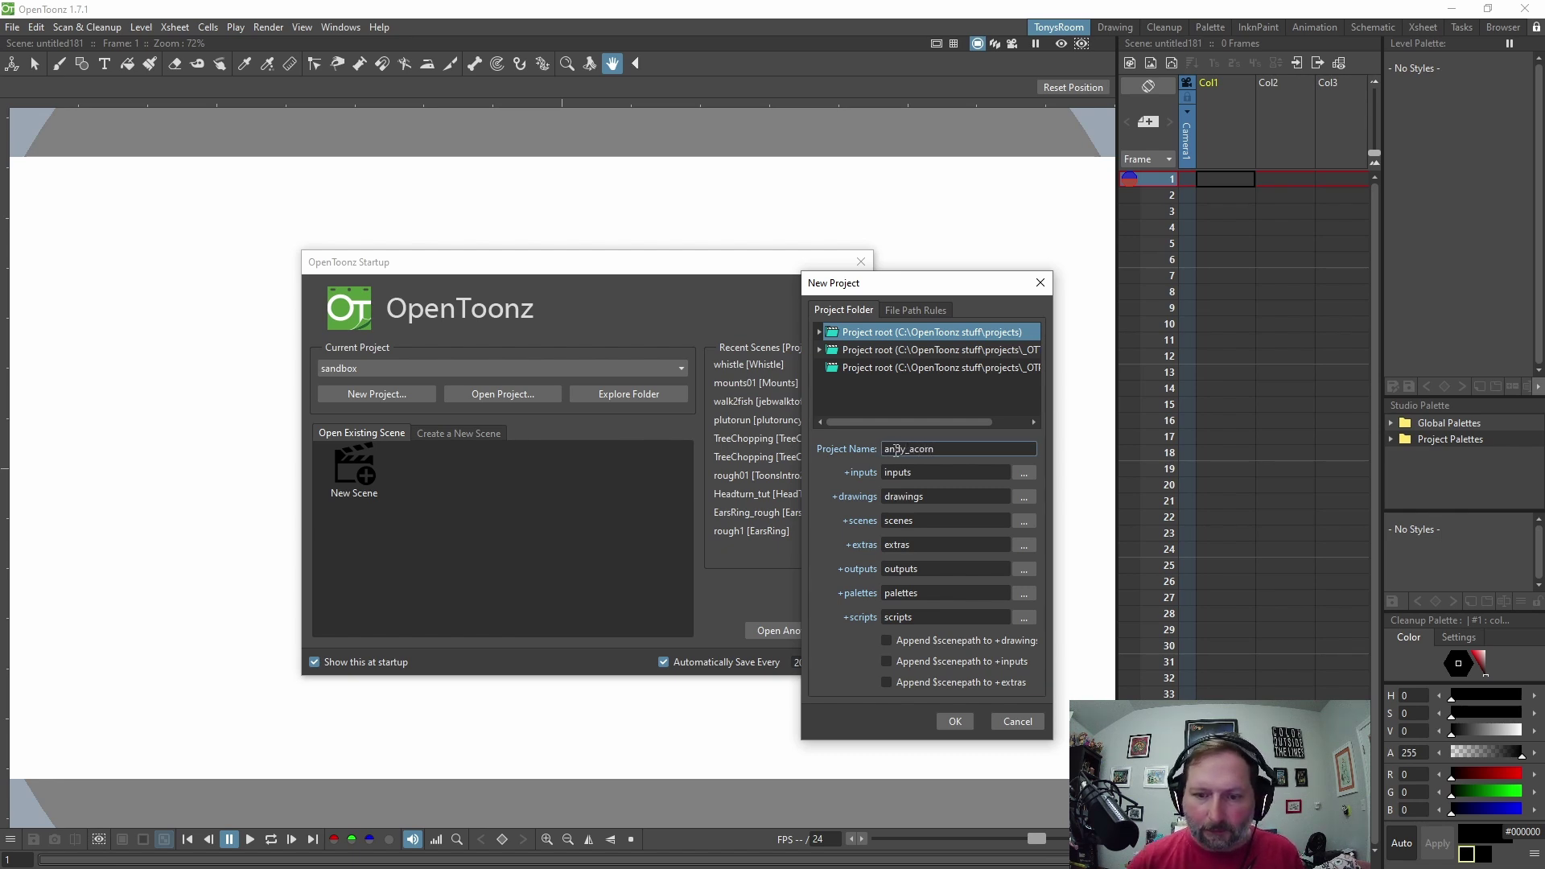
pyautogui.click(888, 642)
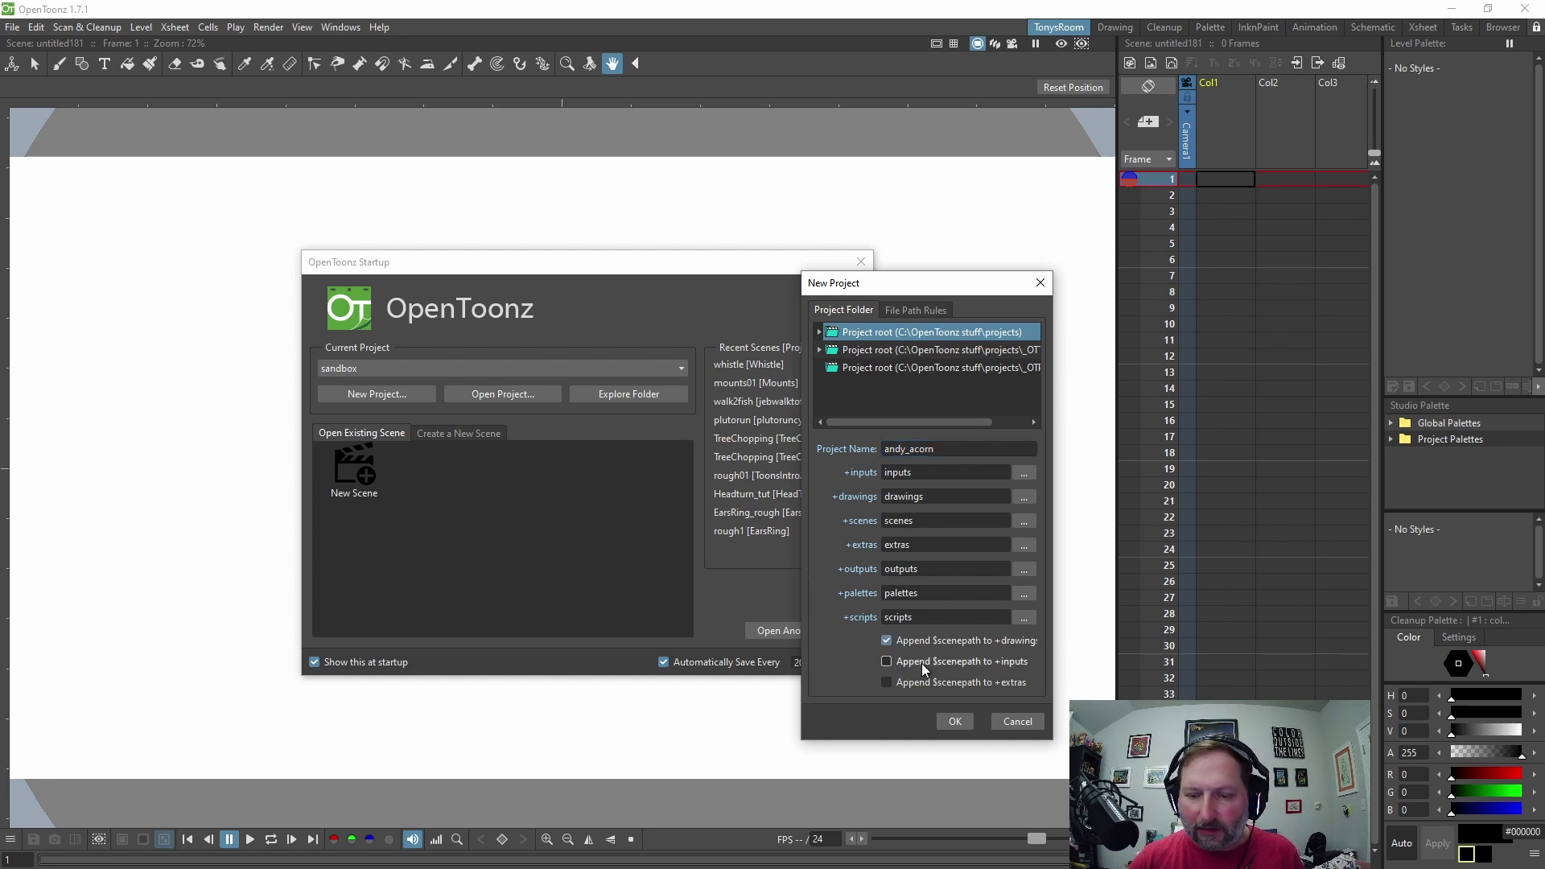
pyautogui.click(888, 682)
pyautogui.click(888, 663)
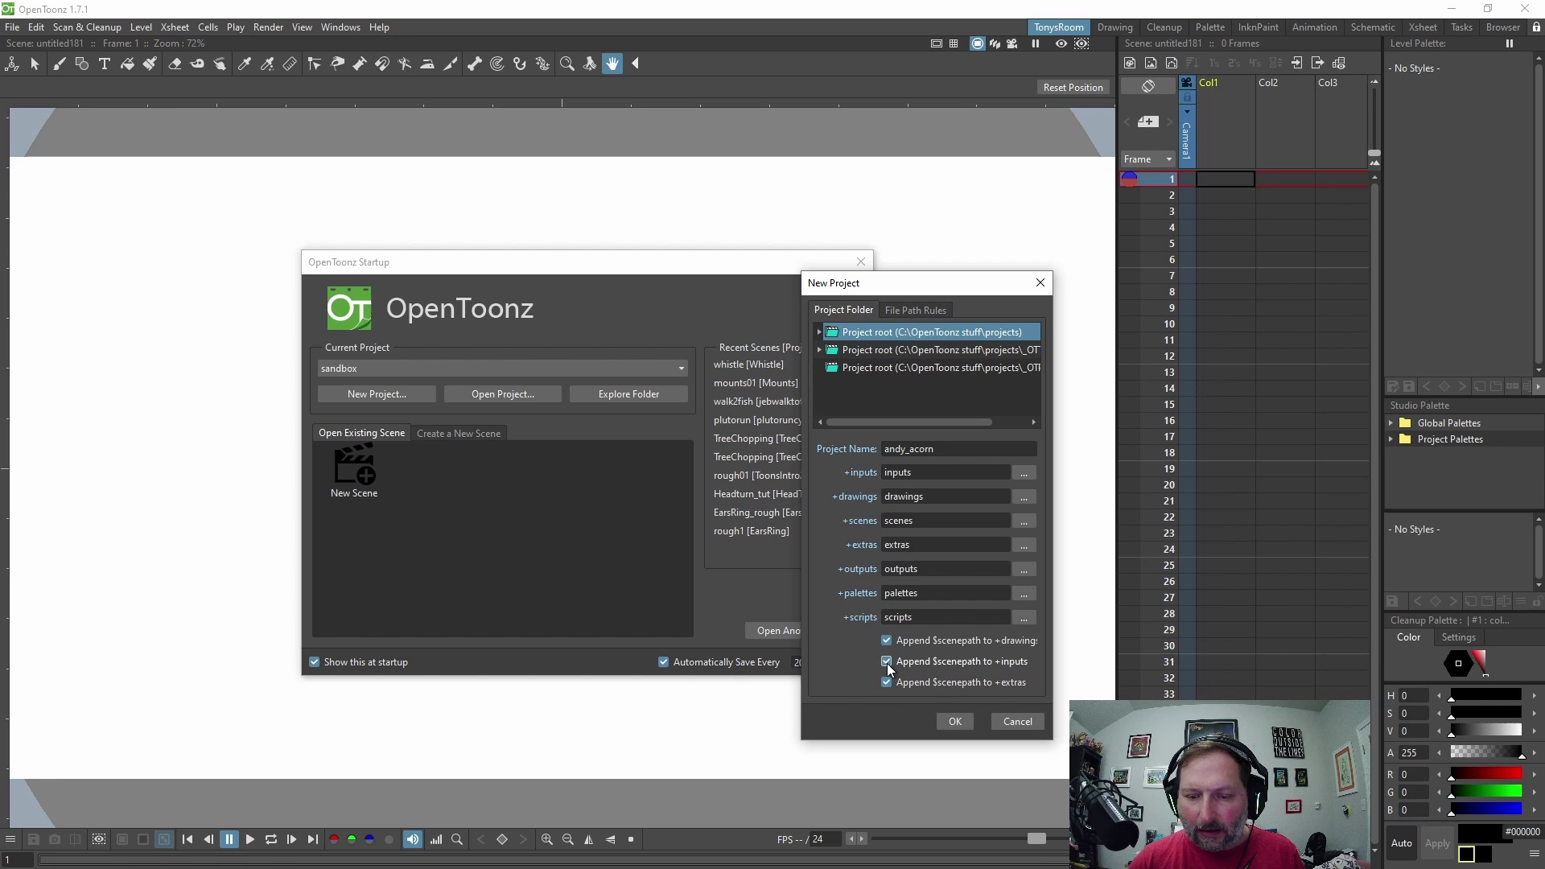
pyautogui.click(955, 723)
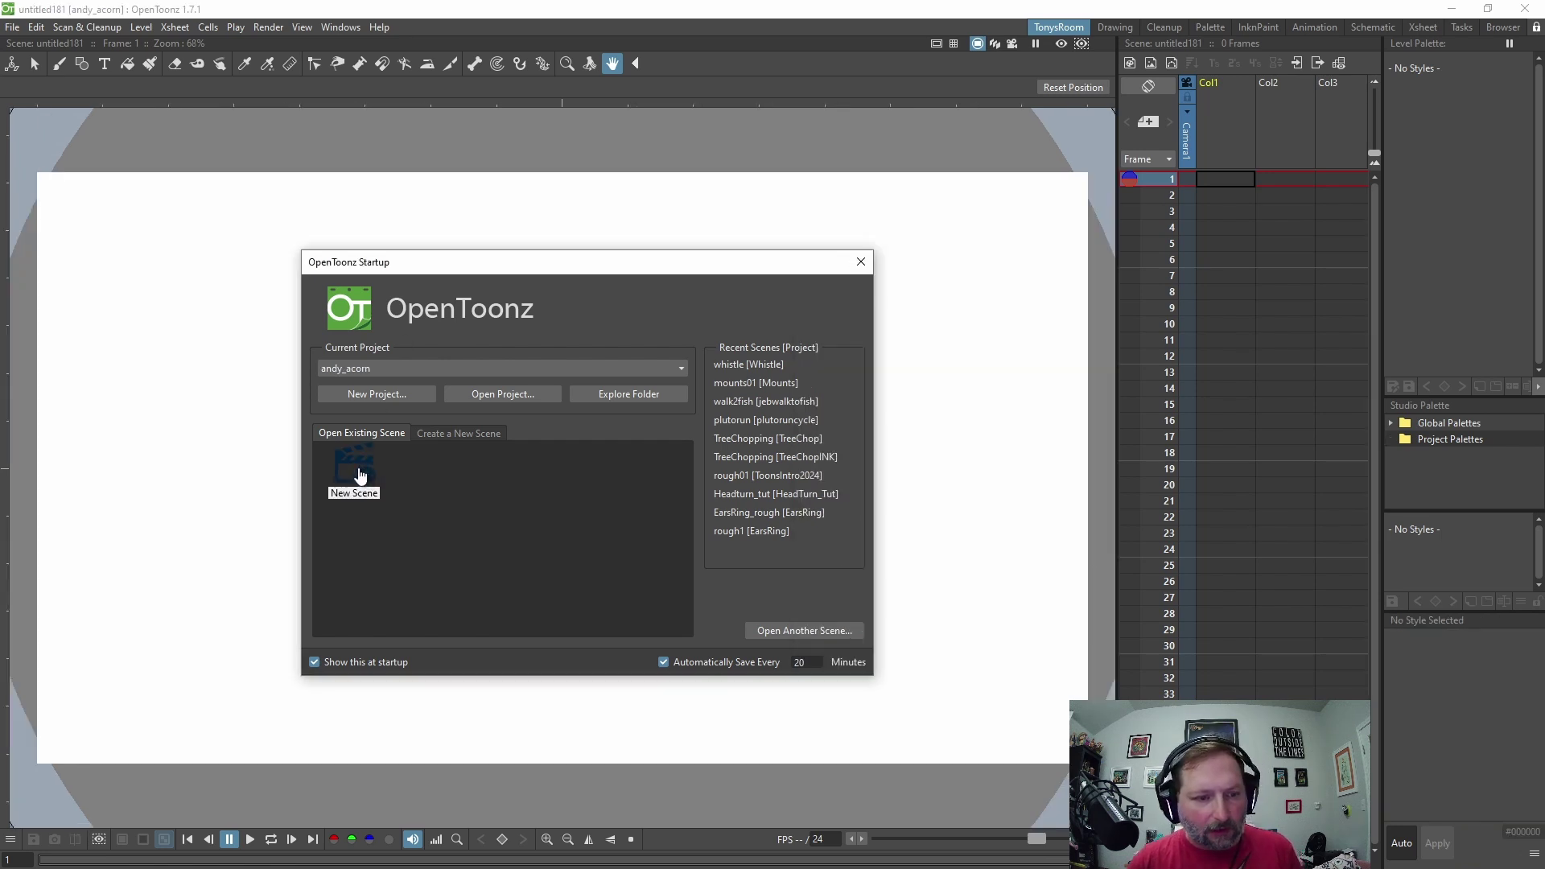
# Create a new scene named acorn_rough at 1920 x 1080 and 24 frames per second.
pyautogui.click(360, 475)
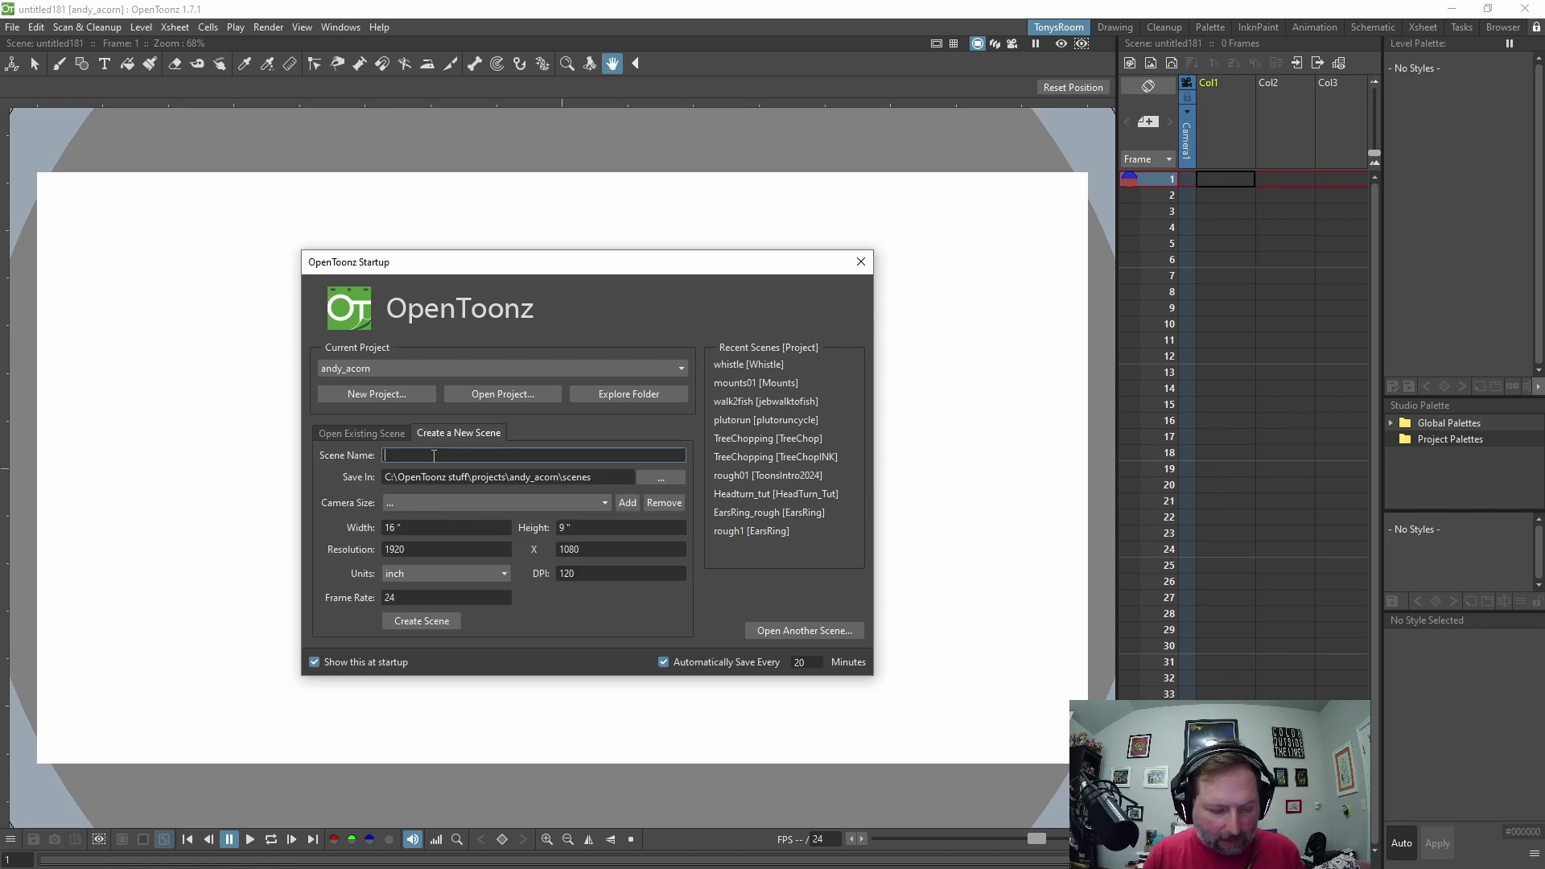
pyautogui.write('rough')
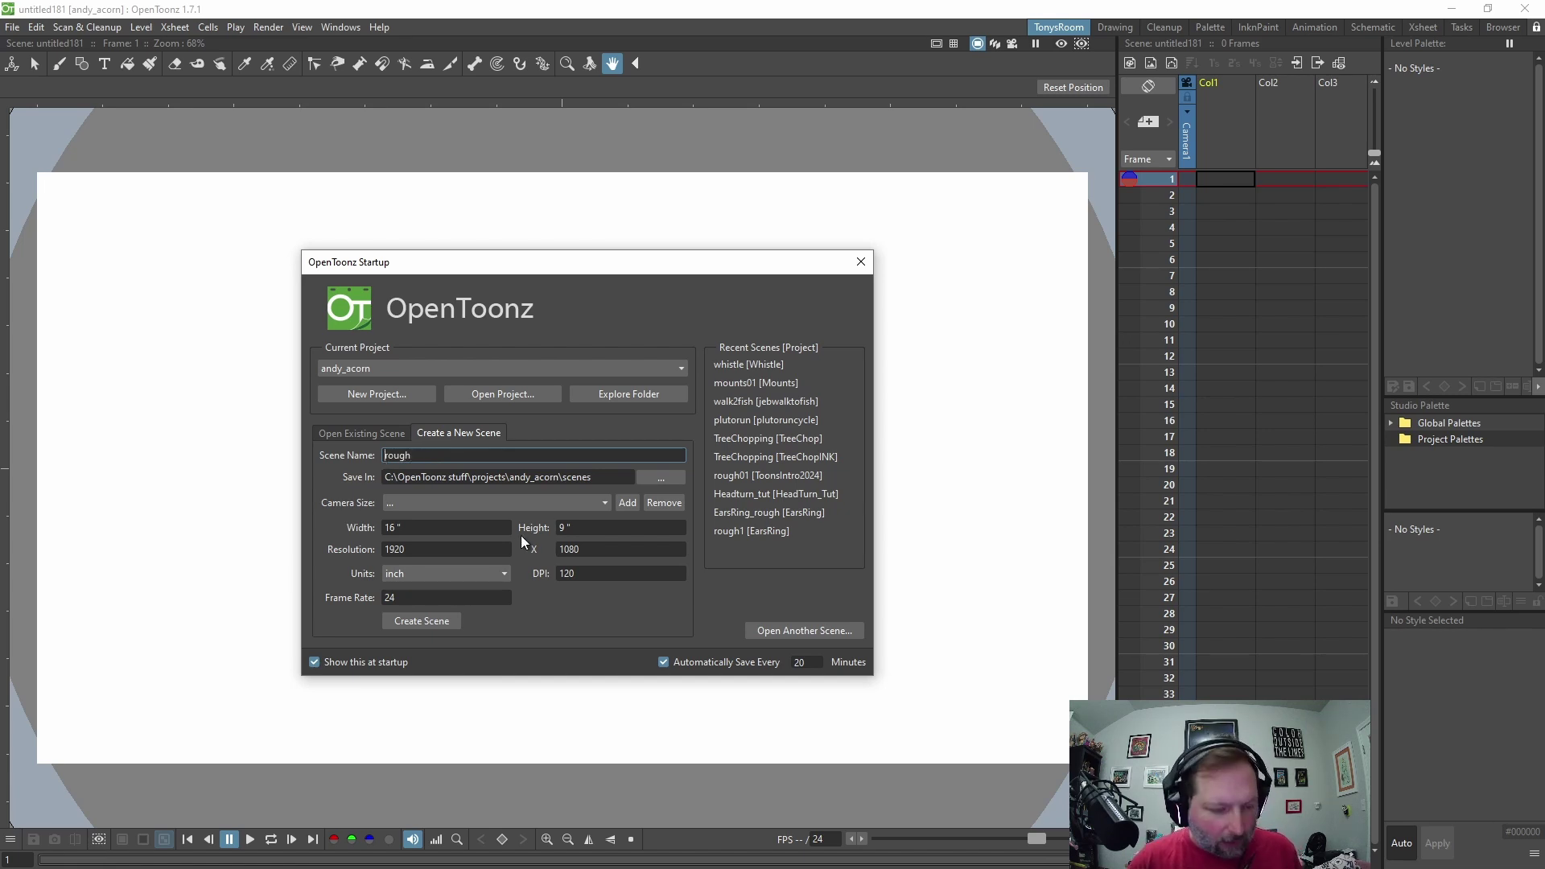
pyautogui.write('acor')
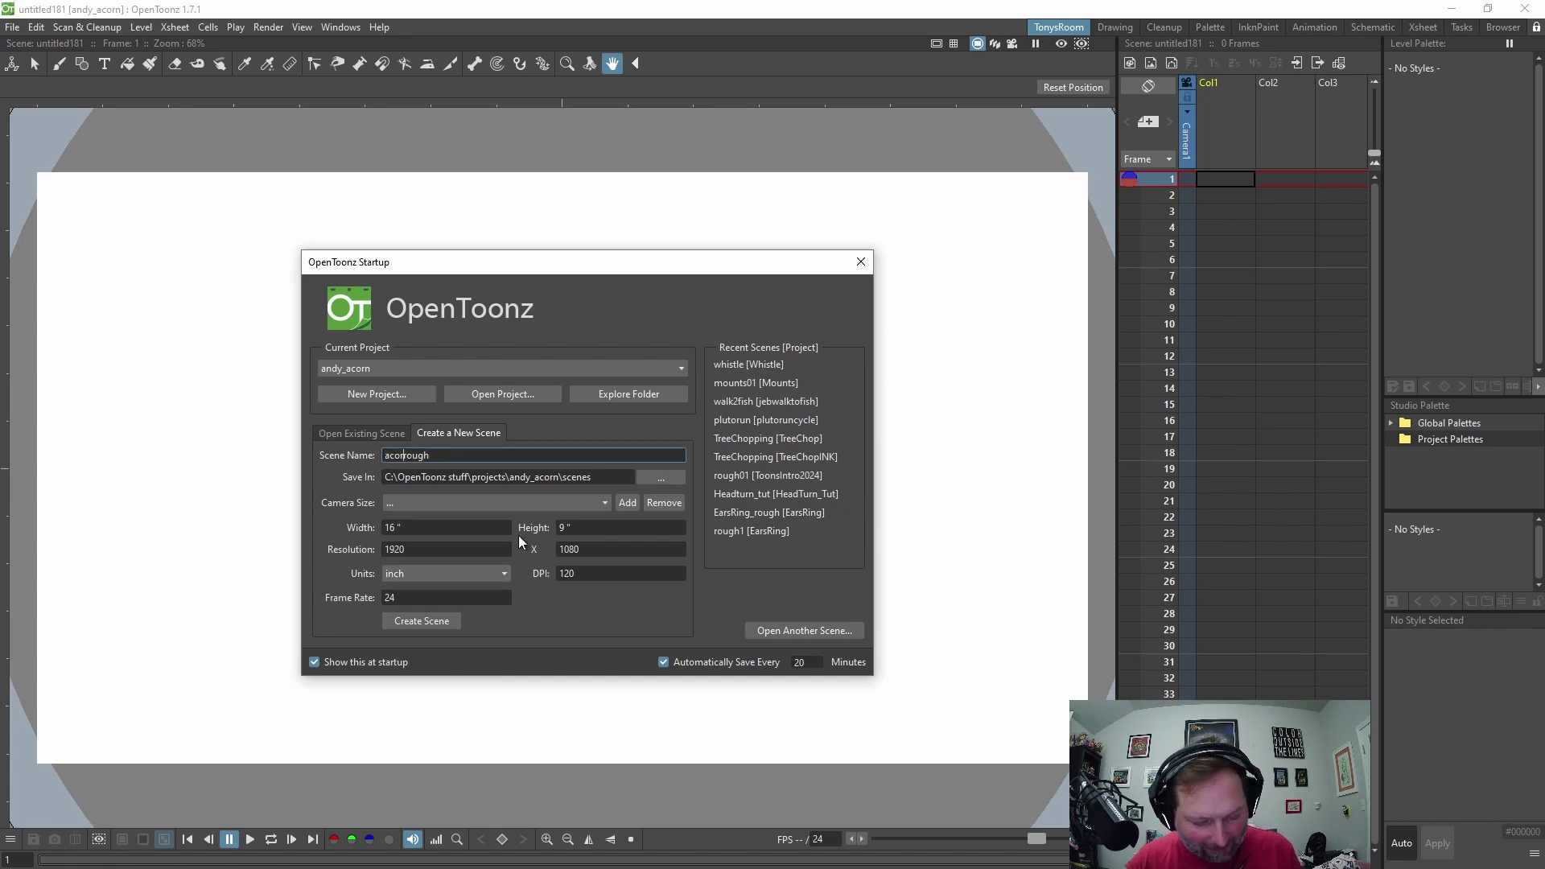
pyautogui.write('n_')
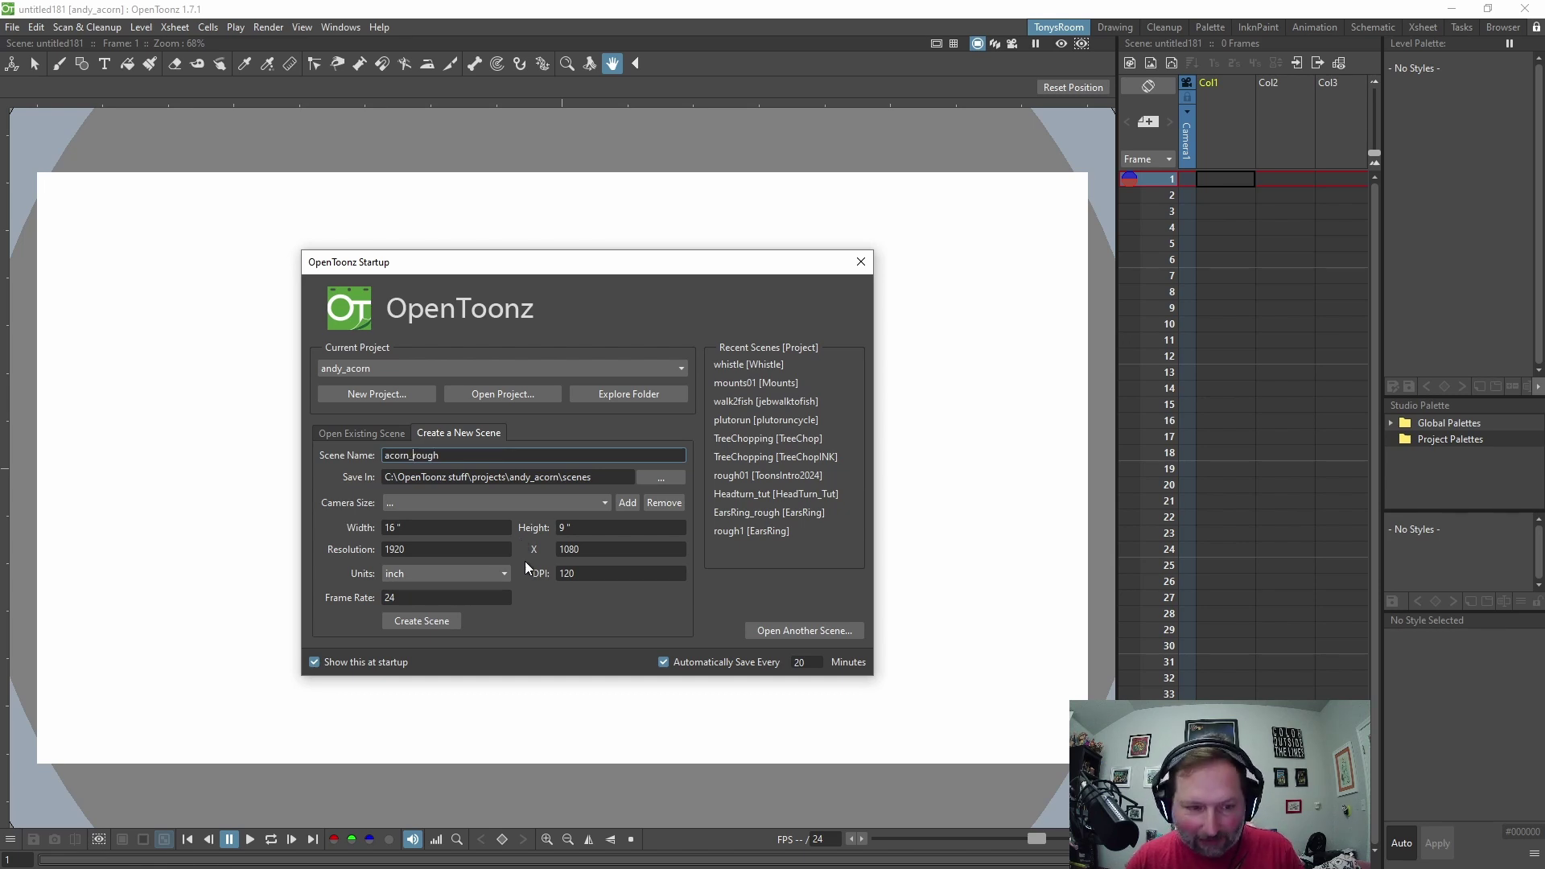
pyautogui.doubleClick(410, 597)
pyautogui.click(410, 598)
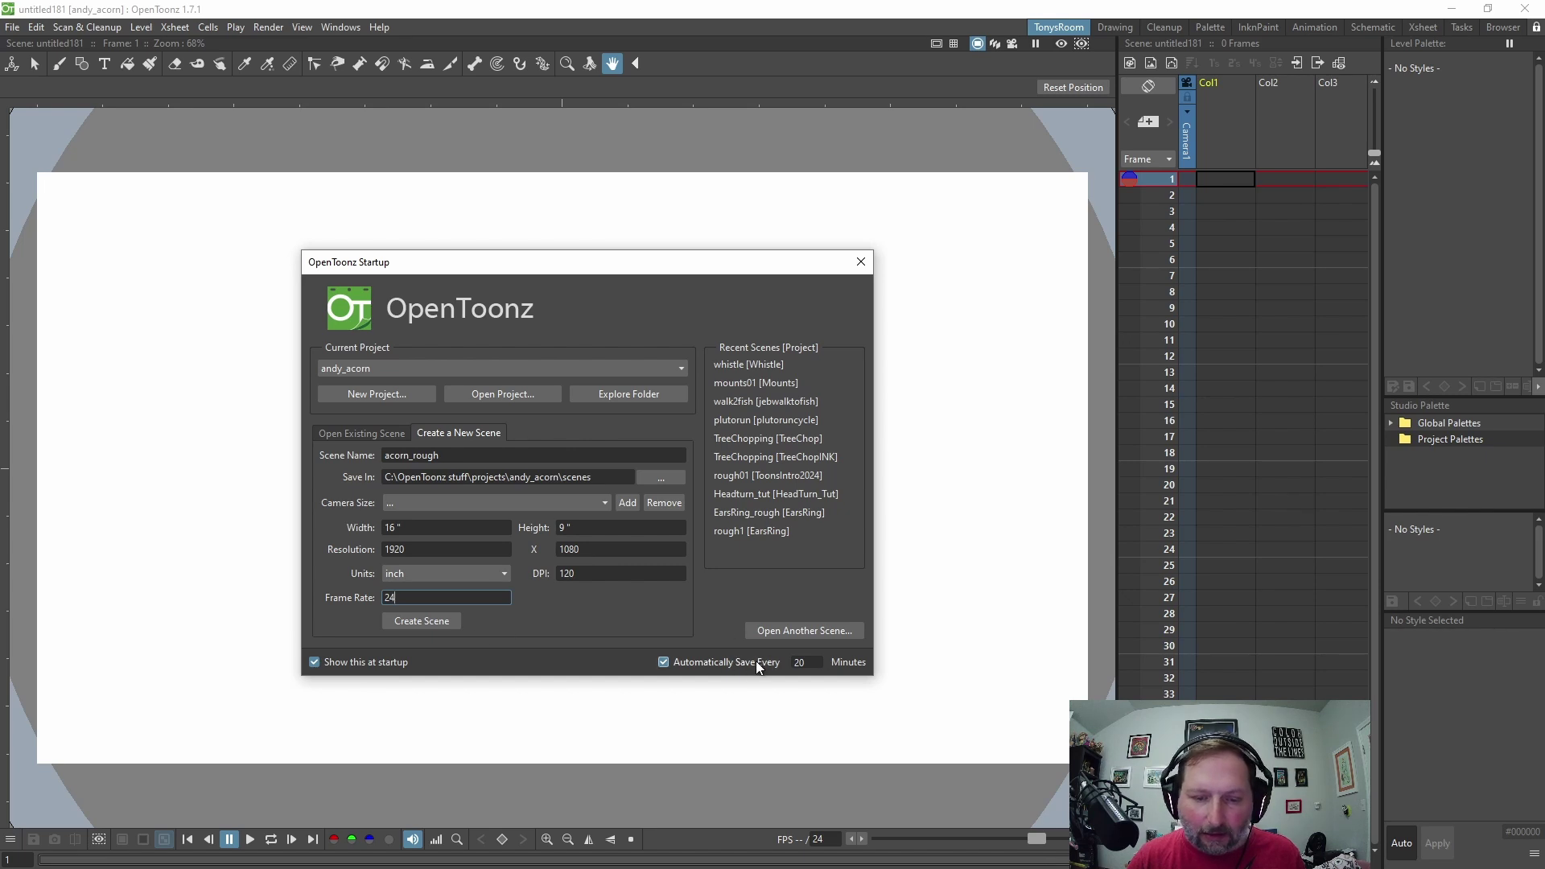
pyautogui.doubleClick(817, 662)
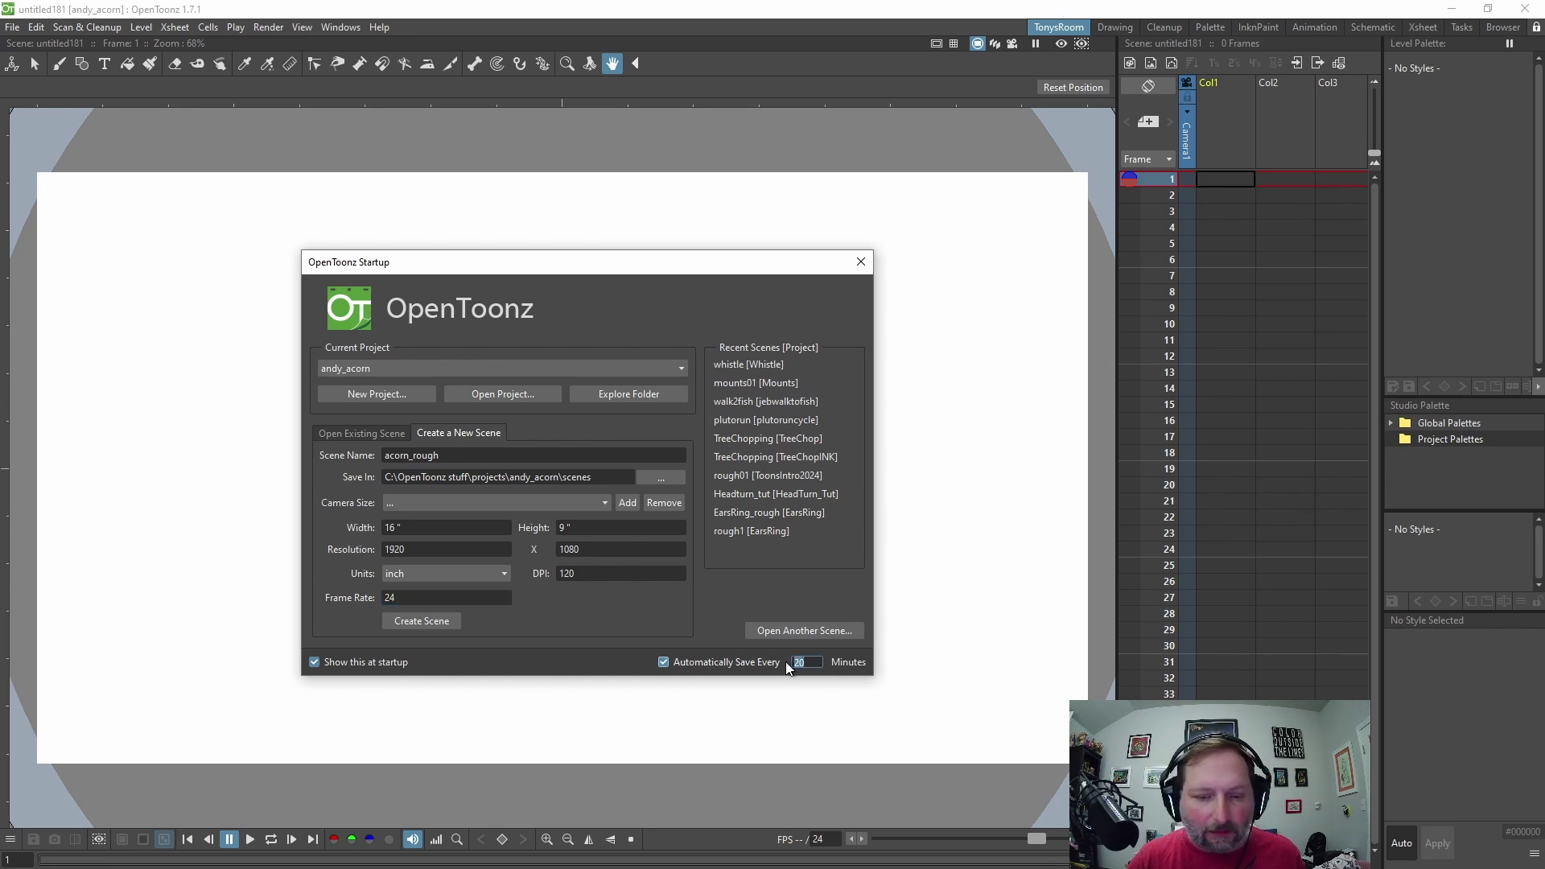
pyautogui.click(417, 620)
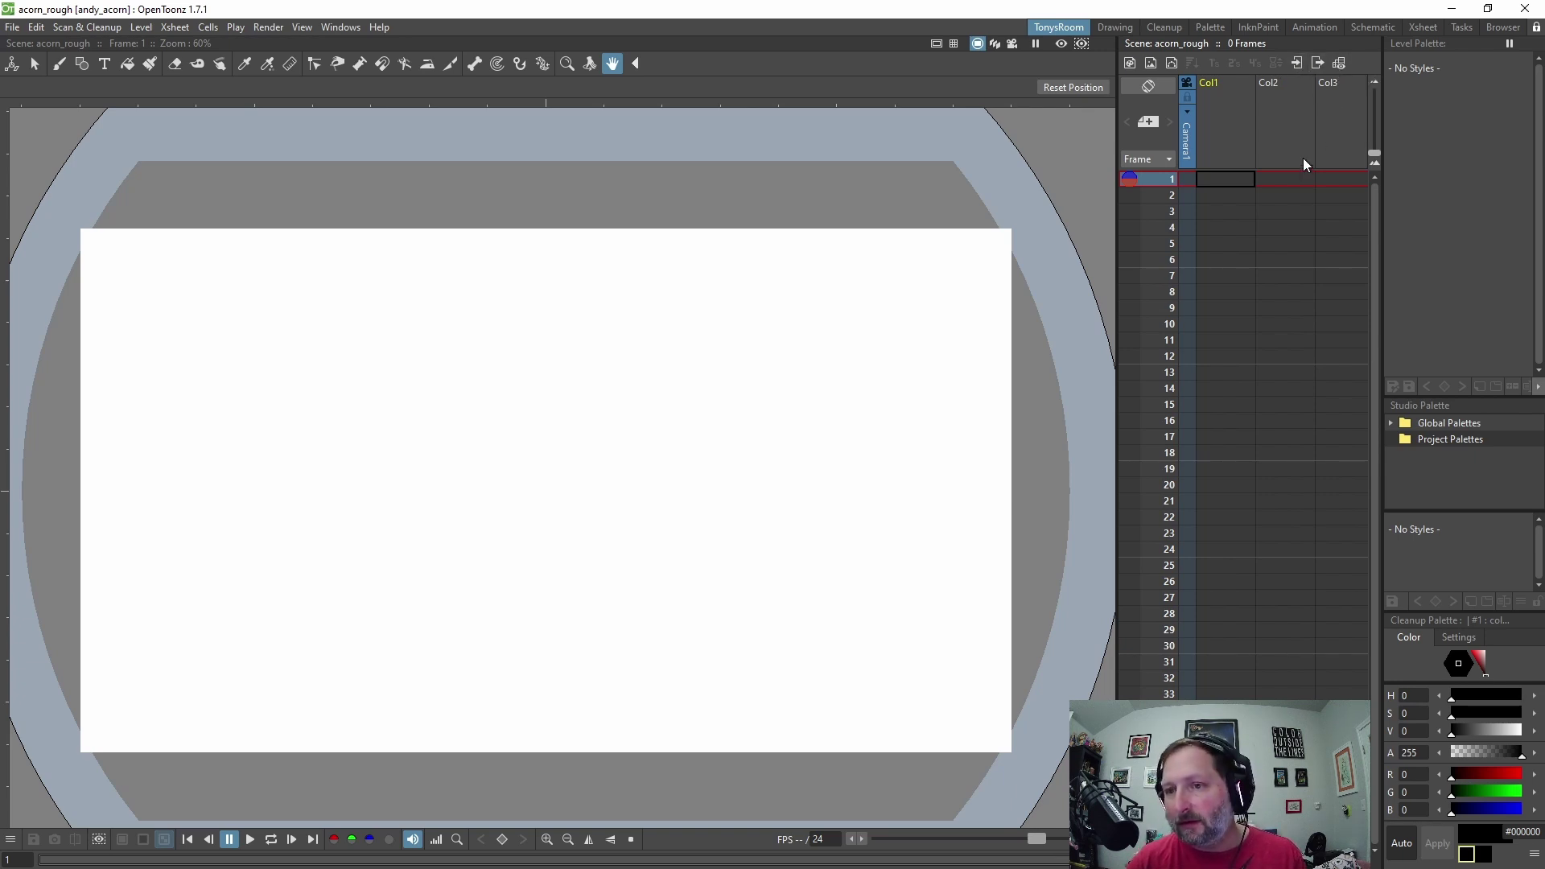
# Create a new Toonz Raster level named rough at frame 1 of the first column.
pyautogui.click(1236, 178)
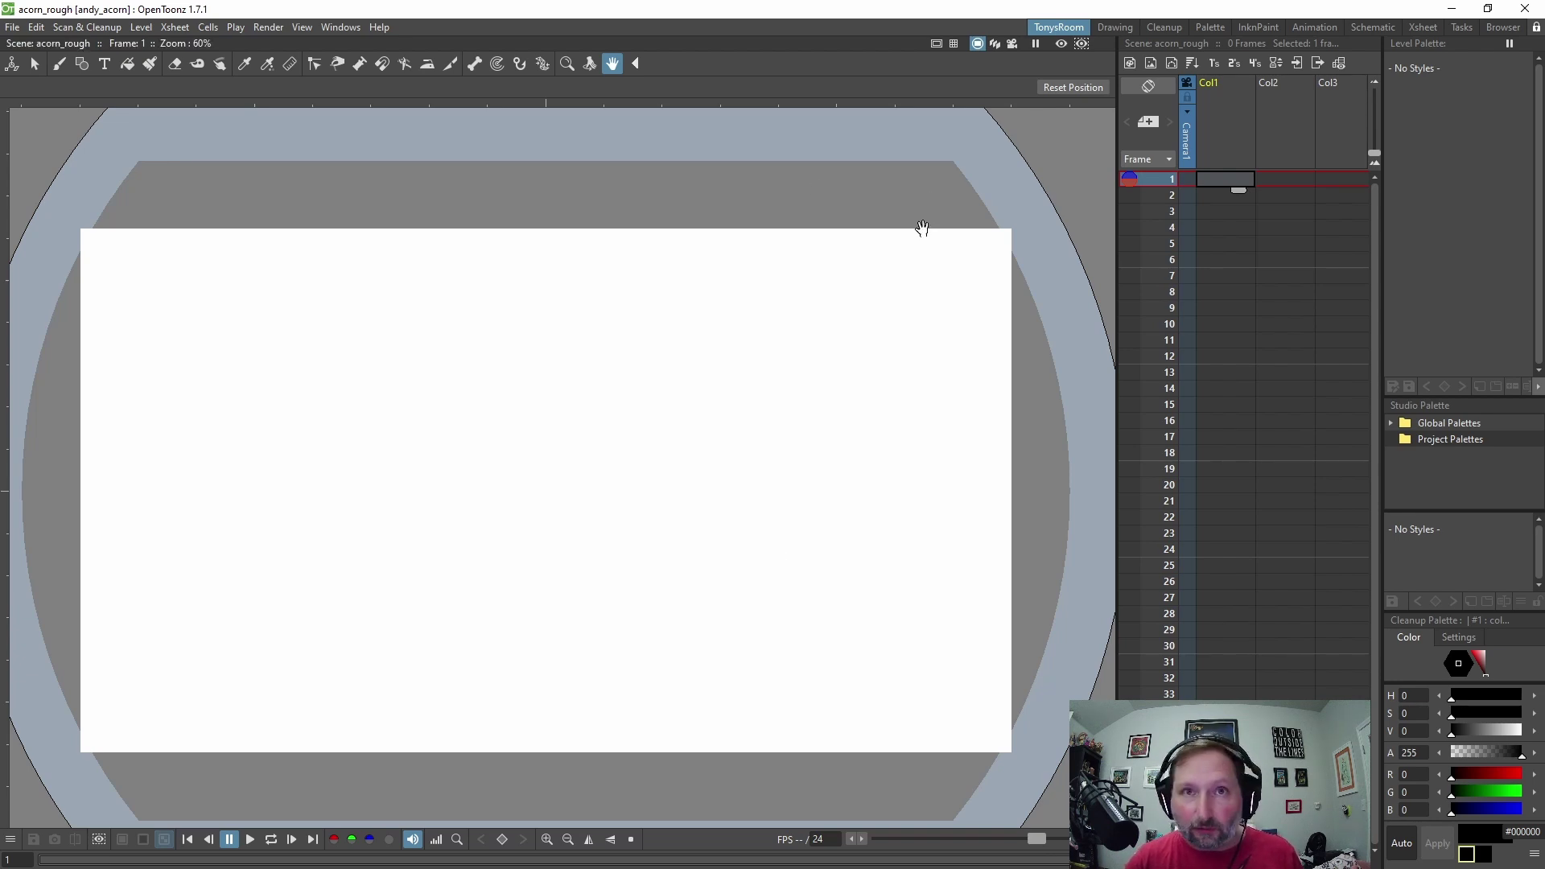
pyautogui.press('s')
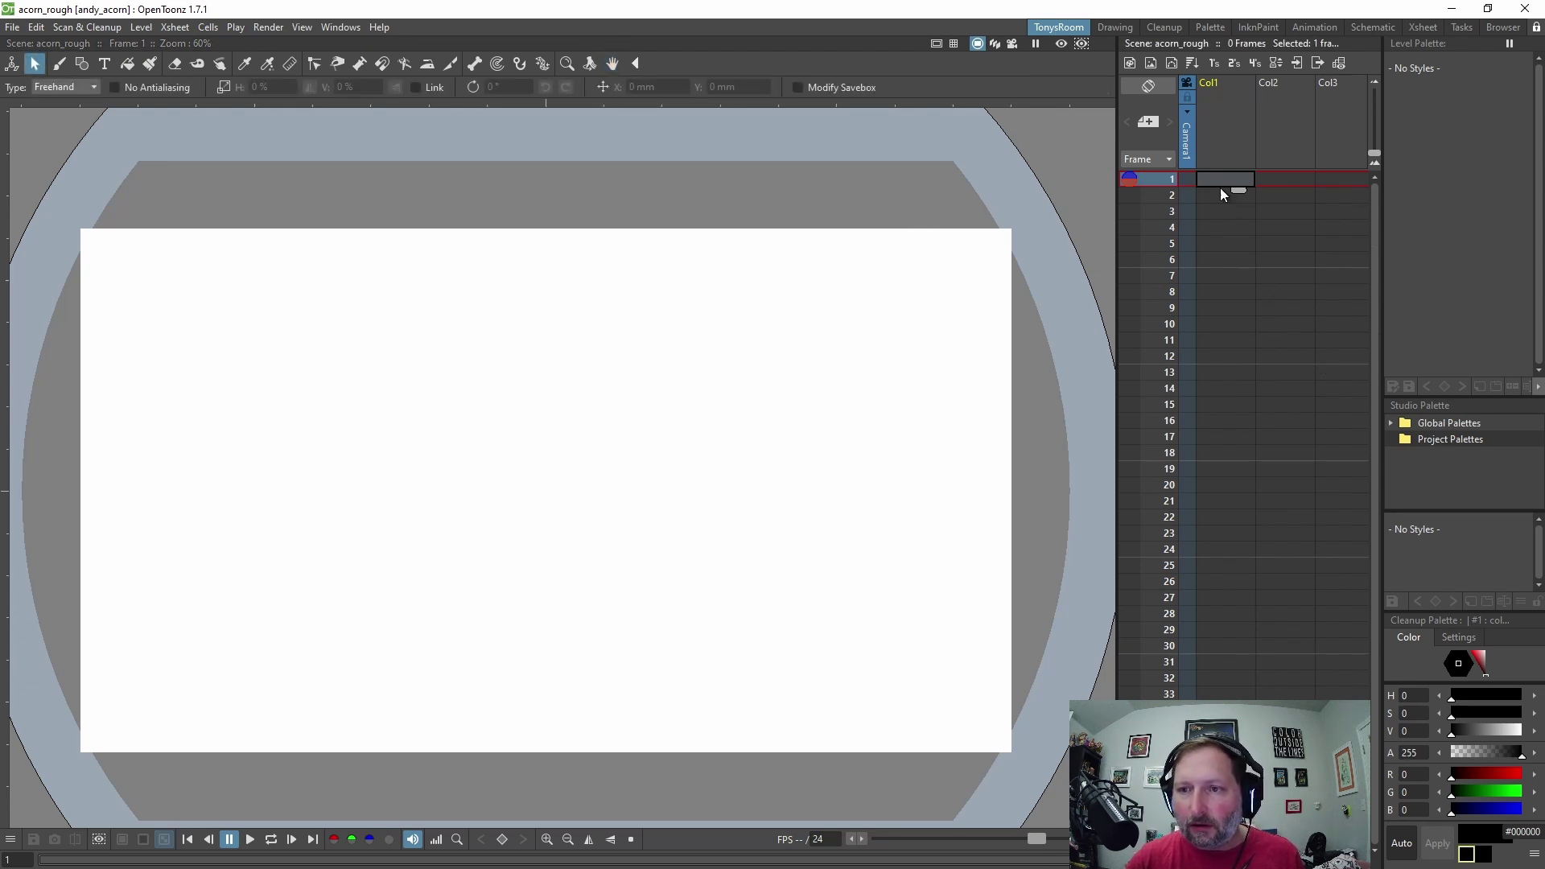
pyautogui.click(1129, 63)
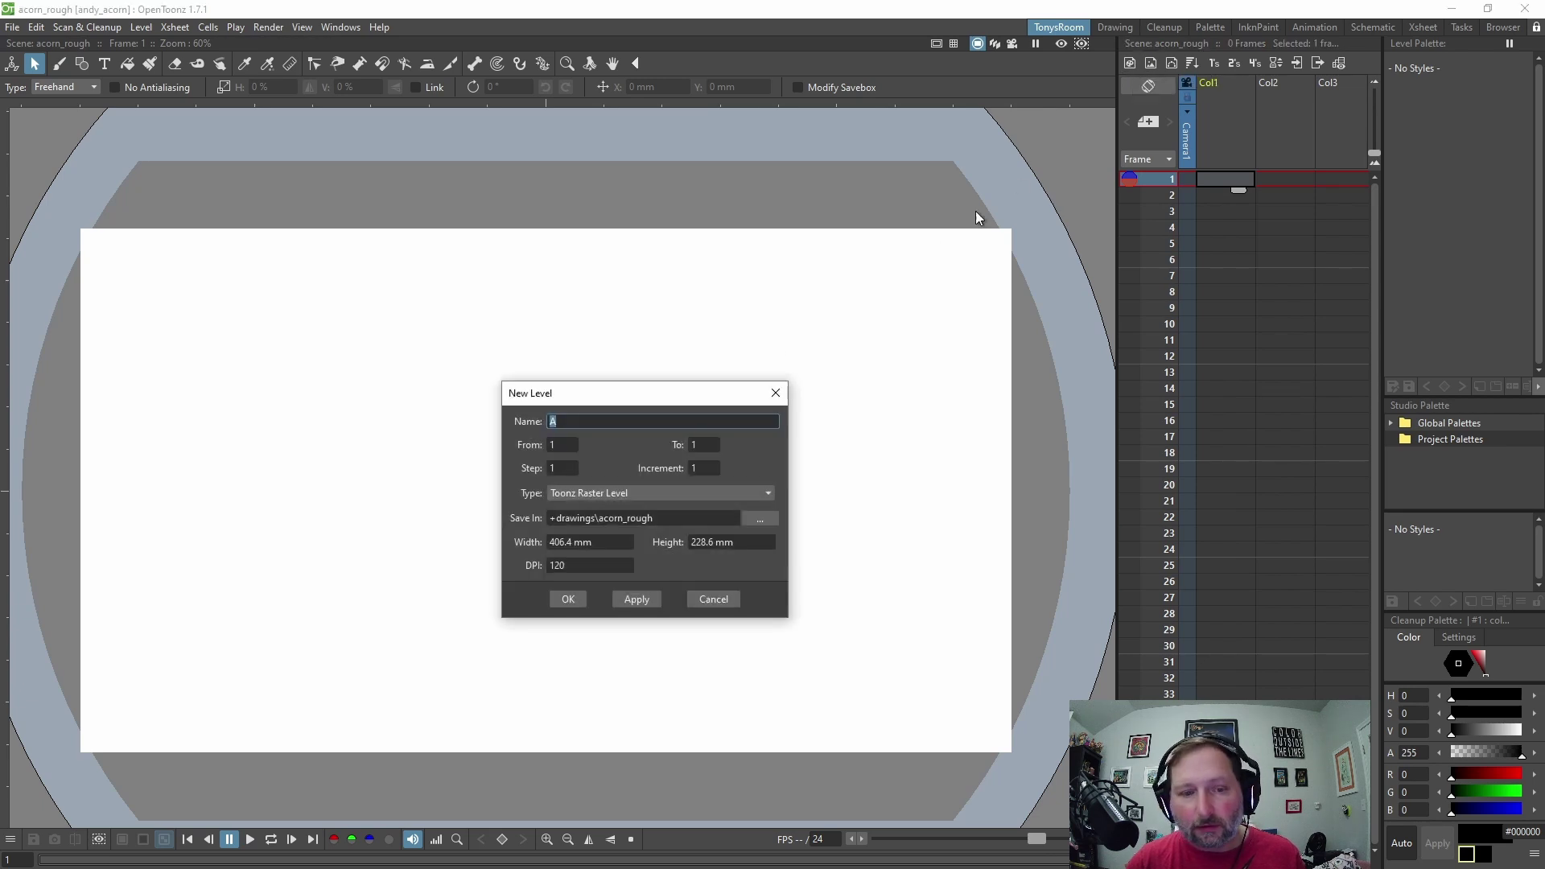
pyautogui.click(567, 421)
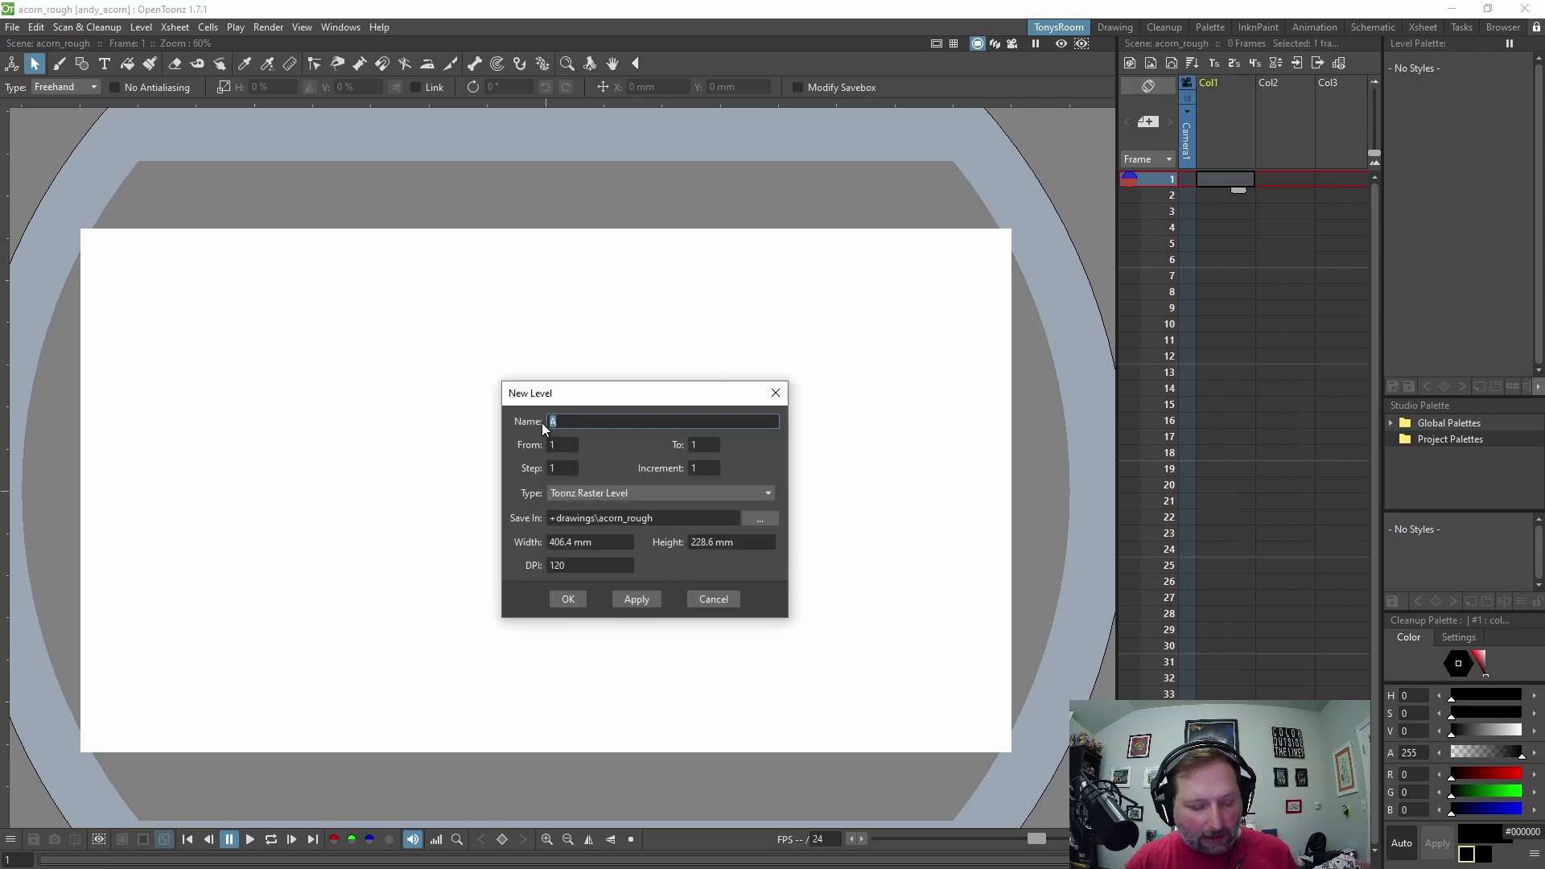
pyautogui.write('rou')
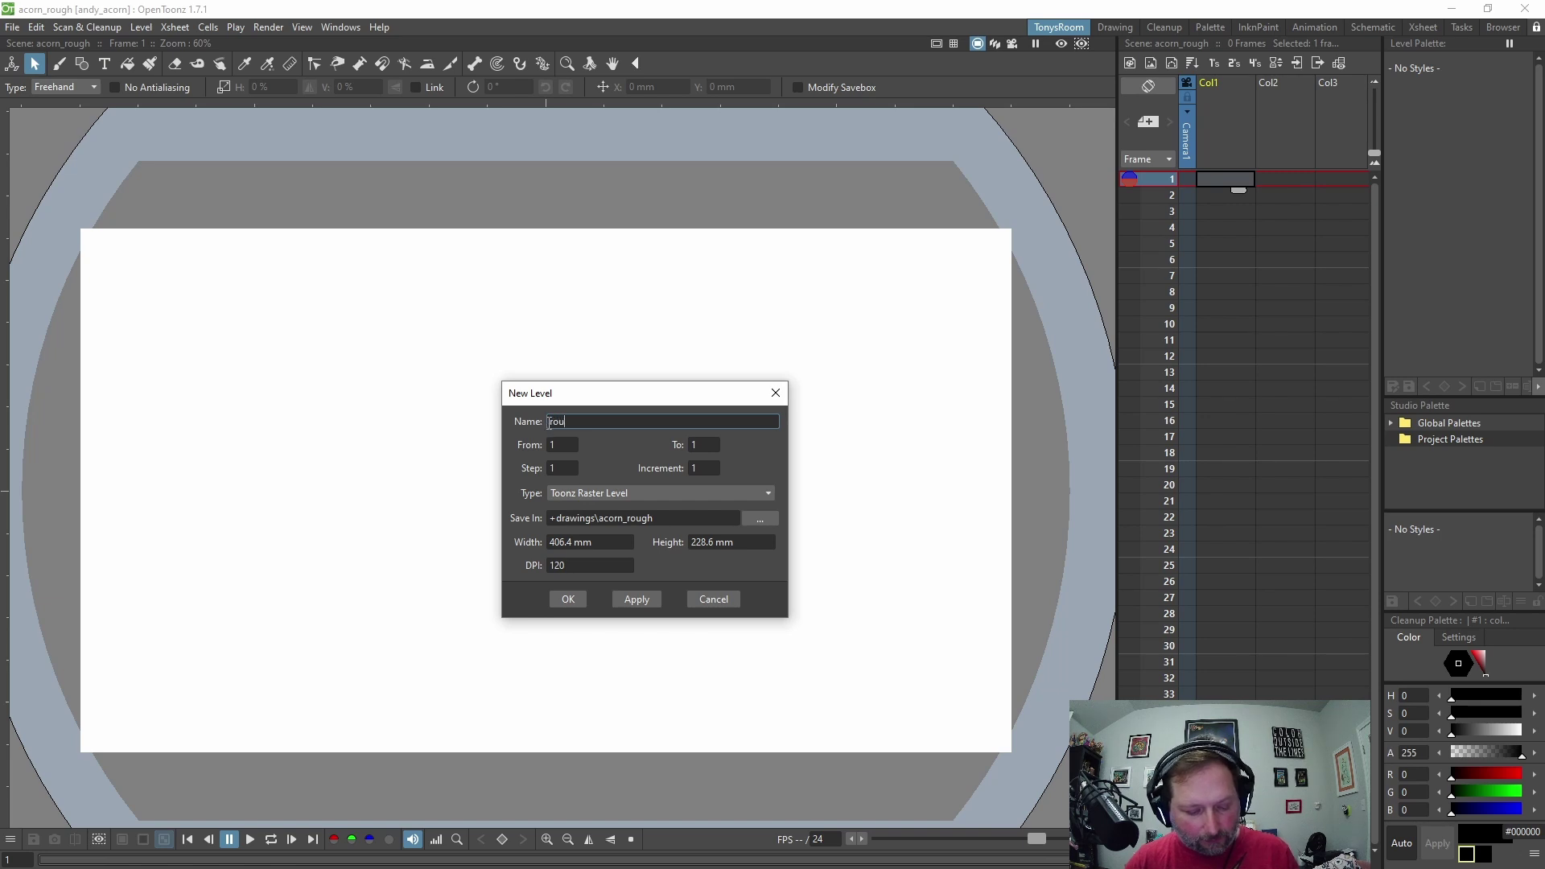
pyautogui.write('gh')
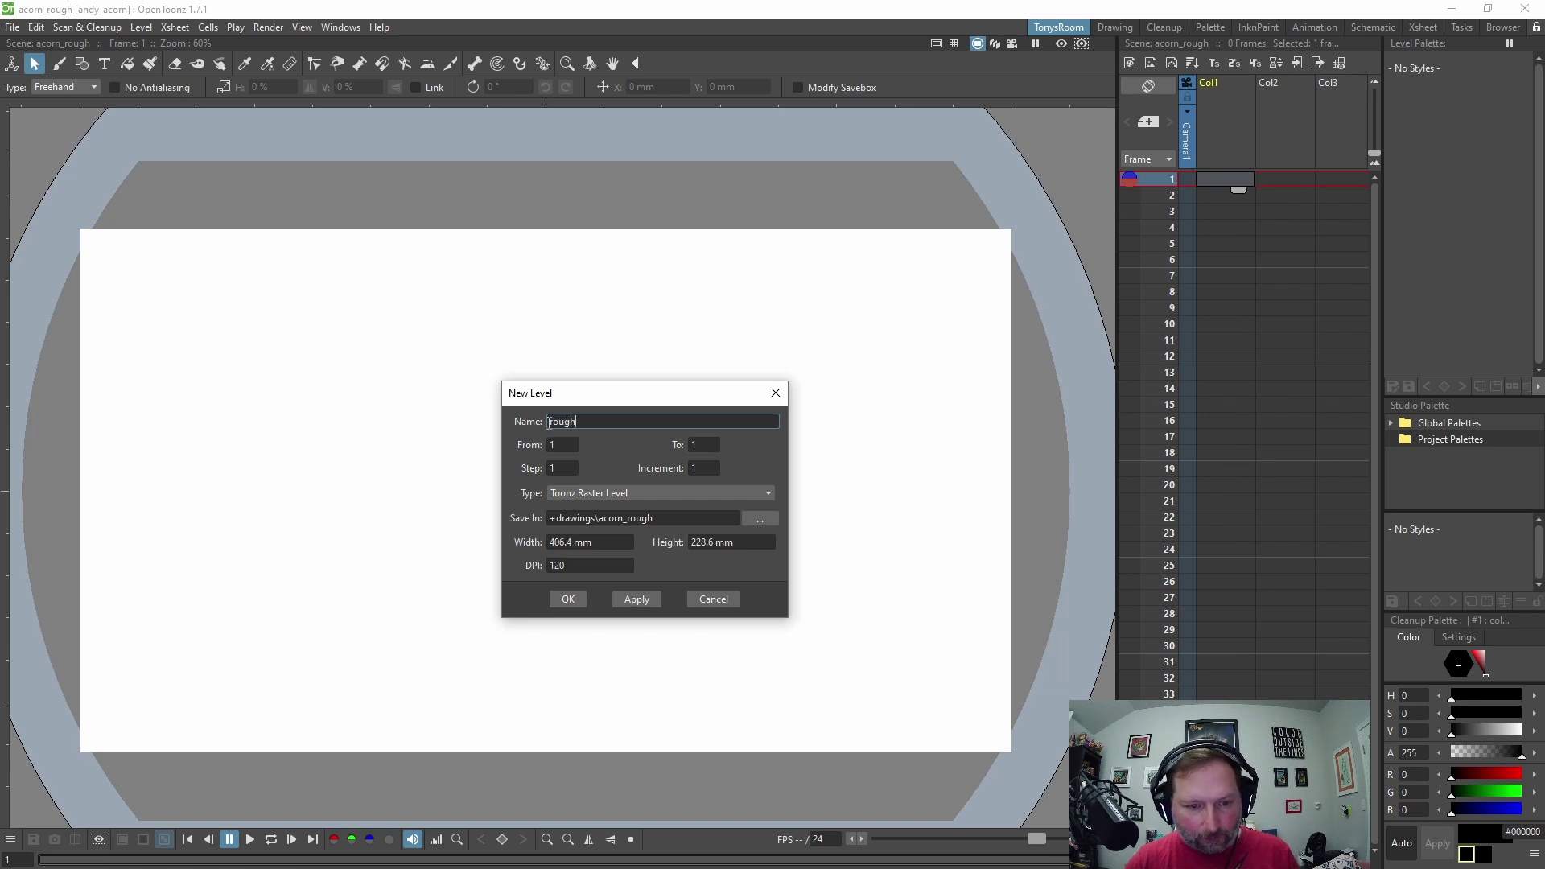
pyautogui.click(567, 599)
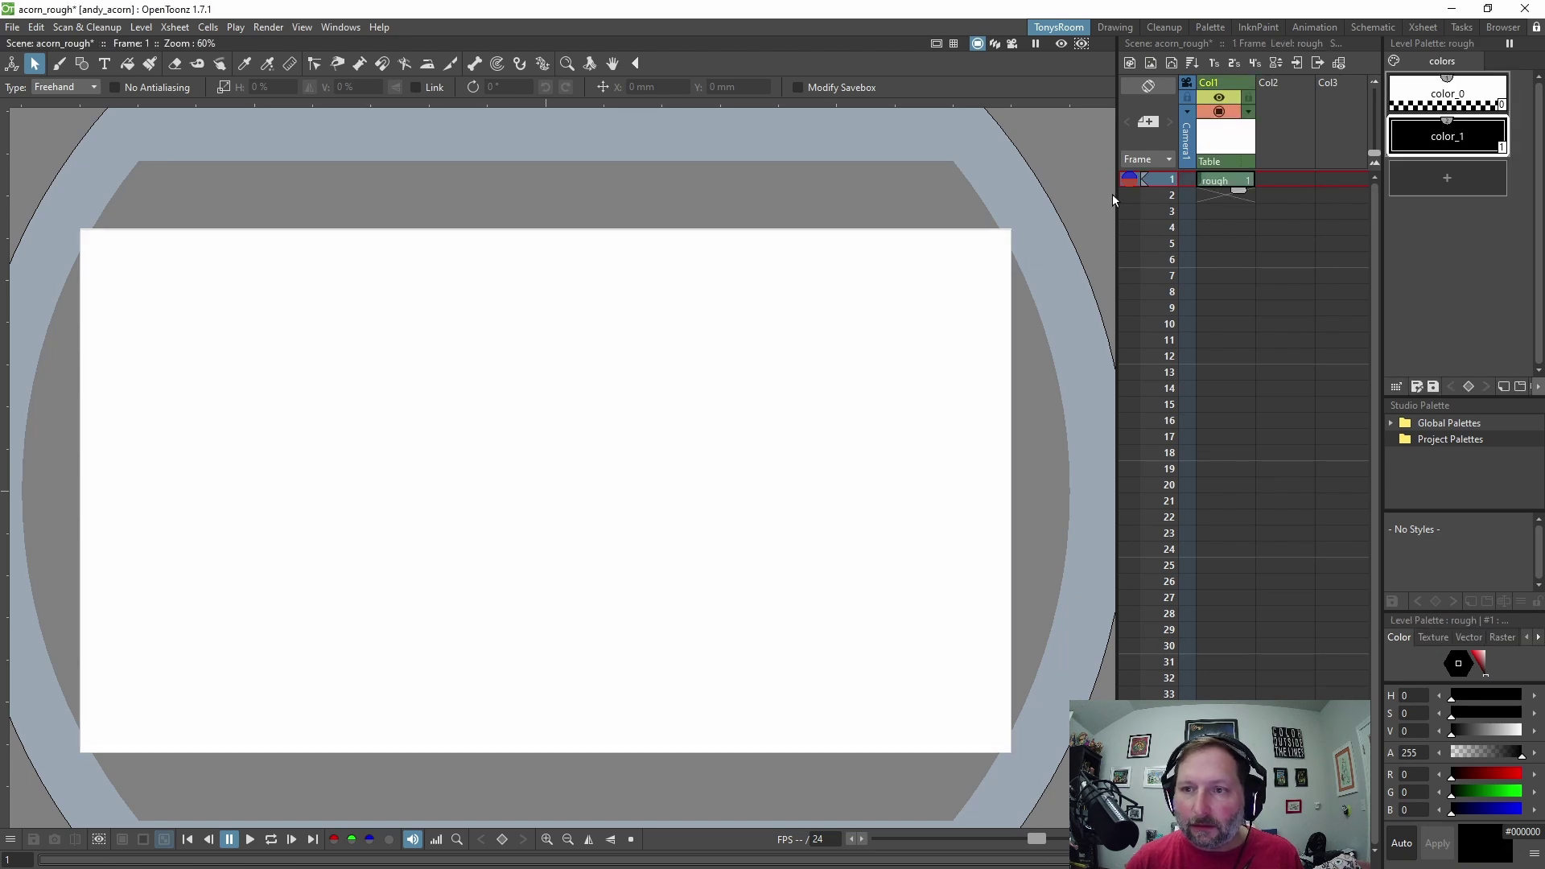
# Rename the first Xsheet column, which holds the rough level, as R.
pyautogui.click(1232, 92)
pyautogui.doubleClick(1212, 84)
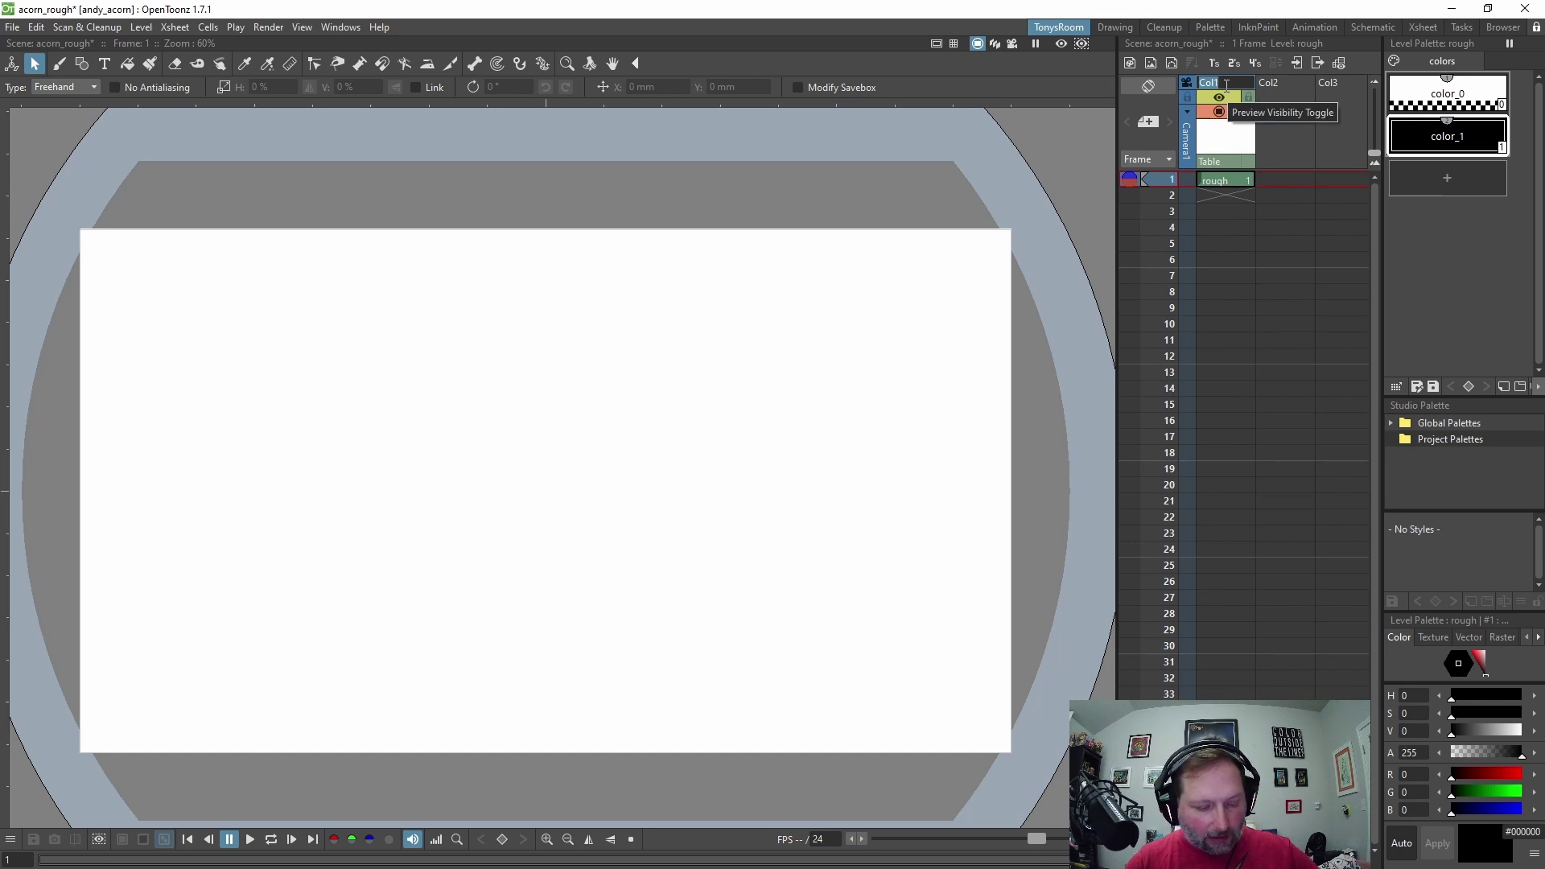
pyautogui.write('R')
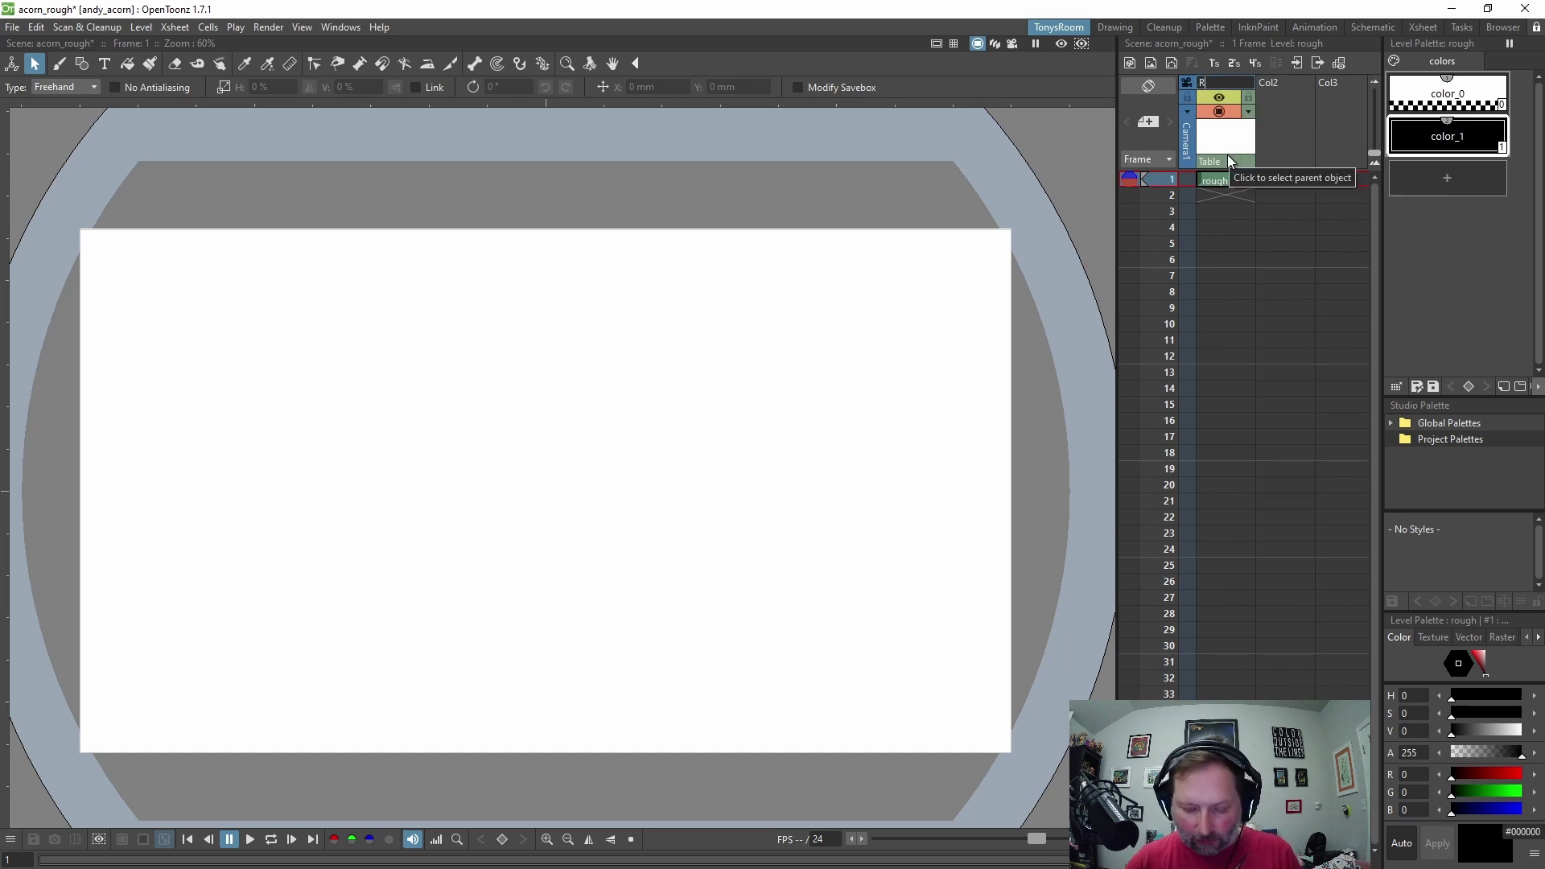
pyautogui.press('Return')
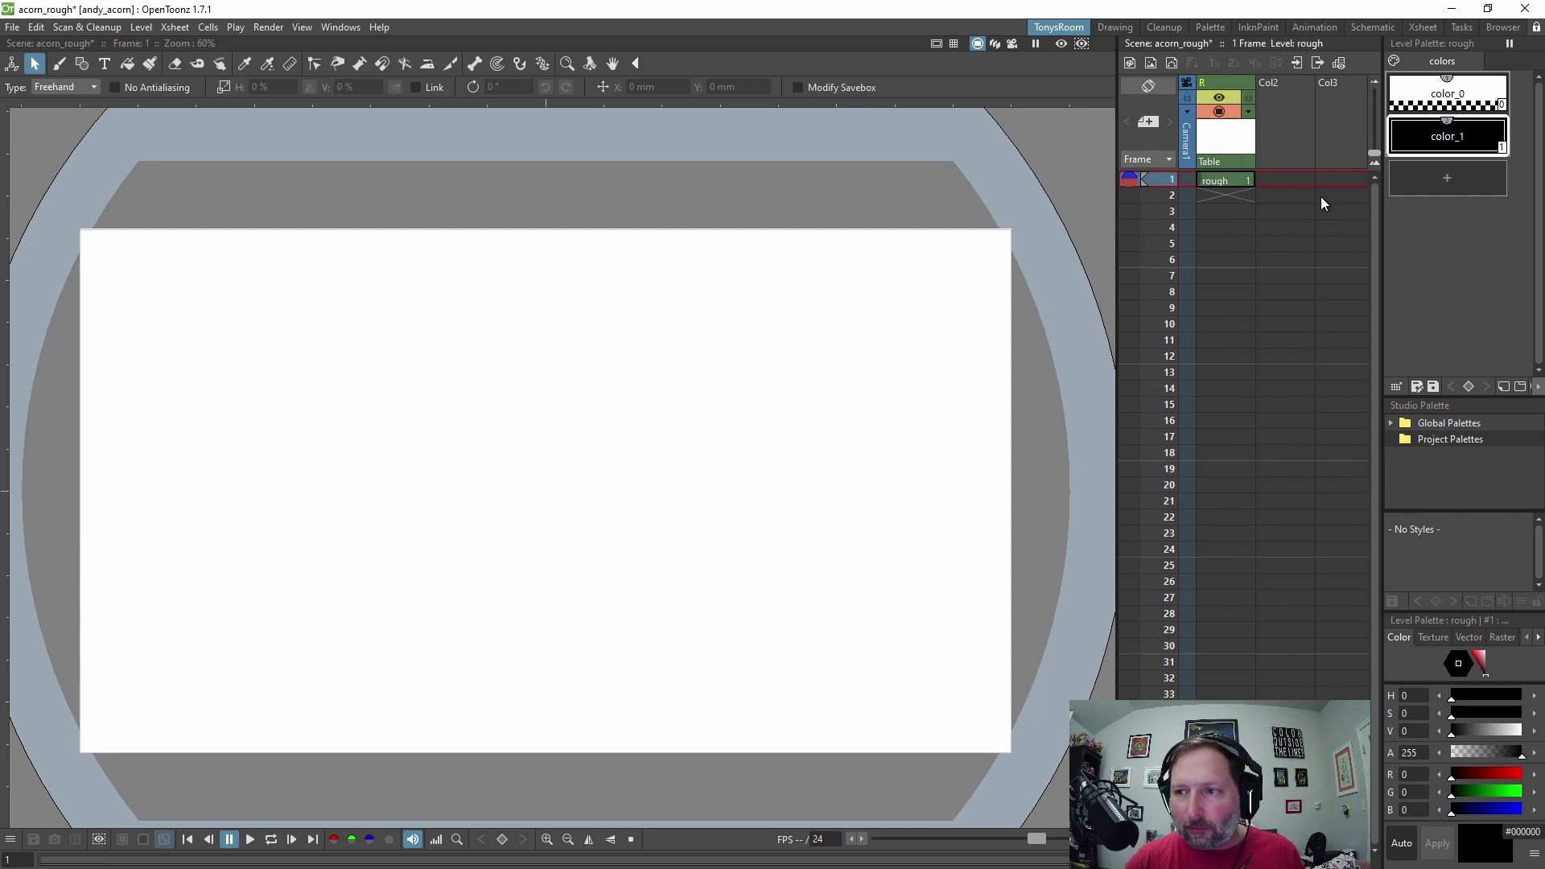
# Add a new style to the level palette using a raster pencil brush and pure blue (#0000FF).
pyautogui.click(1443, 176)
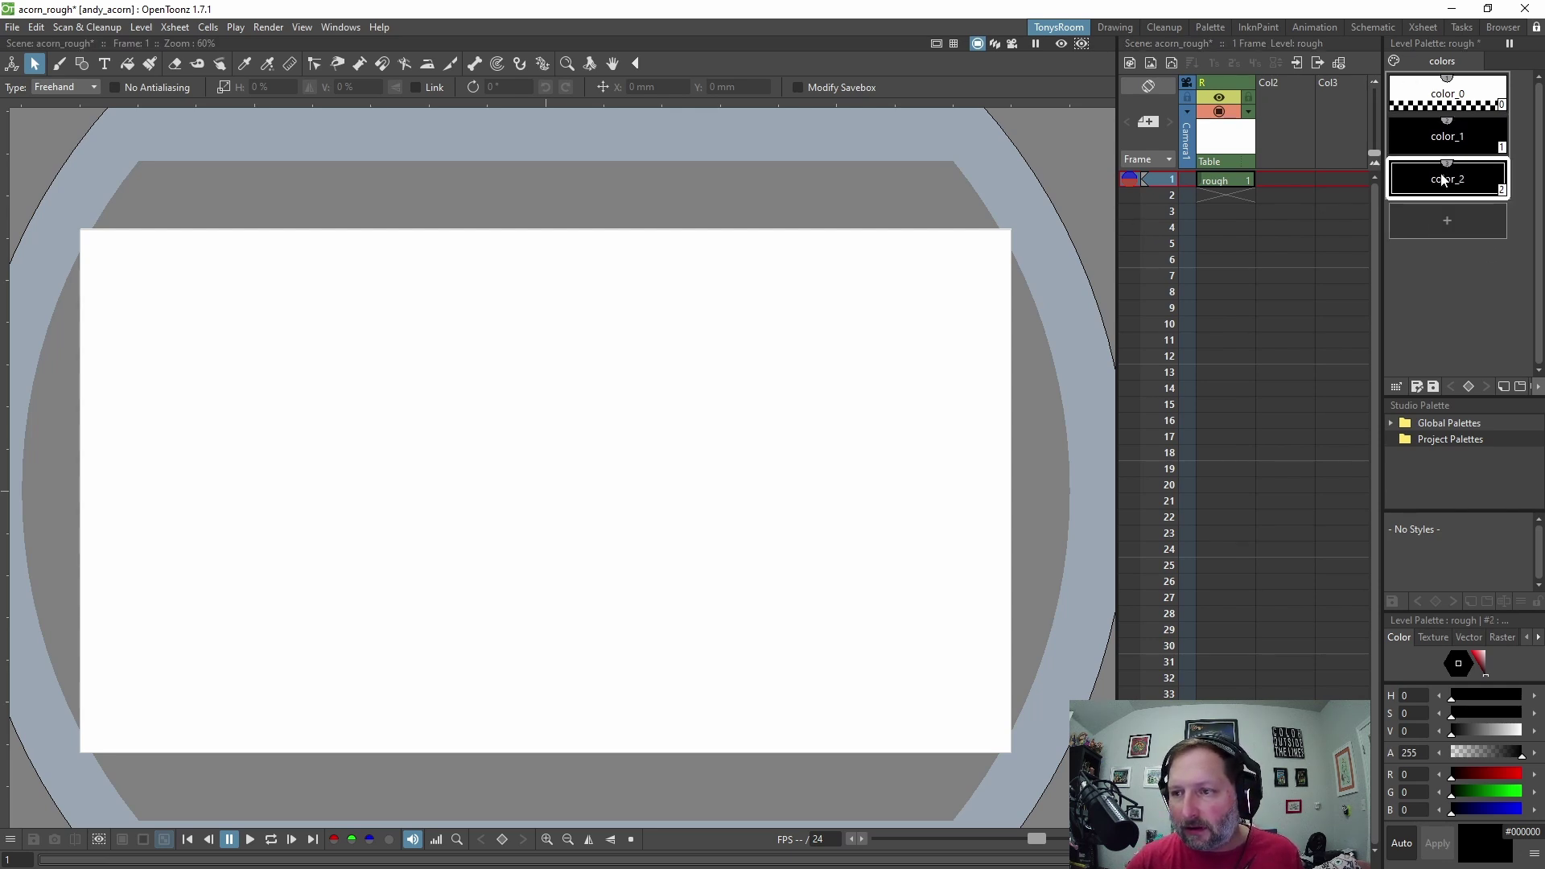
pyautogui.click(1502, 637)
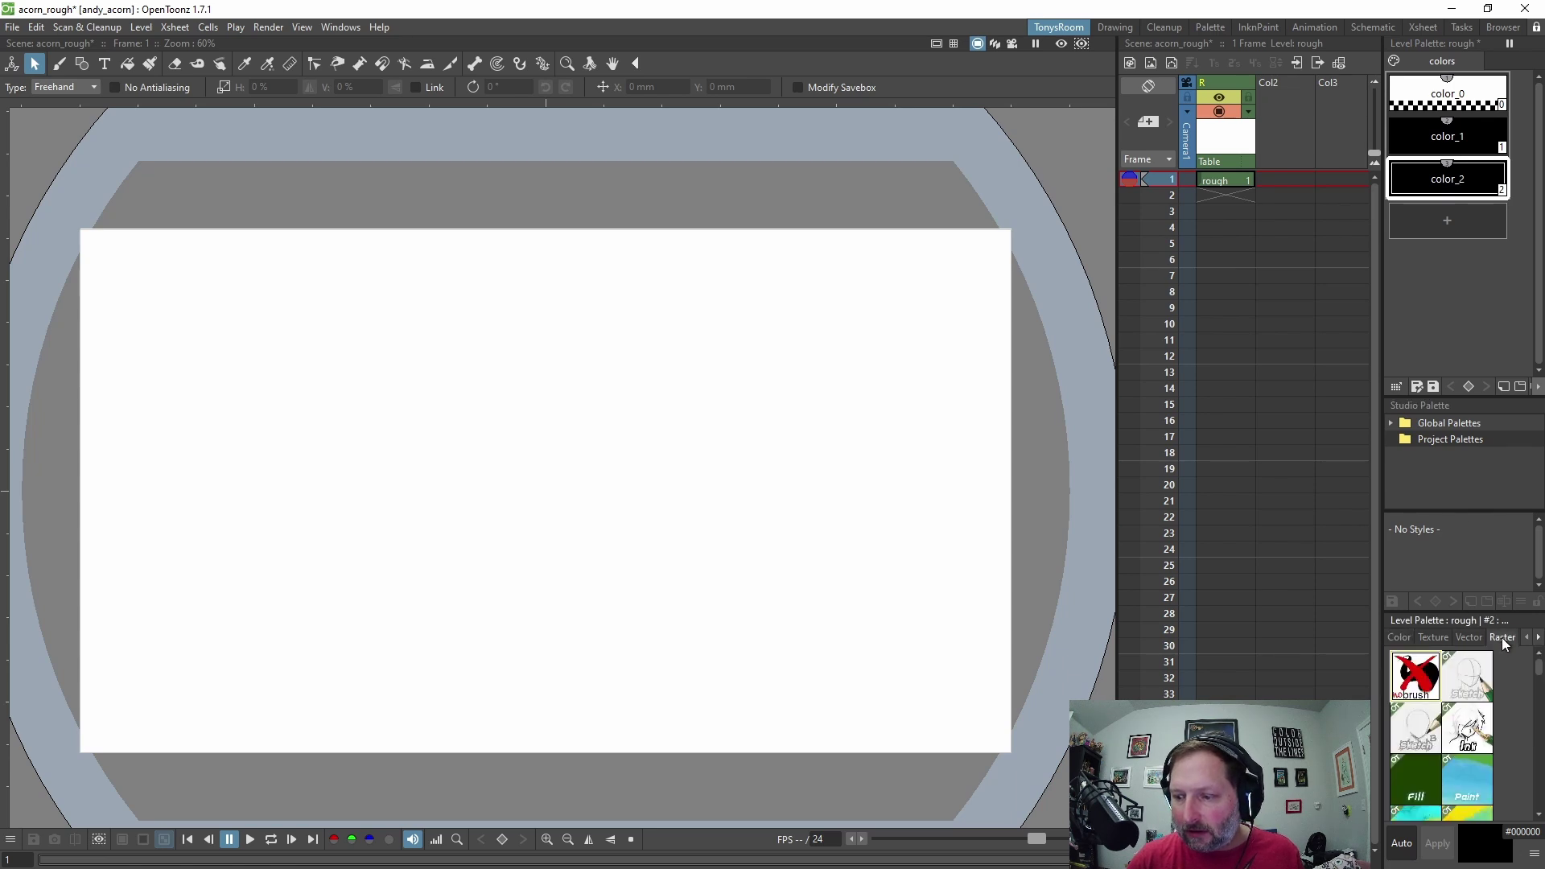
pyautogui.scroll(-10, 1466, 742)
pyautogui.scroll(-8, 1468, 742)
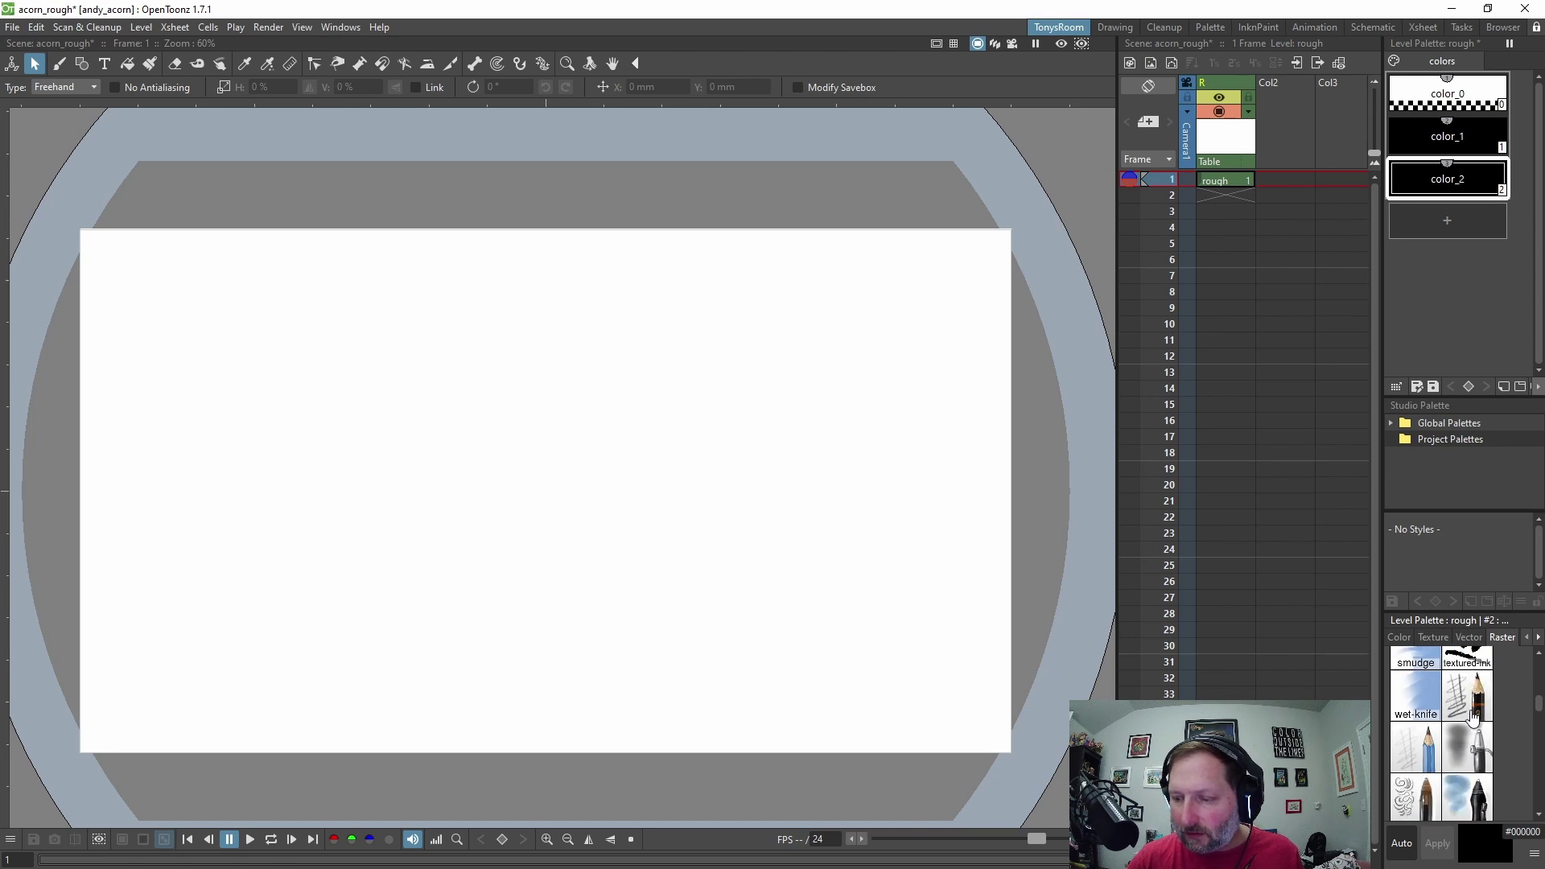
pyautogui.click(1473, 698)
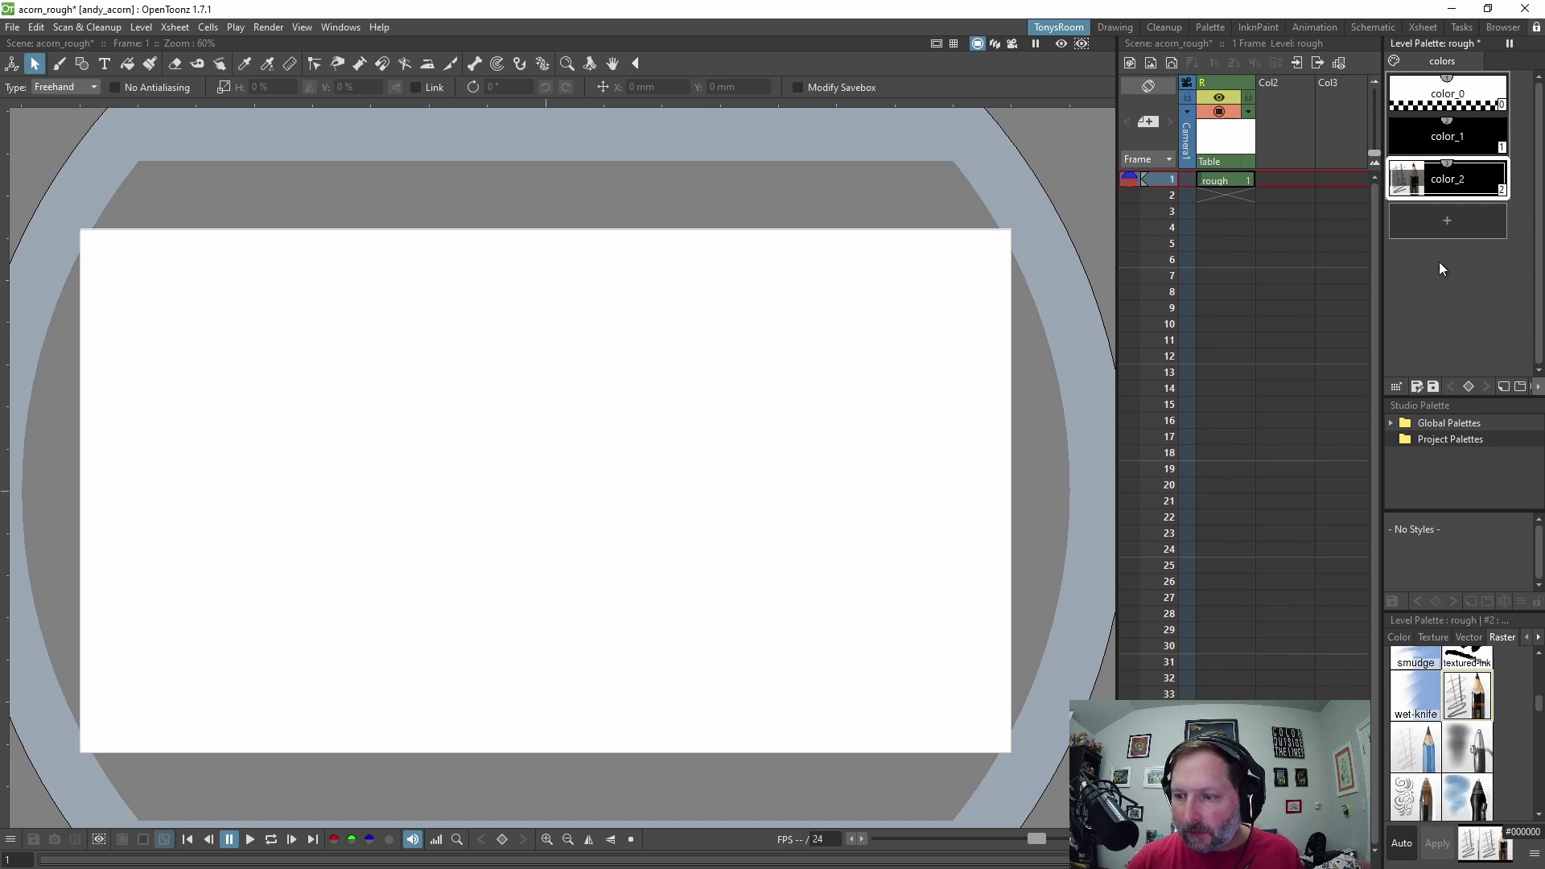
pyautogui.click(1398, 636)
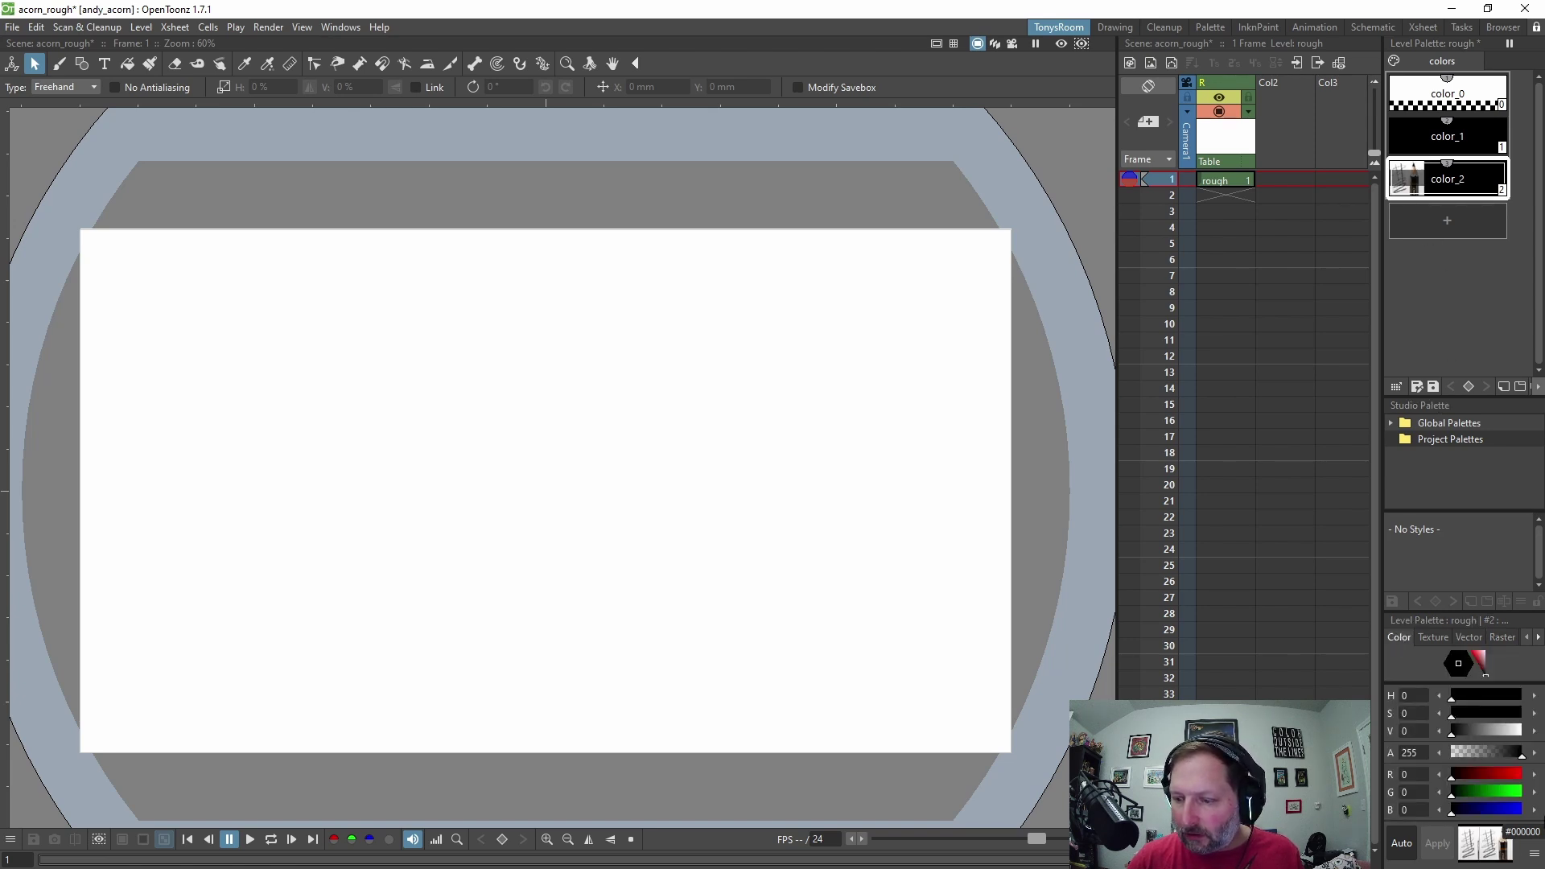
pyautogui.moveTo(1454, 814); pyautogui.dragTo(1519, 812)
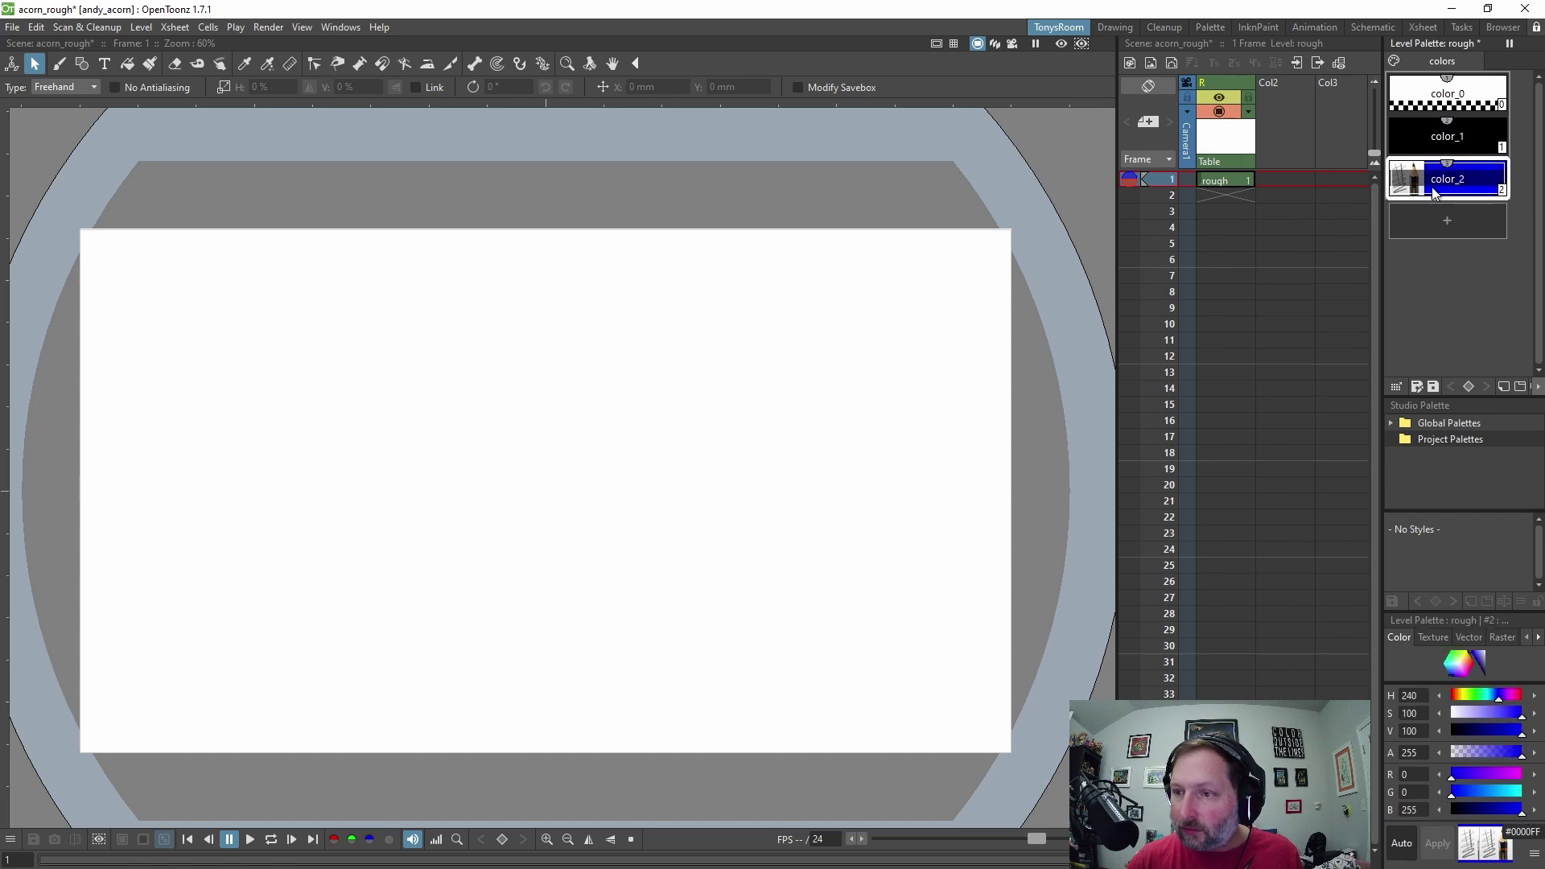
# Sketch the acorn's rounded body near the middle of frame 1 with curved center guidelines, using the Brush tool at size 0.19.
pyautogui.click(59, 64)
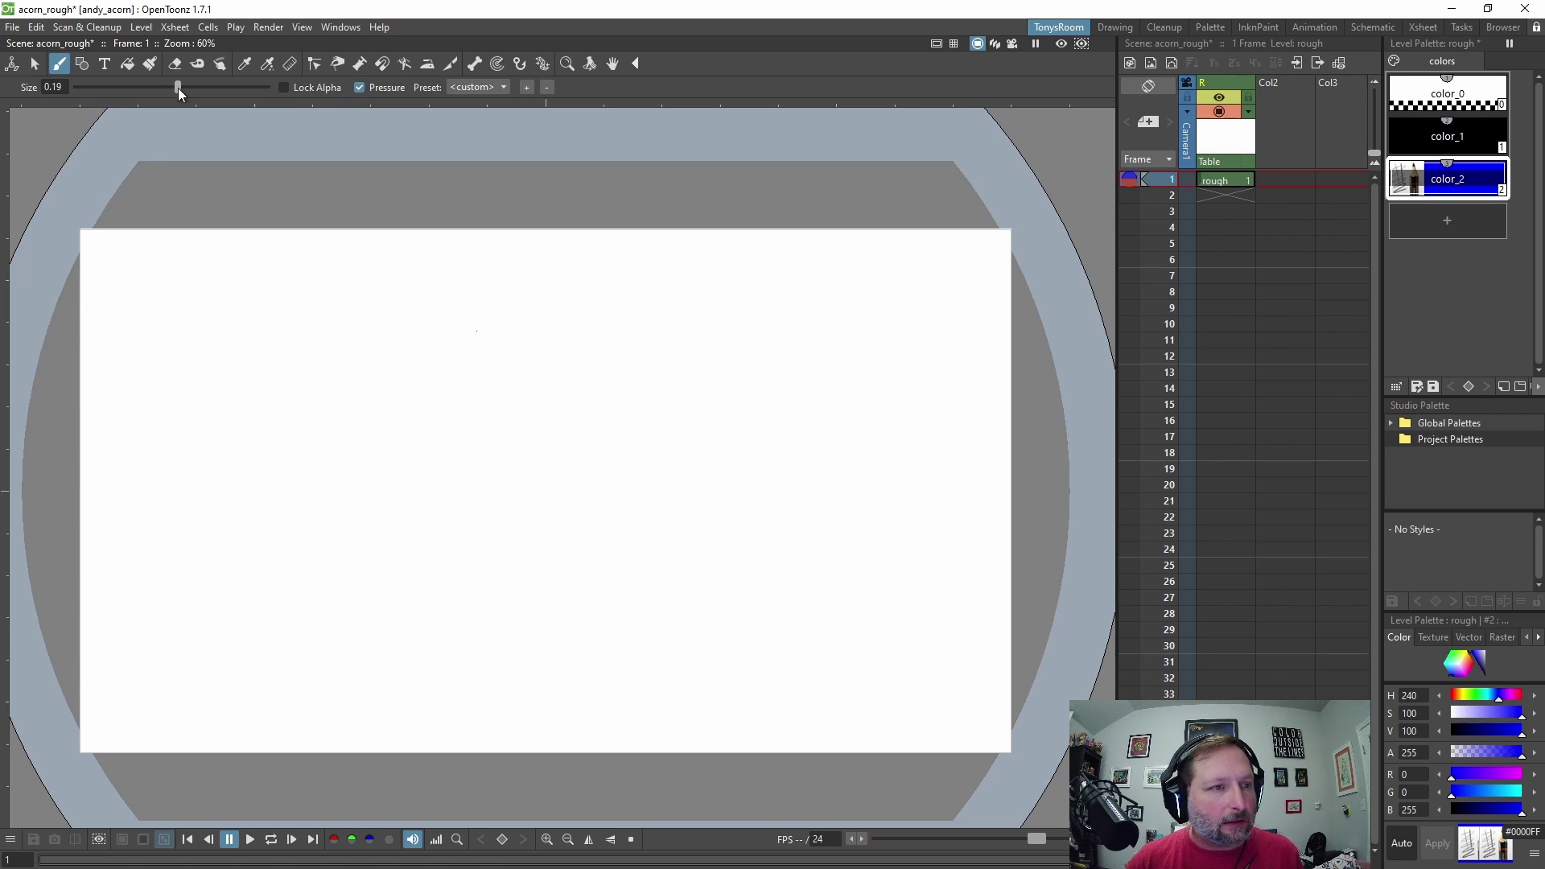
pyautogui.moveTo(177, 89); pyautogui.dragTo(177, 94)
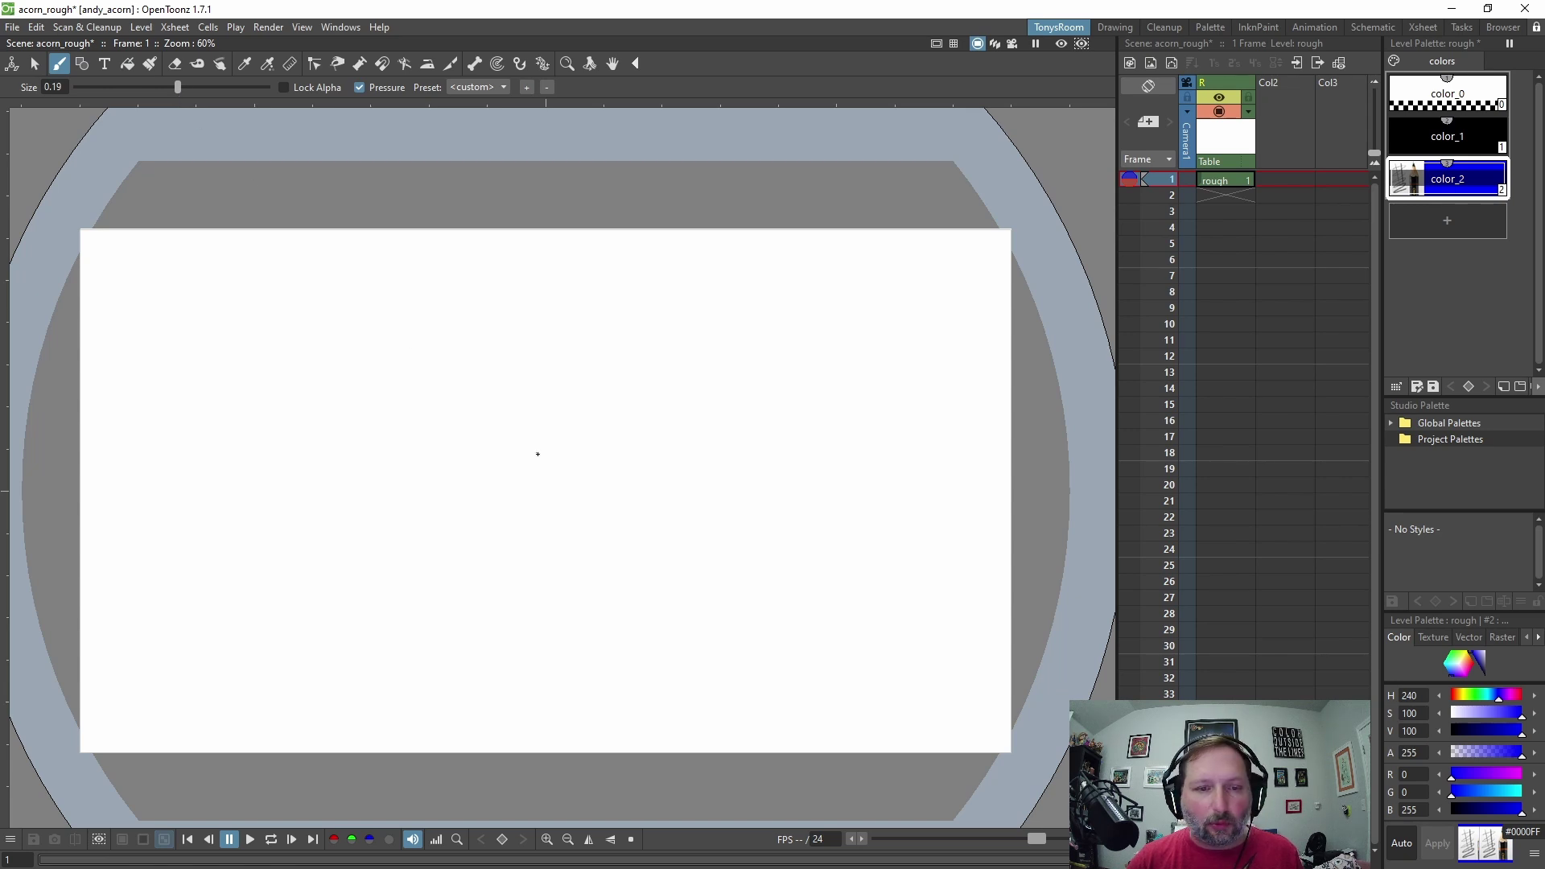
pyautogui.moveTo(538, 454)
pyautogui.mouseDown()
pyautogui.moveTo(563, 462)
pyautogui.moveTo(544, 458)
pyautogui.mouseUp()
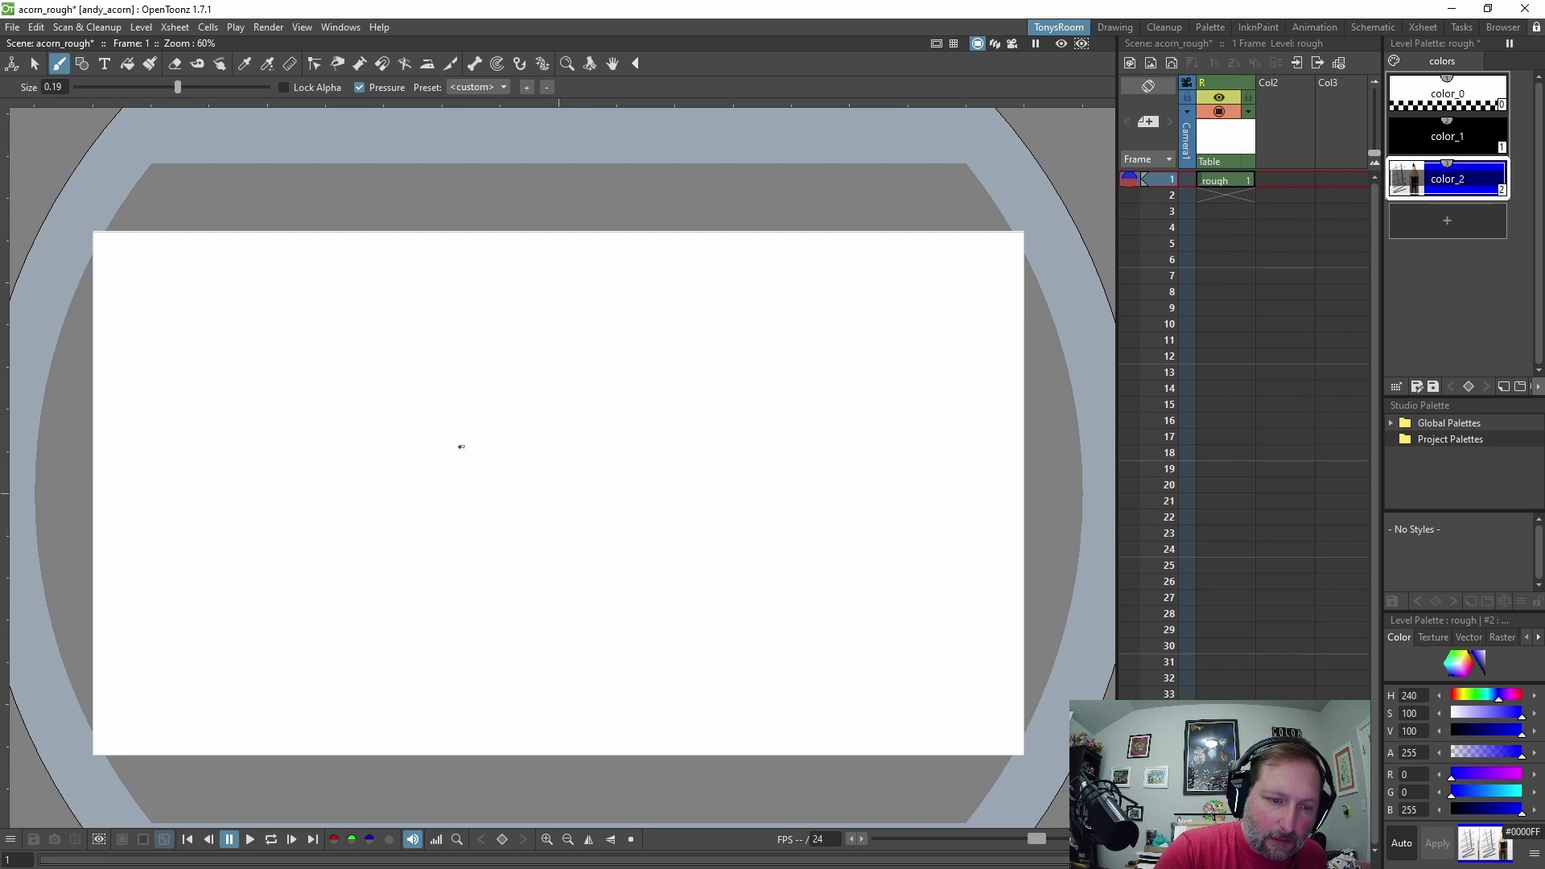
pyautogui.moveTo(459, 444); pyautogui.dragTo(483, 551)
pyautogui.moveTo(592, 404)
pyautogui.mouseDown()
pyautogui.moveTo(590, 471)
pyautogui.moveTo(512, 567)
pyautogui.mouseUp()
pyautogui.moveTo(500, 388)
pyautogui.mouseDown()
pyautogui.moveTo(471, 390)
pyautogui.moveTo(469, 518)
pyautogui.mouseUp()
pyautogui.moveTo(572, 392)
pyautogui.mouseDown()
pyautogui.moveTo(548, 373)
pyautogui.moveTo(577, 527)
pyautogui.mouseUp()
pyautogui.moveTo(602, 432); pyautogui.dragTo(571, 551)
pyautogui.moveTo(462, 512); pyautogui.dragTo(485, 552)
pyautogui.moveTo(533, 370); pyautogui.dragTo(549, 551)
pyautogui.moveTo(475, 488); pyautogui.dragTo(598, 445)
pyautogui.moveTo(459, 435); pyautogui.dragTo(552, 570)
pyautogui.moveTo(594, 391); pyautogui.dragTo(592, 509)
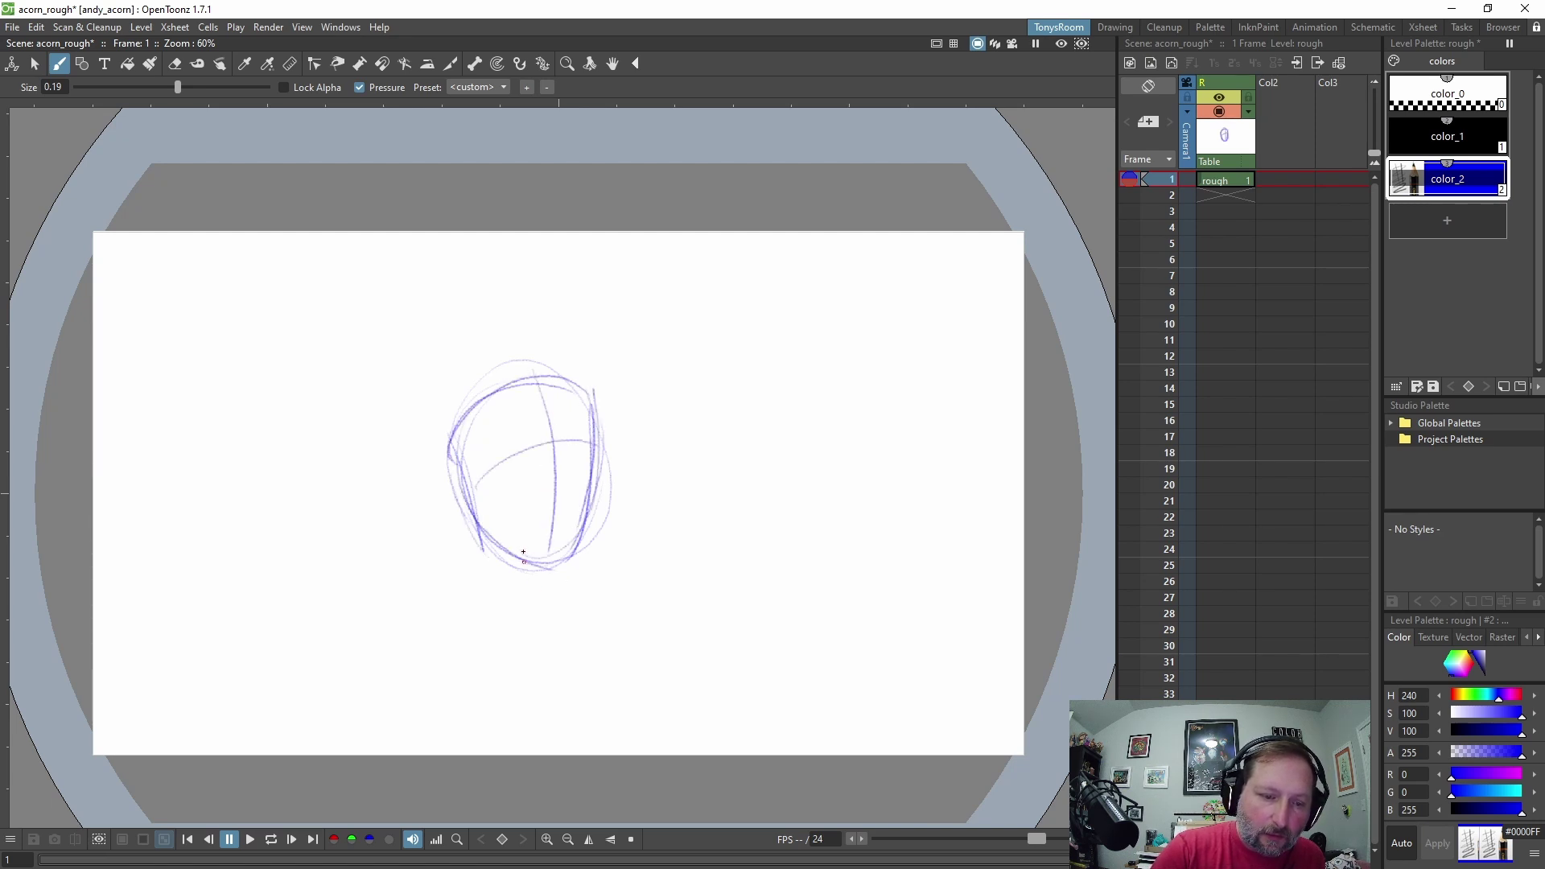
# Draw two short legs with feet under the acorn body and two oval eyes along the horizontal guideline.
pyautogui.moveTo(523, 550); pyautogui.dragTo(530, 603)
pyautogui.moveTo(568, 550); pyautogui.dragTo(577, 605)
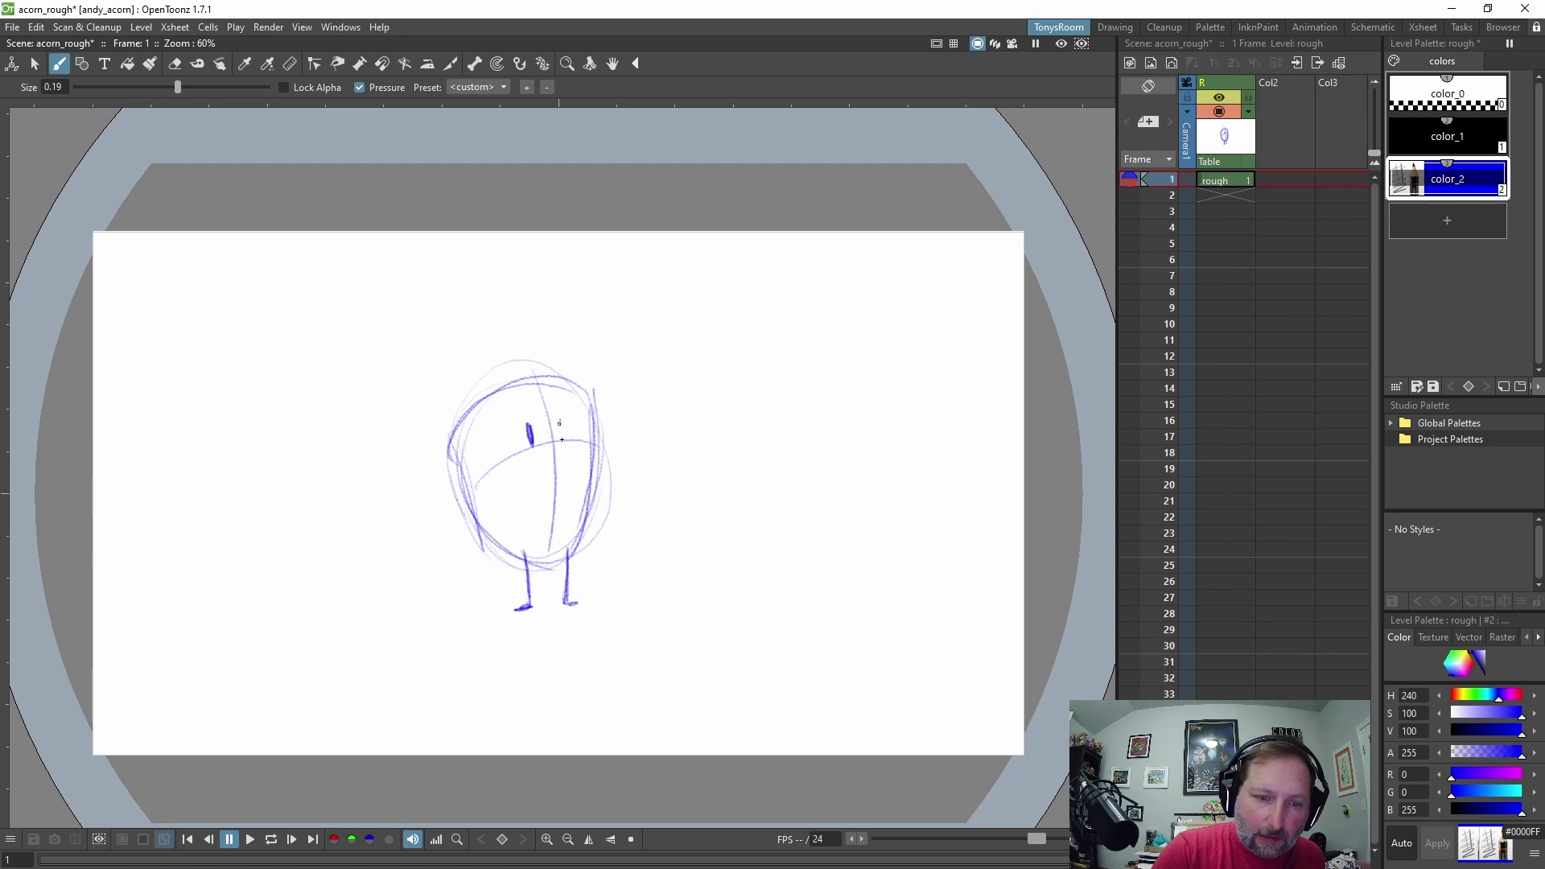
pyautogui.moveTo(564, 442)
pyautogui.mouseDown()
pyautogui.moveTo(562, 420)
pyautogui.moveTo(580, 447)
pyautogui.mouseUp()
# Draw the acorn's cap with a double curved brim above the eyes, a puffy outer rim and a short stem.
pyautogui.moveTo(454, 464); pyautogui.dragTo(592, 401)
pyautogui.moveTo(450, 456); pyautogui.dragTo(593, 398)
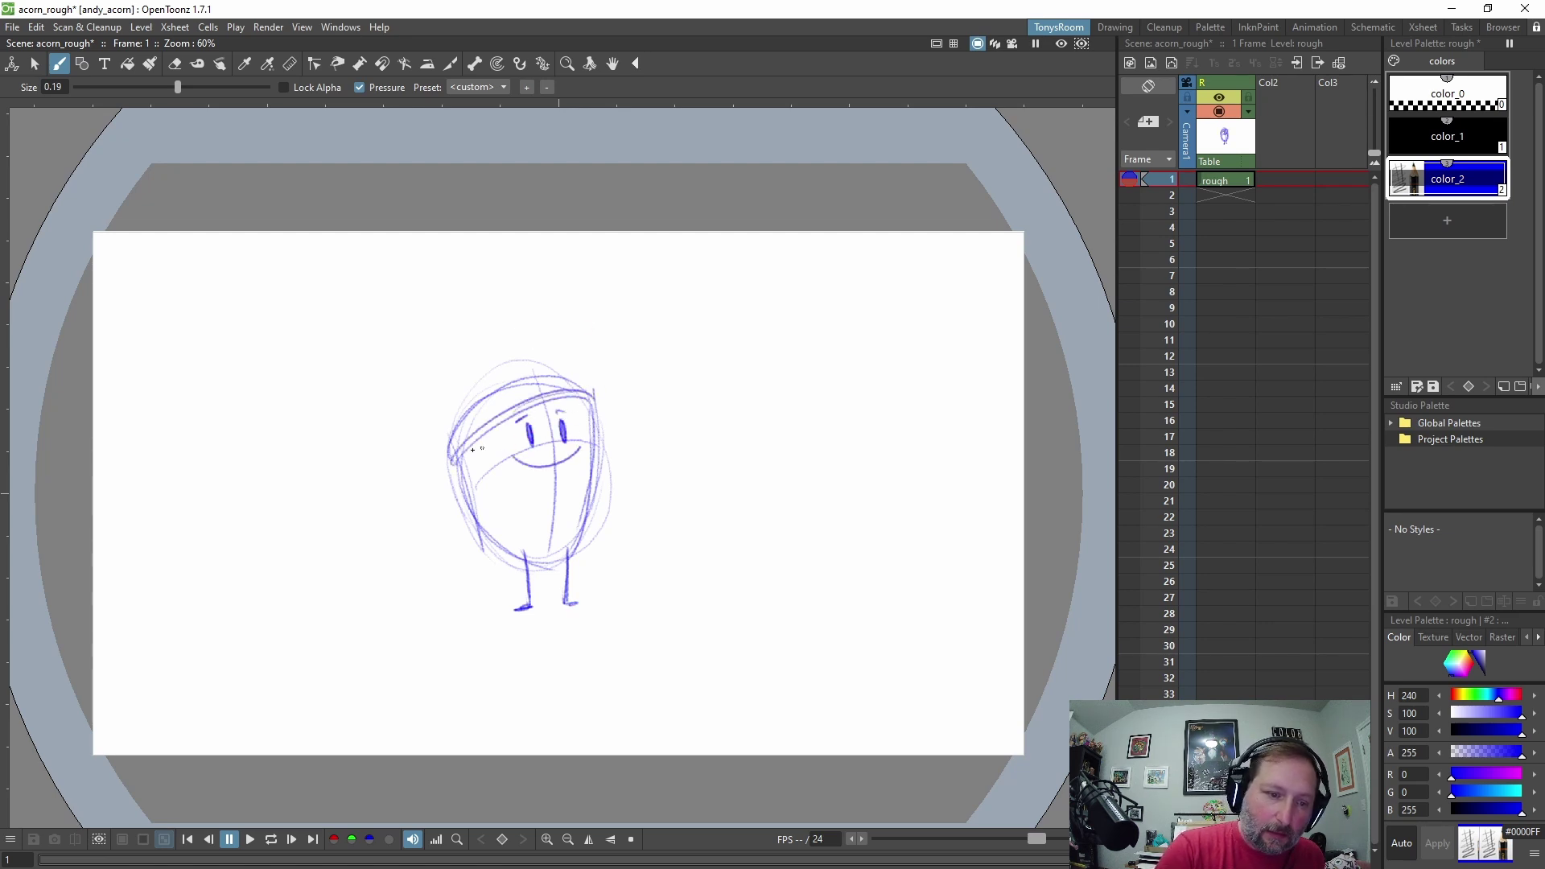
pyautogui.moveTo(472, 459)
pyautogui.mouseDown()
pyautogui.moveTo(435, 414)
pyautogui.moveTo(441, 471)
pyautogui.moveTo(566, 355)
pyautogui.moveTo(448, 425)
pyautogui.moveTo(624, 391)
pyautogui.moveTo(600, 419)
pyautogui.mouseUp()
pyautogui.moveTo(569, 355)
pyautogui.mouseDown()
pyautogui.moveTo(437, 471)
pyautogui.moveTo(505, 363)
pyautogui.moveTo(573, 377)
pyautogui.mouseUp()
pyautogui.moveTo(464, 340); pyautogui.dragTo(495, 366)
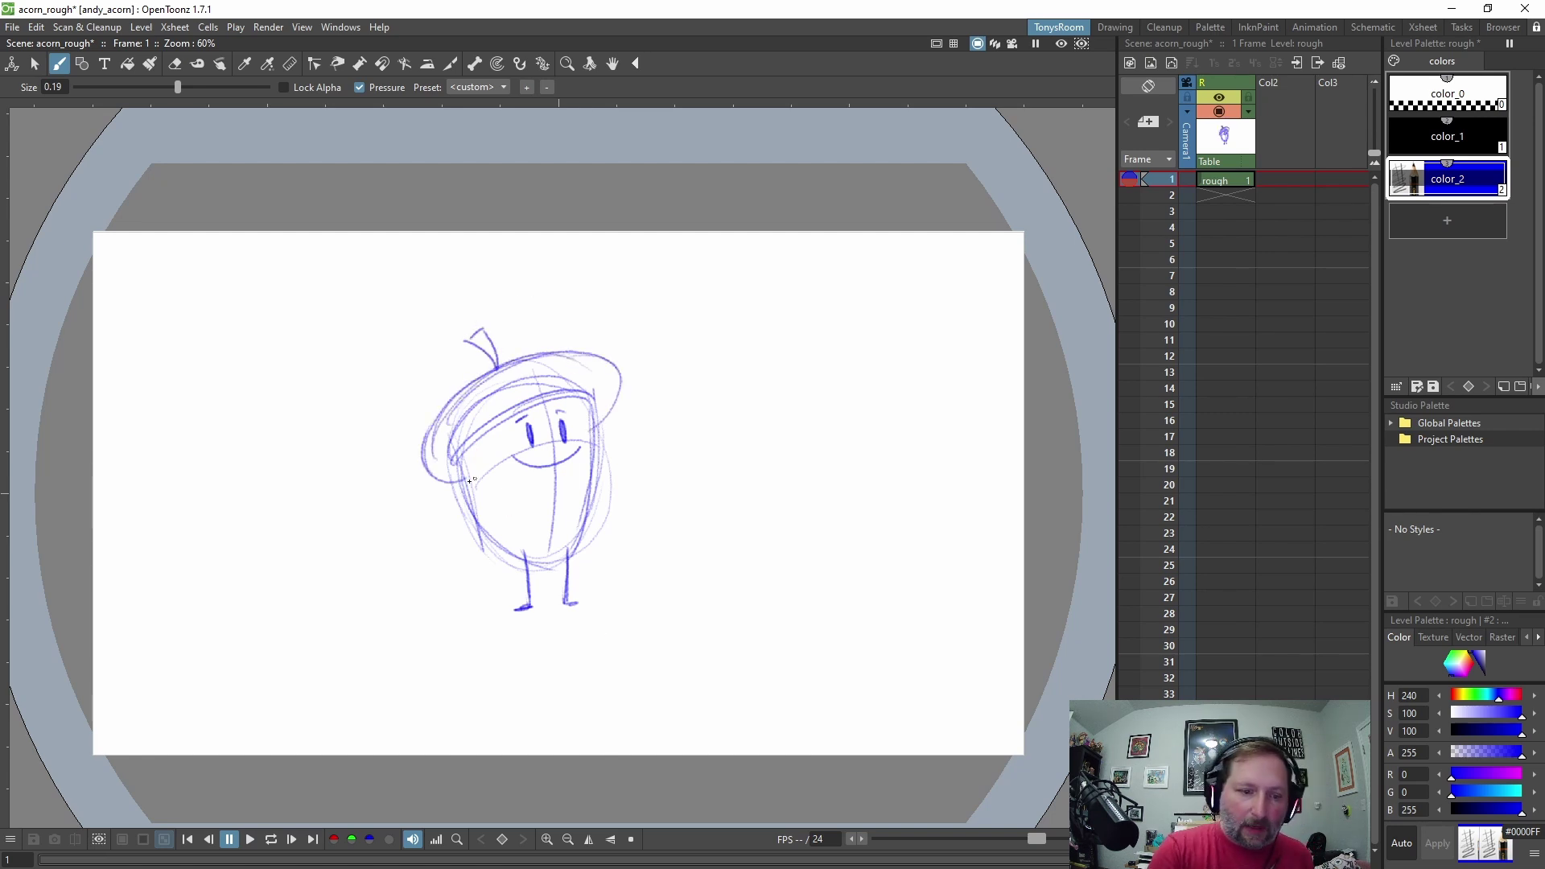
# Draw two bent arms with hands on the acorn's hips and strengthen the outlines of its body and cap.
pyautogui.moveTo(468, 484); pyautogui.dragTo(473, 514)
pyautogui.moveTo(596, 456); pyautogui.dragTo(624, 493)
pyautogui.moveTo(486, 454)
pyautogui.mouseDown()
pyautogui.moveTo(569, 559)
pyautogui.moveTo(485, 511)
pyautogui.moveTo(554, 538)
pyautogui.moveTo(593, 416)
pyautogui.moveTo(597, 513)
pyautogui.moveTo(587, 445)
pyautogui.mouseUp()
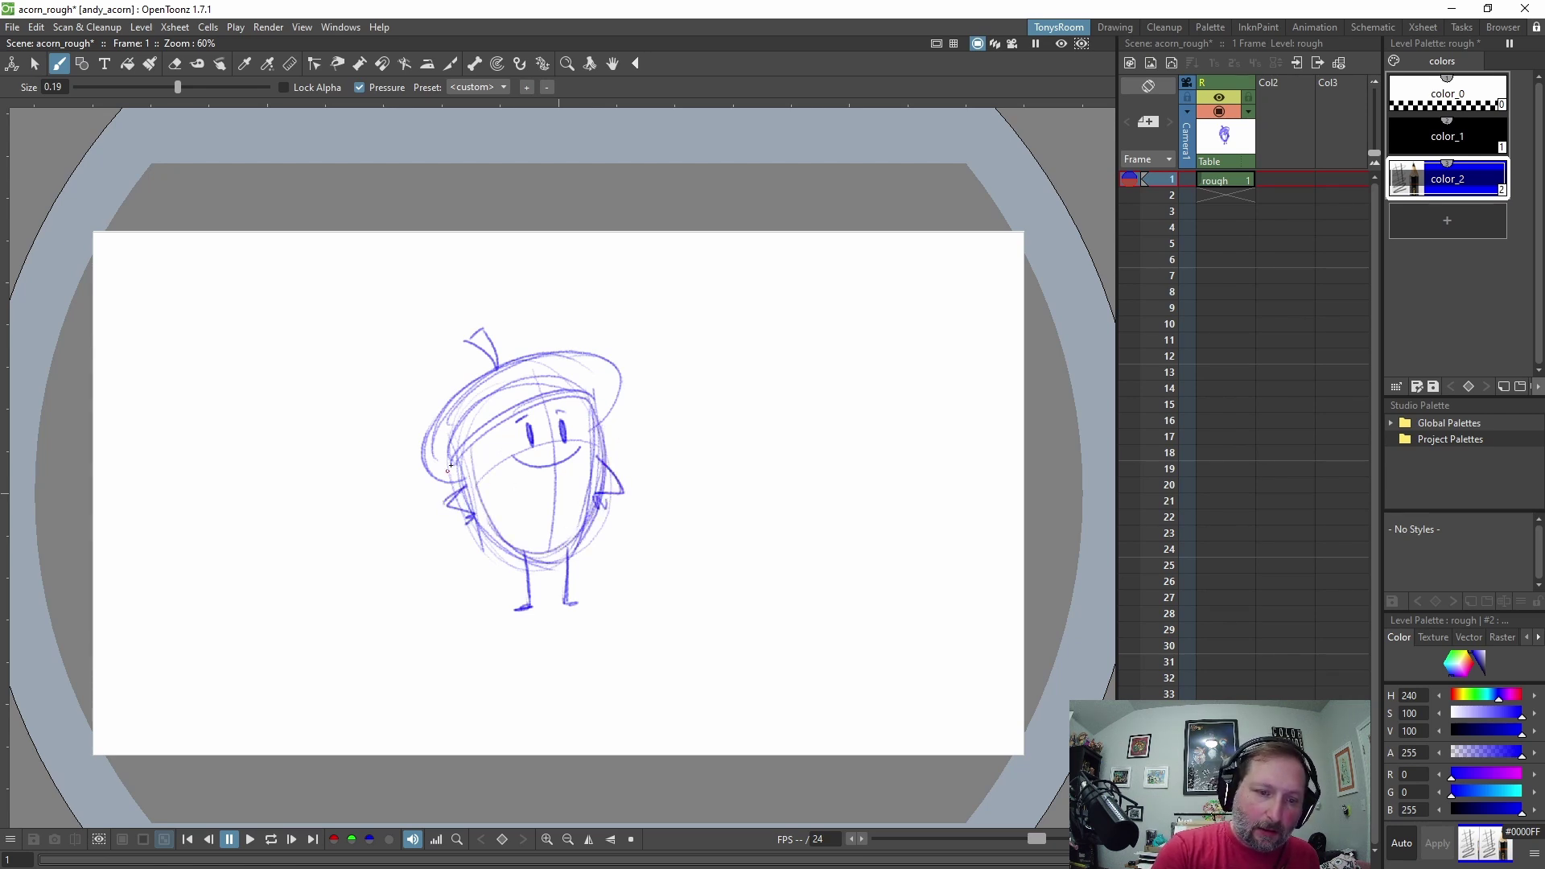
pyautogui.moveTo(462, 451)
pyautogui.mouseDown()
pyautogui.moveTo(597, 393)
pyautogui.moveTo(599, 424)
pyautogui.moveTo(624, 409)
pyautogui.moveTo(502, 374)
pyautogui.mouseUp()
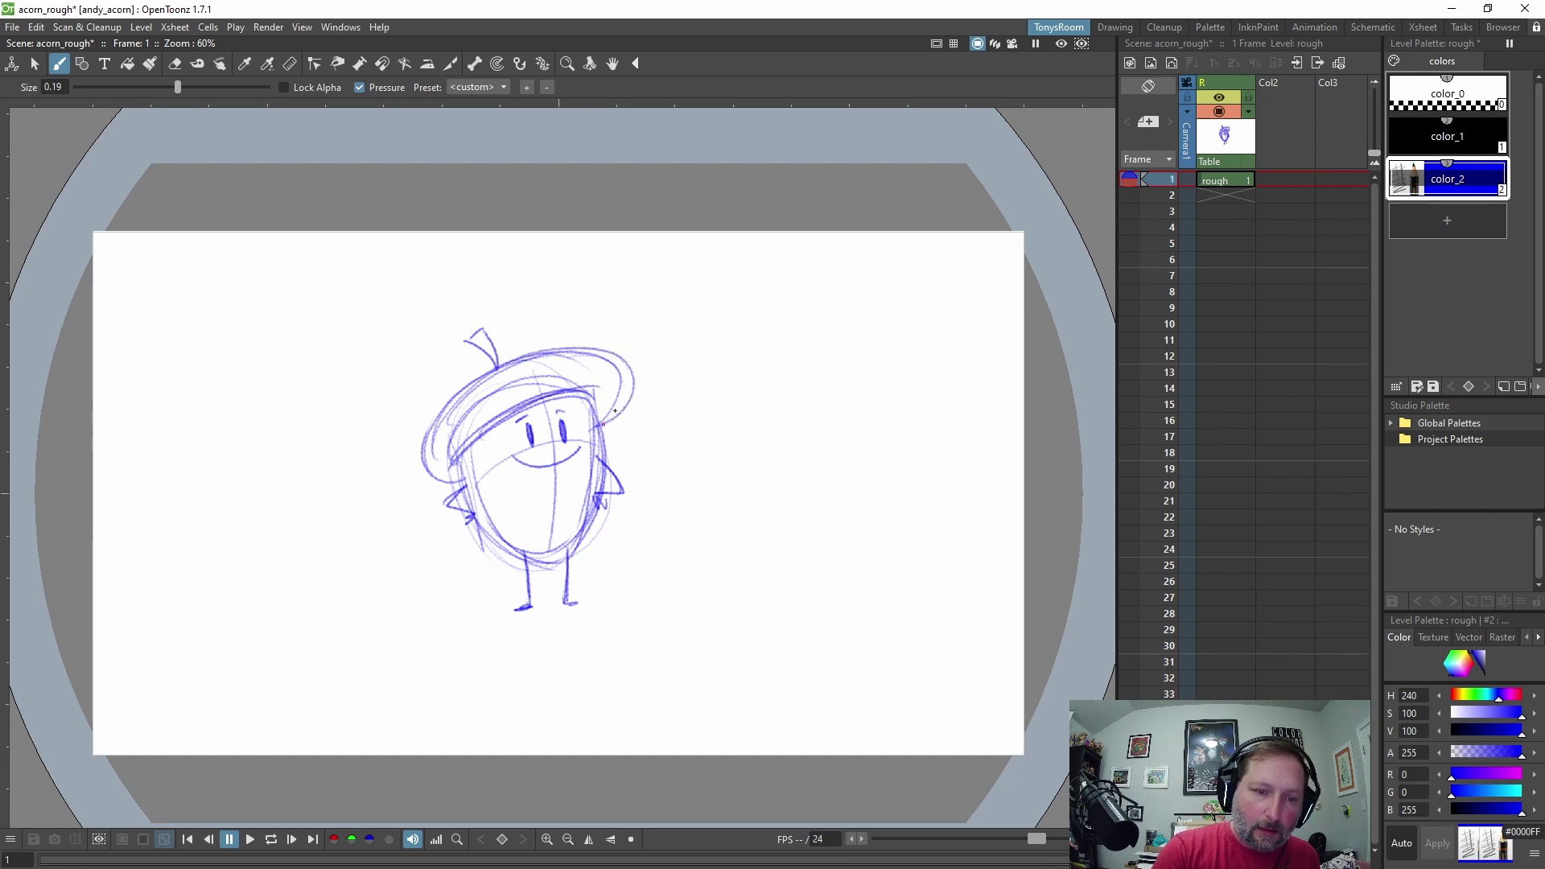
pyautogui.moveTo(620, 393)
pyautogui.mouseDown()
pyautogui.moveTo(424, 438)
pyautogui.moveTo(458, 416)
pyautogui.moveTo(497, 445)
pyautogui.moveTo(449, 399)
pyautogui.moveTo(572, 367)
pyautogui.moveTo(563, 417)
pyautogui.moveTo(511, 397)
pyautogui.moveTo(486, 439)
pyautogui.moveTo(483, 479)
pyautogui.moveTo(525, 548)
pyautogui.moveTo(464, 439)
pyautogui.moveTo(557, 532)
pyautogui.moveTo(553, 556)
pyautogui.moveTo(593, 504)
pyautogui.moveTo(586, 399)
pyautogui.moveTo(564, 511)
pyautogui.moveTo(550, 398)
pyautogui.moveTo(605, 395)
pyautogui.moveTo(451, 458)
pyautogui.moveTo(462, 444)
pyautogui.moveTo(427, 475)
pyautogui.mouseUp()
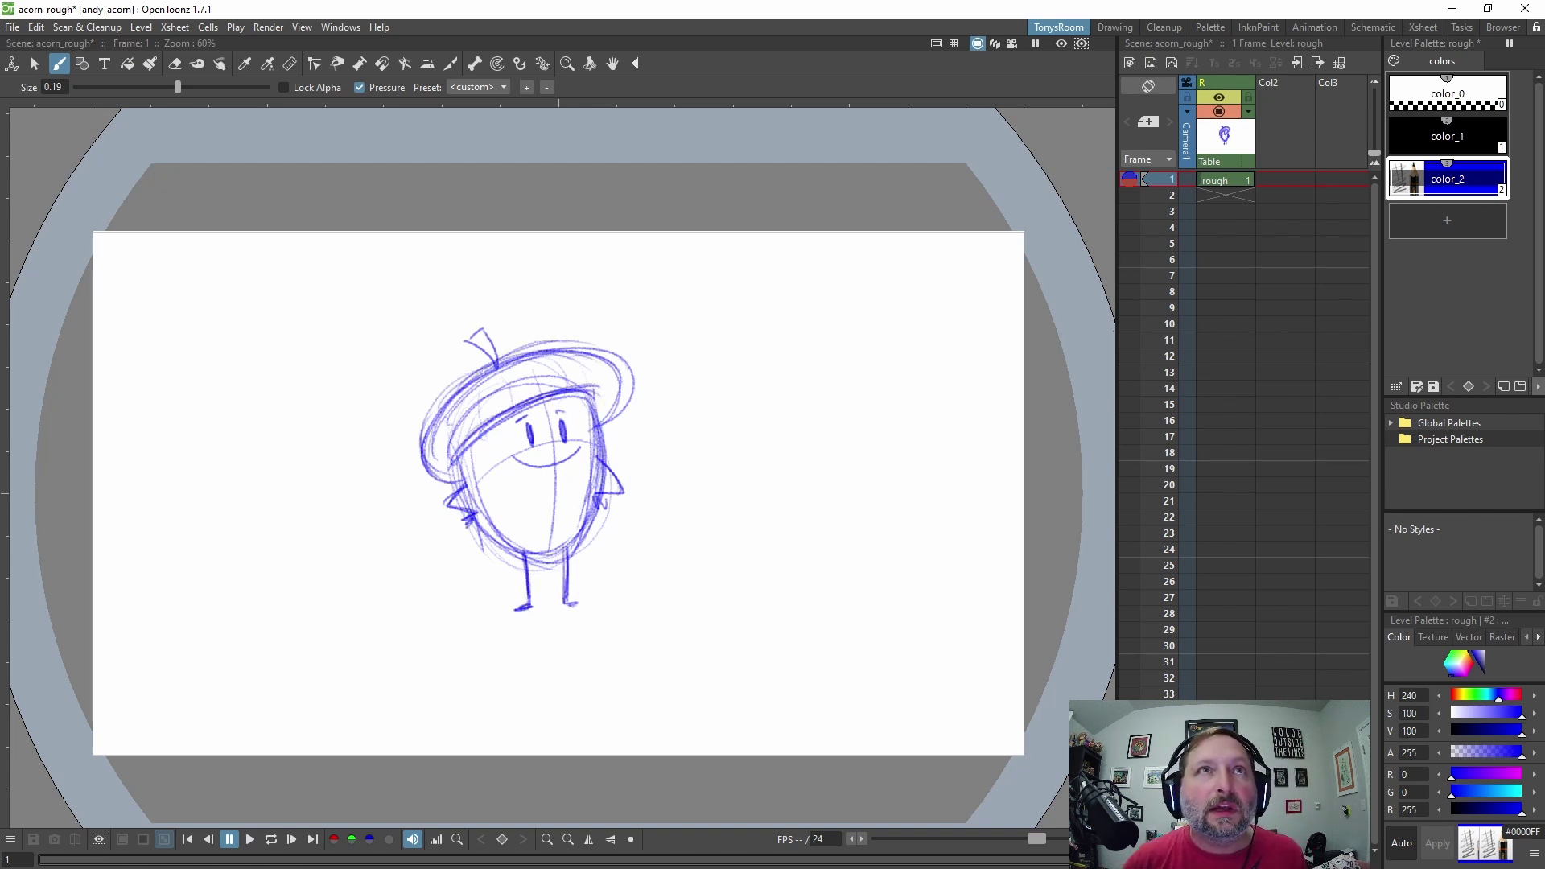
# Switch to the OpenToonz hotkeys PDF in the browser and examine its shortcut list and XSheet scene settings.
pyautogui.moveTo(1544, 205); pyautogui.dragTo(1544, 167)
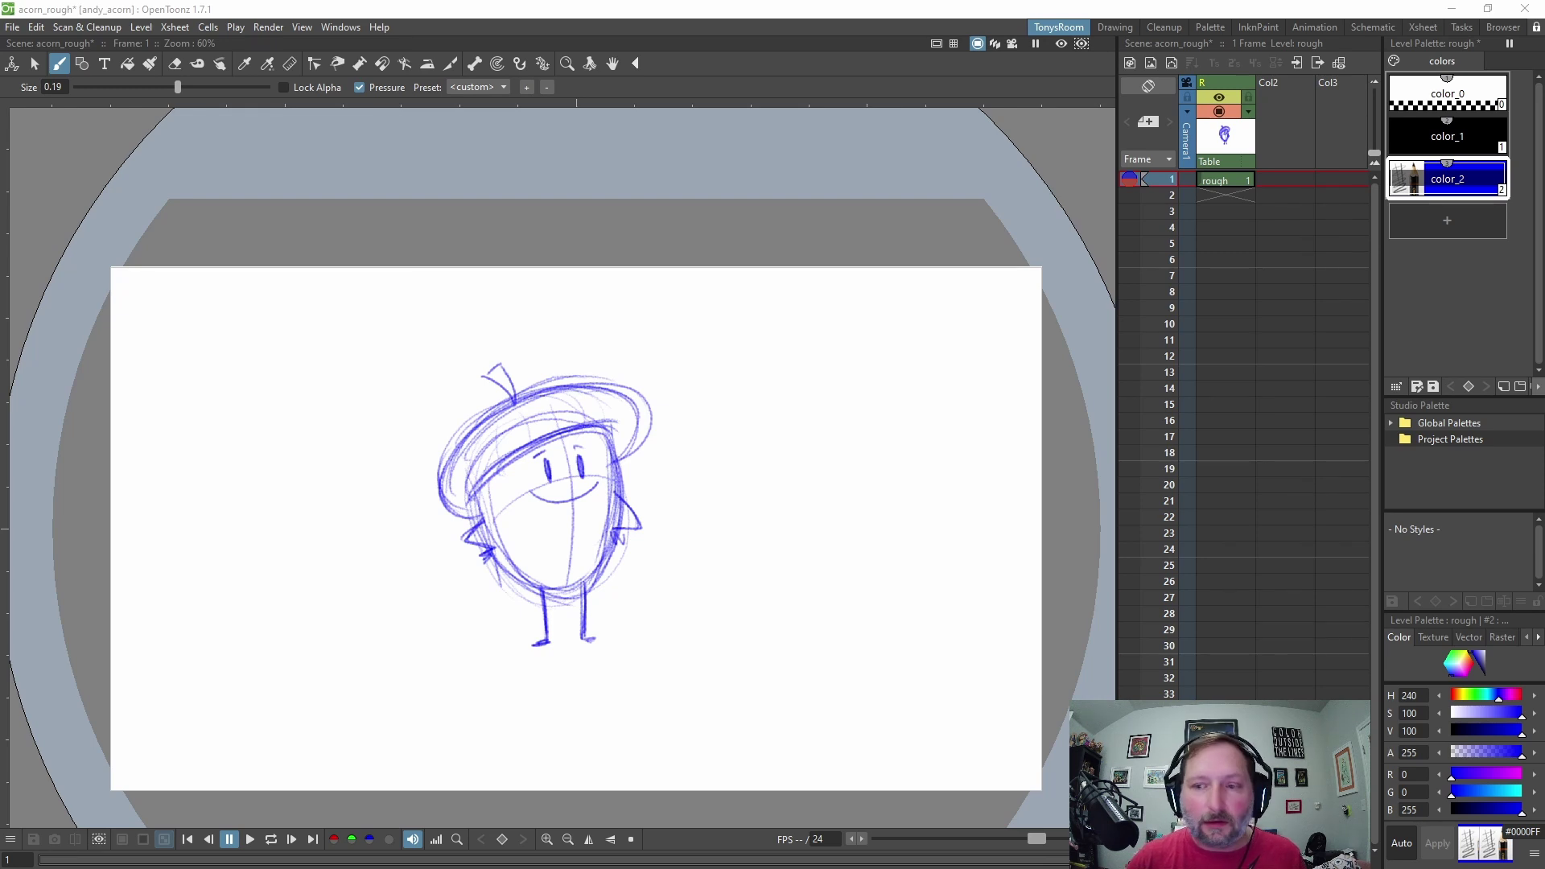
pyautogui.moveTo(1544, 122); pyautogui.dragTo(1082, 112)
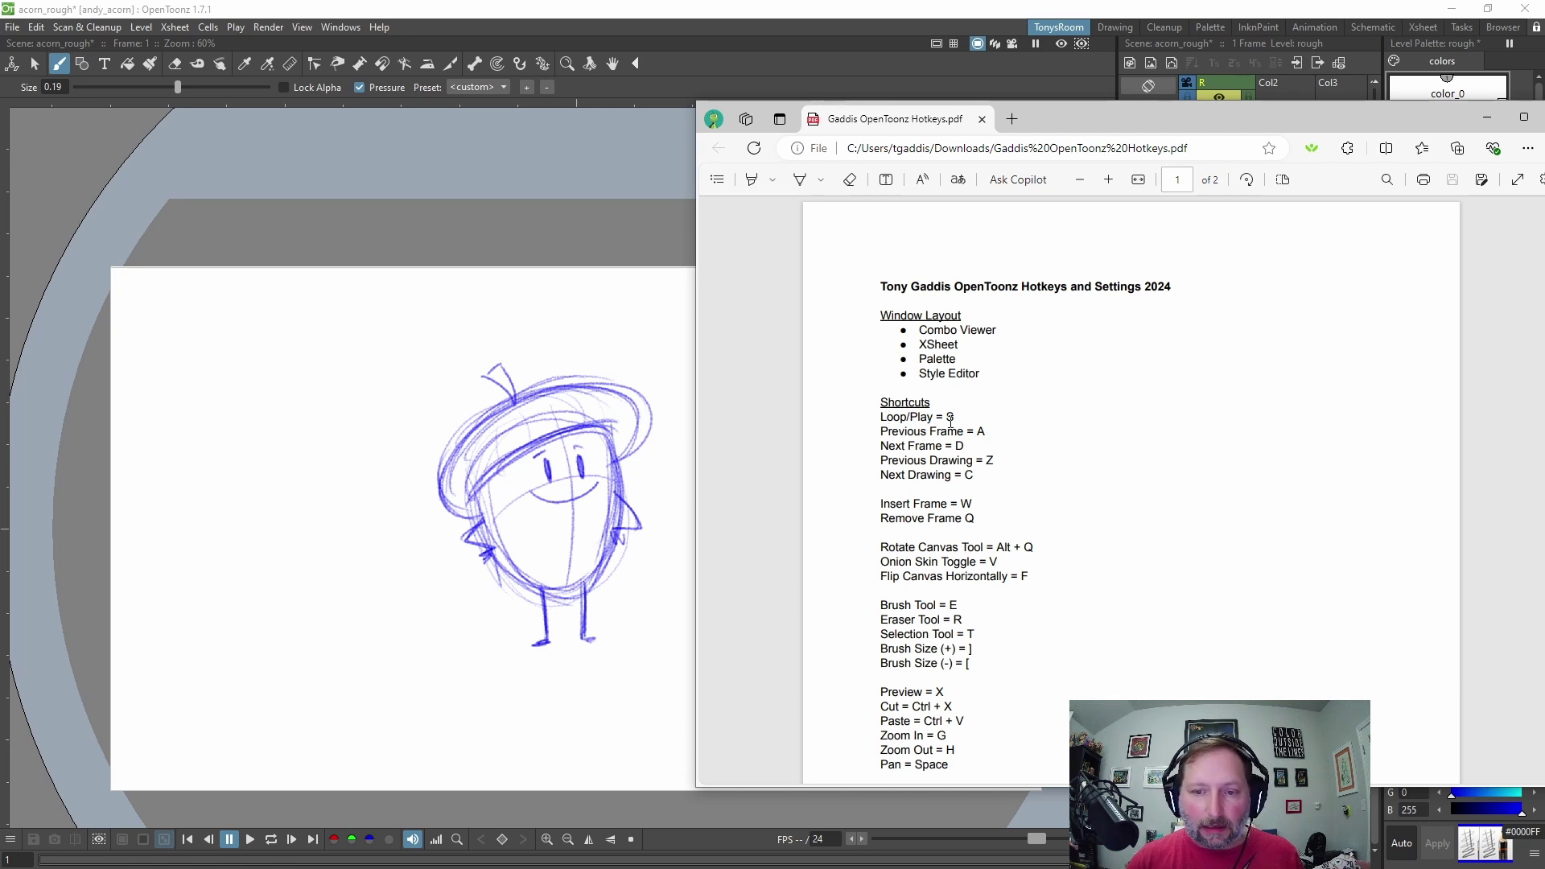
pyautogui.moveTo(950, 416); pyautogui.dragTo(954, 417)
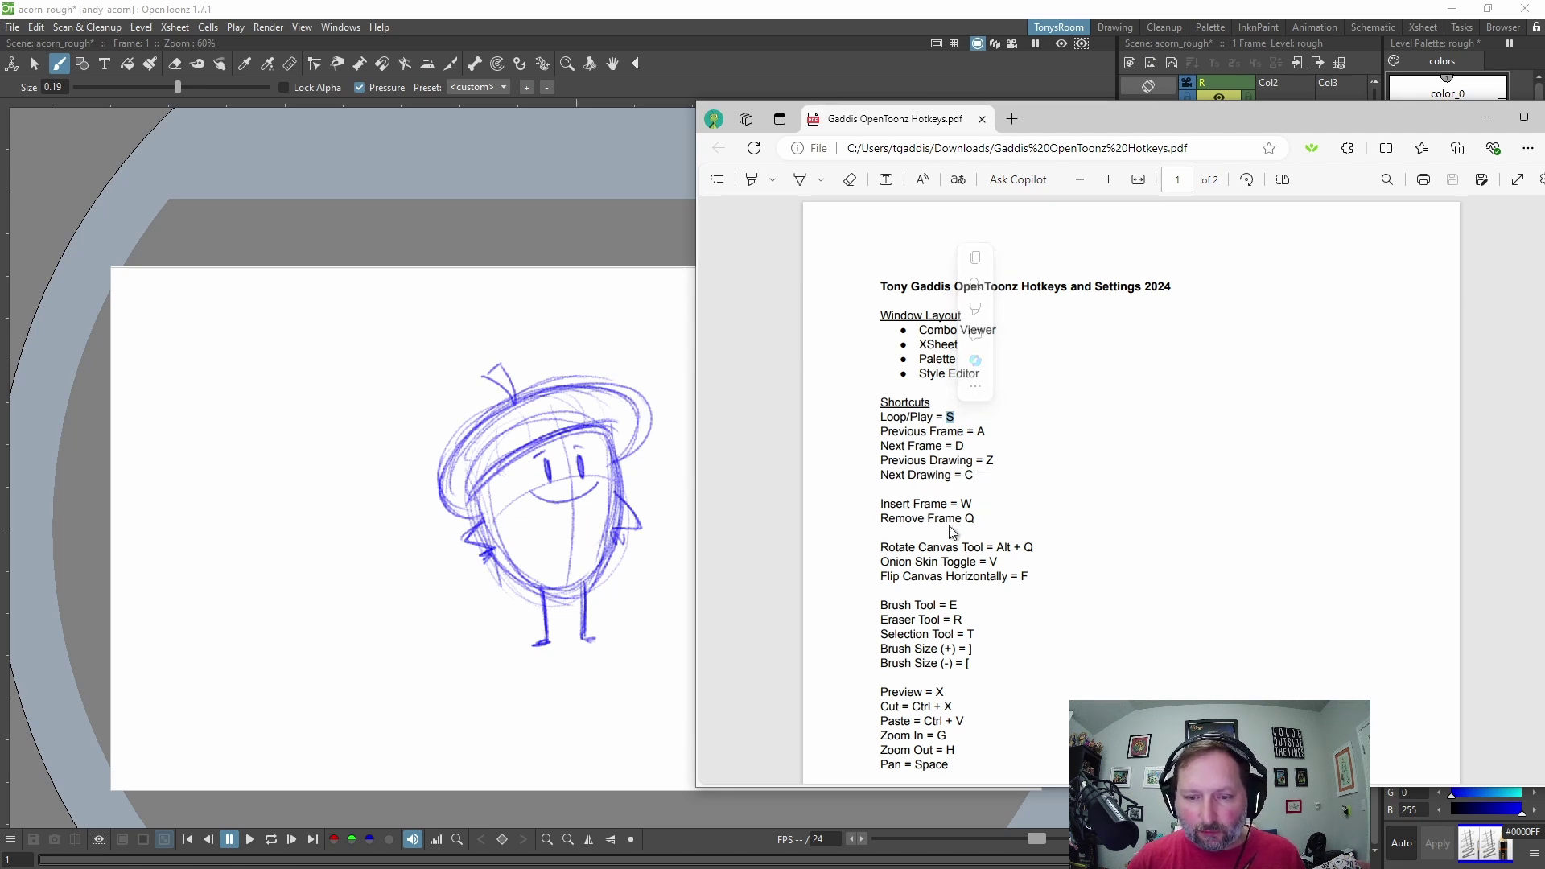
pyautogui.click(1079, 528)
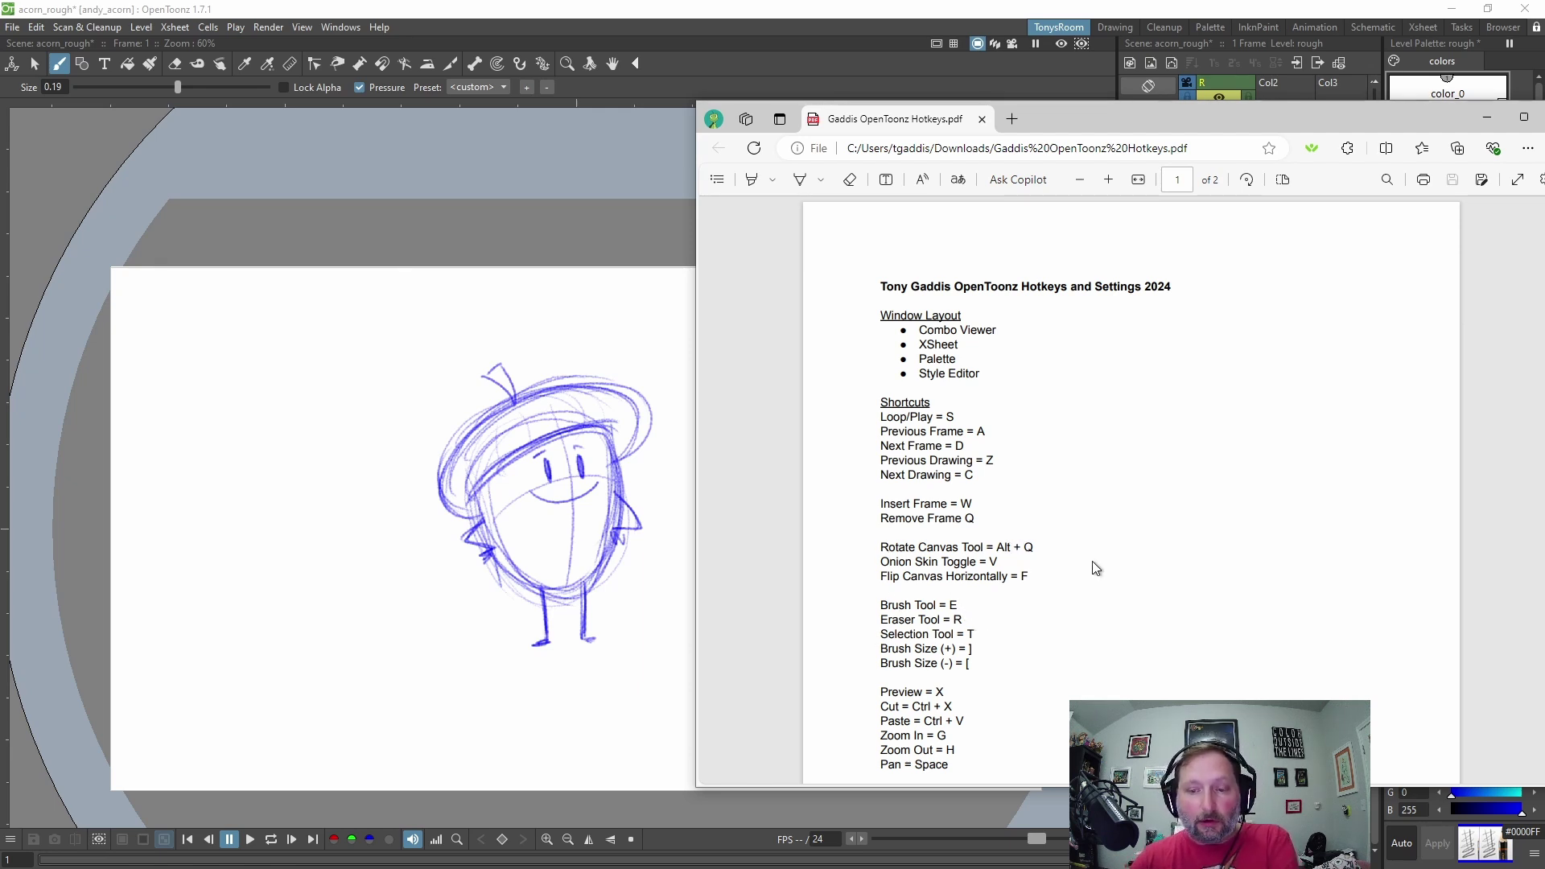
pyautogui.moveTo(1037, 548); pyautogui.dragTo(875, 549)
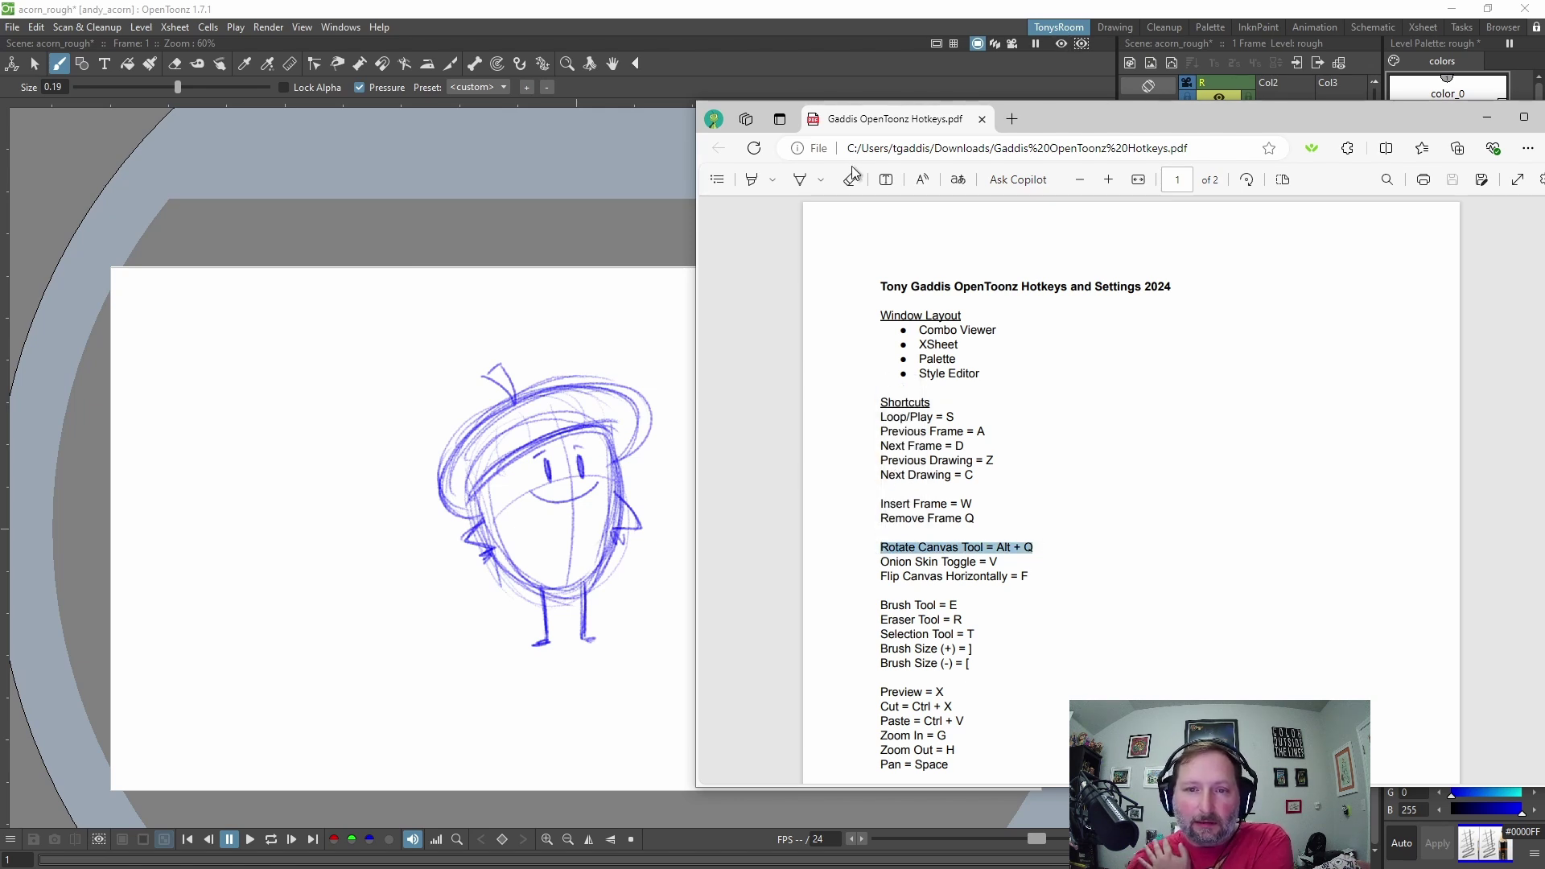
pyautogui.click(1280, 382)
pyautogui.moveTo(1328, 122); pyautogui.dragTo(1223, 110)
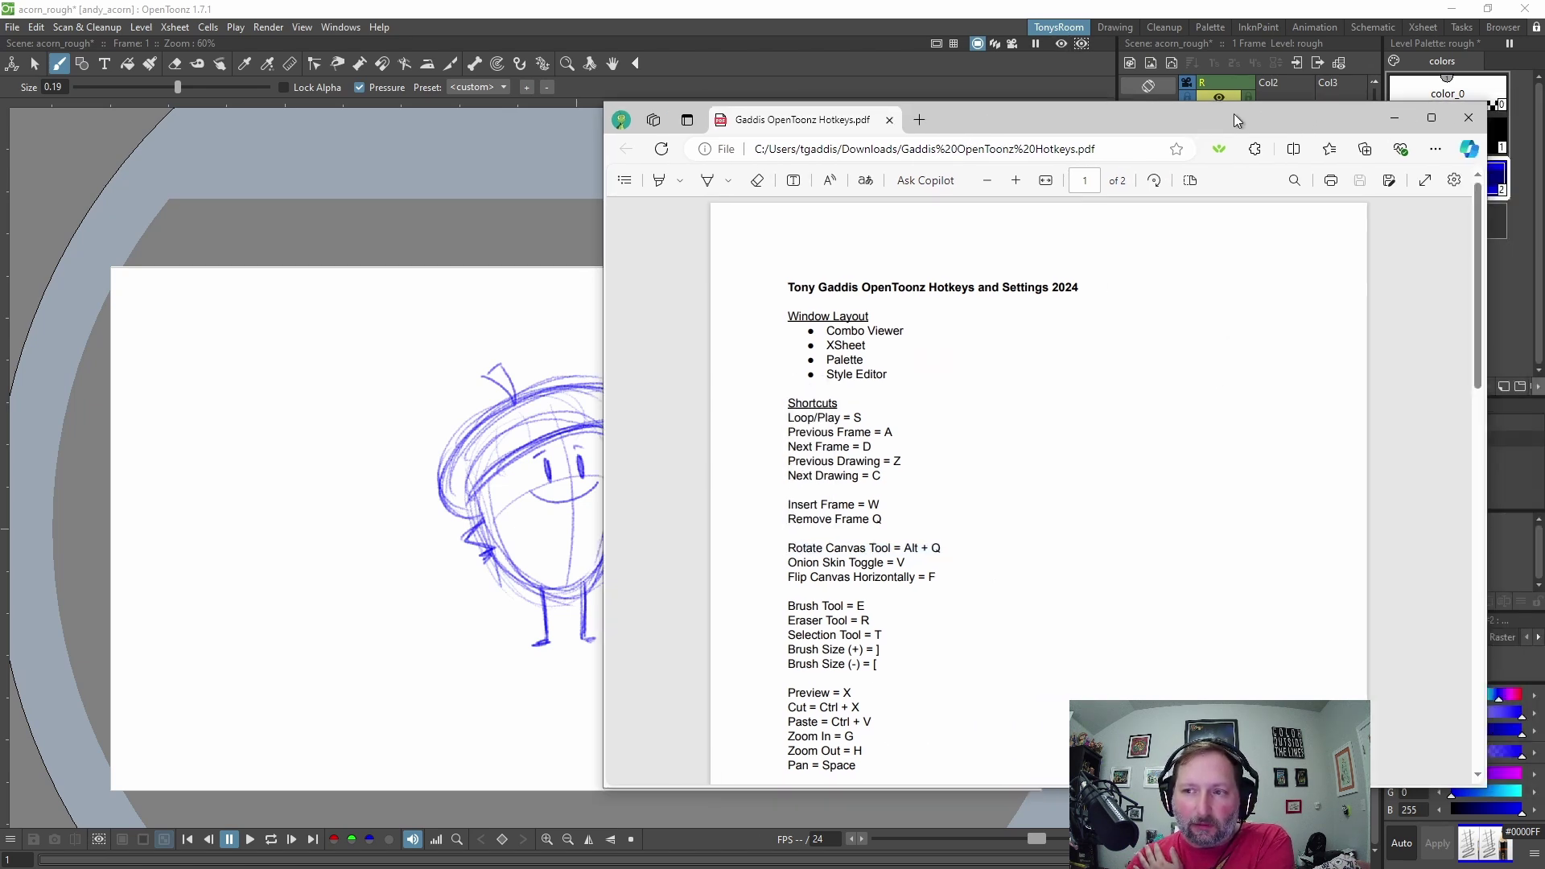
pyautogui.scroll(-2, 1024, 332)
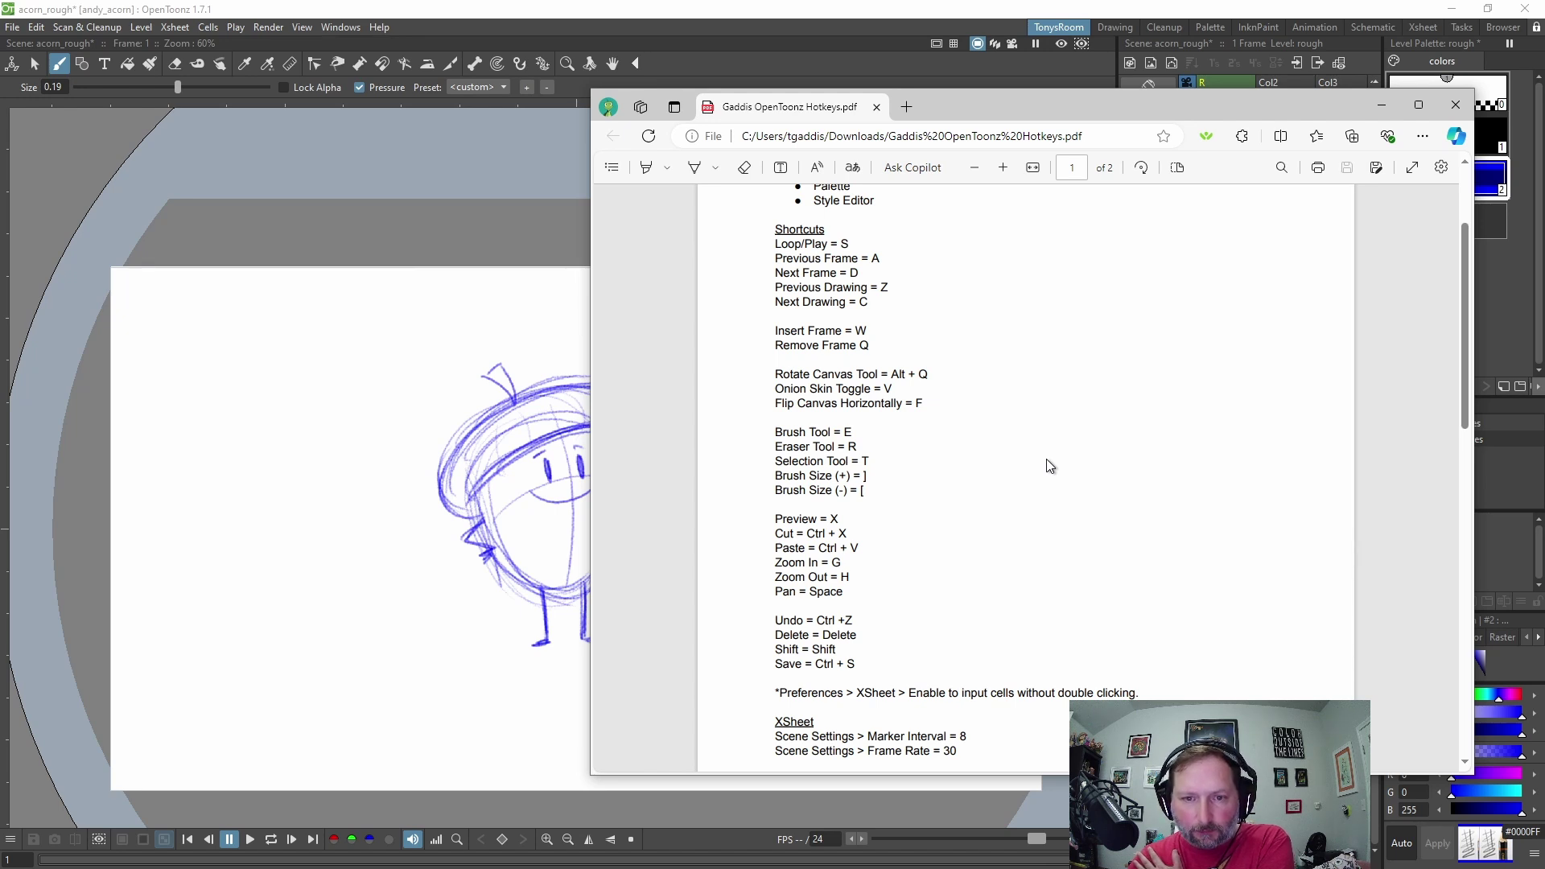
pyautogui.scroll(-1, 1047, 466)
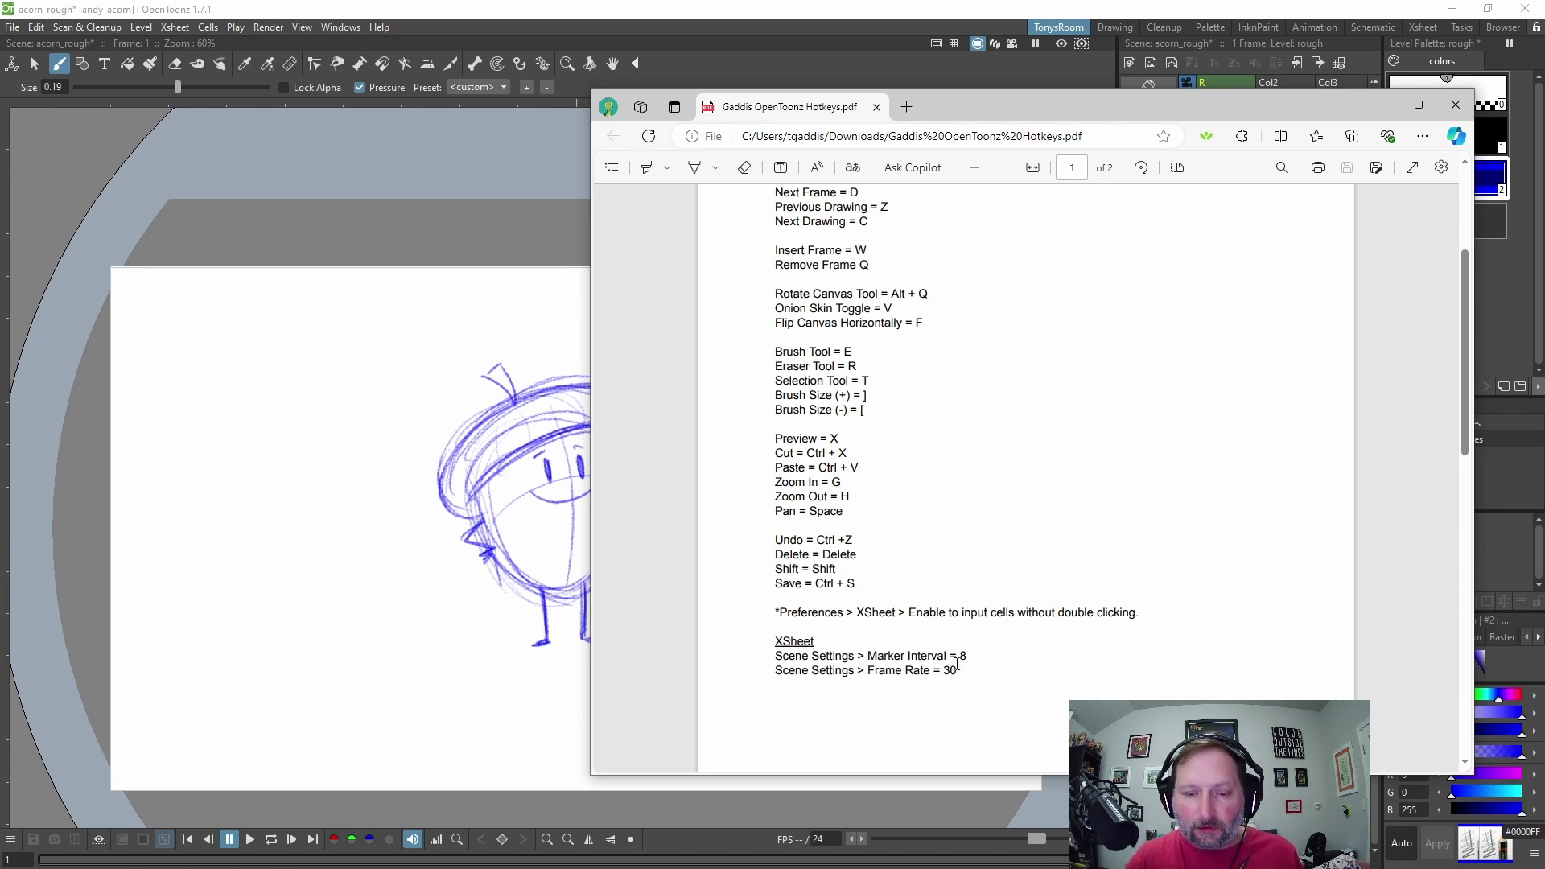
# Switch back to OpenToonz and set the scene's marker interval to 8.
pyautogui.click(213, 7)
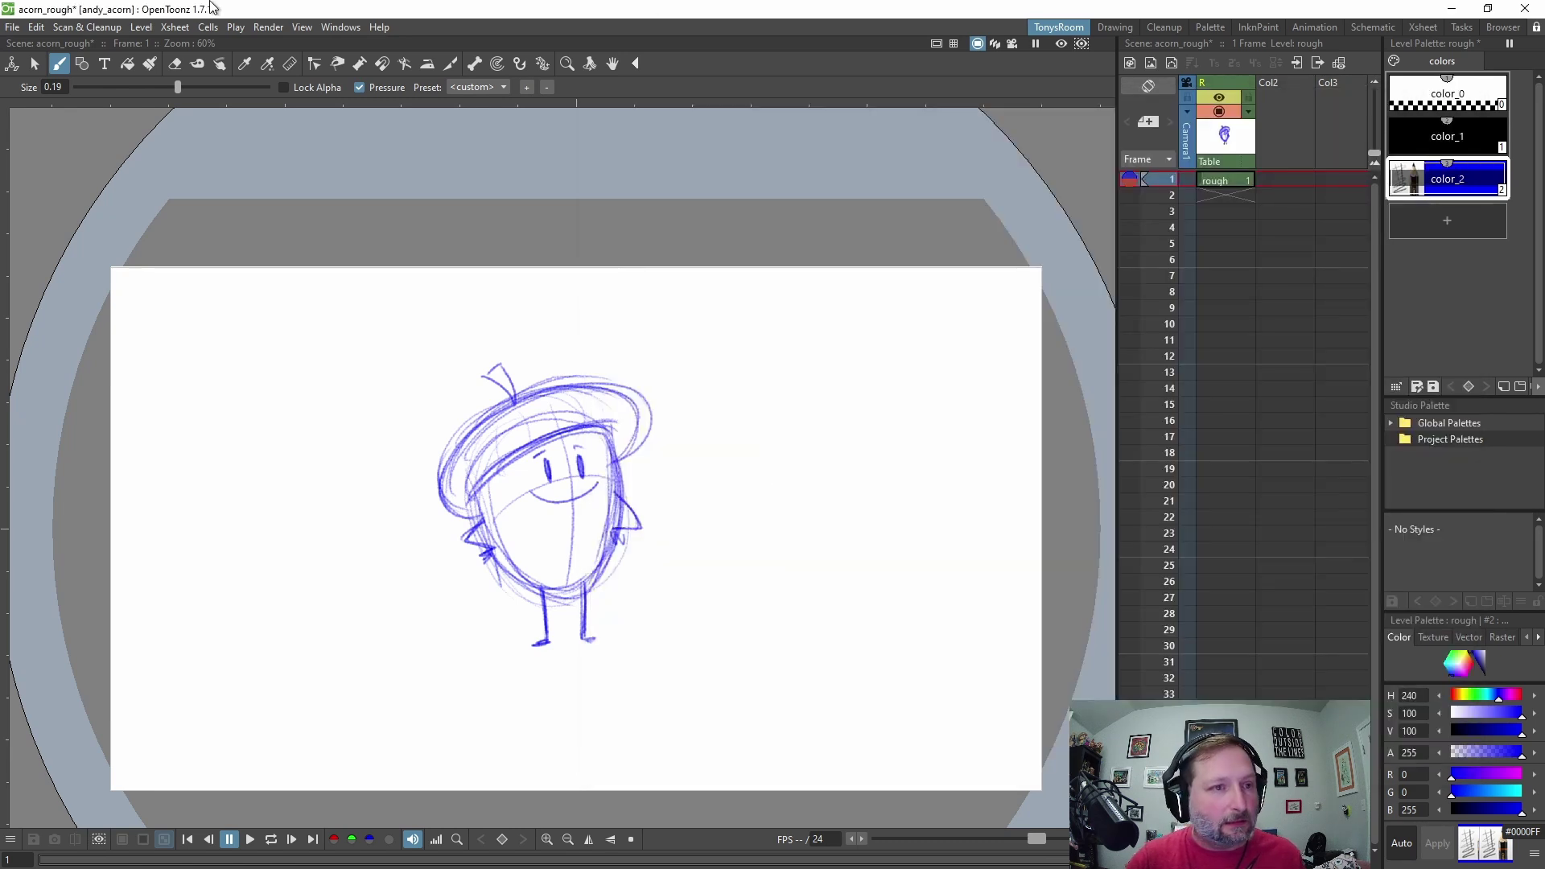
pyautogui.click(175, 27)
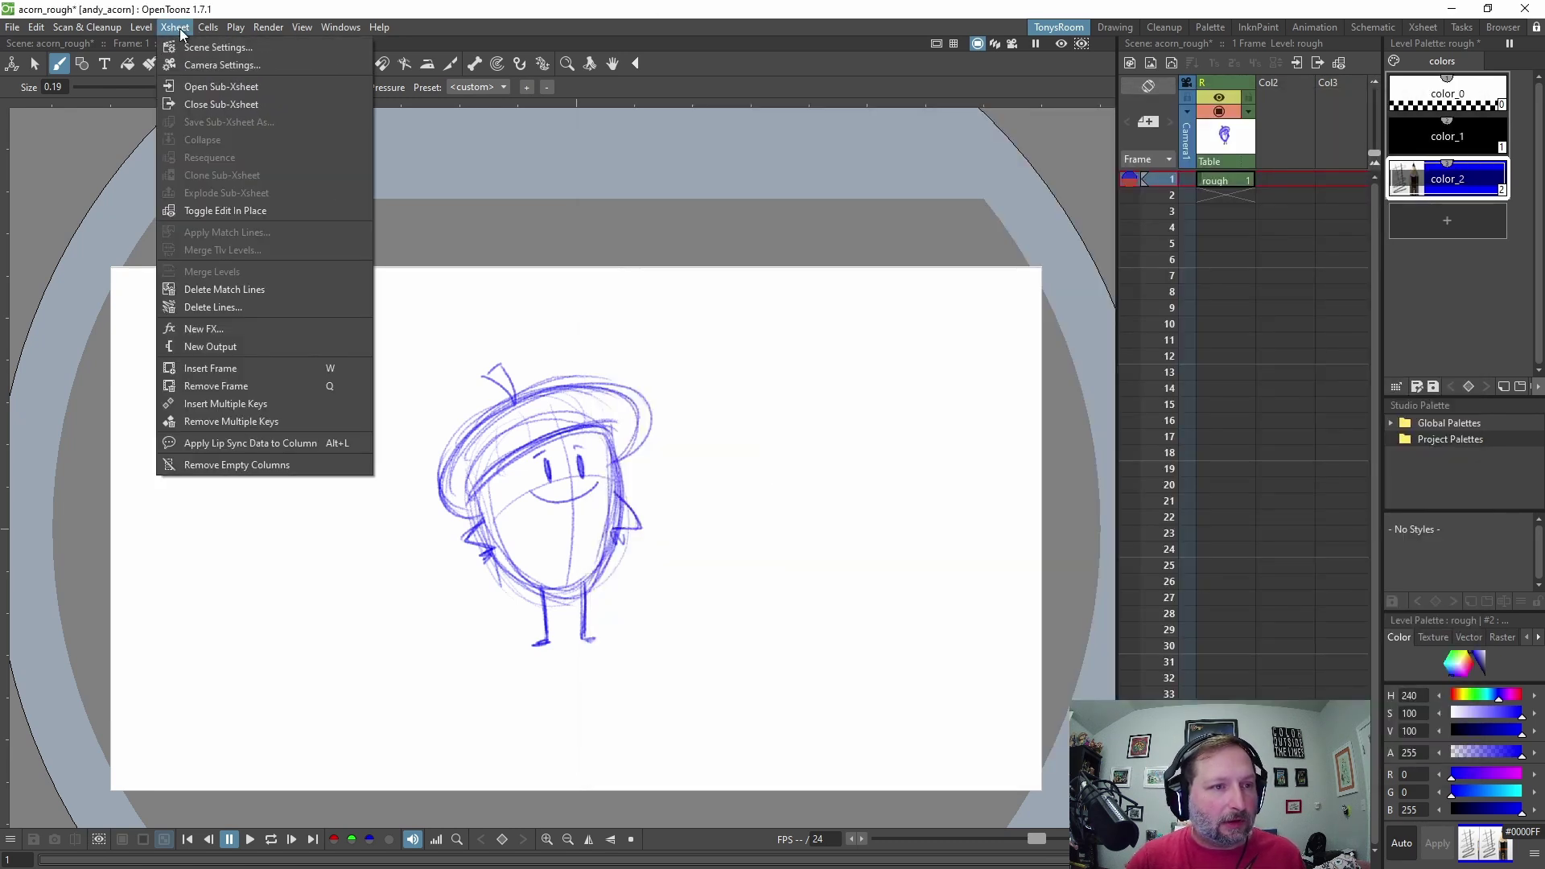
pyautogui.click(207, 48)
pyautogui.doubleClick(855, 601)
pyautogui.write('8')
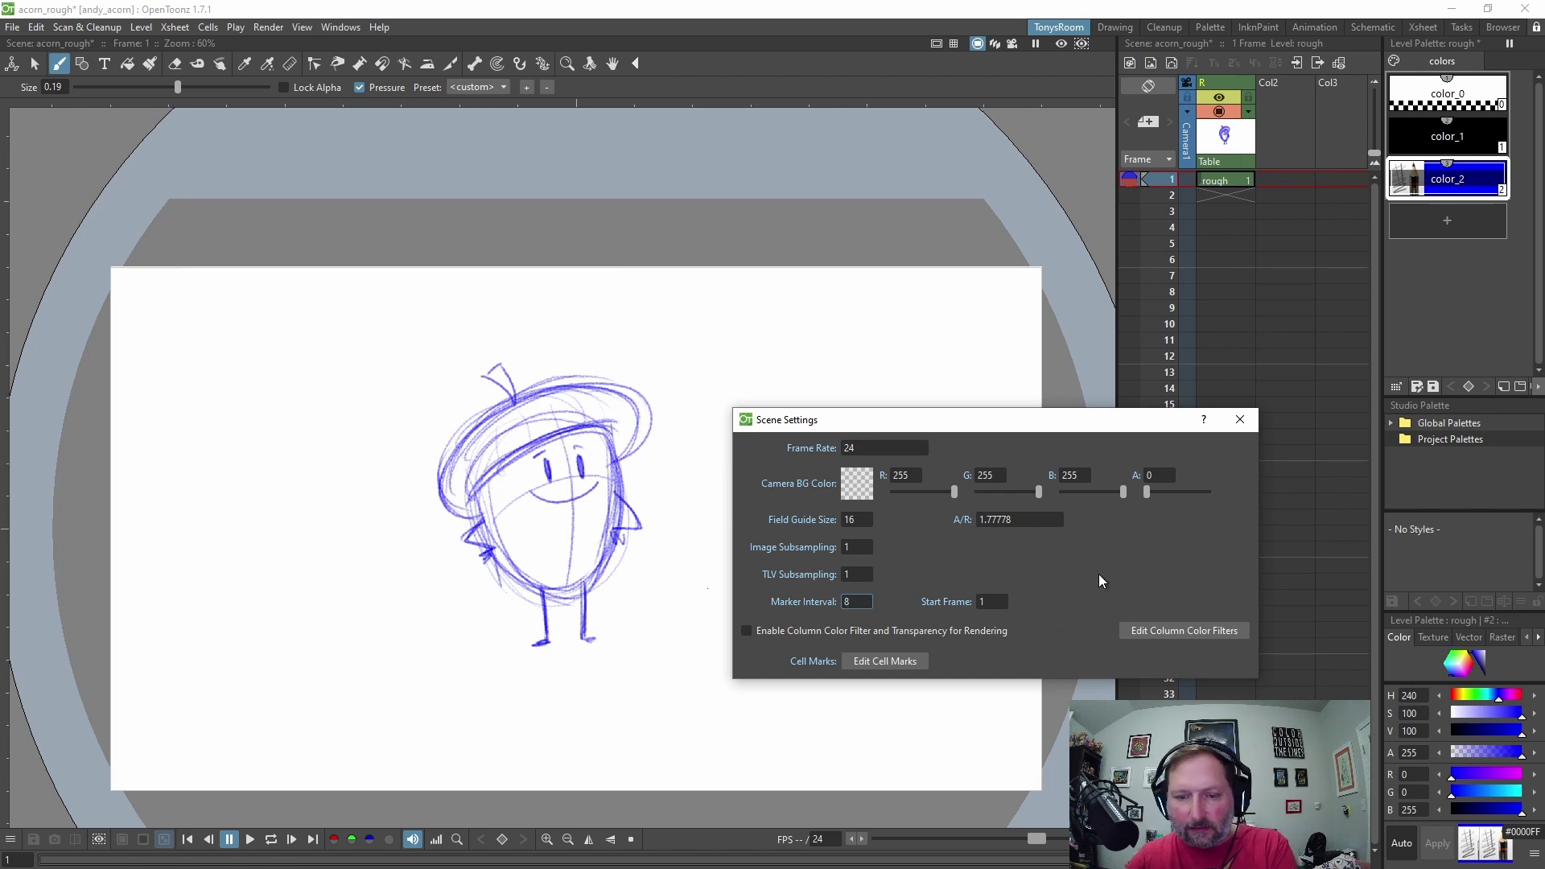
pyautogui.click(1240, 419)
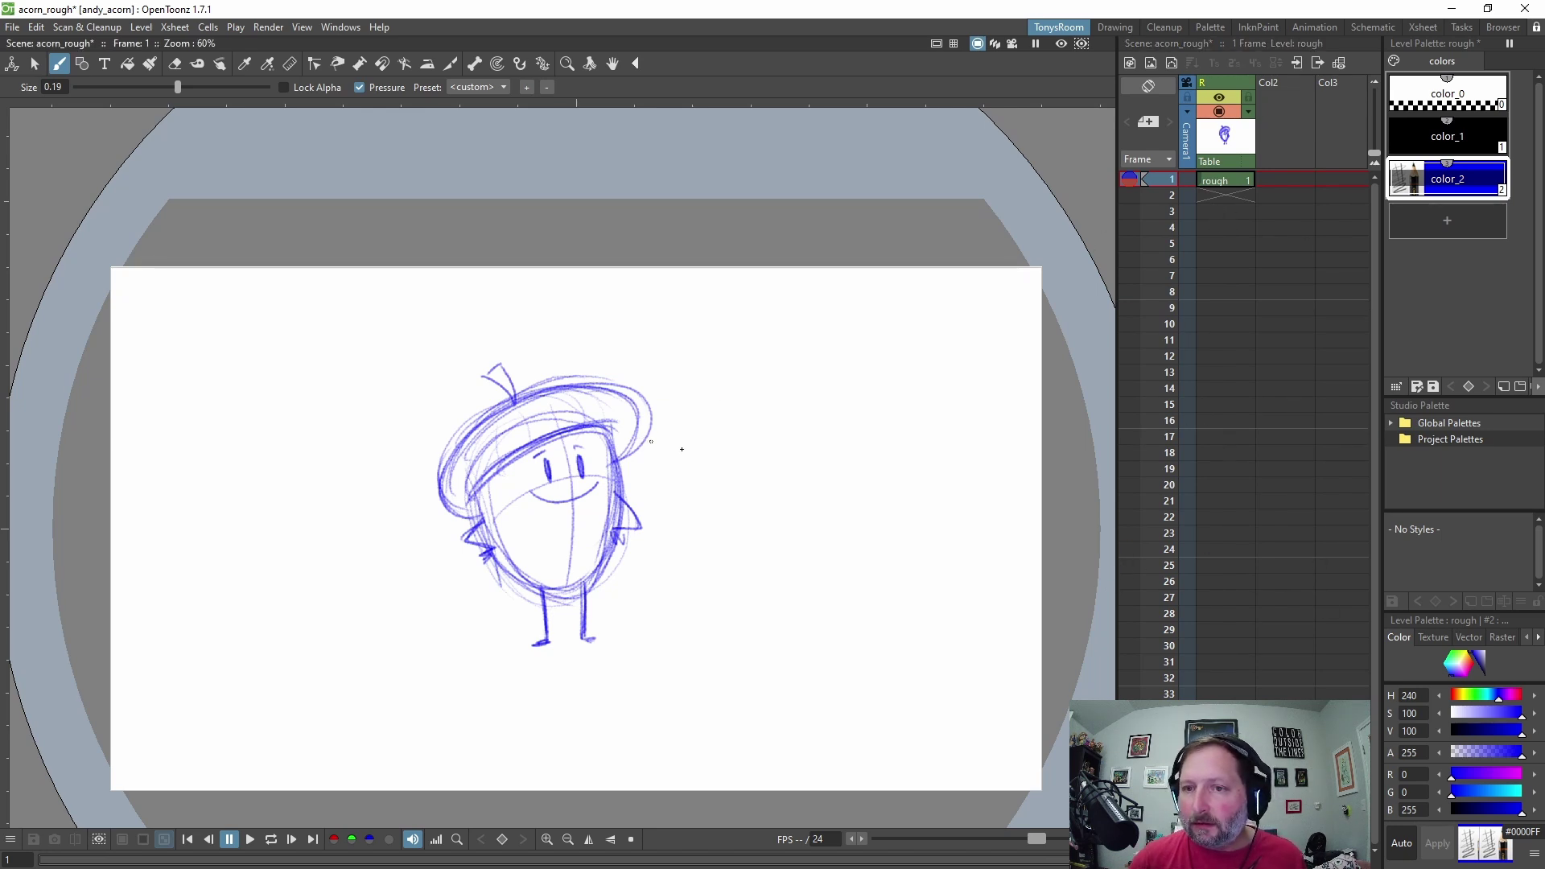
# Select the acorn's lower body and legs with a freehand selection and move them down to lengthen the body.
pyautogui.scroll(1, 676, 423)
pyautogui.scroll(-1, 672, 400)
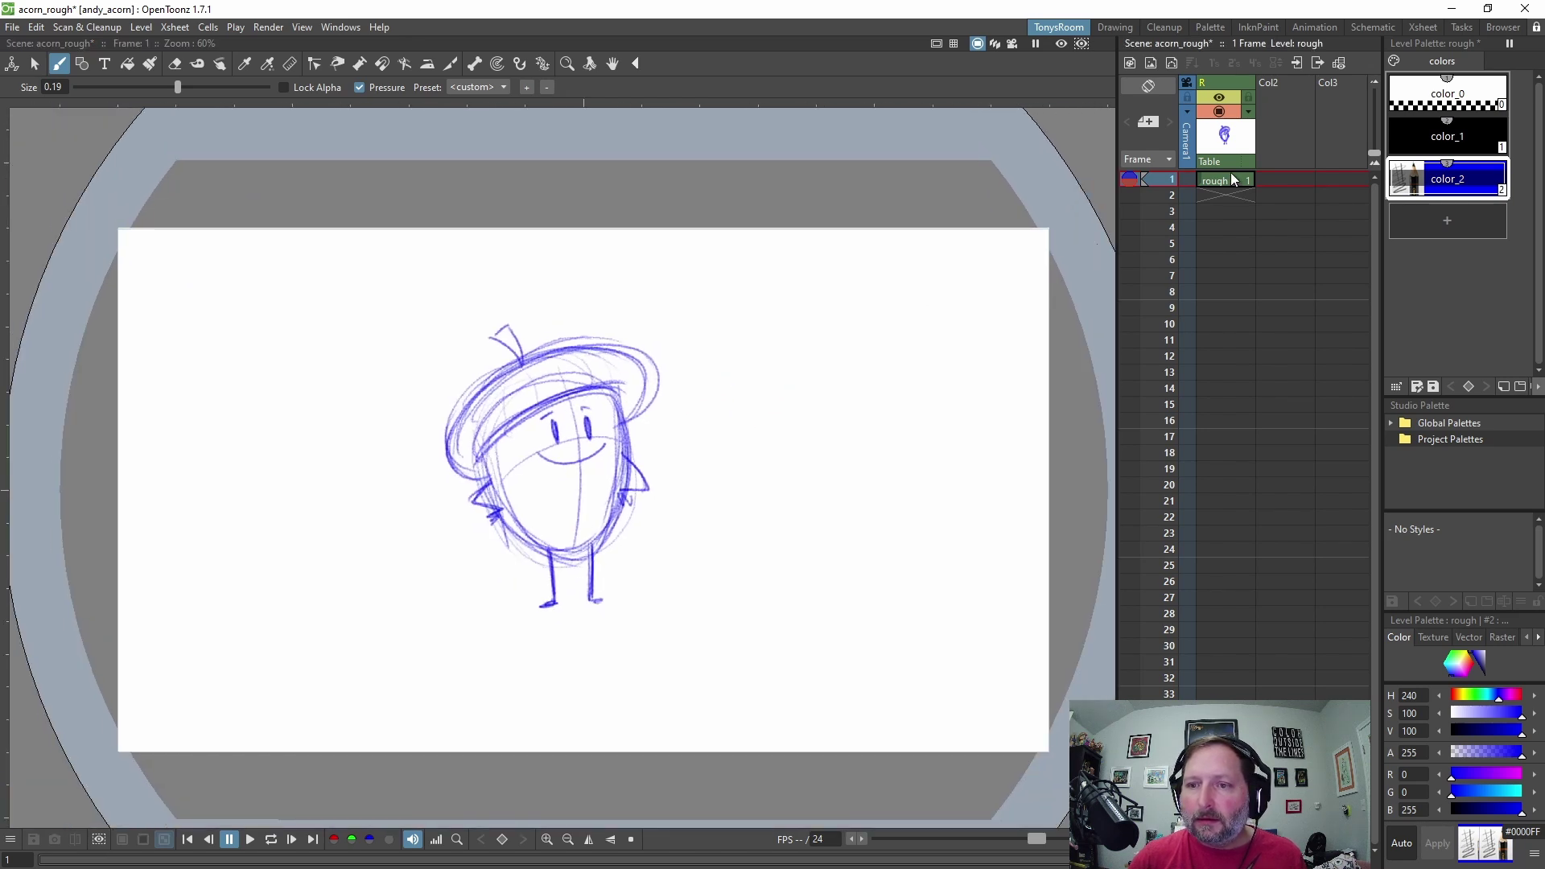
pyautogui.scroll(1, 605, 437)
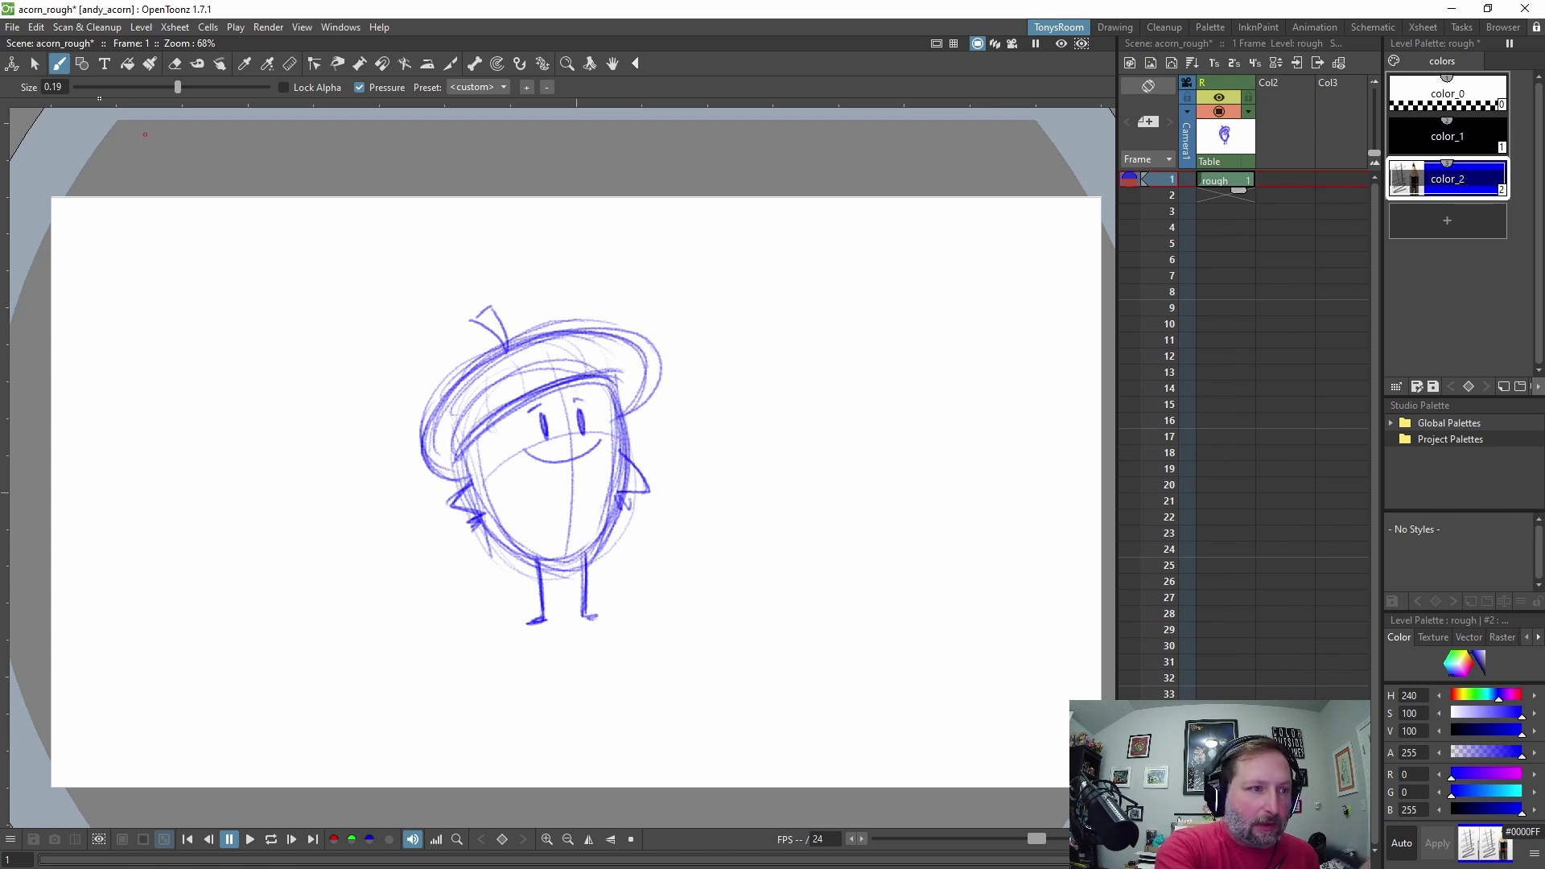
pyautogui.click(34, 64)
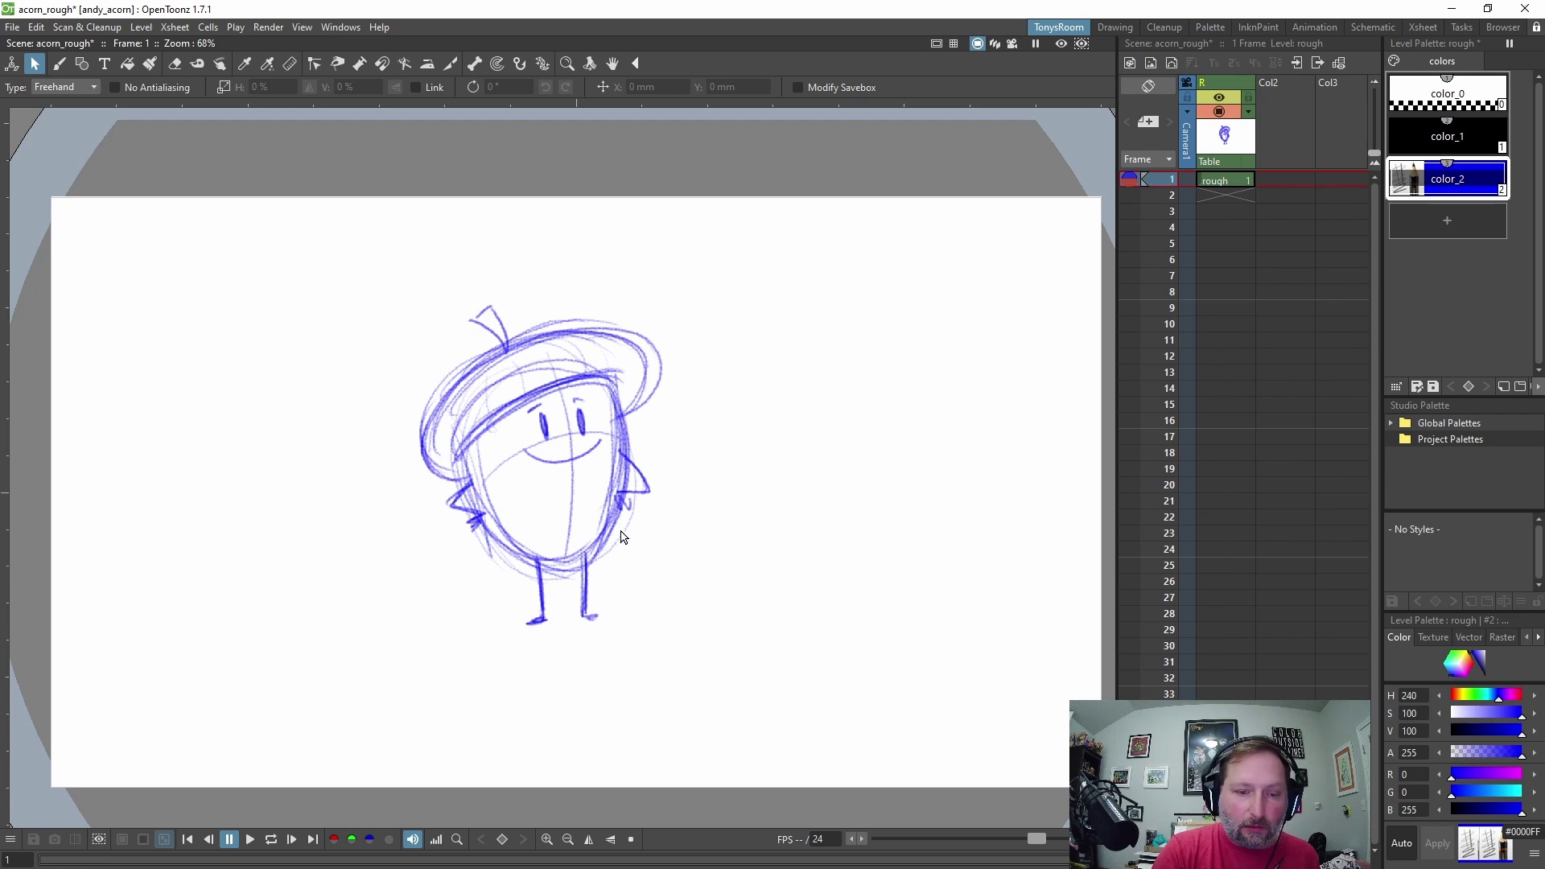
pyautogui.moveTo(570, 523)
pyautogui.mouseDown()
pyautogui.moveTo(505, 653)
pyautogui.moveTo(631, 519)
pyautogui.moveTo(609, 584)
pyautogui.mouseUp()
pyautogui.click(717, 496)
pyautogui.press('b')
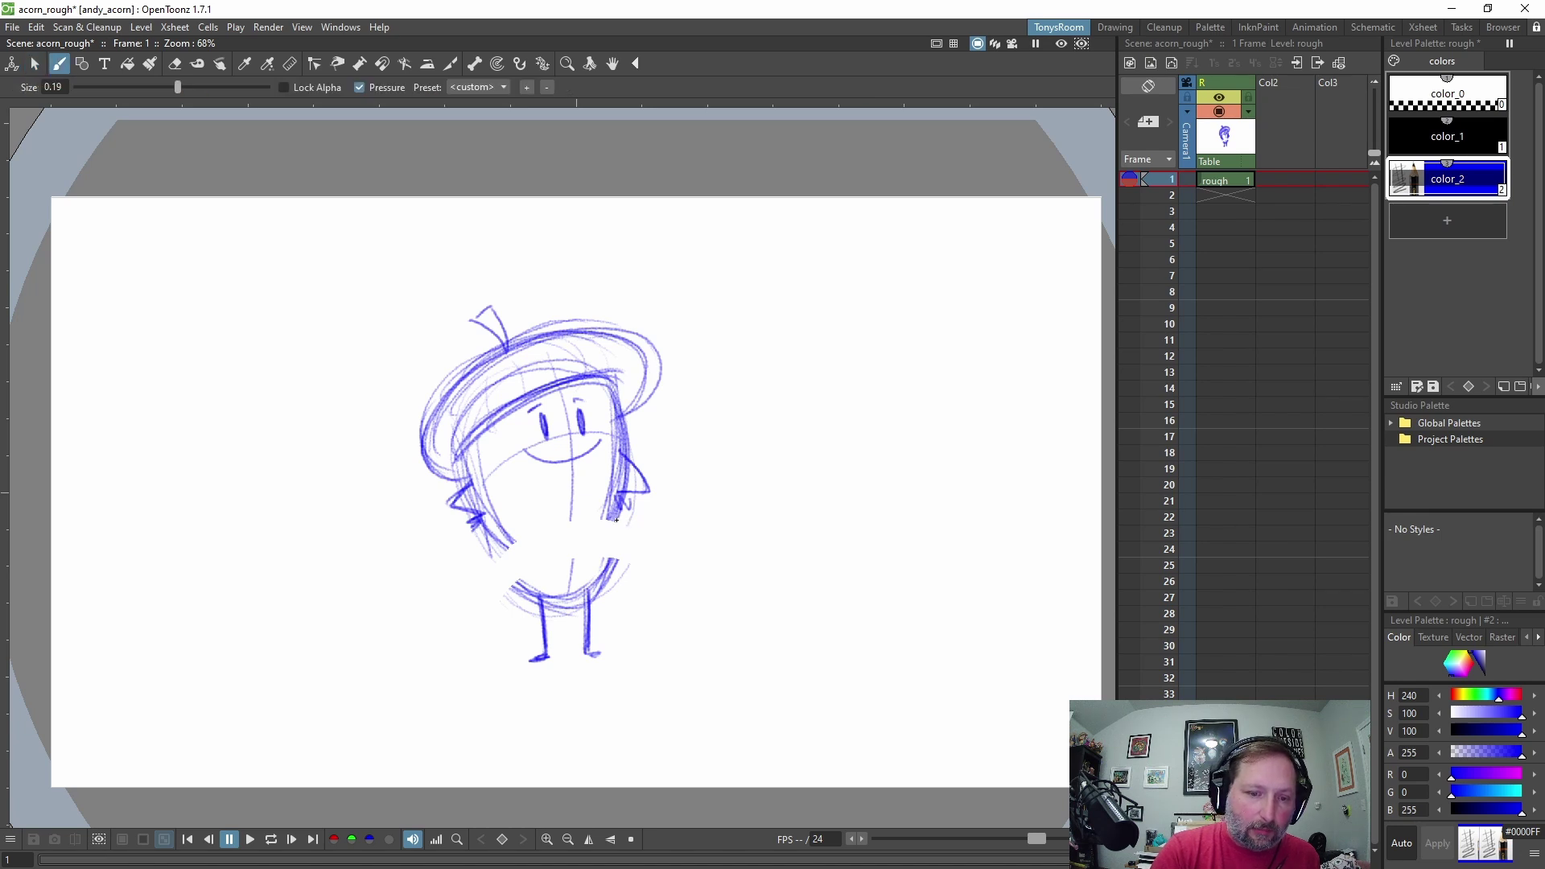
# Redraw the body's side outlines across the gap between its upper and lower parts.
pyautogui.moveTo(619, 497); pyautogui.dragTo(610, 561)
pyautogui.moveTo(531, 594)
pyautogui.mouseDown()
pyautogui.moveTo(481, 515)
pyautogui.moveTo(515, 583)
pyautogui.mouseUp()
pyautogui.press('e')
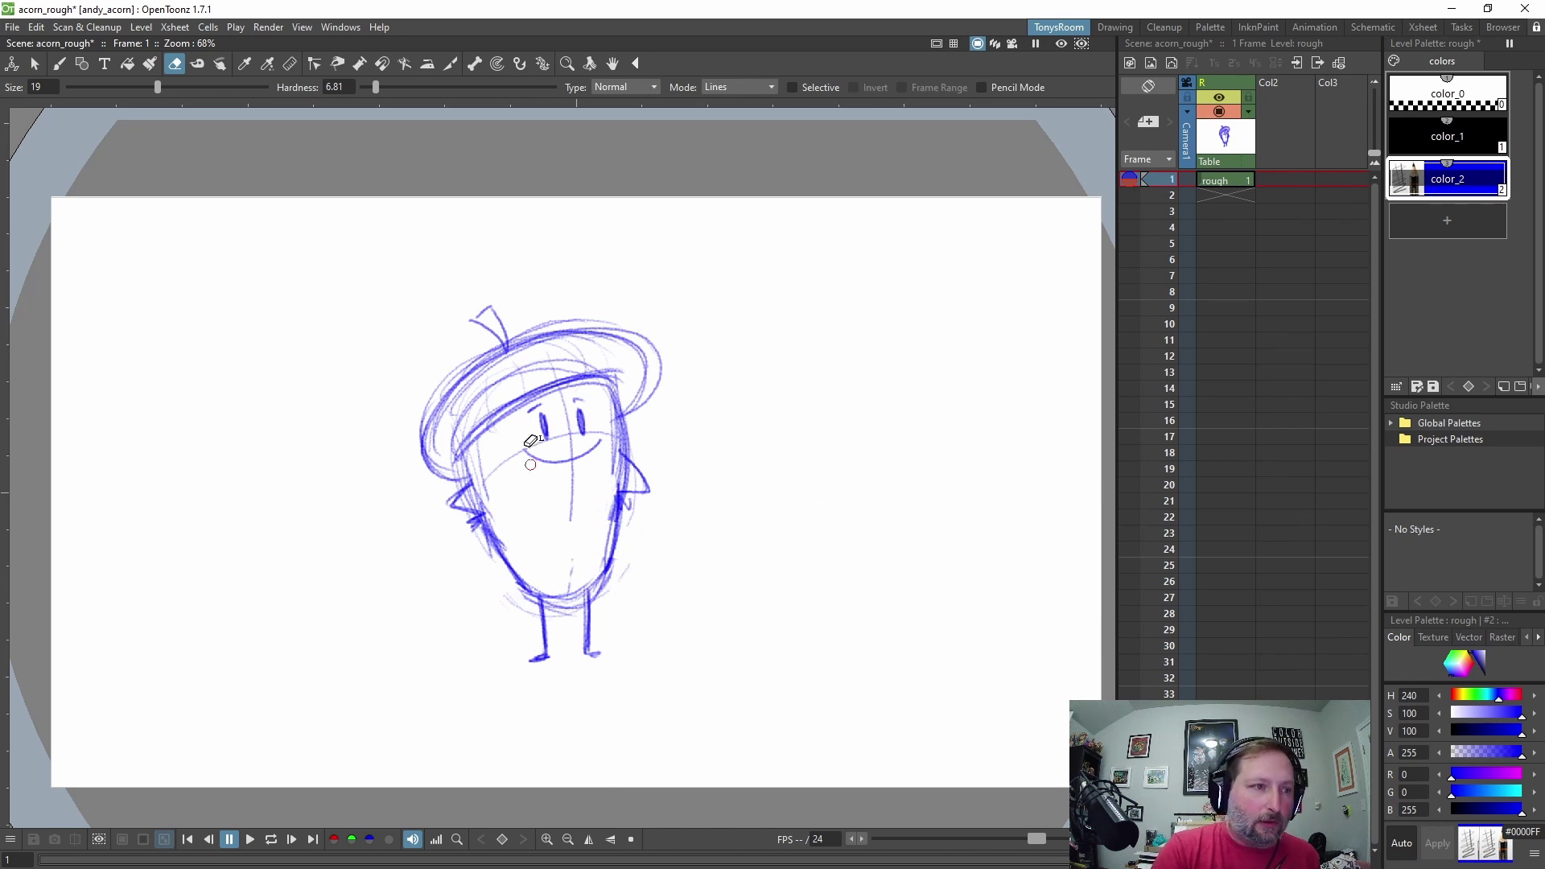
# Lasso the lower body and legs again with the Selection tool and move them back up to shorten the body.
pyautogui.press('s')
pyautogui.moveTo(624, 511)
pyautogui.mouseDown()
pyautogui.moveTo(458, 610)
pyautogui.moveTo(611, 523)
pyautogui.mouseUp()
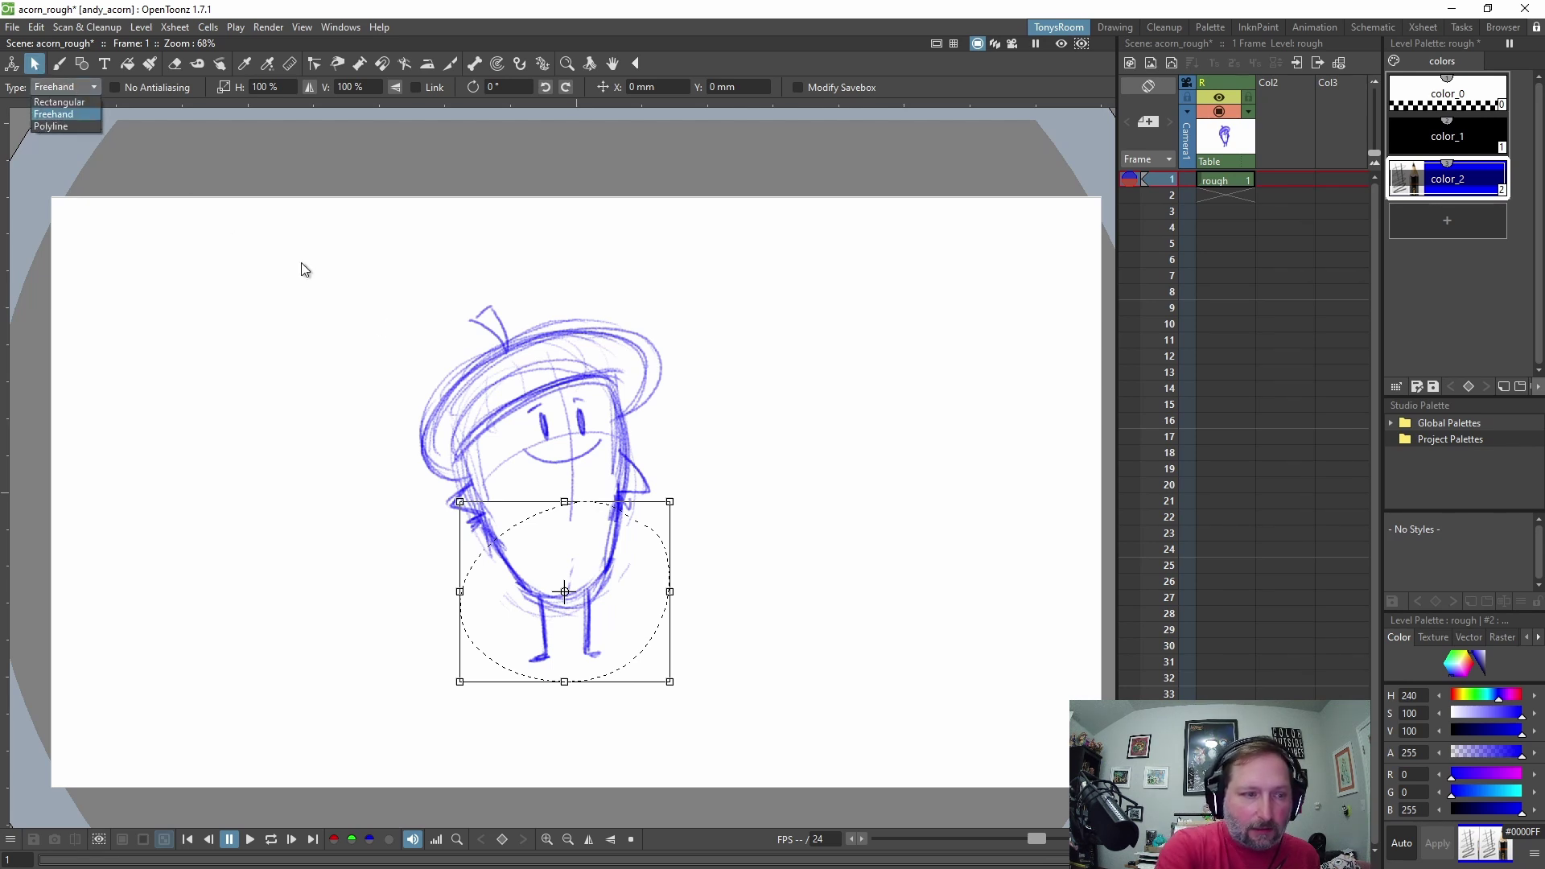
pyautogui.click(730, 490)
pyautogui.click(731, 490)
pyautogui.moveTo(649, 548)
pyautogui.mouseDown()
pyautogui.moveTo(691, 634)
pyautogui.moveTo(748, 483)
pyautogui.mouseUp()
pyautogui.moveTo(656, 435); pyautogui.dragTo(661, 434)
pyautogui.moveTo(663, 278)
pyautogui.mouseDown()
pyautogui.moveTo(743, 410)
pyautogui.moveTo(736, 286)
pyautogui.mouseUp()
pyautogui.click(723, 566)
pyautogui.moveTo(636, 558)
pyautogui.mouseDown()
pyautogui.moveTo(457, 640)
pyautogui.moveTo(690, 536)
pyautogui.moveTo(615, 527)
pyautogui.mouseUp()
pyautogui.click(690, 449)
# Erase the overlapping strokes on both sides of the lower body and redraw a clean curved body outline.
pyautogui.press('e')
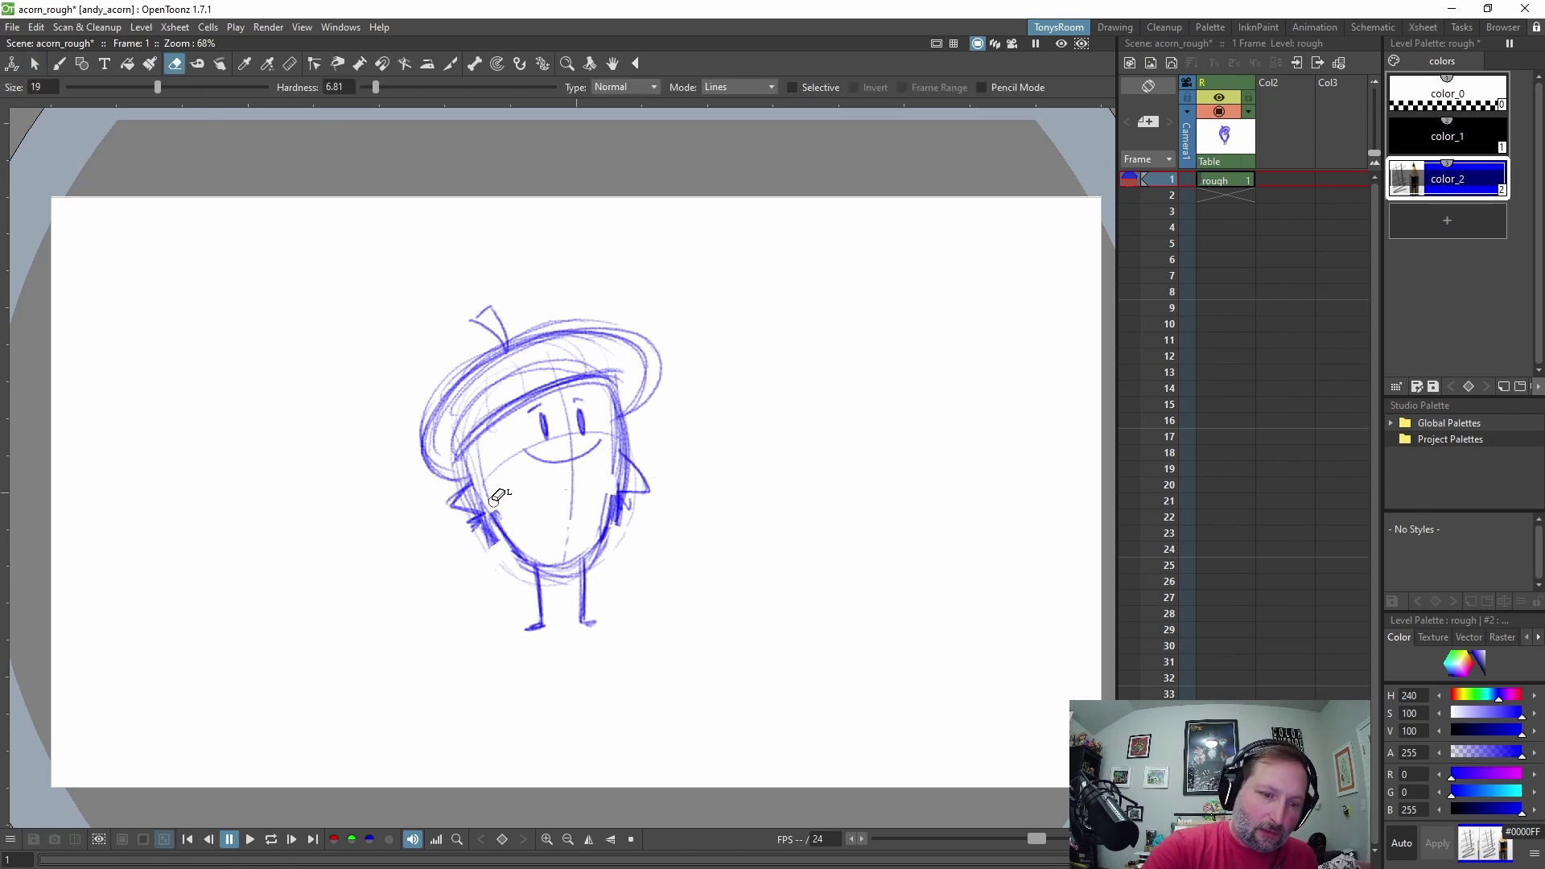
pyautogui.moveTo(505, 521)
pyautogui.mouseDown()
pyautogui.moveTo(495, 548)
pyautogui.moveTo(489, 537)
pyautogui.moveTo(516, 560)
pyautogui.mouseUp()
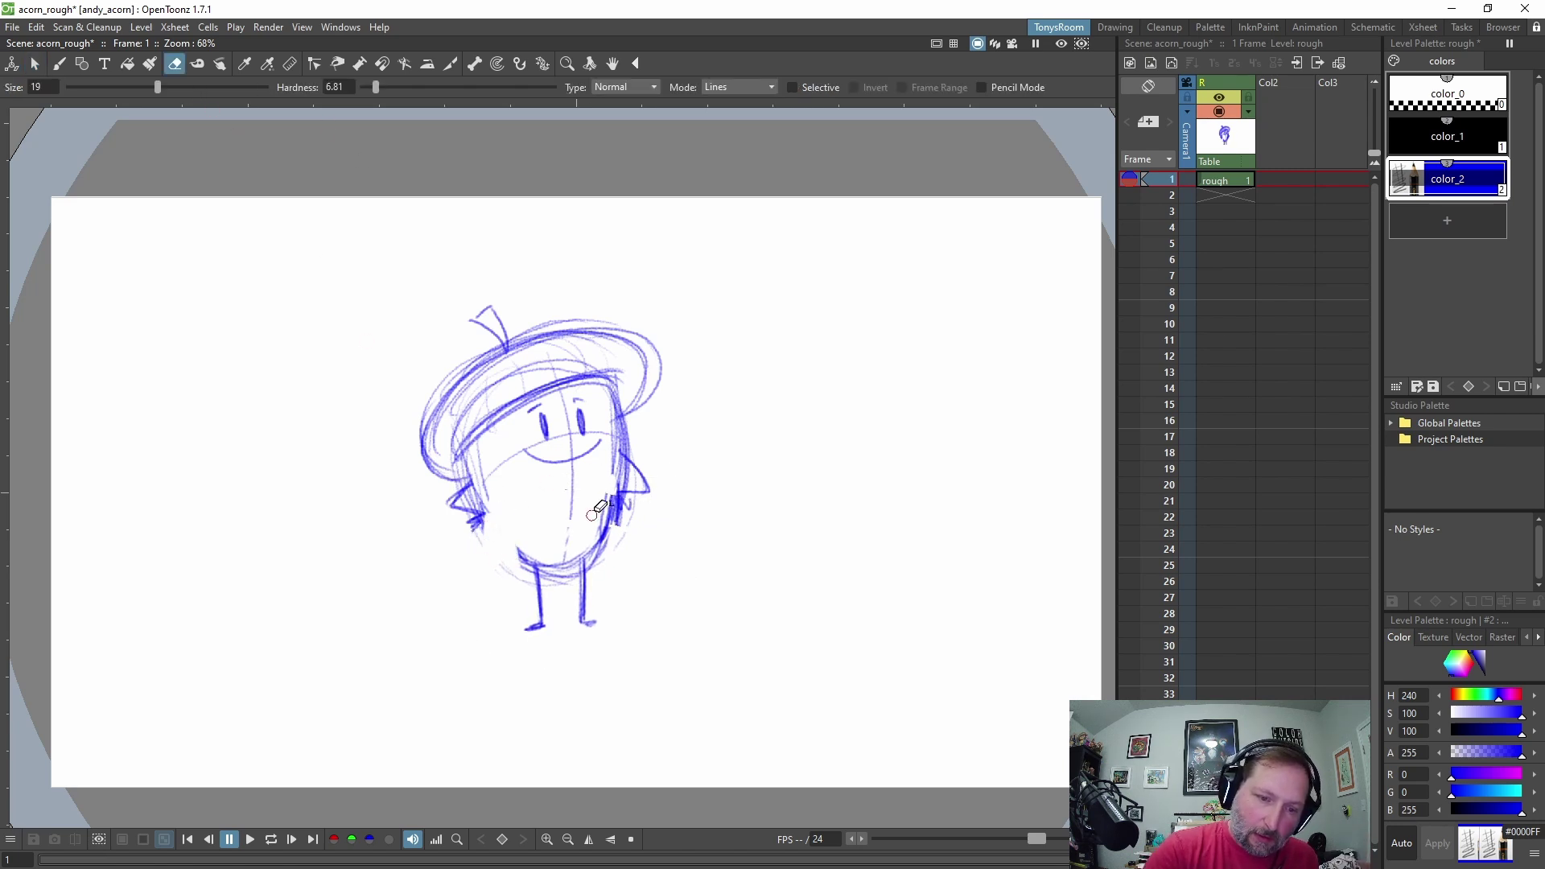
pyautogui.moveTo(608, 493)
pyautogui.mouseDown()
pyautogui.moveTo(616, 523)
pyautogui.moveTo(602, 483)
pyautogui.mouseUp()
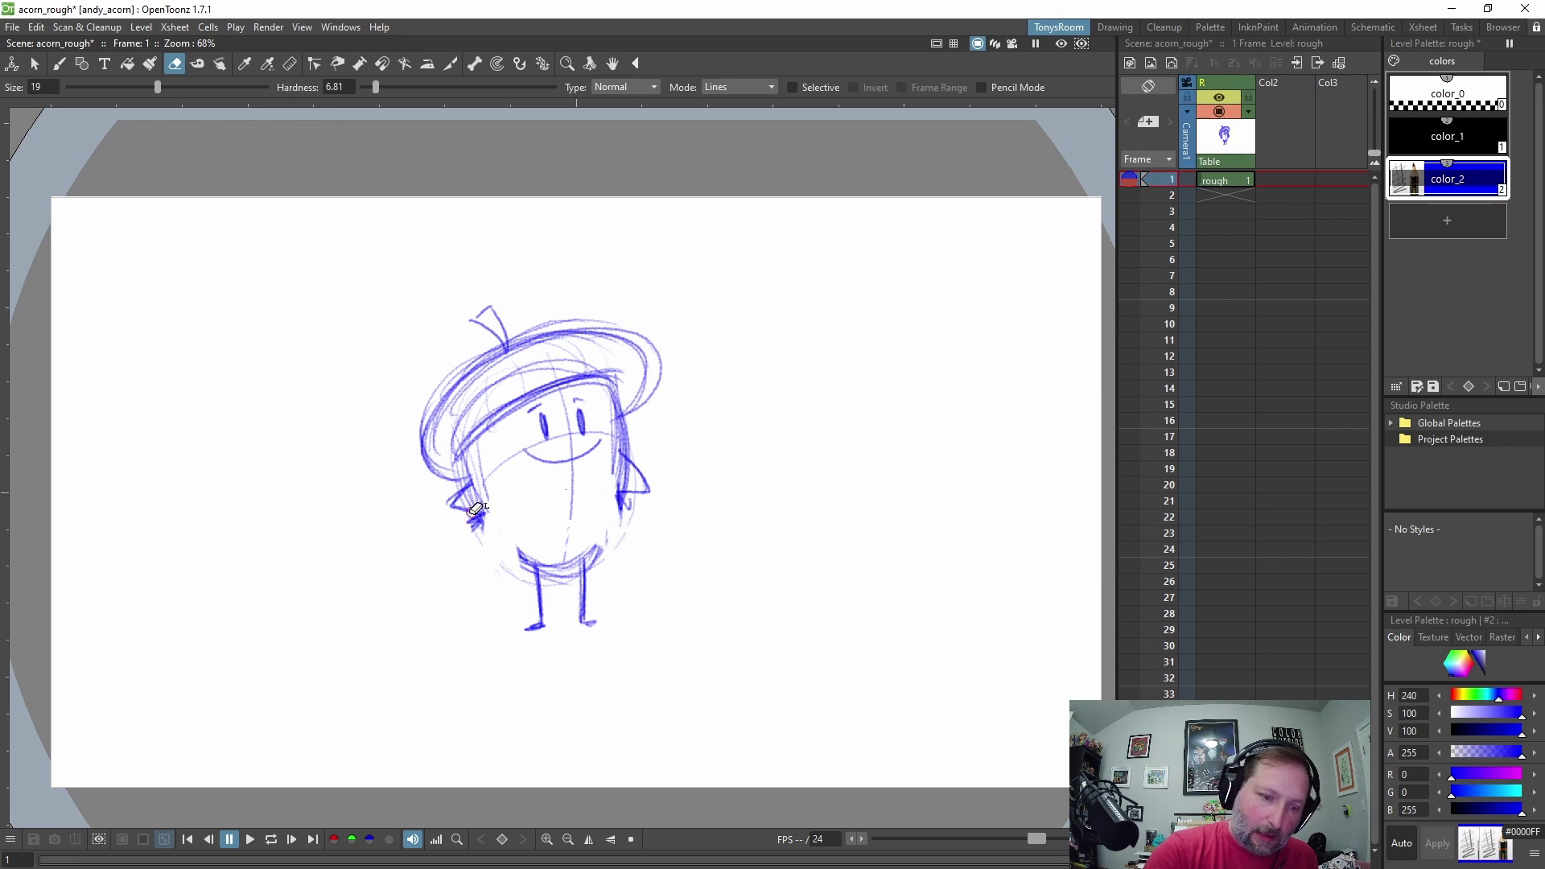
pyautogui.press('b')
pyautogui.moveTo(478, 507); pyautogui.dragTo(539, 568)
pyautogui.moveTo(467, 470)
pyautogui.mouseDown()
pyautogui.moveTo(526, 561)
pyautogui.moveTo(610, 515)
pyautogui.moveTo(584, 560)
pyautogui.moveTo(618, 455)
pyautogui.mouseUp()
pyautogui.moveTo(581, 561)
pyautogui.mouseDown()
pyautogui.moveTo(623, 422)
pyautogui.moveTo(615, 475)
pyautogui.mouseUp()
# Erase stray construction lines inside the body and cap, and darken the cap's edge and the legs with the brush.
pyautogui.press('e')
pyautogui.moveTo(480, 452); pyautogui.dragTo(507, 522)
pyautogui.press('b')
pyautogui.moveTo(455, 460)
pyautogui.mouseDown()
pyautogui.moveTo(594, 377)
pyautogui.moveTo(472, 403)
pyautogui.moveTo(599, 361)
pyautogui.moveTo(497, 376)
pyautogui.moveTo(445, 435)
pyautogui.mouseUp()
pyautogui.press('e')
pyautogui.moveTo(554, 361); pyautogui.dragTo(528, 377)
pyautogui.moveTo(572, 488)
pyautogui.mouseDown()
pyautogui.moveTo(520, 583)
pyautogui.moveTo(602, 623)
pyautogui.mouseUp()
pyautogui.press('b')
pyautogui.moveTo(537, 570); pyautogui.dragTo(541, 624)
pyautogui.press('e')
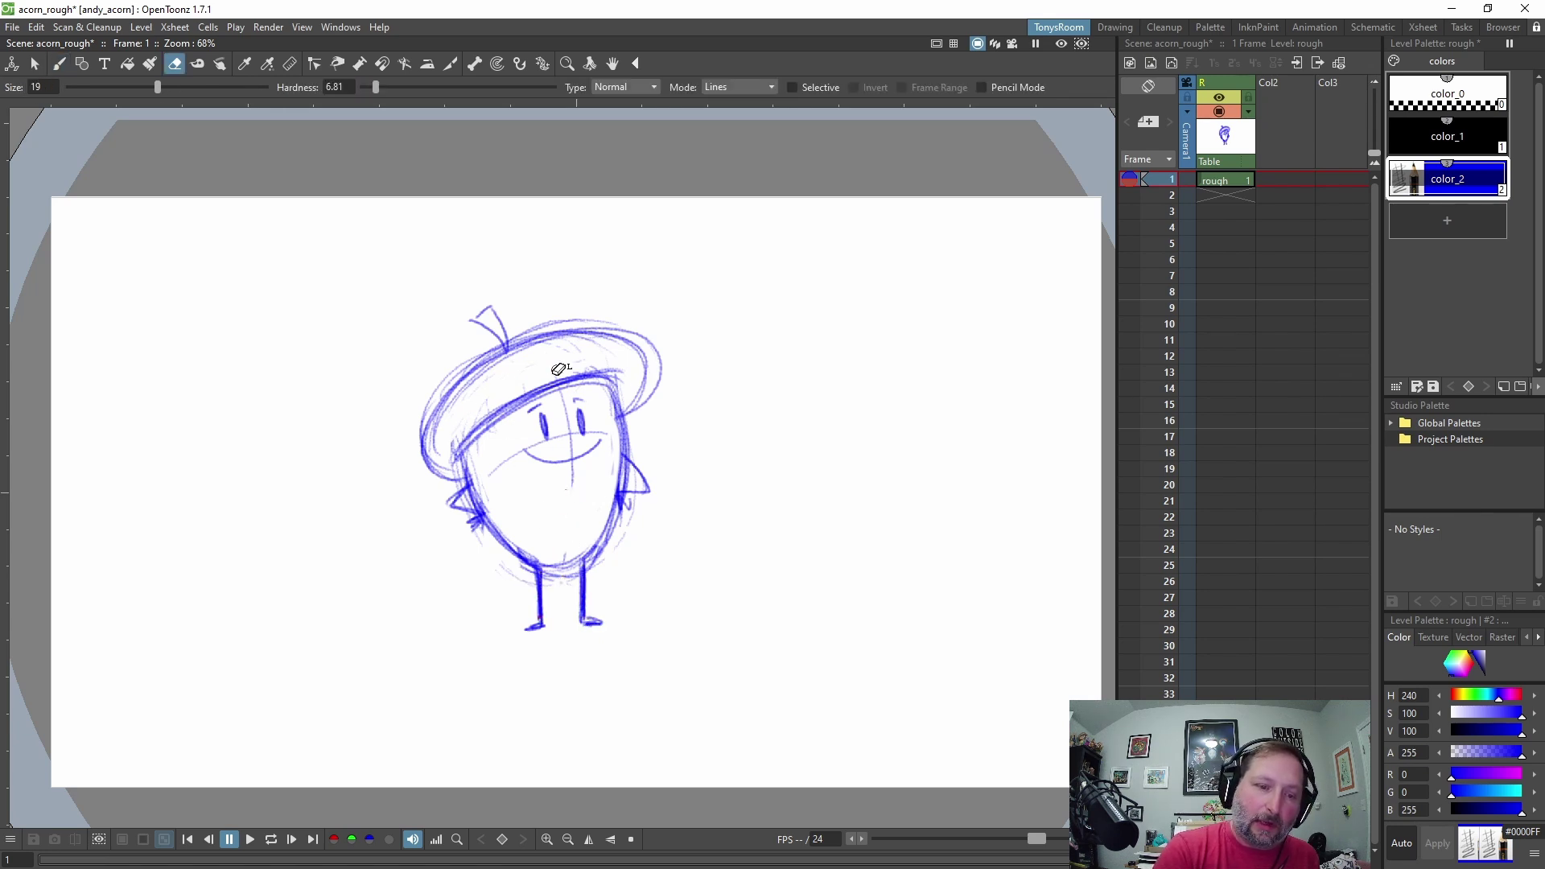
# Strengthen the cap's brim, stem and facial features with the brush, and erase the excess lines around the cap's outer rim.
pyautogui.press('b')
pyautogui.moveTo(453, 448)
pyautogui.mouseDown()
pyautogui.moveTo(624, 374)
pyautogui.moveTo(557, 382)
pyautogui.moveTo(494, 417)
pyautogui.moveTo(615, 372)
pyautogui.mouseUp()
pyautogui.moveTo(504, 350)
pyautogui.mouseDown()
pyautogui.moveTo(472, 321)
pyautogui.moveTo(491, 306)
pyautogui.moveTo(505, 348)
pyautogui.mouseUp()
pyautogui.press('e')
pyautogui.moveTo(643, 411)
pyautogui.mouseDown()
pyautogui.moveTo(662, 381)
pyautogui.moveTo(657, 347)
pyautogui.moveTo(631, 321)
pyautogui.mouseUp()
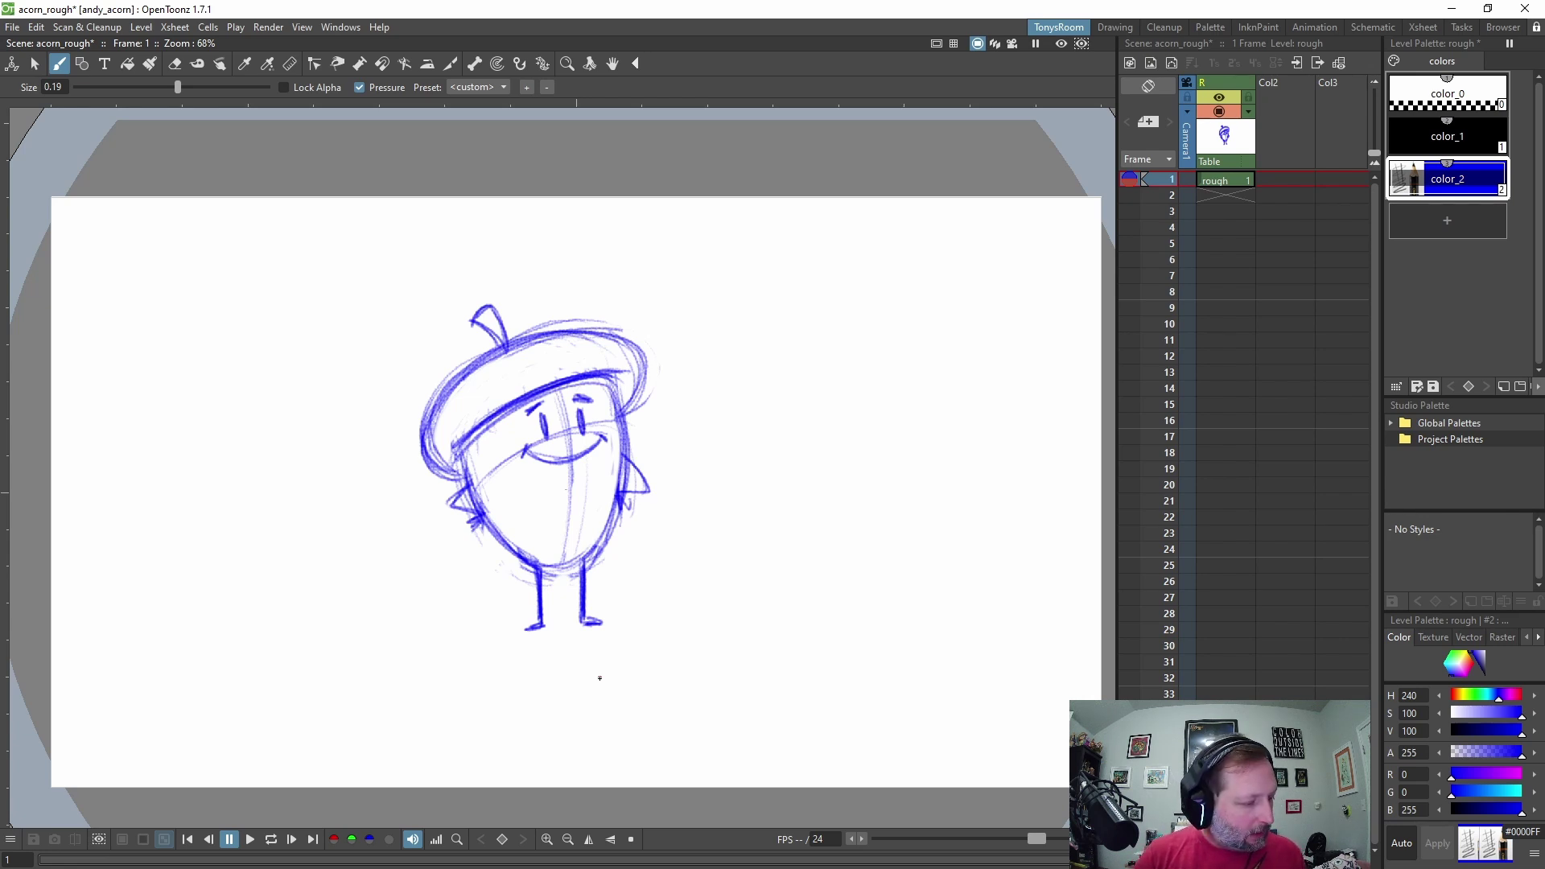
# Rotate the canvas clockwise and draw brush strokes along the side of the acorn's body.
pyautogui.hotkey('ctrl', 'space')
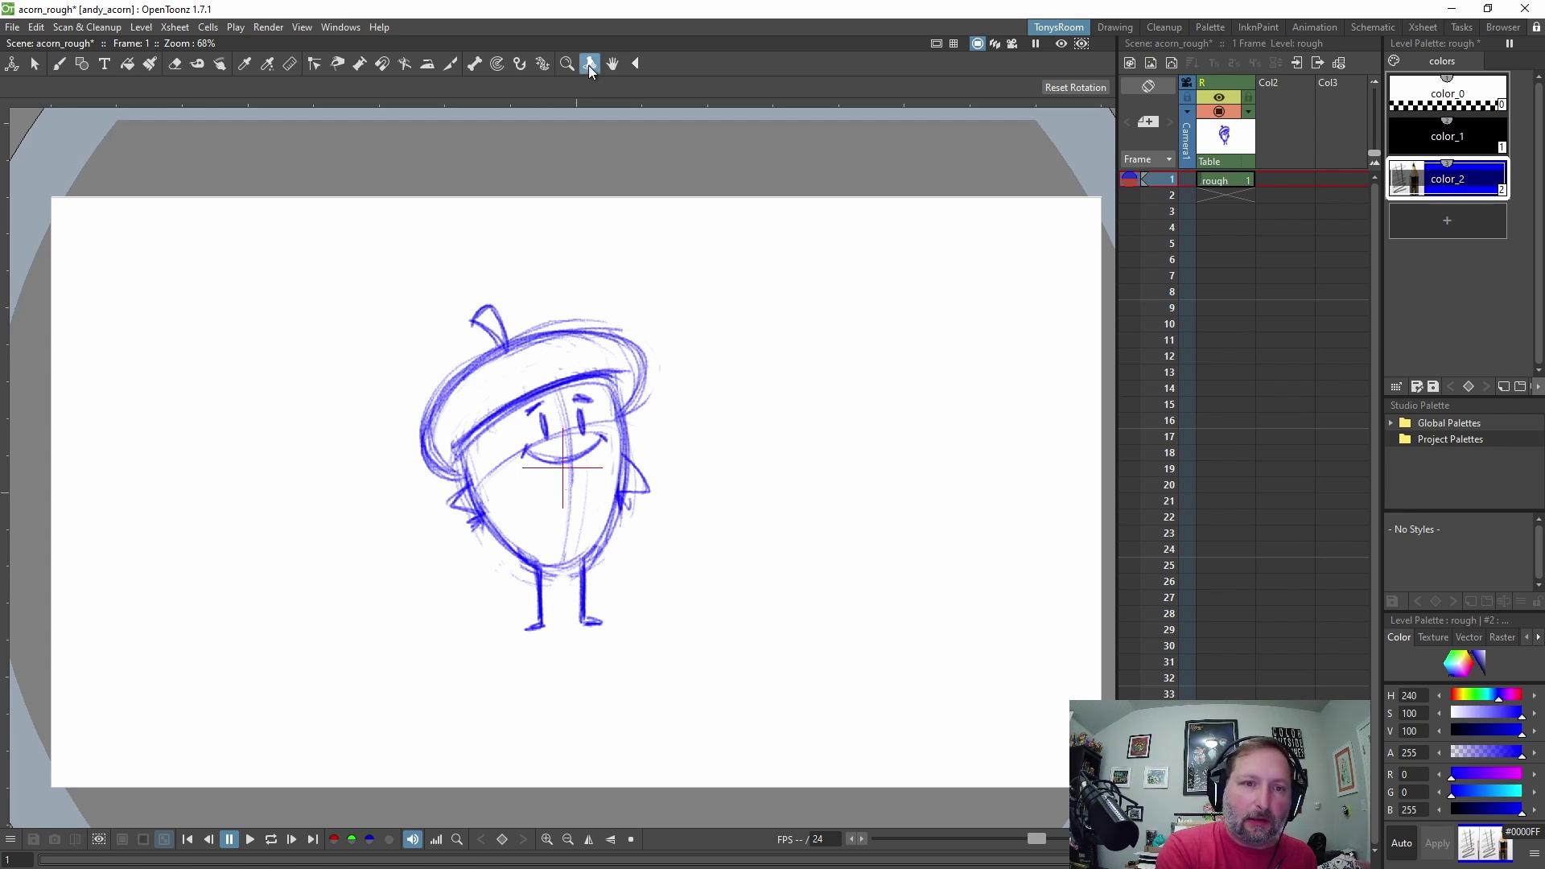
pyautogui.moveTo(789, 537)
pyautogui.mouseDown()
pyautogui.moveTo(856, 438)
pyautogui.moveTo(786, 673)
pyautogui.moveTo(749, 690)
pyautogui.moveTo(776, 350)
pyautogui.moveTo(693, 310)
pyautogui.moveTo(611, 306)
pyautogui.moveTo(515, 332)
pyautogui.moveTo(421, 413)
pyautogui.moveTo(493, 606)
pyautogui.moveTo(593, 607)
pyautogui.mouseUp()
pyautogui.press('b')
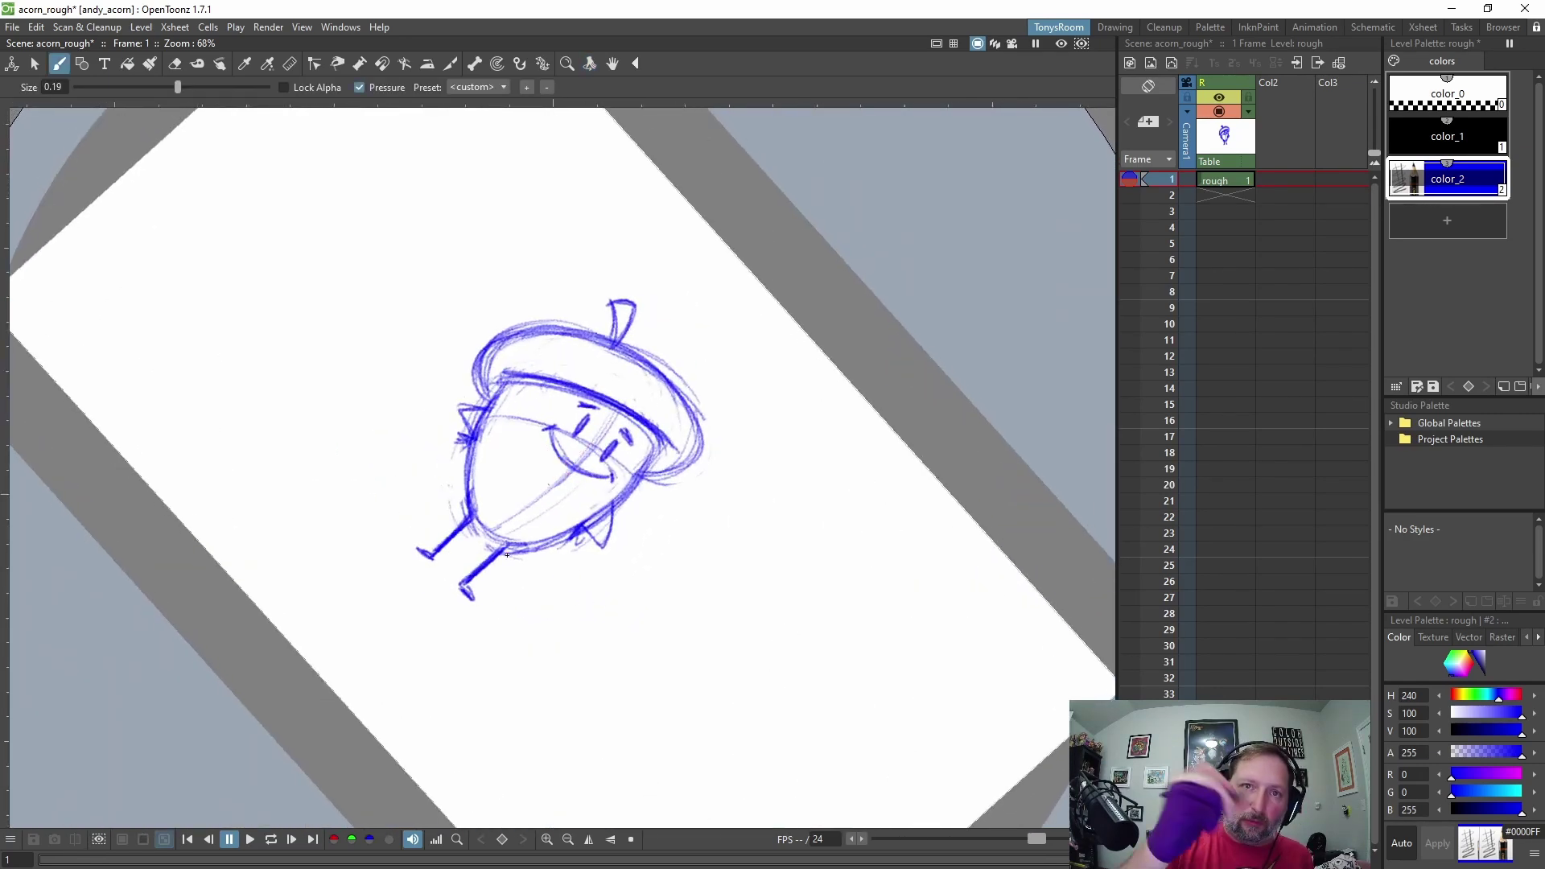
pyautogui.moveTo(515, 372); pyautogui.dragTo(463, 493)
pyautogui.moveTo(491, 403)
pyautogui.mouseDown()
pyautogui.moveTo(475, 513)
pyautogui.moveTo(492, 533)
pyautogui.mouseUp()
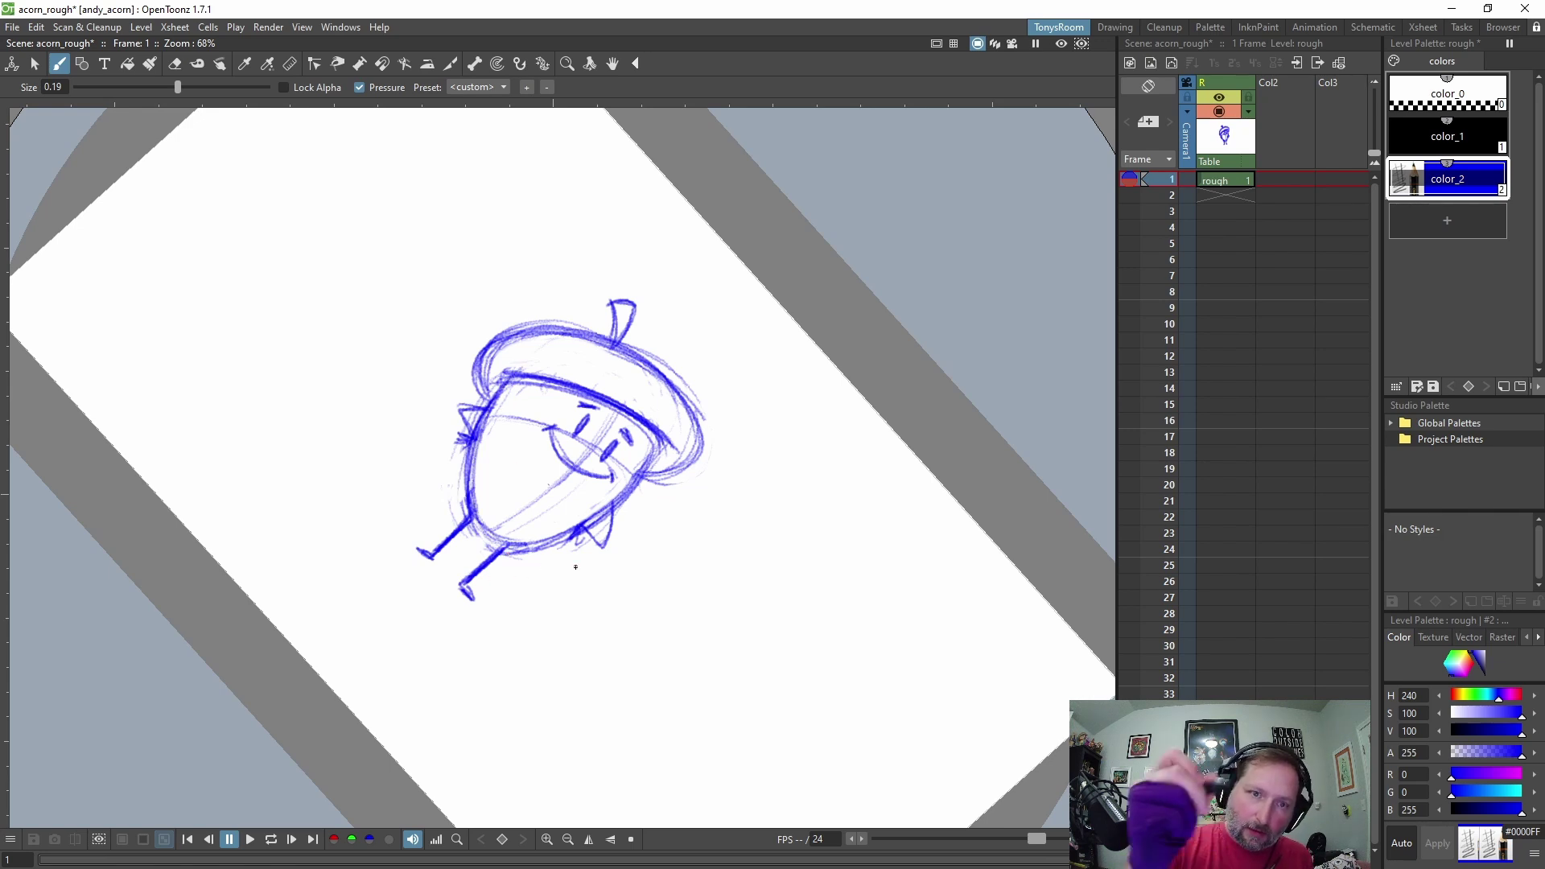
# Turn the canvas to further angles while adding outline strokes, and reset the canvas rotation.
pyautogui.hotkey('ctrl', 'space')
pyautogui.moveTo(704, 566)
pyautogui.mouseDown()
pyautogui.moveTo(496, 630)
pyautogui.moveTo(451, 600)
pyautogui.mouseUp()
pyautogui.moveTo(503, 386); pyautogui.dragTo(484, 428)
pyautogui.hotkey('ctrl', 'space')
pyautogui.moveTo(635, 582)
pyautogui.mouseDown()
pyautogui.moveTo(605, 595)
pyautogui.moveTo(458, 504)
pyautogui.moveTo(483, 412)
pyautogui.moveTo(479, 479)
pyautogui.mouseUp()
pyautogui.moveTo(485, 378)
pyautogui.mouseDown()
pyautogui.moveTo(498, 510)
pyautogui.moveTo(432, 426)
pyautogui.moveTo(427, 471)
pyautogui.moveTo(447, 377)
pyautogui.moveTo(431, 473)
pyautogui.mouseUp()
pyautogui.hotkey('ctrl', 'space')
pyautogui.moveTo(659, 386)
pyautogui.mouseDown()
pyautogui.moveTo(748, 406)
pyautogui.moveTo(700, 354)
pyautogui.moveTo(628, 362)
pyautogui.moveTo(590, 311)
pyautogui.mouseUp()
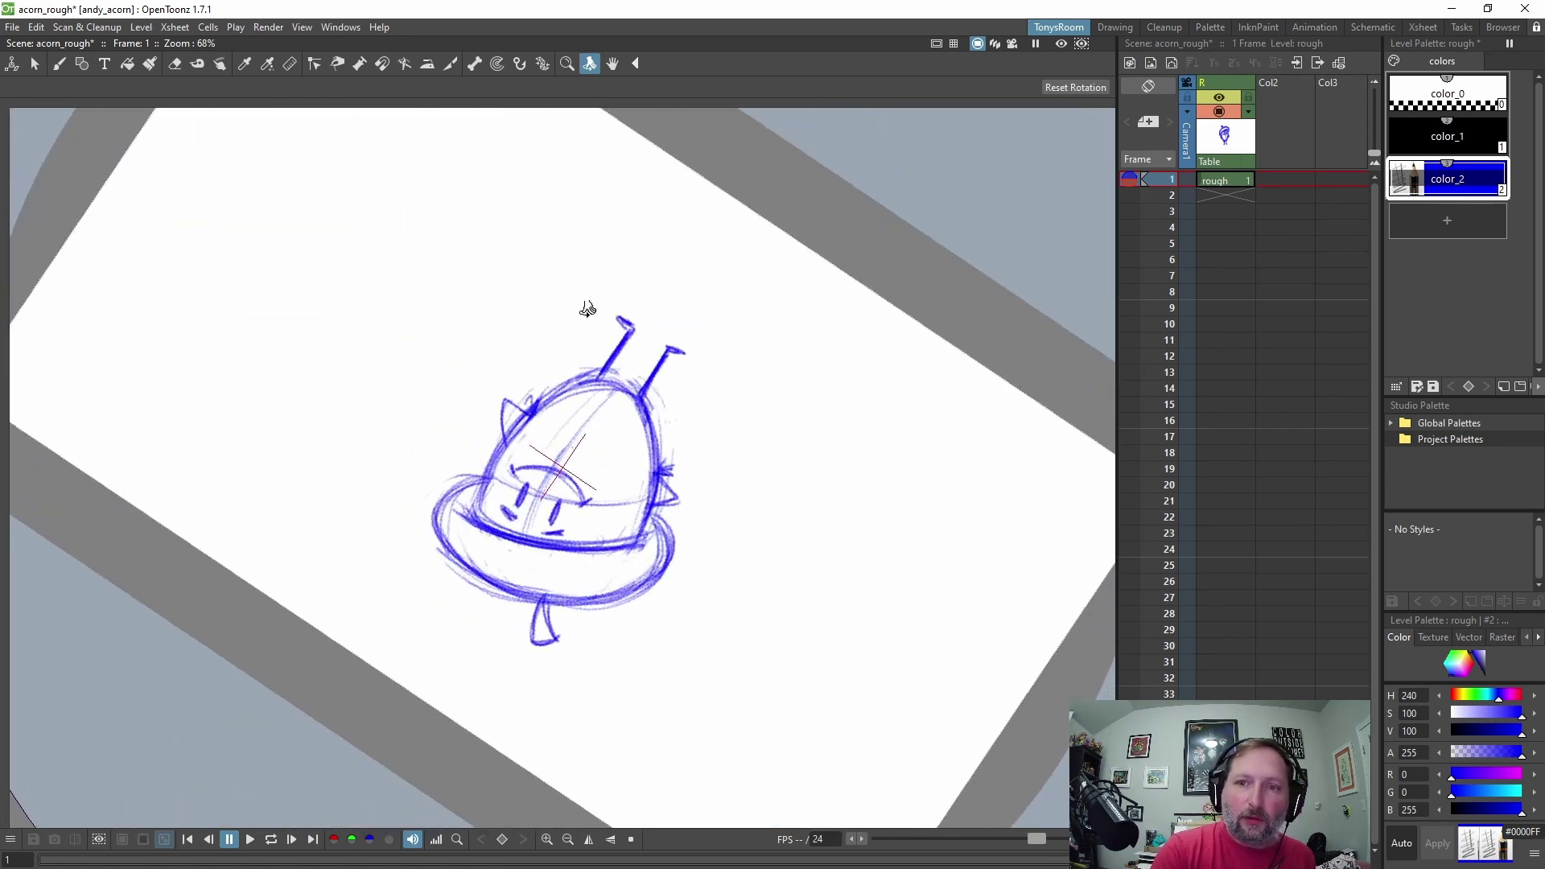
pyautogui.click(1080, 88)
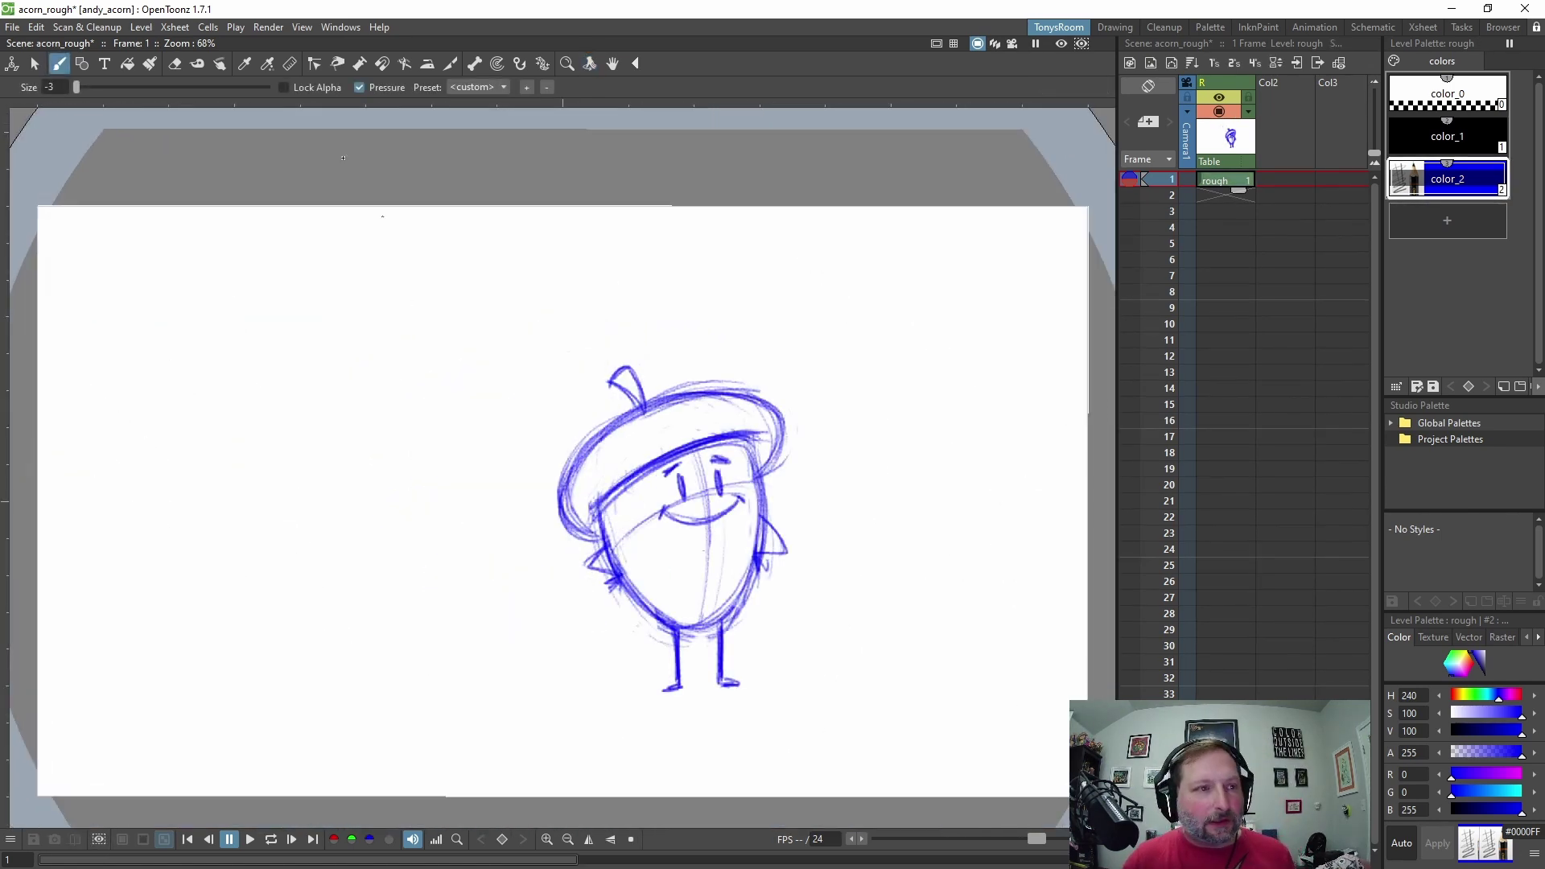
# Open the shortcut configuration and search its commands for "draw".
pyautogui.click(12, 28)
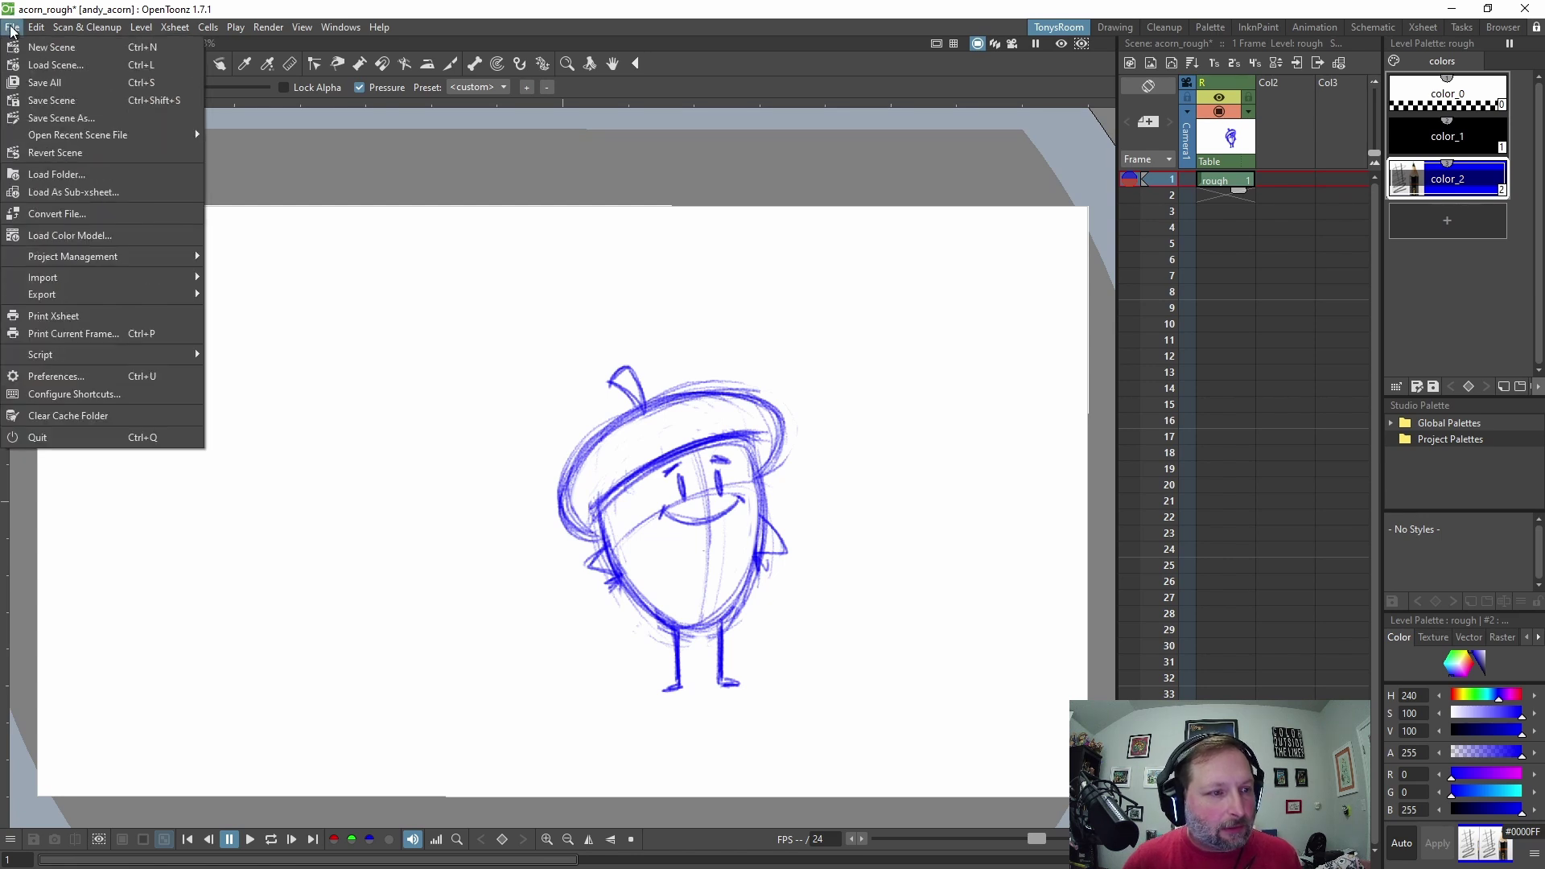
pyautogui.click(74, 394)
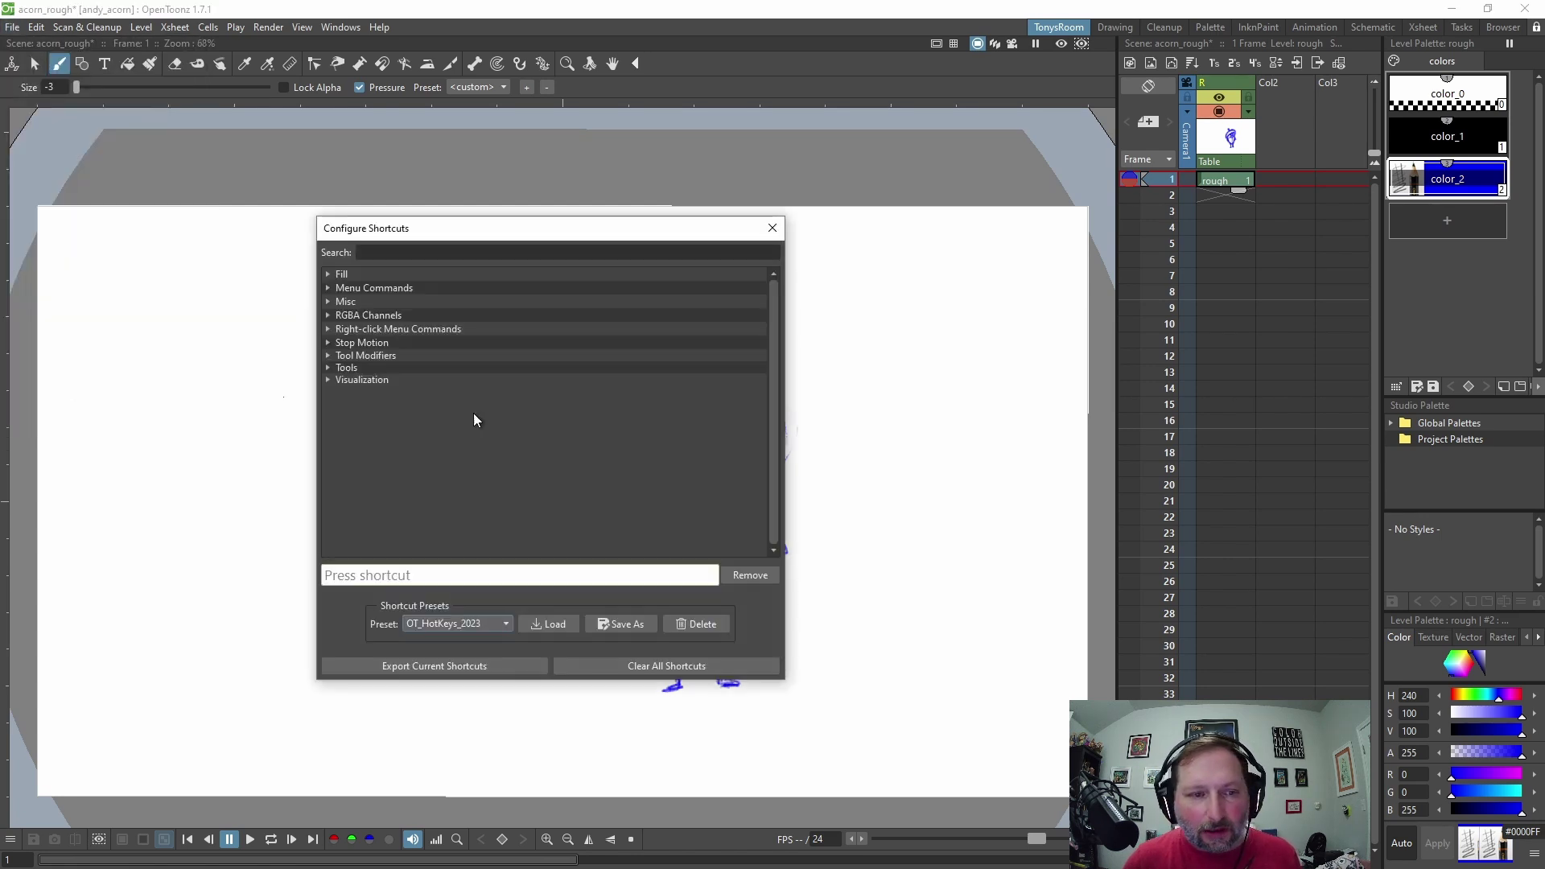
pyautogui.click(369, 251)
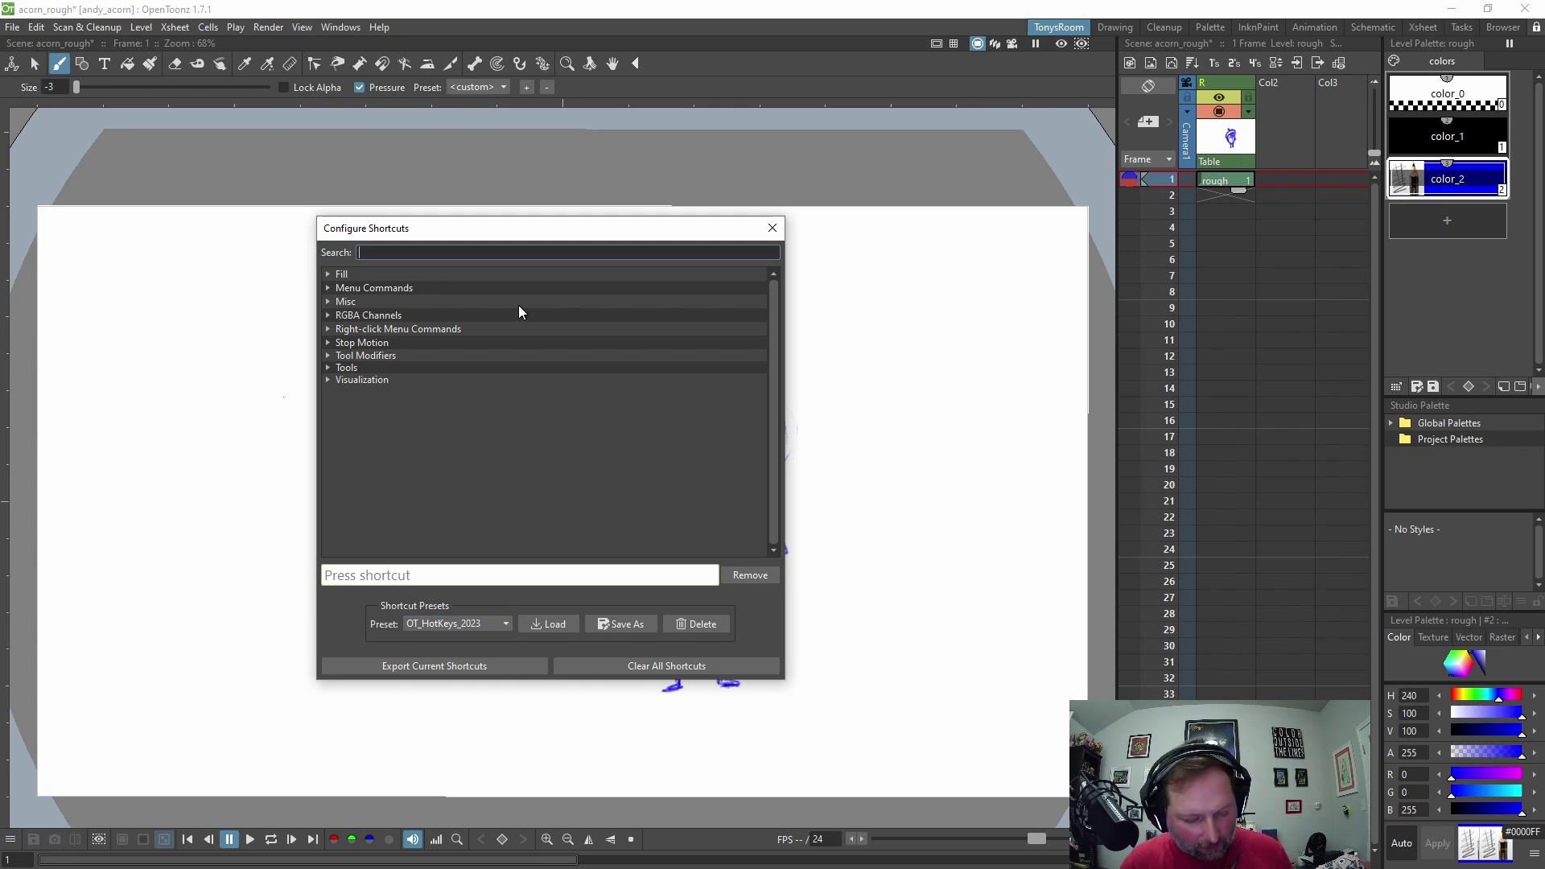
pyautogui.write('draw')
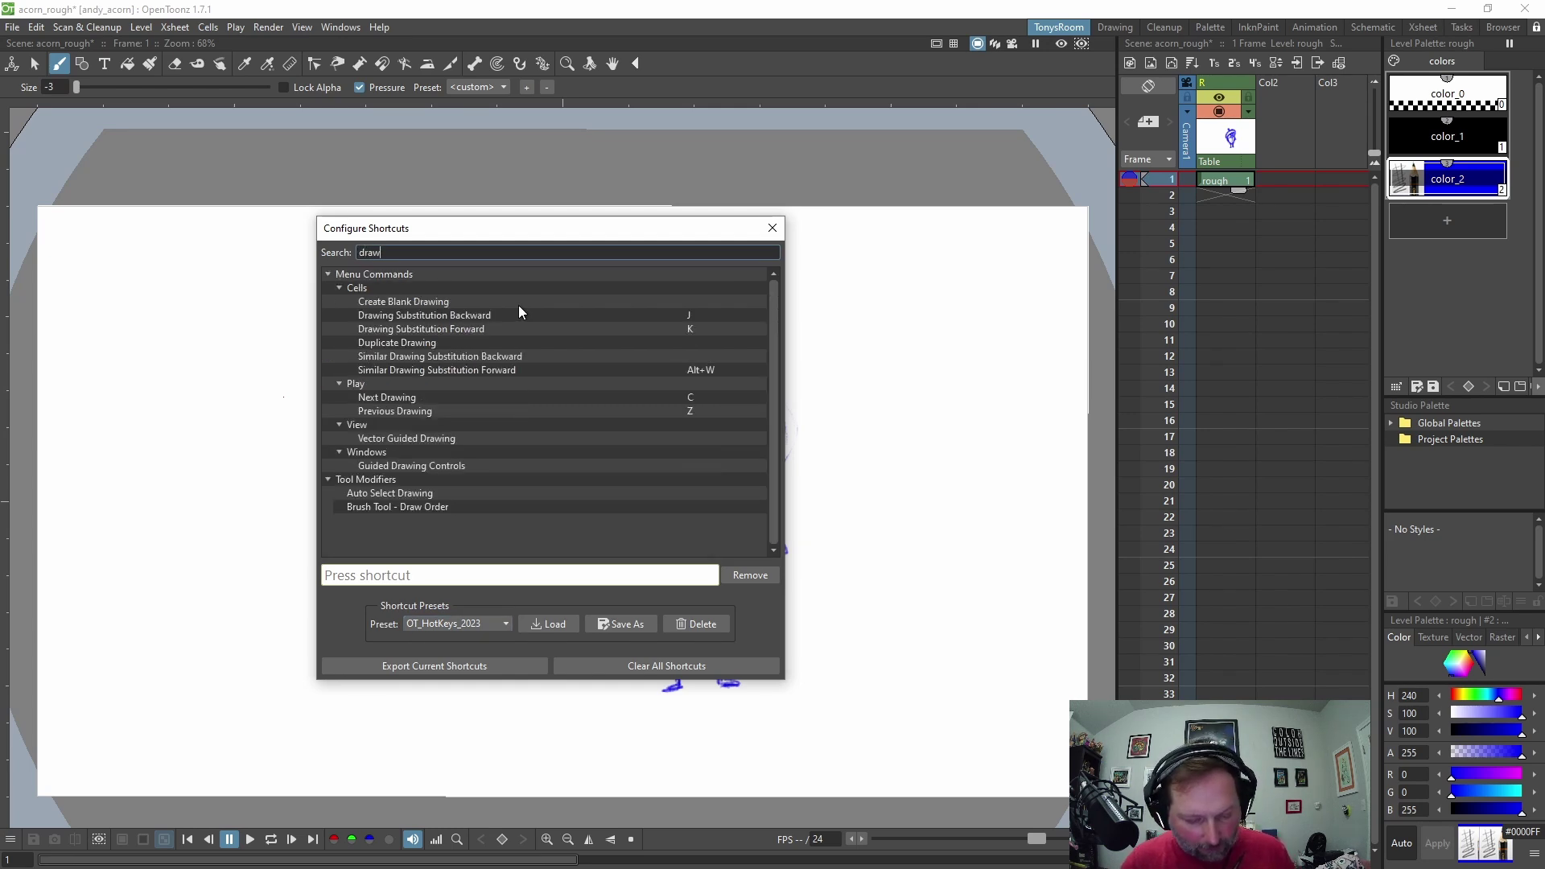
# Search the shortcut commands for "drawing" and for "play", then close the shortcut configuration.
pyautogui.write('ing')
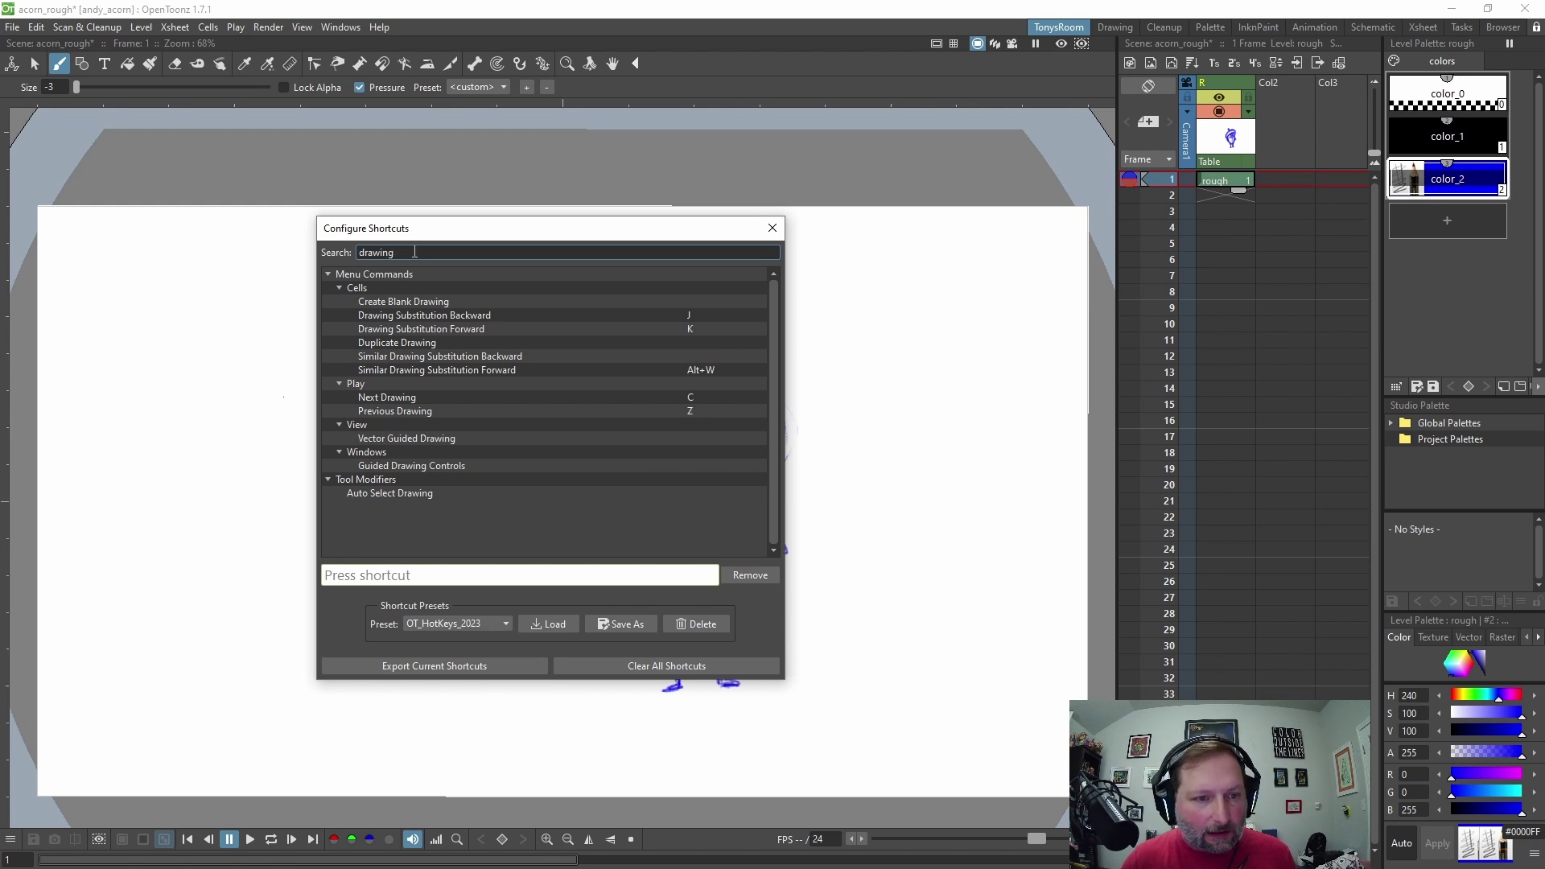
pyautogui.moveTo(413, 252); pyautogui.dragTo(301, 245)
pyautogui.write('play')
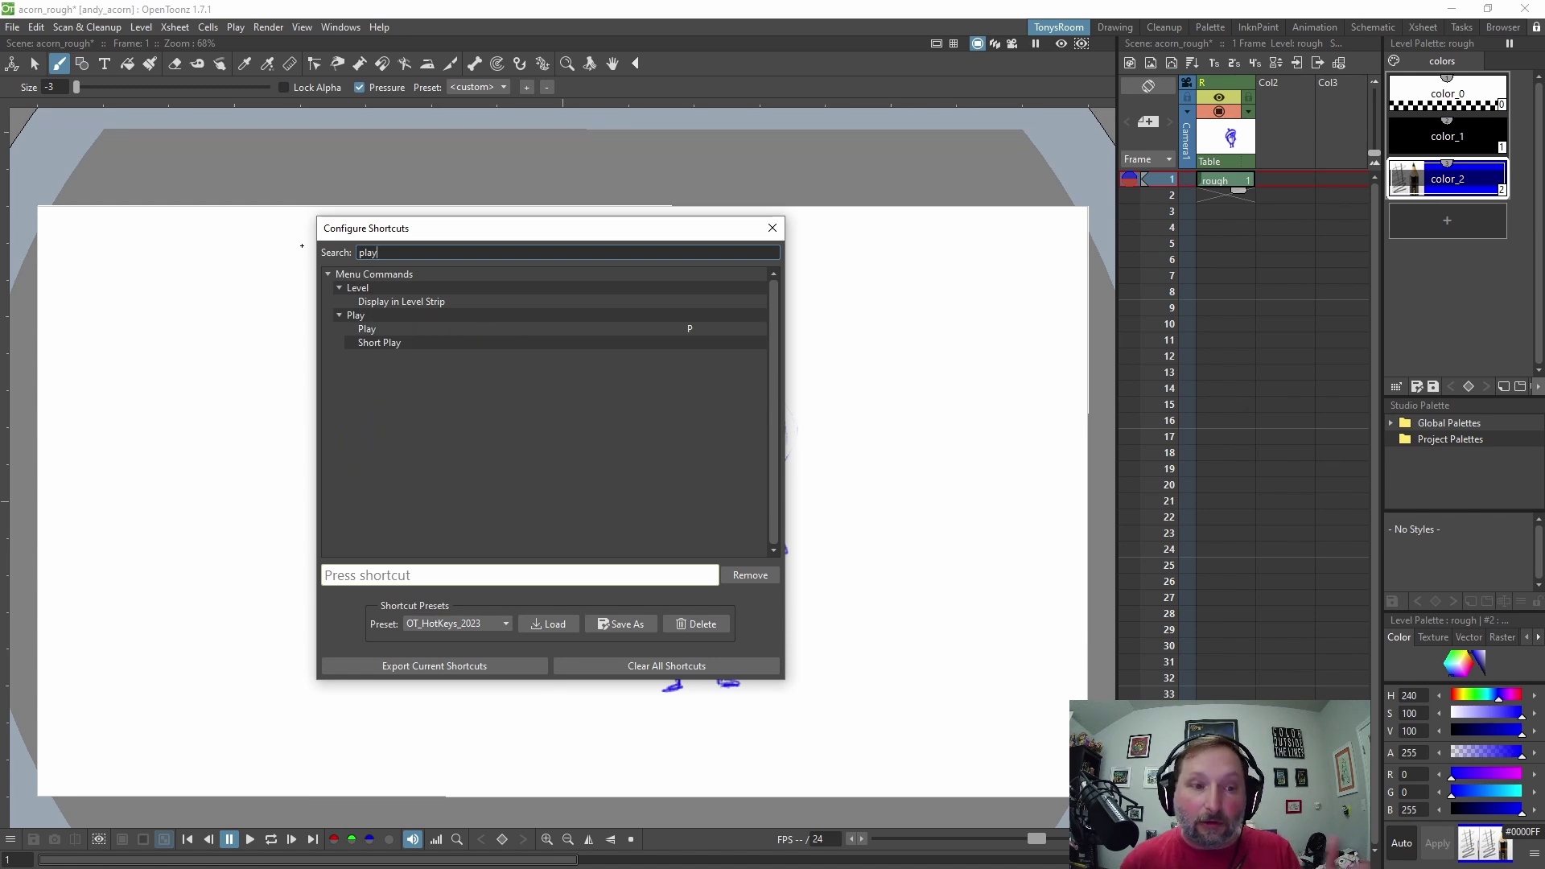
pyautogui.moveTo(516, 228); pyautogui.dragTo(497, 233)
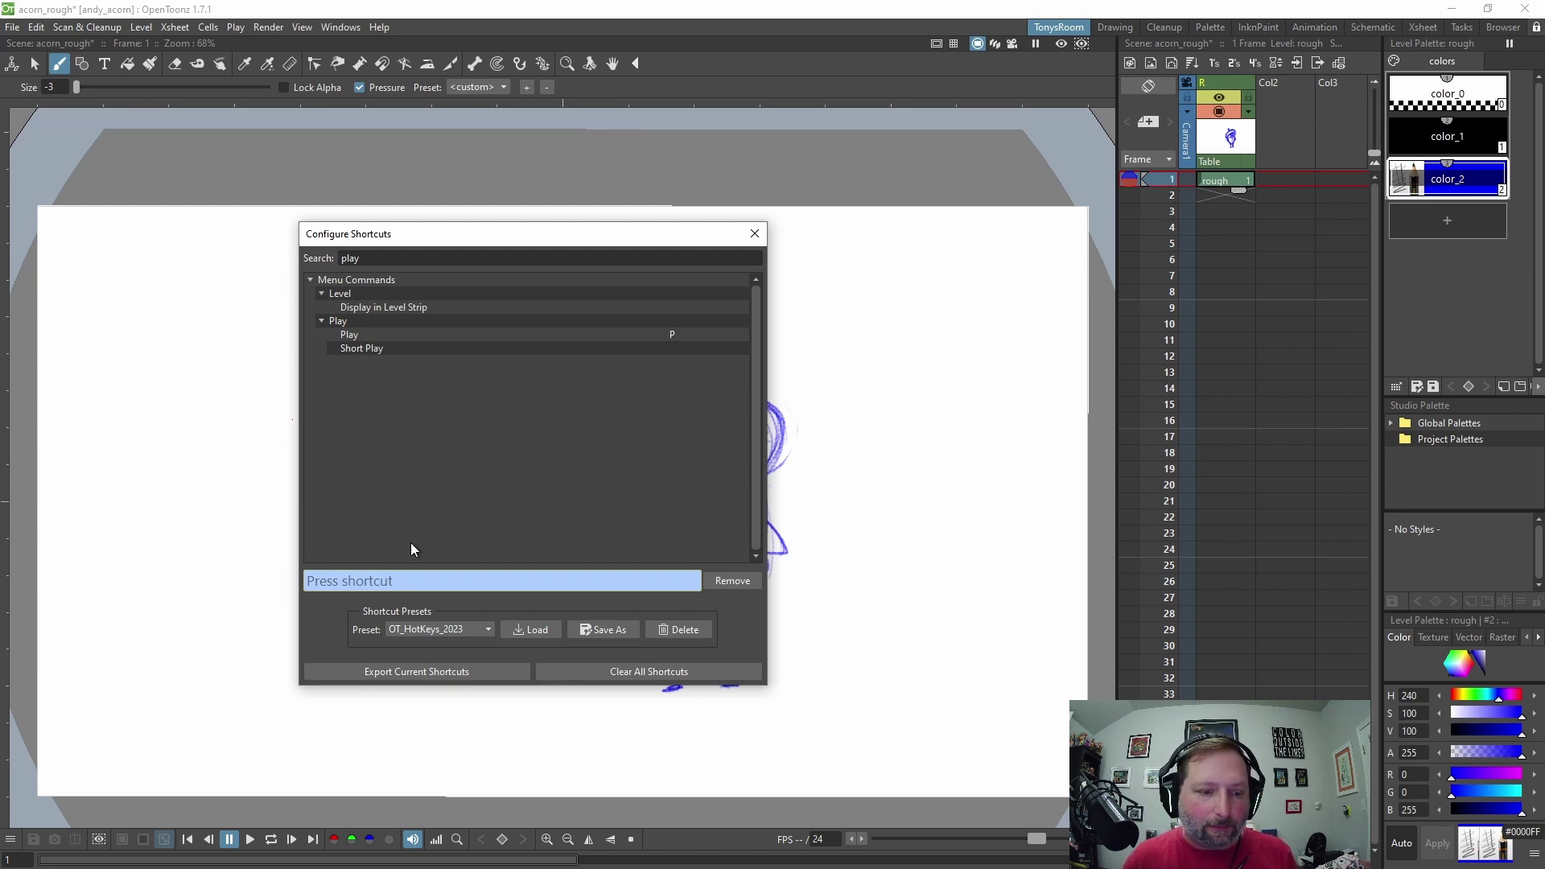
pyautogui.click(754, 237)
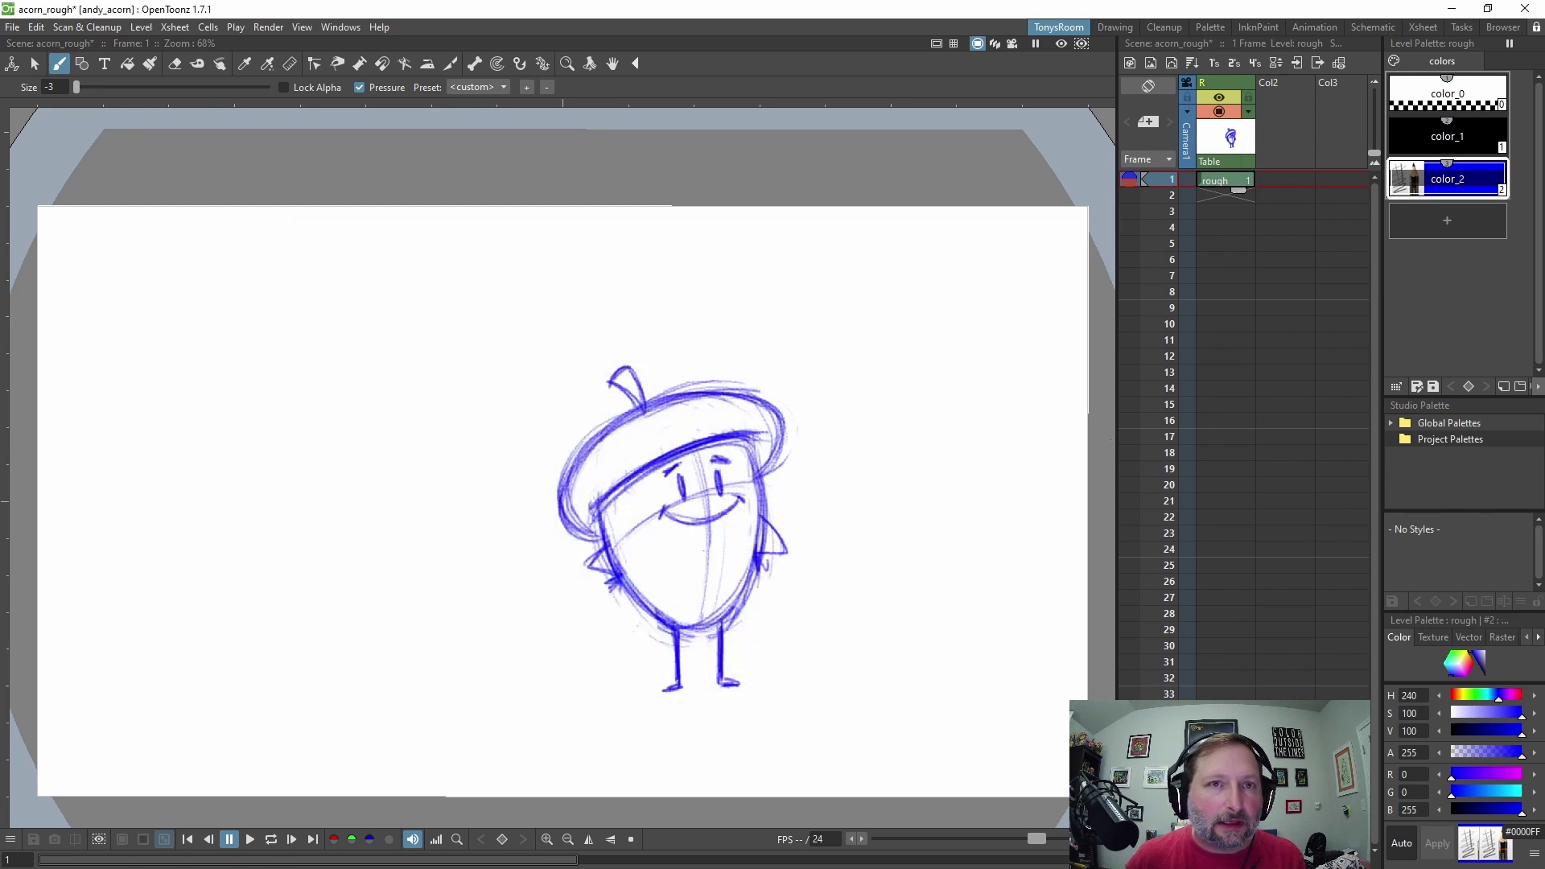
# Switch to the OpenToonz hotkeys PDF in the browser and review its list of shortcuts.
pyautogui.hotkey('alt', 'Tab')
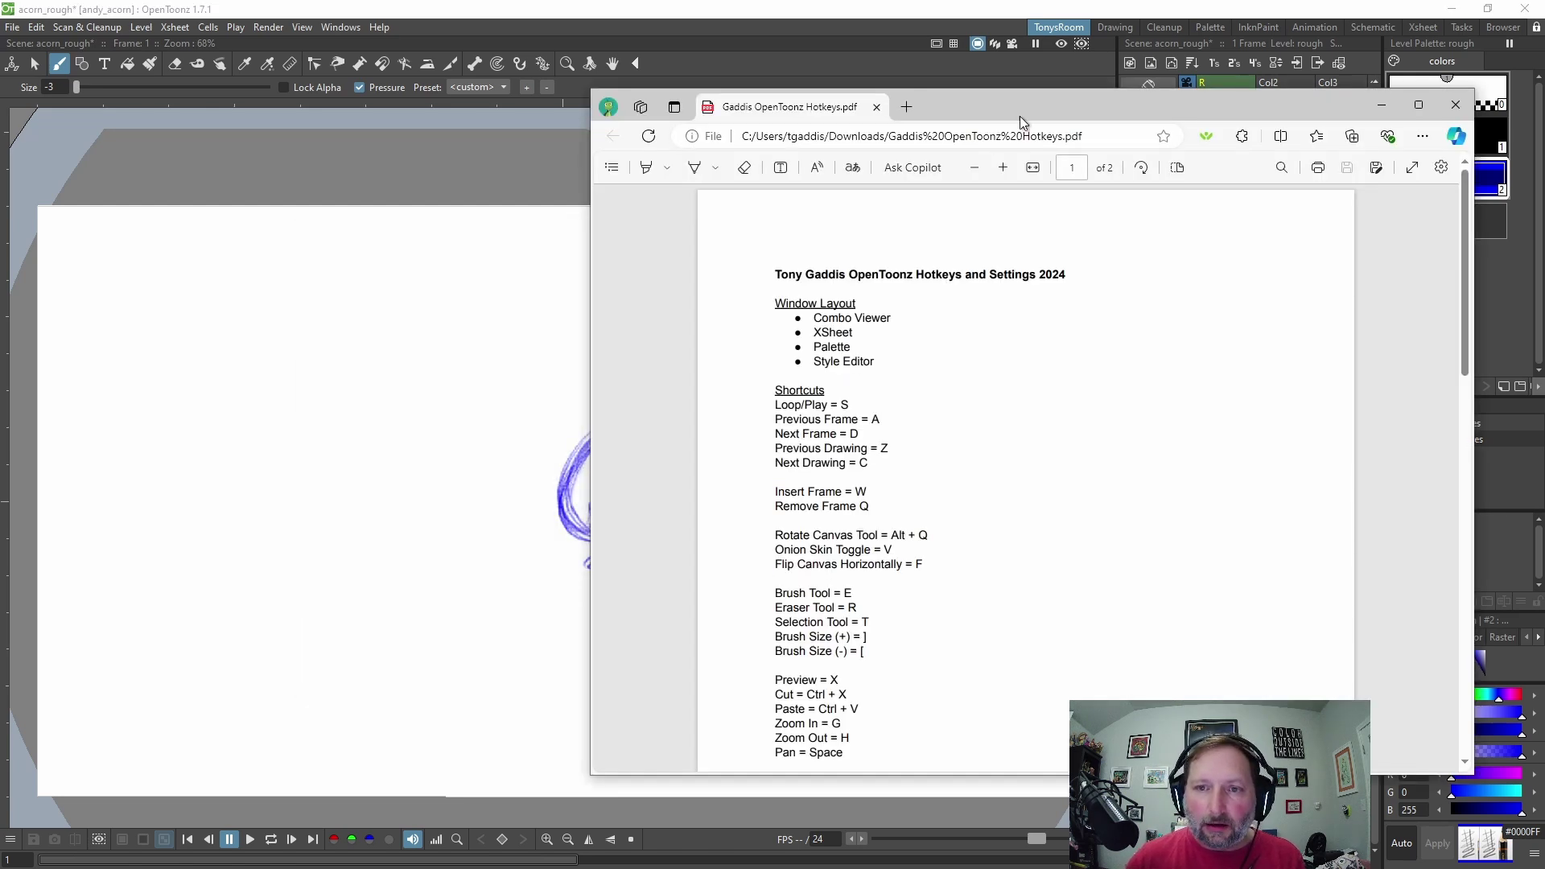
pyautogui.moveTo(1028, 103); pyautogui.dragTo(679, 140)
pyautogui.hotkey('alt', 'Tab')
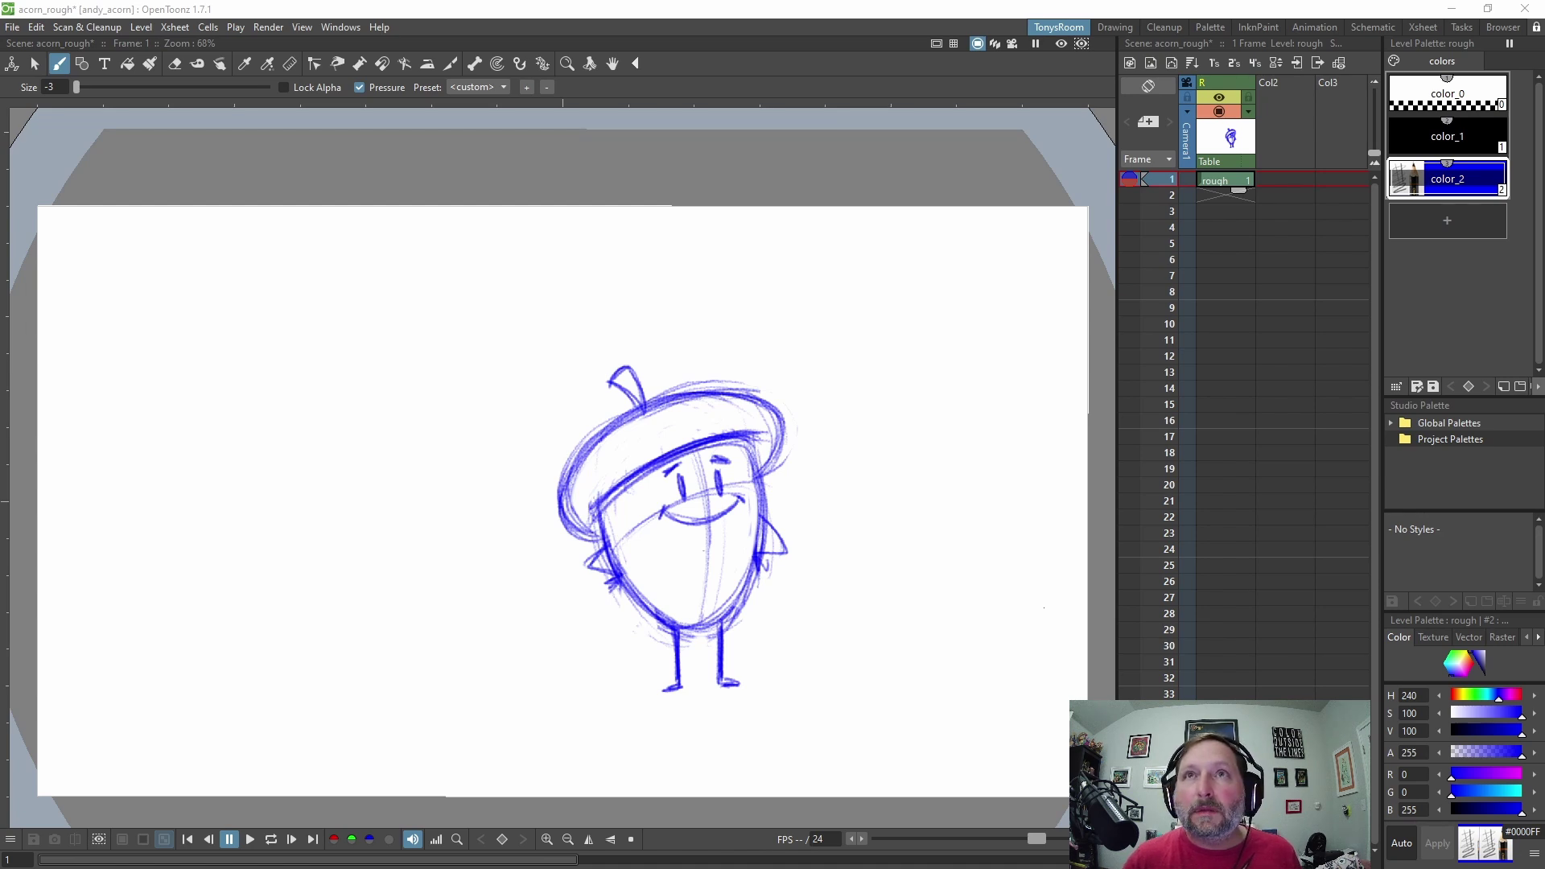
# In Logitech Gaming Software, assign keystroke S, named "play", to key G11 in mode M3 of the OpenToonz profile.
pyautogui.moveTo(1544, 104); pyautogui.dragTo(765, 131)
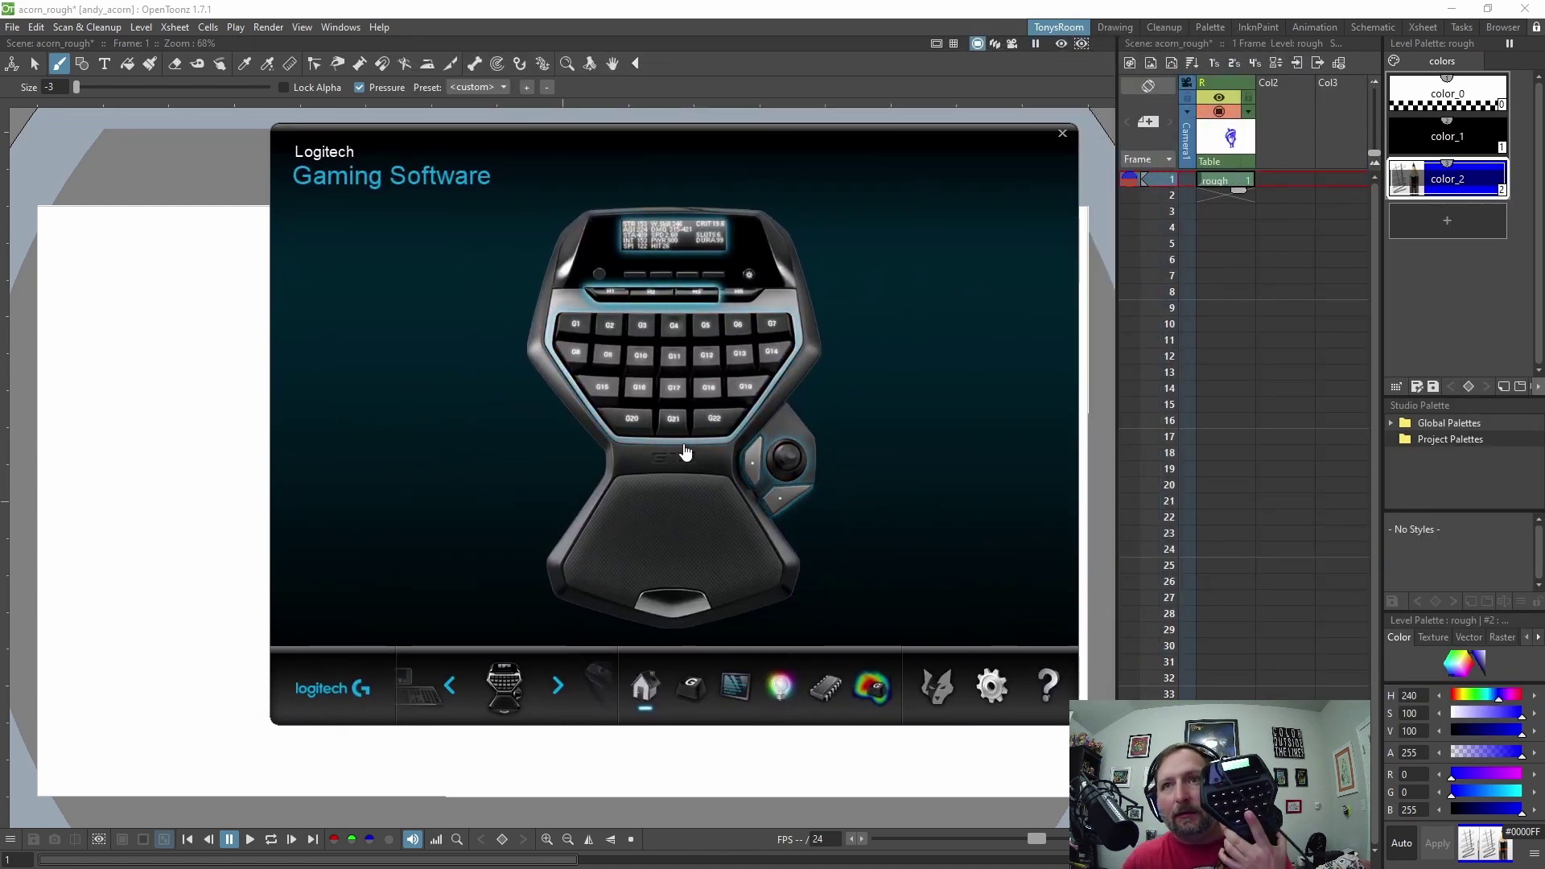
pyautogui.click(692, 690)
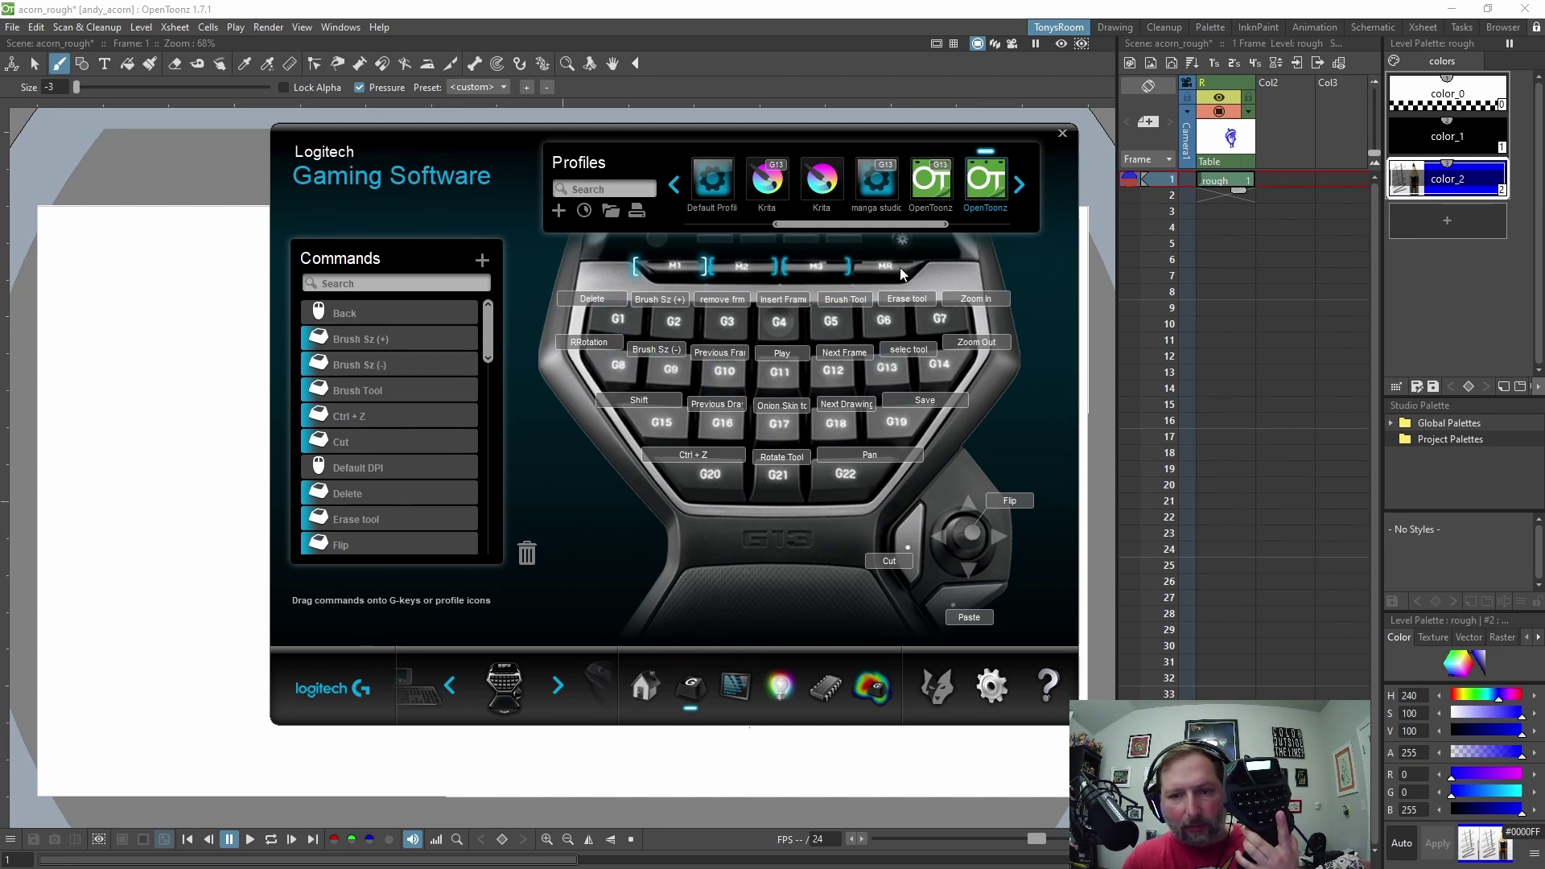
pyautogui.click(822, 266)
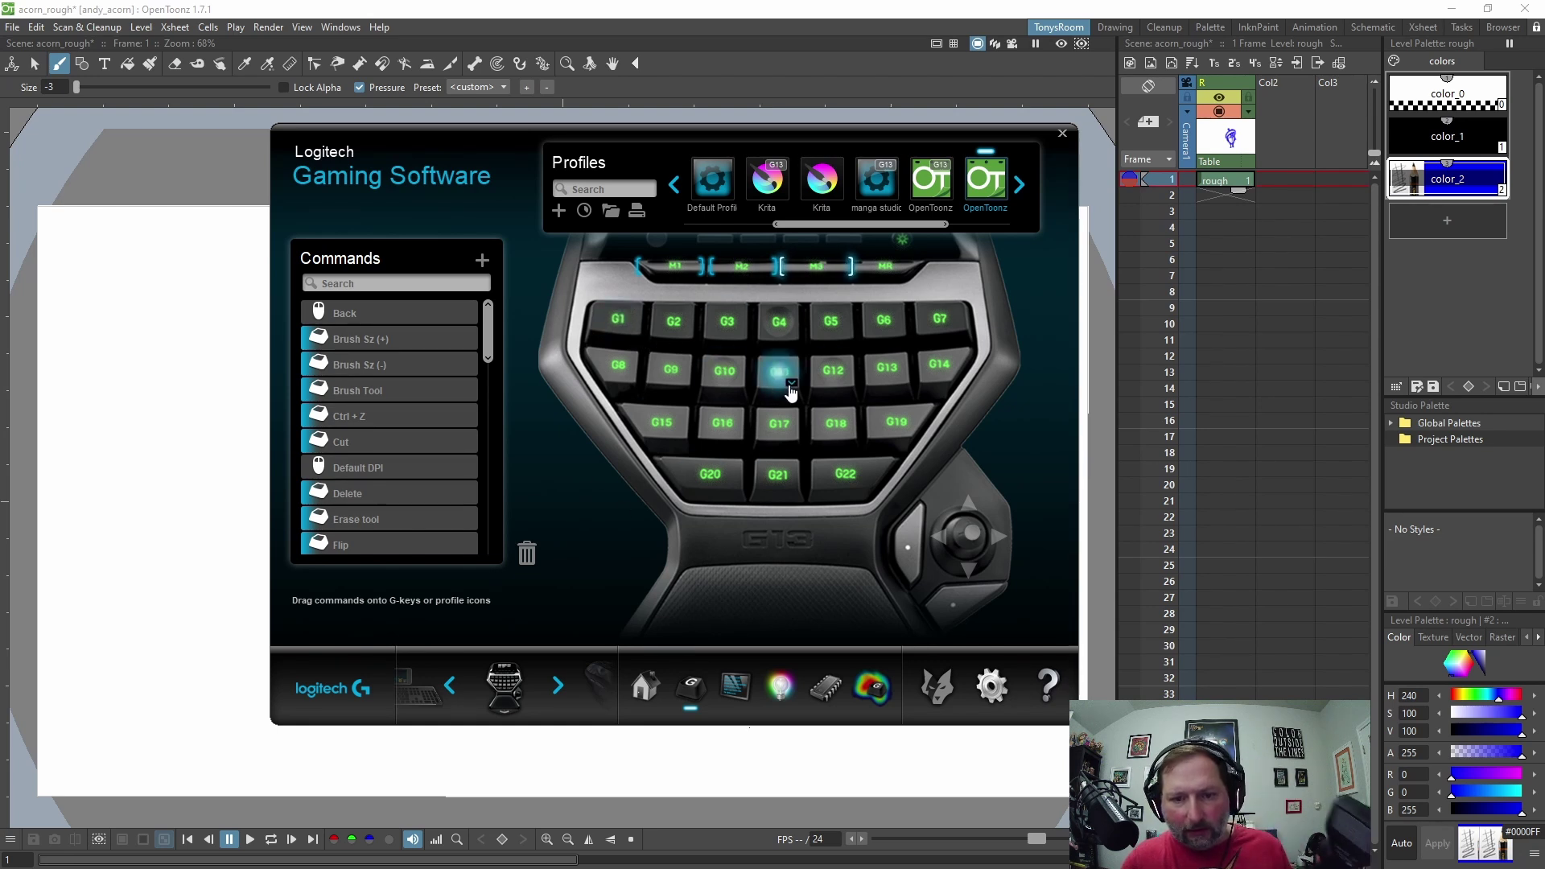
pyautogui.click(791, 387)
pyautogui.click(820, 395)
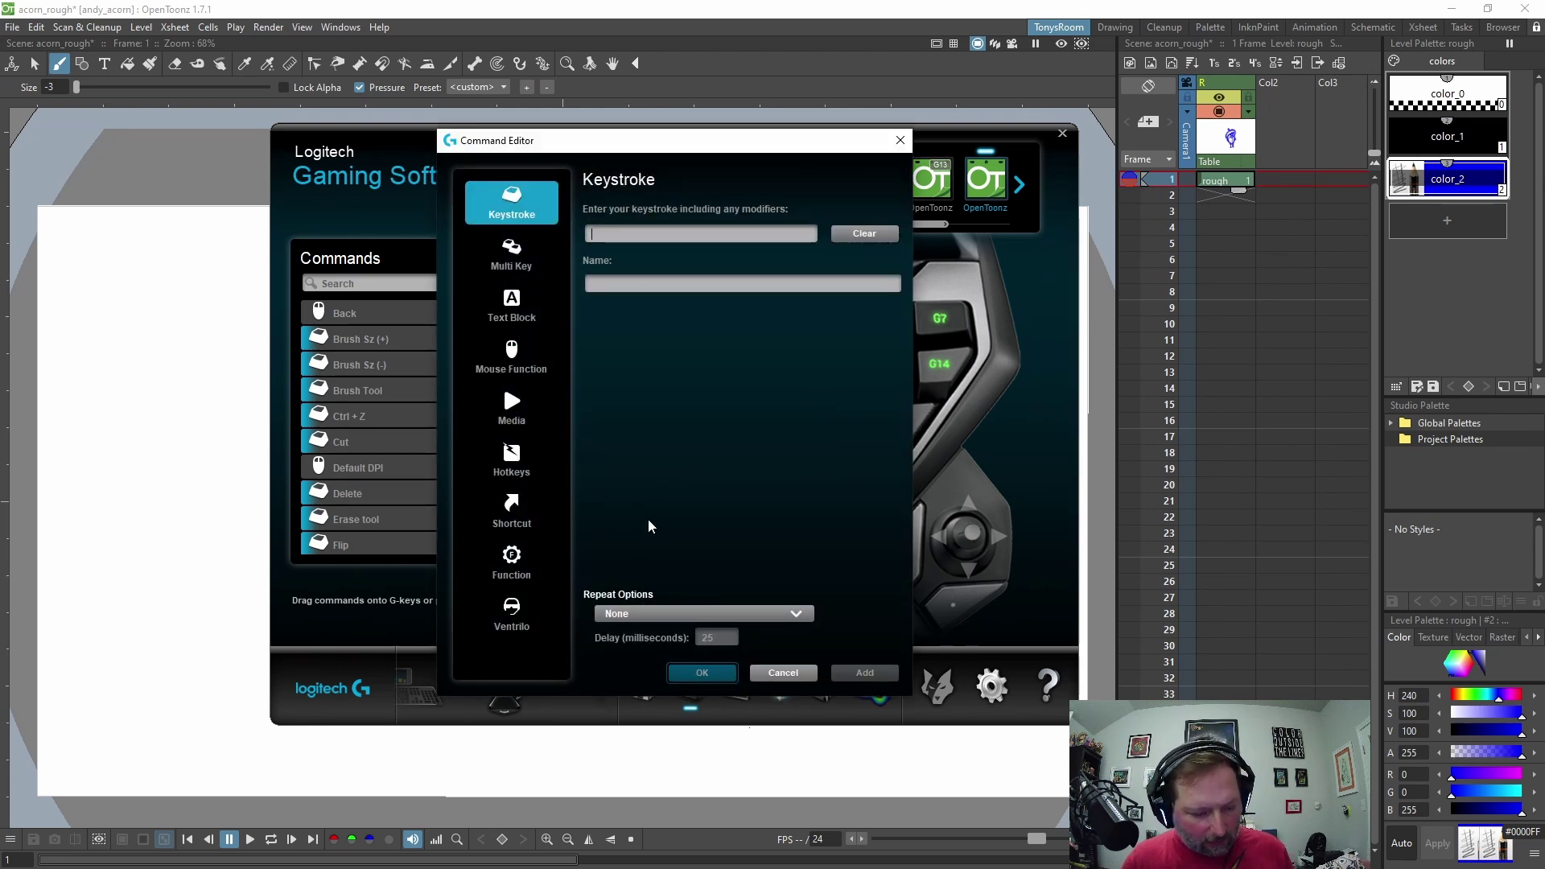
pyautogui.press('s')
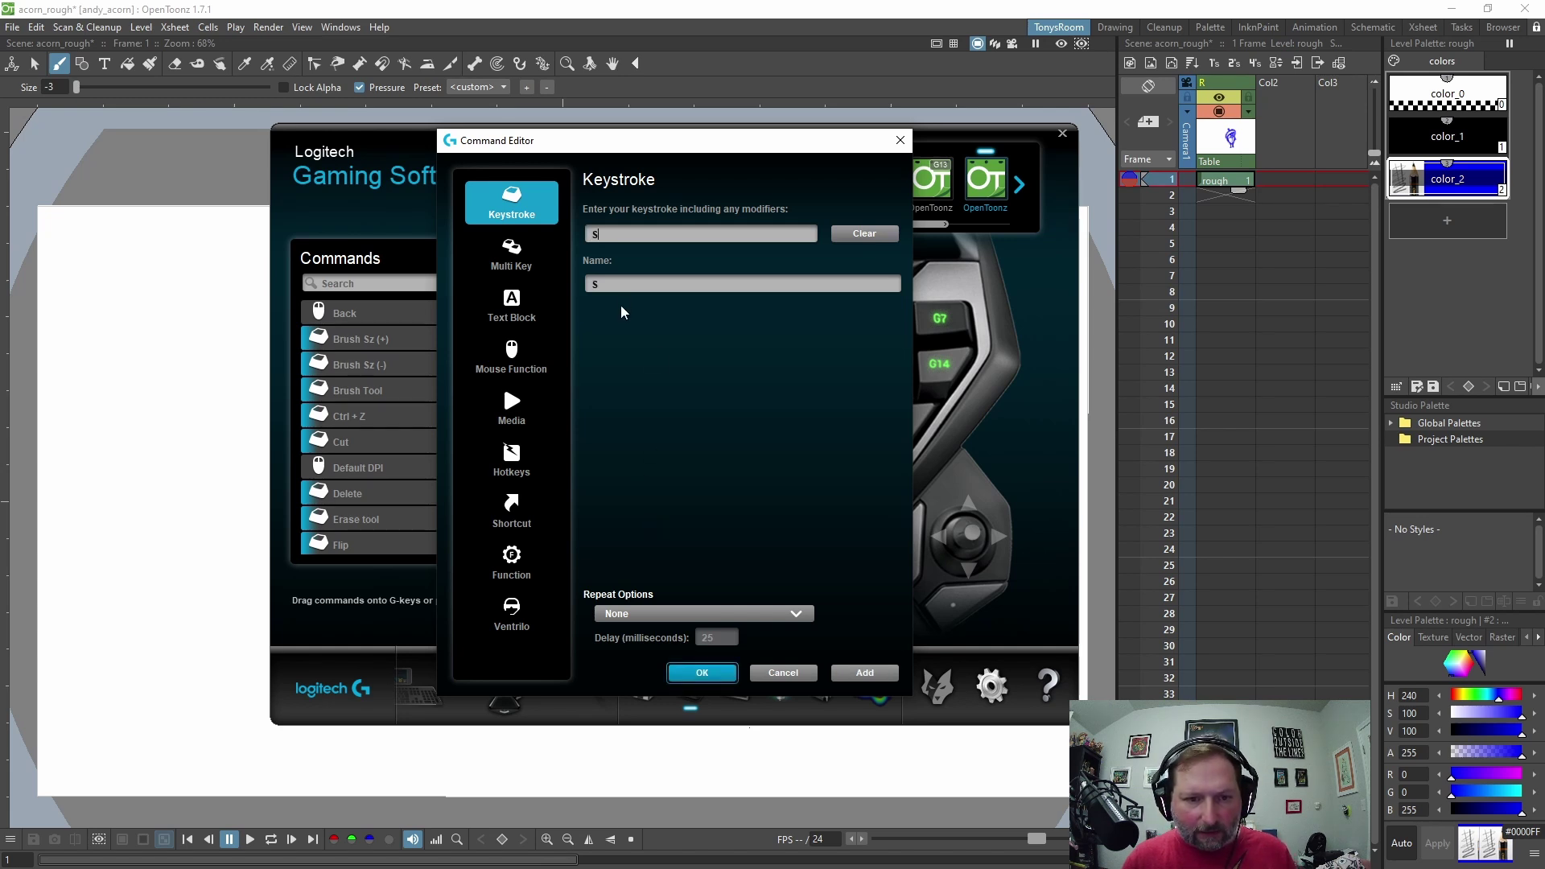
pyautogui.write('play')
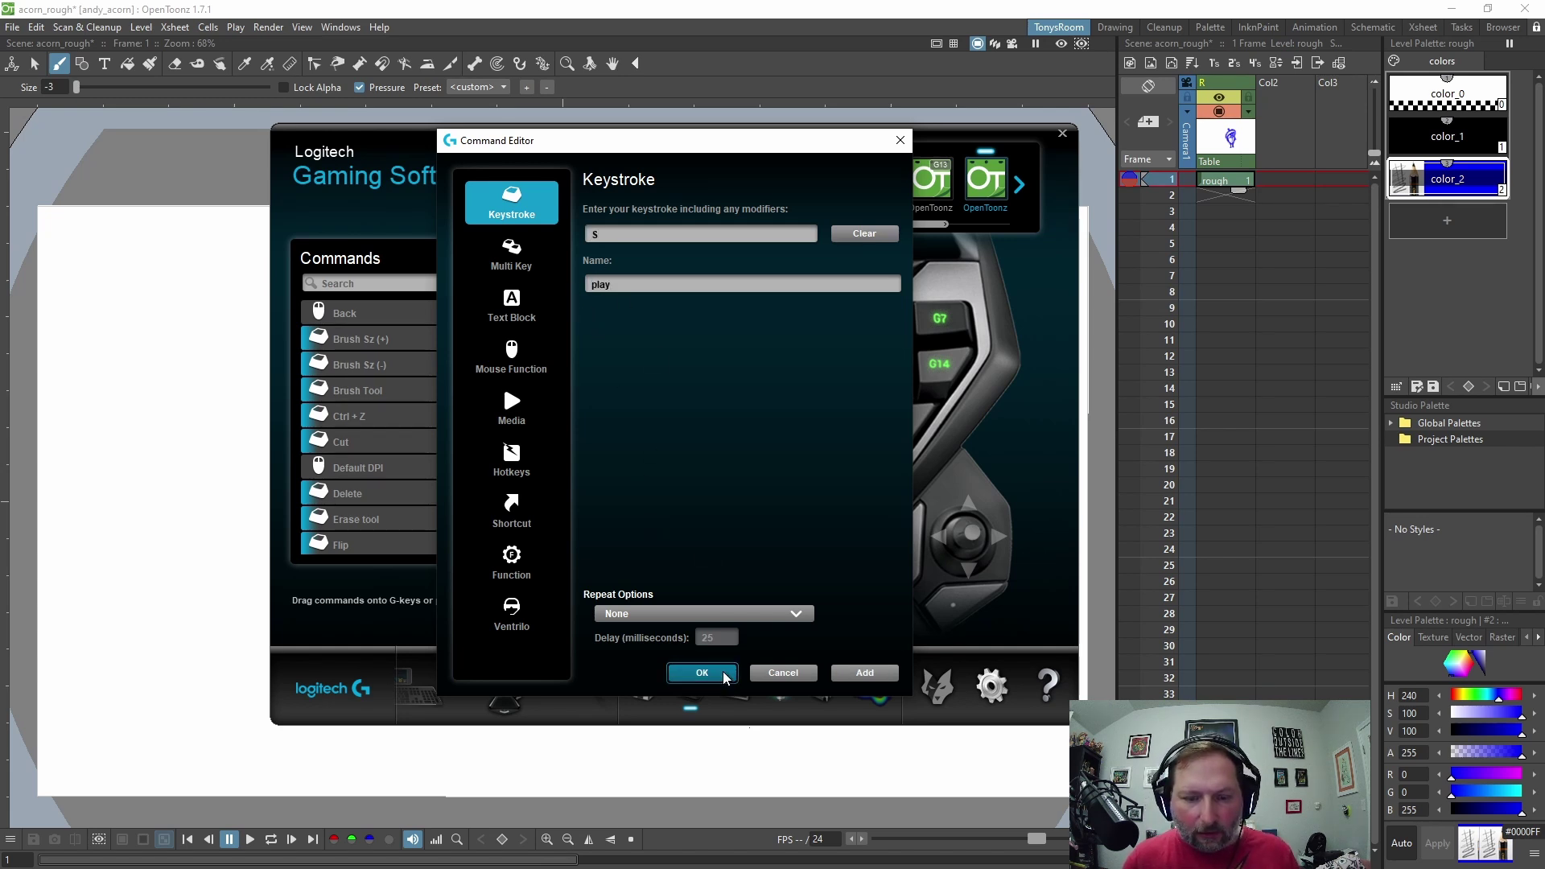
pyautogui.click(702, 672)
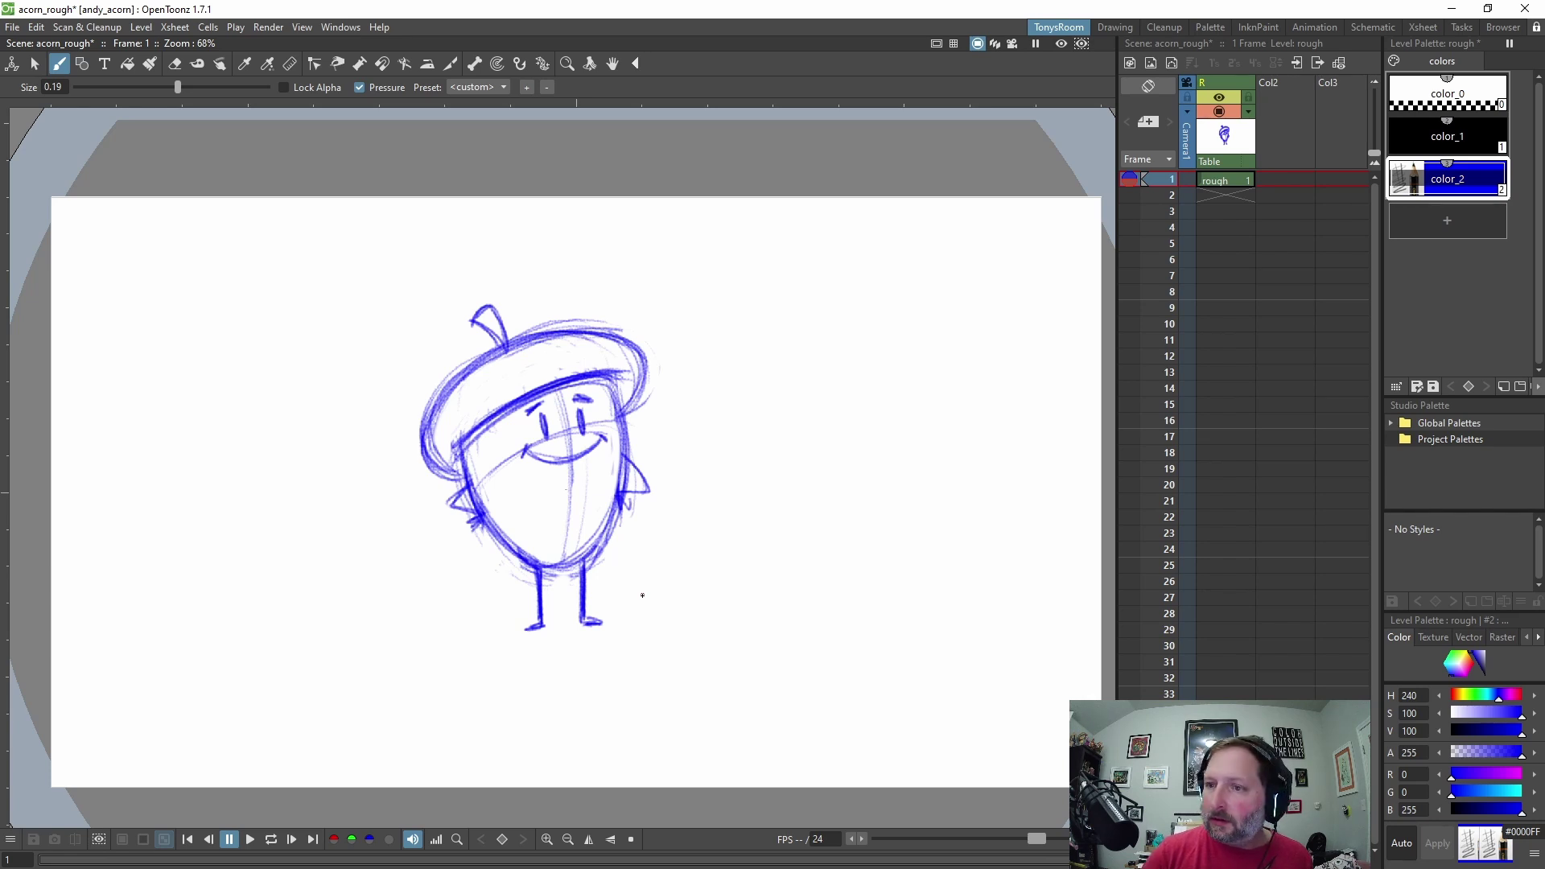
# Extend the hold of the rough level's first drawing to frame 2 and select the frame 2 cell.
pyautogui.click(1224, 181)
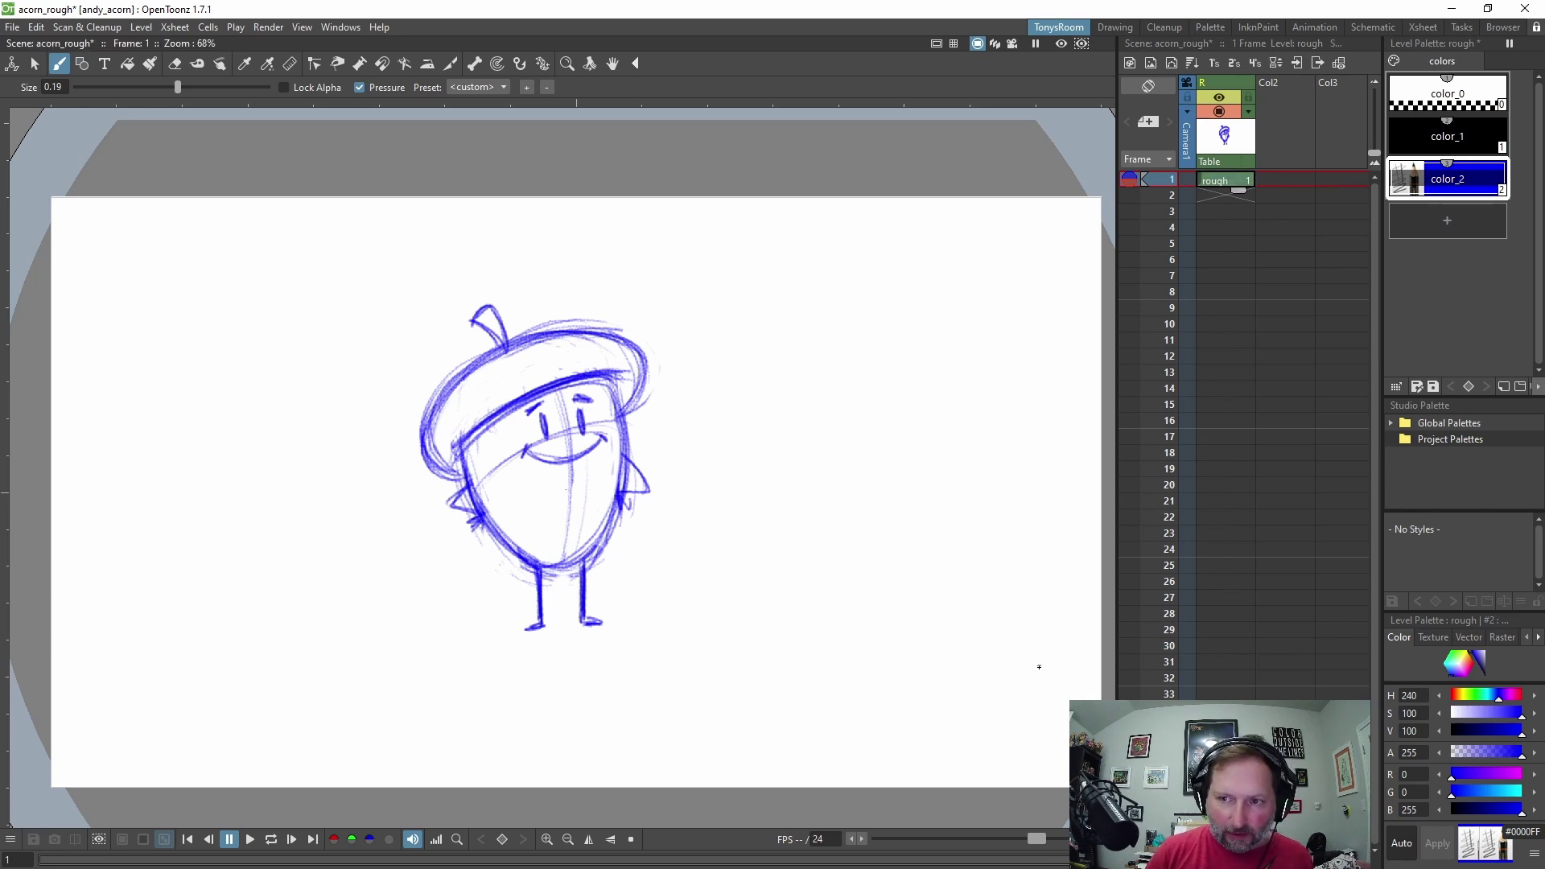
pyautogui.press("'")
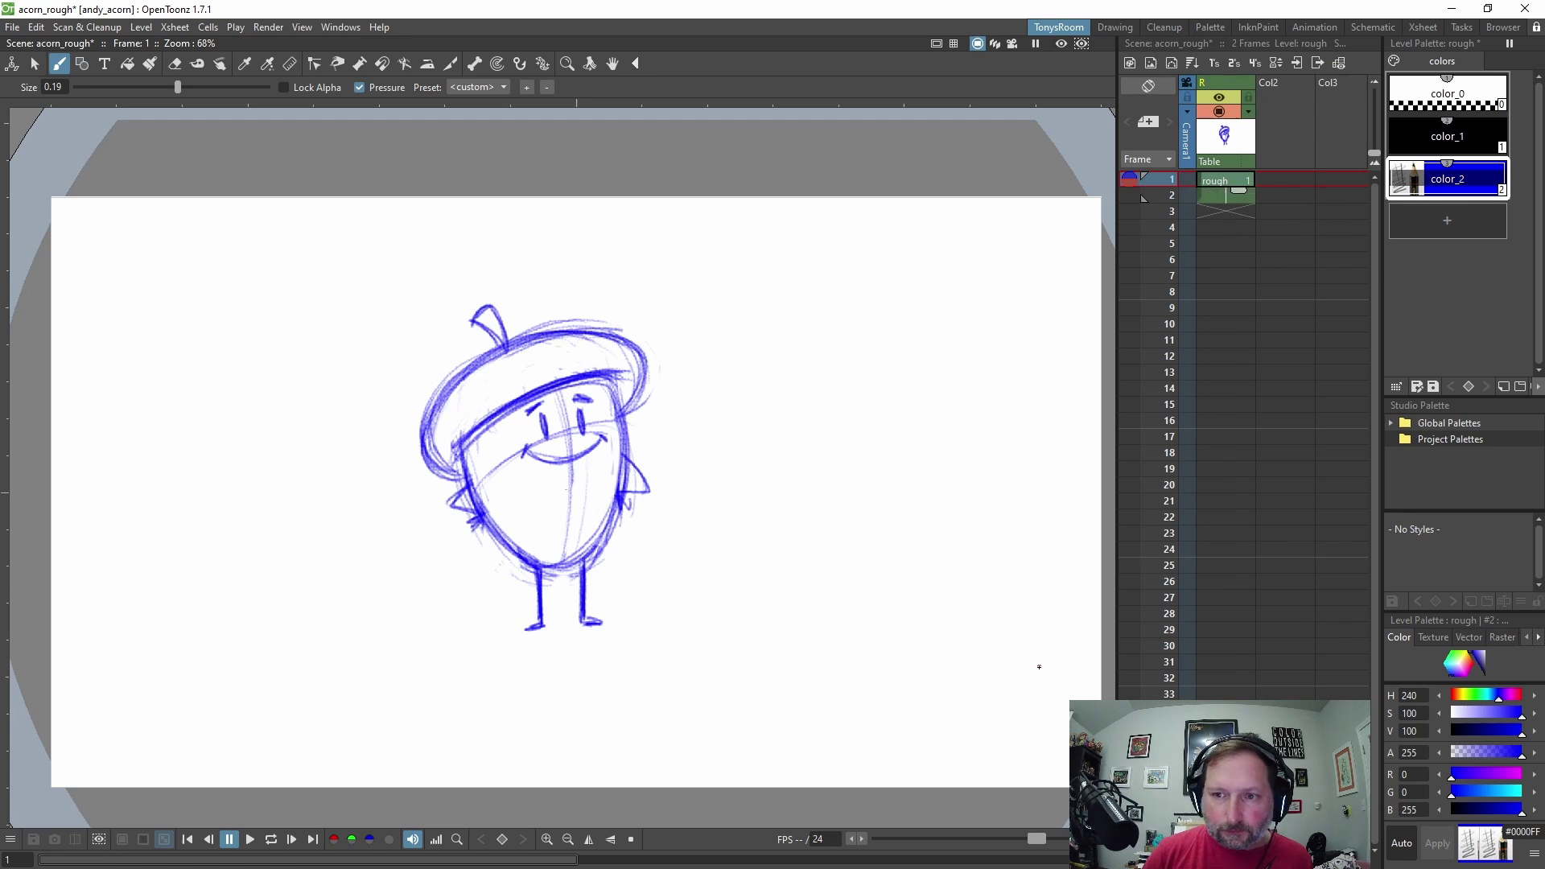
pyautogui.click(1209, 197)
pyautogui.click(1215, 182)
pyautogui.click(1215, 195)
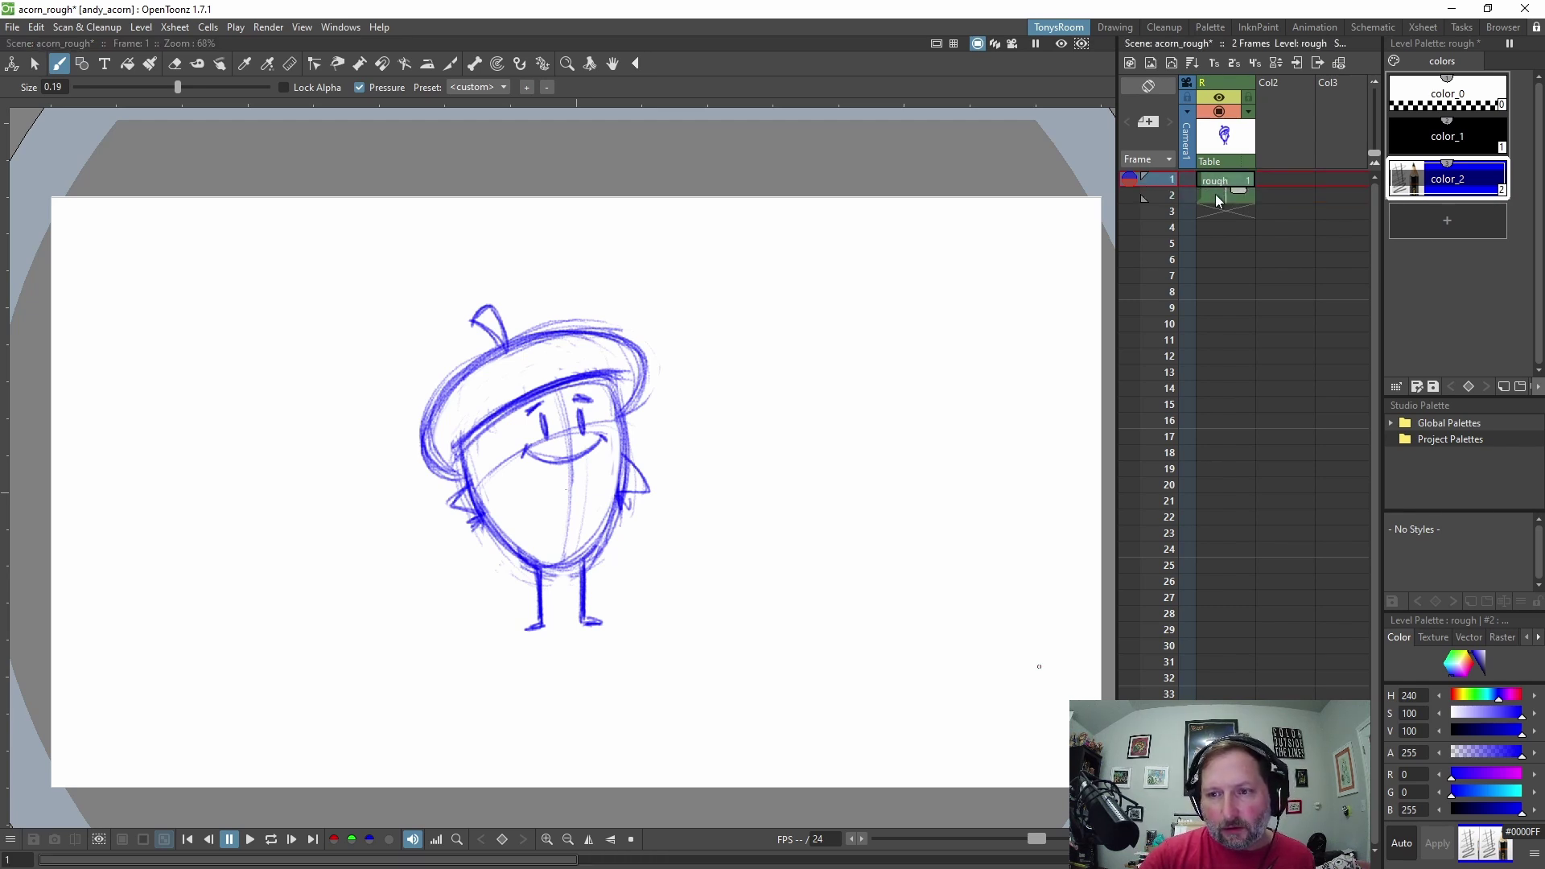
pyautogui.click(1228, 180)
pyautogui.click(1228, 195)
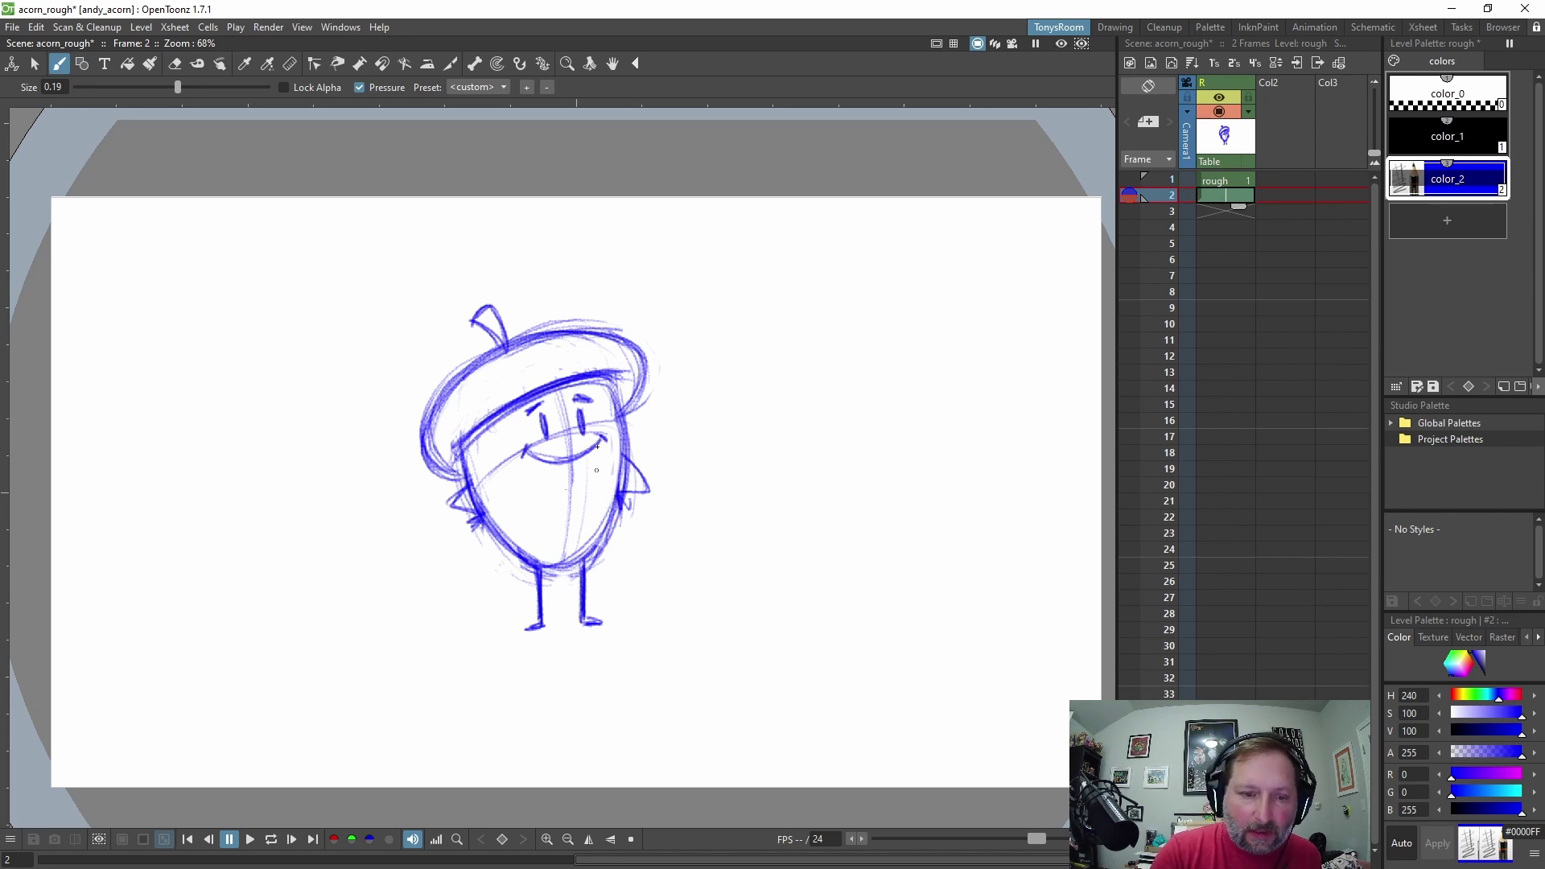
# Sketch a new acorn pose on frame 2, with a rounded squat body and a large cap tilted forward.
pyautogui.moveTo(512, 432); pyautogui.dragTo(499, 561)
pyautogui.moveTo(489, 447)
pyautogui.mouseDown()
pyautogui.moveTo(533, 570)
pyautogui.moveTo(625, 525)
pyautogui.mouseUp()
pyautogui.moveTo(574, 572); pyautogui.dragTo(649, 470)
pyautogui.moveTo(599, 560); pyautogui.dragTo(651, 461)
pyautogui.moveTo(519, 405); pyautogui.dragTo(671, 473)
pyautogui.moveTo(484, 376)
pyautogui.mouseDown()
pyautogui.moveTo(499, 415)
pyautogui.moveTo(660, 481)
pyautogui.mouseUp()
pyautogui.moveTo(504, 418); pyautogui.dragTo(598, 481)
pyautogui.moveTo(489, 378)
pyautogui.mouseDown()
pyautogui.moveTo(624, 357)
pyautogui.moveTo(682, 458)
pyautogui.mouseUp()
pyautogui.moveTo(611, 354); pyautogui.dragTo(670, 481)
pyautogui.moveTo(602, 389)
pyautogui.mouseDown()
pyautogui.moveTo(643, 346)
pyautogui.moveTo(660, 365)
pyautogui.moveTo(618, 467)
pyautogui.mouseUp()
pyautogui.moveTo(548, 351)
pyautogui.mouseDown()
pyautogui.moveTo(492, 427)
pyautogui.moveTo(618, 491)
pyautogui.moveTo(581, 516)
pyautogui.moveTo(624, 503)
pyautogui.moveTo(615, 493)
pyautogui.mouseUp()
# Draw the angry face, raised arms with hands and short bent legs on the frame 2 acorn.
pyautogui.moveTo(589, 489); pyautogui.dragTo(600, 535)
pyautogui.moveTo(488, 449)
pyautogui.mouseDown()
pyautogui.moveTo(457, 438)
pyautogui.moveTo(432, 461)
pyautogui.mouseUp()
pyautogui.moveTo(664, 471); pyautogui.dragTo(738, 468)
pyautogui.moveTo(483, 465)
pyautogui.mouseDown()
pyautogui.moveTo(517, 563)
pyautogui.moveTo(508, 594)
pyautogui.moveTo(577, 602)
pyautogui.mouseUp()
# Lasso the frame 2 acorn with a freehand selection, move it about 9 mm right and 18 mm down, and compare both frames.
pyautogui.press('.')
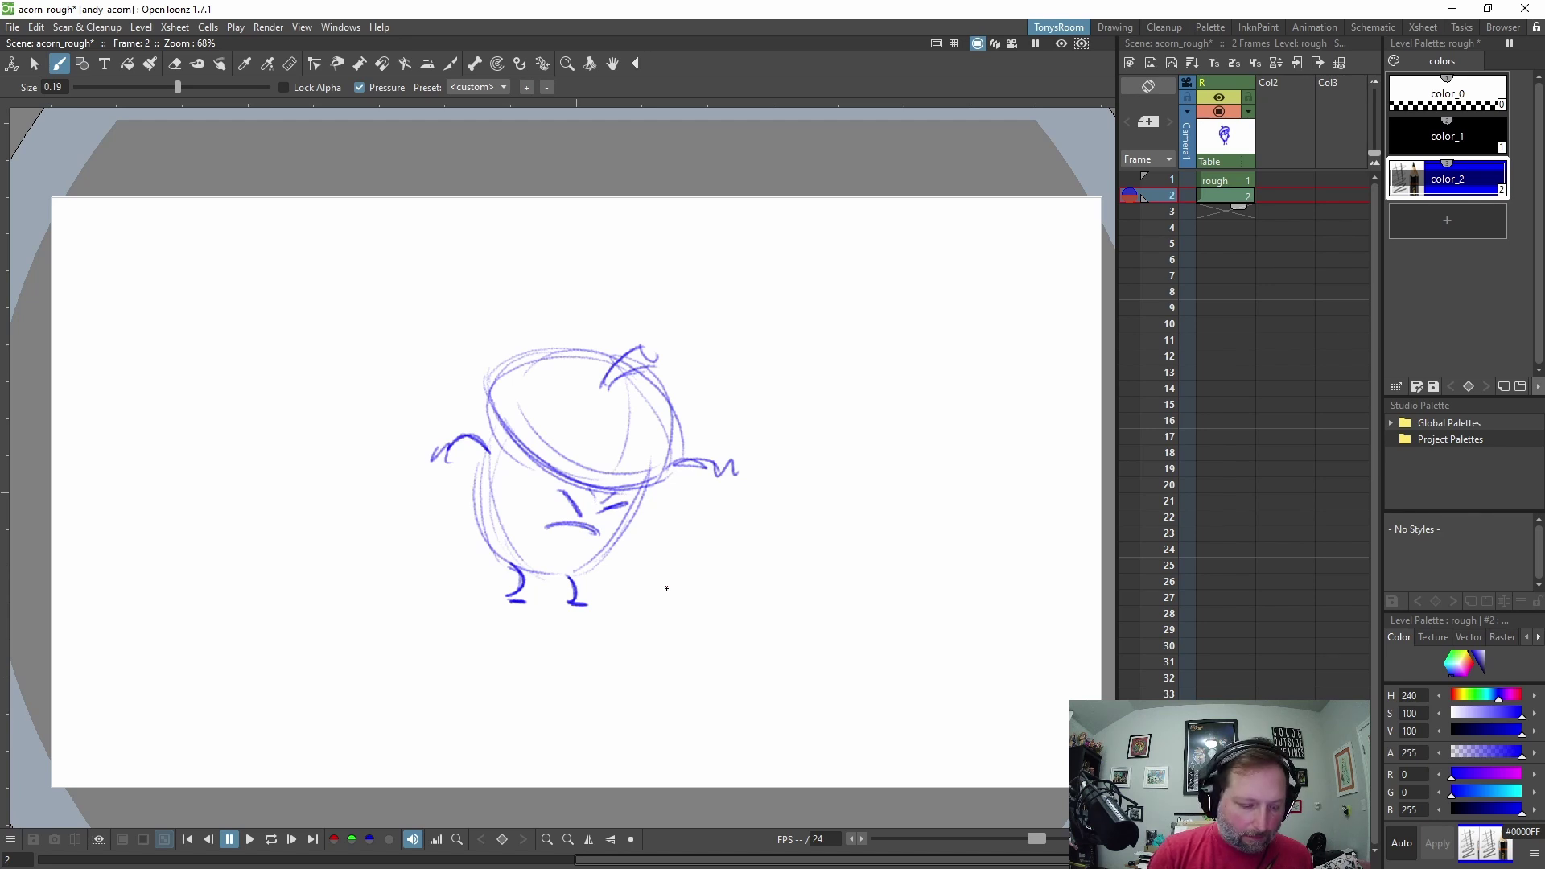
pyautogui.press(',')
pyautogui.press('.')
pyautogui.press(',')
pyautogui.press('.')
pyautogui.press(',')
pyautogui.press('.')
pyautogui.press('s')
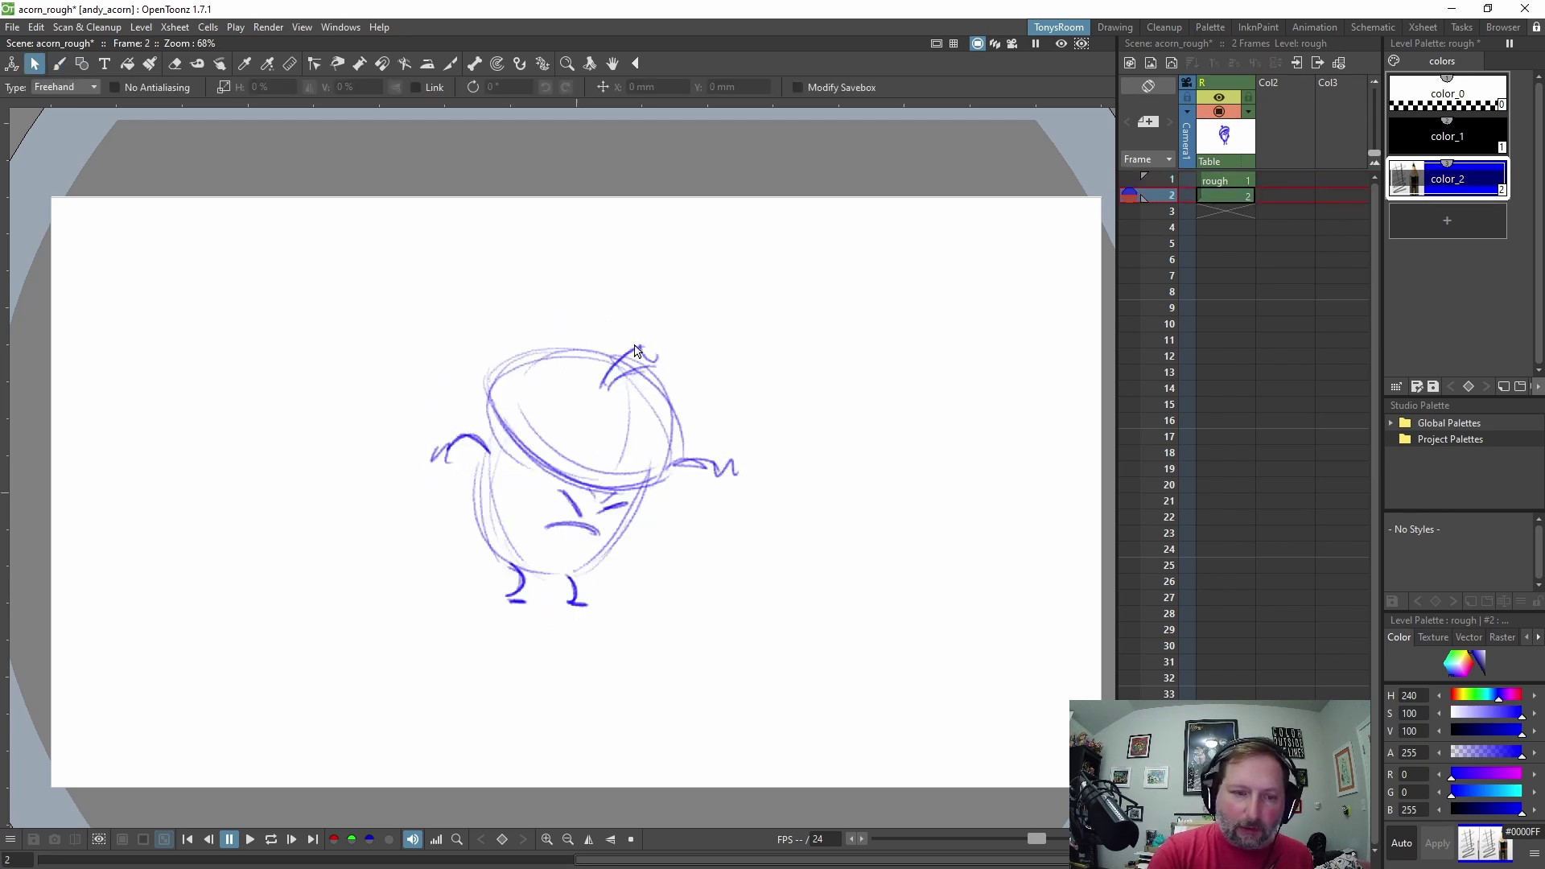
pyautogui.moveTo(555, 283)
pyautogui.mouseDown()
pyautogui.moveTo(507, 690)
pyautogui.moveTo(563, 284)
pyautogui.mouseUp()
pyautogui.moveTo(675, 423); pyautogui.dragTo(683, 435)
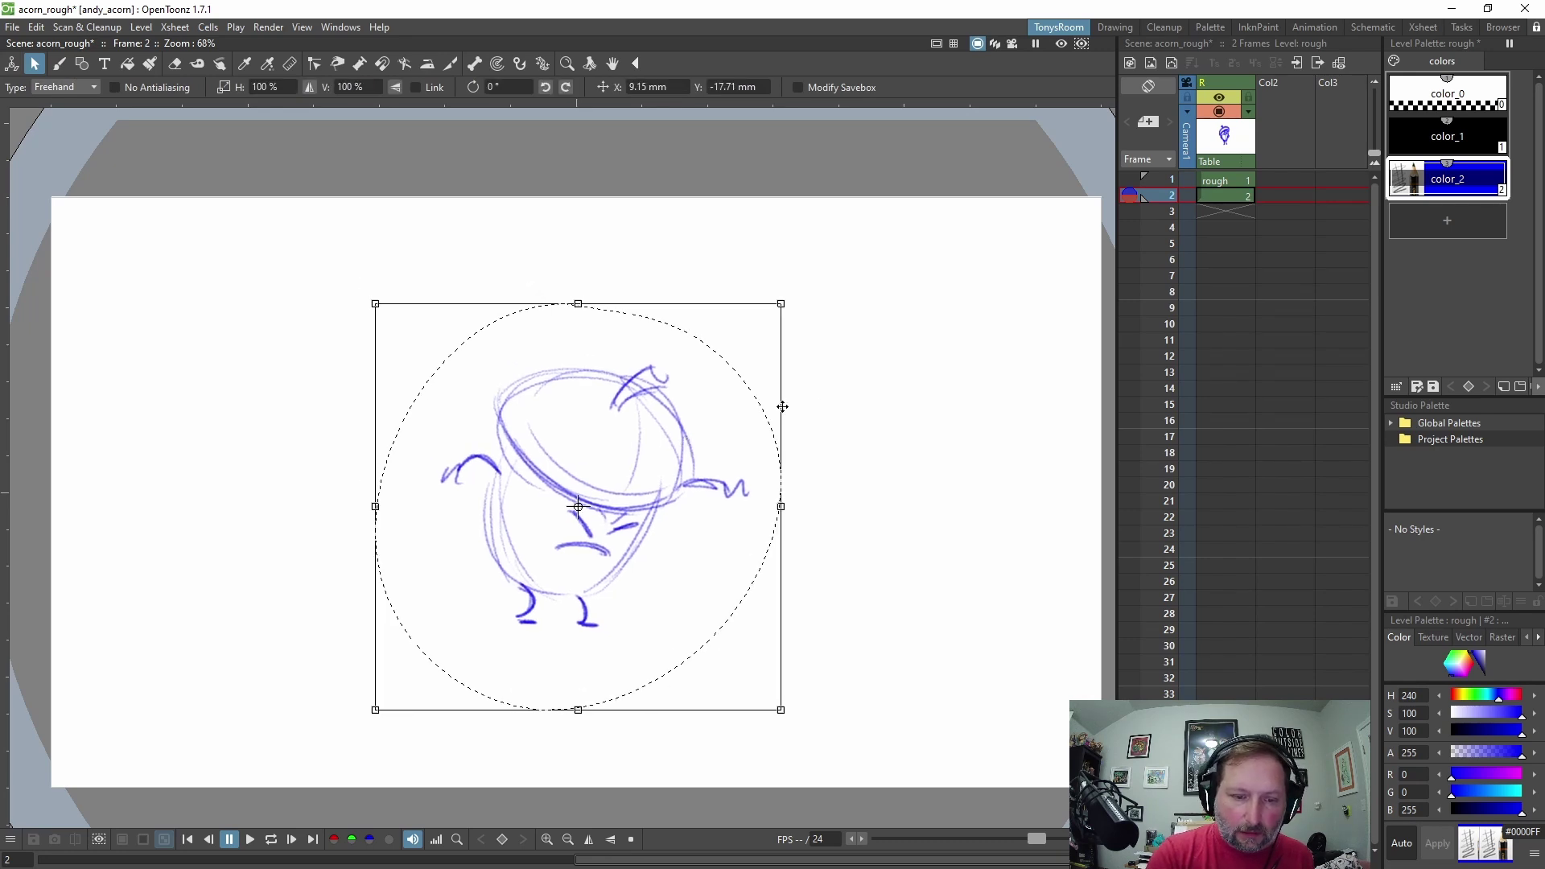
pyautogui.press(',')
pyautogui.press('.')
# Reselect the frame 2 acorn freehand, nudge it slightly further down and right, and flip between the two frames.
pyautogui.moveTo(659, 290)
pyautogui.mouseDown()
pyautogui.moveTo(656, 676)
pyautogui.moveTo(796, 378)
pyautogui.mouseUp()
pyautogui.moveTo(683, 441); pyautogui.dragTo(690, 448)
pyautogui.press(',')
pyautogui.press('.')
pyautogui.press(',')
pyautogui.press('.')
pyautogui.press(',')
pyautogui.press('.')
# Strengthen the frame 2 acorn's body side, cap brim and cap outline with brush strokes.
pyautogui.press('b')
pyautogui.moveTo(515, 459)
pyautogui.mouseDown()
pyautogui.moveTo(521, 591)
pyautogui.moveTo(543, 599)
pyautogui.mouseUp()
pyautogui.moveTo(515, 495); pyautogui.dragTo(563, 596)
pyautogui.moveTo(503, 394); pyautogui.dragTo(615, 515)
pyautogui.moveTo(507, 438); pyautogui.dragTo(699, 507)
pyautogui.moveTo(684, 411); pyautogui.dragTo(696, 503)
pyautogui.moveTo(694, 441)
pyautogui.mouseDown()
pyautogui.moveTo(546, 388)
pyautogui.moveTo(517, 410)
pyautogui.mouseUp()
pyautogui.moveTo(507, 426)
pyautogui.mouseDown()
pyautogui.moveTo(579, 388)
pyautogui.moveTo(642, 391)
pyautogui.mouseUp()
# Add brush strokes down both sides of the frame 2 acorn's body while comparing it with frame 1.
pyautogui.moveTo(648, 408)
pyautogui.mouseDown()
pyautogui.moveTo(629, 509)
pyautogui.moveTo(635, 483)
pyautogui.moveTo(571, 601)
pyautogui.mouseUp()
pyautogui.press(',')
pyautogui.press('.')
pyautogui.moveTo(655, 507); pyautogui.dragTo(571, 603)
pyautogui.moveTo(493, 481)
pyautogui.mouseDown()
pyautogui.moveTo(554, 596)
pyautogui.moveTo(600, 587)
pyautogui.moveTo(547, 590)
pyautogui.mouseUp()
pyautogui.press(',')
pyautogui.press('.')
# Lasso around the frame 2 acorn and flip between the two frames to check its placement.
pyautogui.press('s')
pyautogui.moveTo(515, 328)
pyautogui.mouseDown()
pyautogui.moveTo(710, 649)
pyautogui.moveTo(598, 288)
pyautogui.mouseUp()
pyautogui.press(',')
pyautogui.press('.')
pyautogui.press(',')
pyautogui.press('.')
# Erase the arms and hands of the frame 2 acorn and redraw them shorter beside the cap.
pyautogui.press('e')
pyautogui.moveTo(713, 493)
pyautogui.mouseDown()
pyautogui.moveTo(750, 495)
pyautogui.moveTo(737, 544)
pyautogui.moveTo(726, 479)
pyautogui.moveTo(707, 468)
pyautogui.moveTo(735, 486)
pyautogui.mouseUp()
pyautogui.press('b')
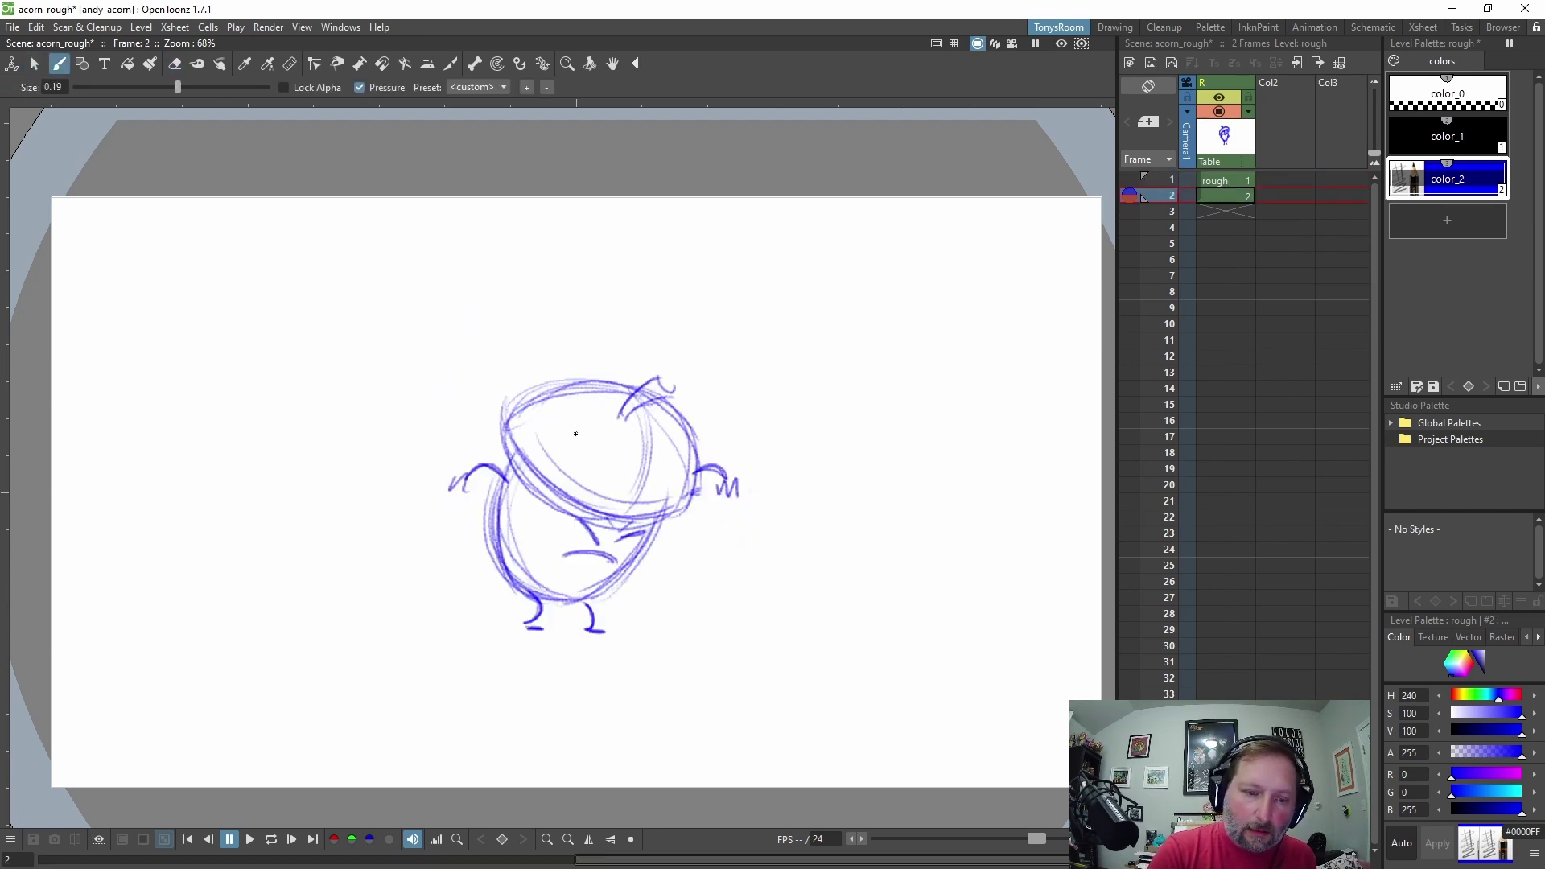
pyautogui.press('e')
pyautogui.moveTo(451, 487); pyautogui.dragTo(507, 447)
pyautogui.press('b')
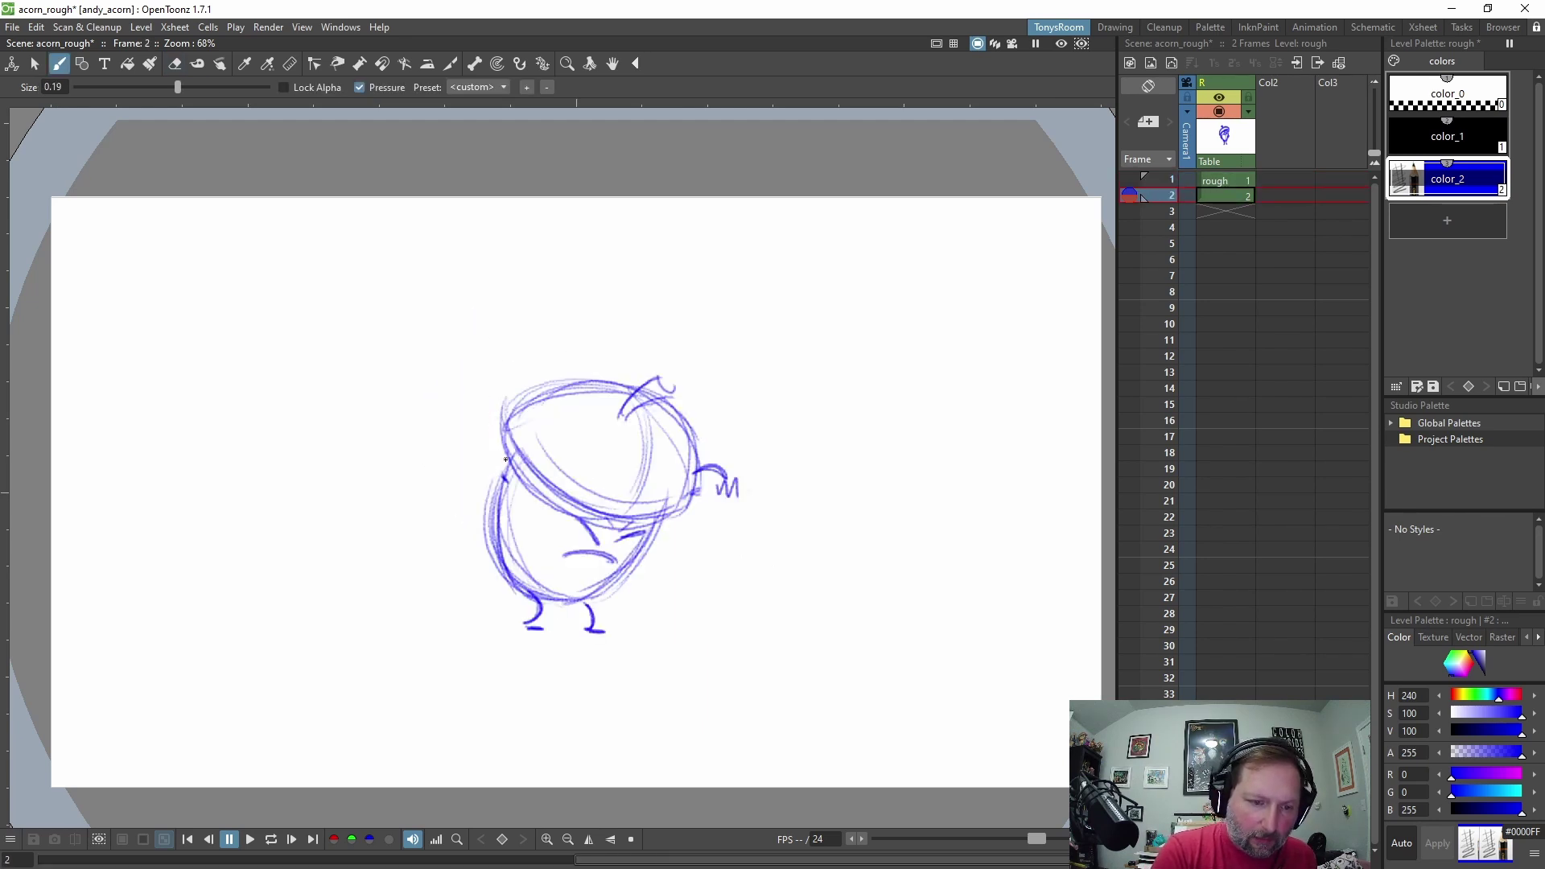
pyautogui.moveTo(488, 449)
pyautogui.mouseDown()
pyautogui.moveTo(506, 463)
pyautogui.moveTo(474, 458)
pyautogui.mouseUp()
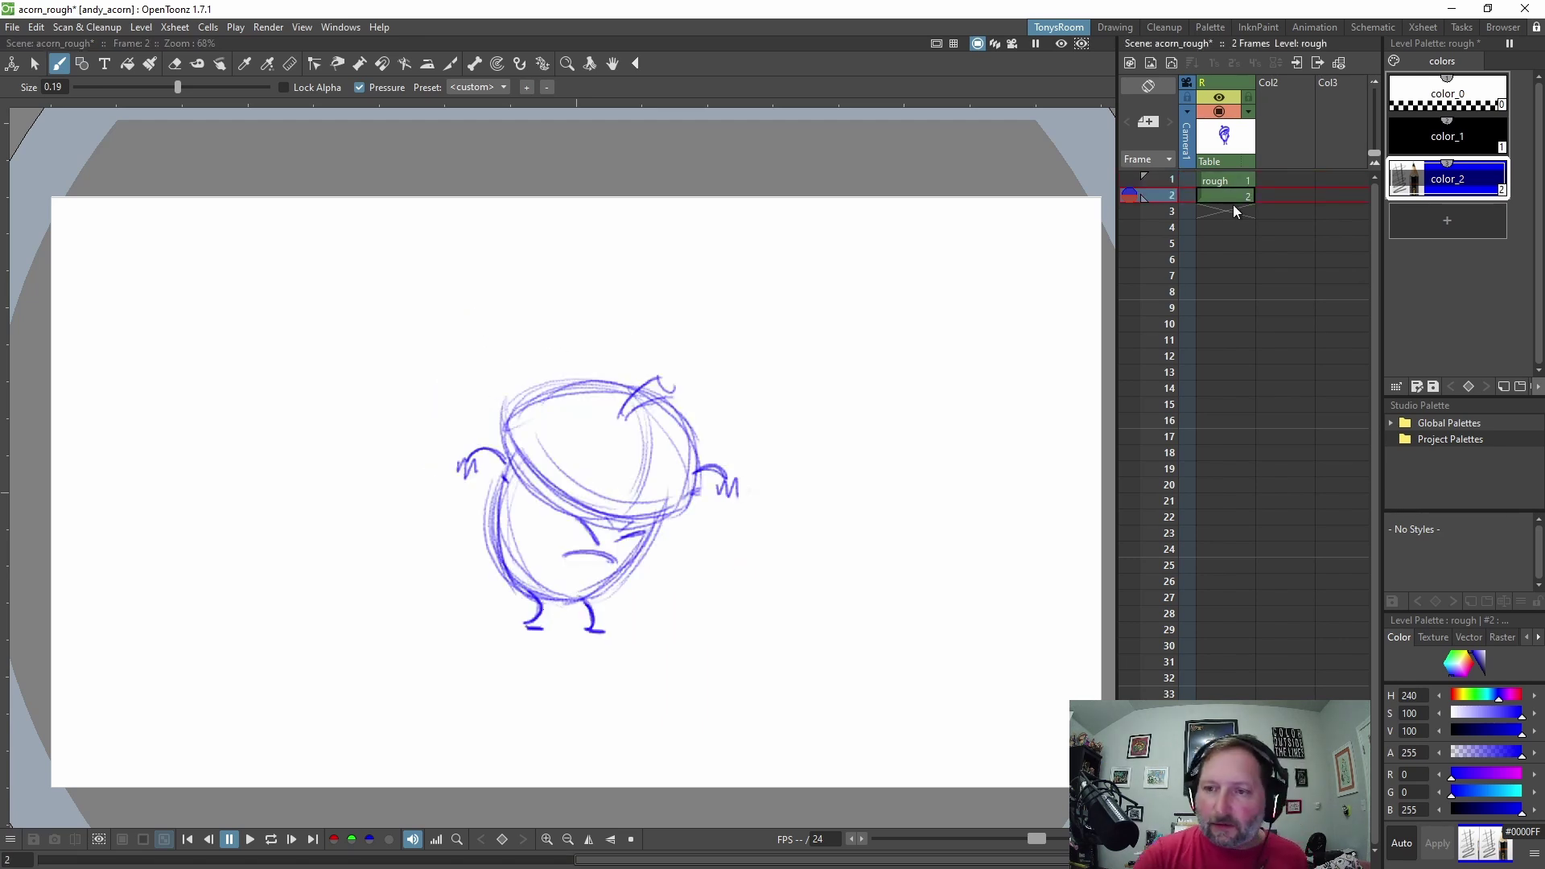
# Extend the hold of the first drawing through frame 23 so that the second drawing falls on frame 24.
pyautogui.click(1238, 180)
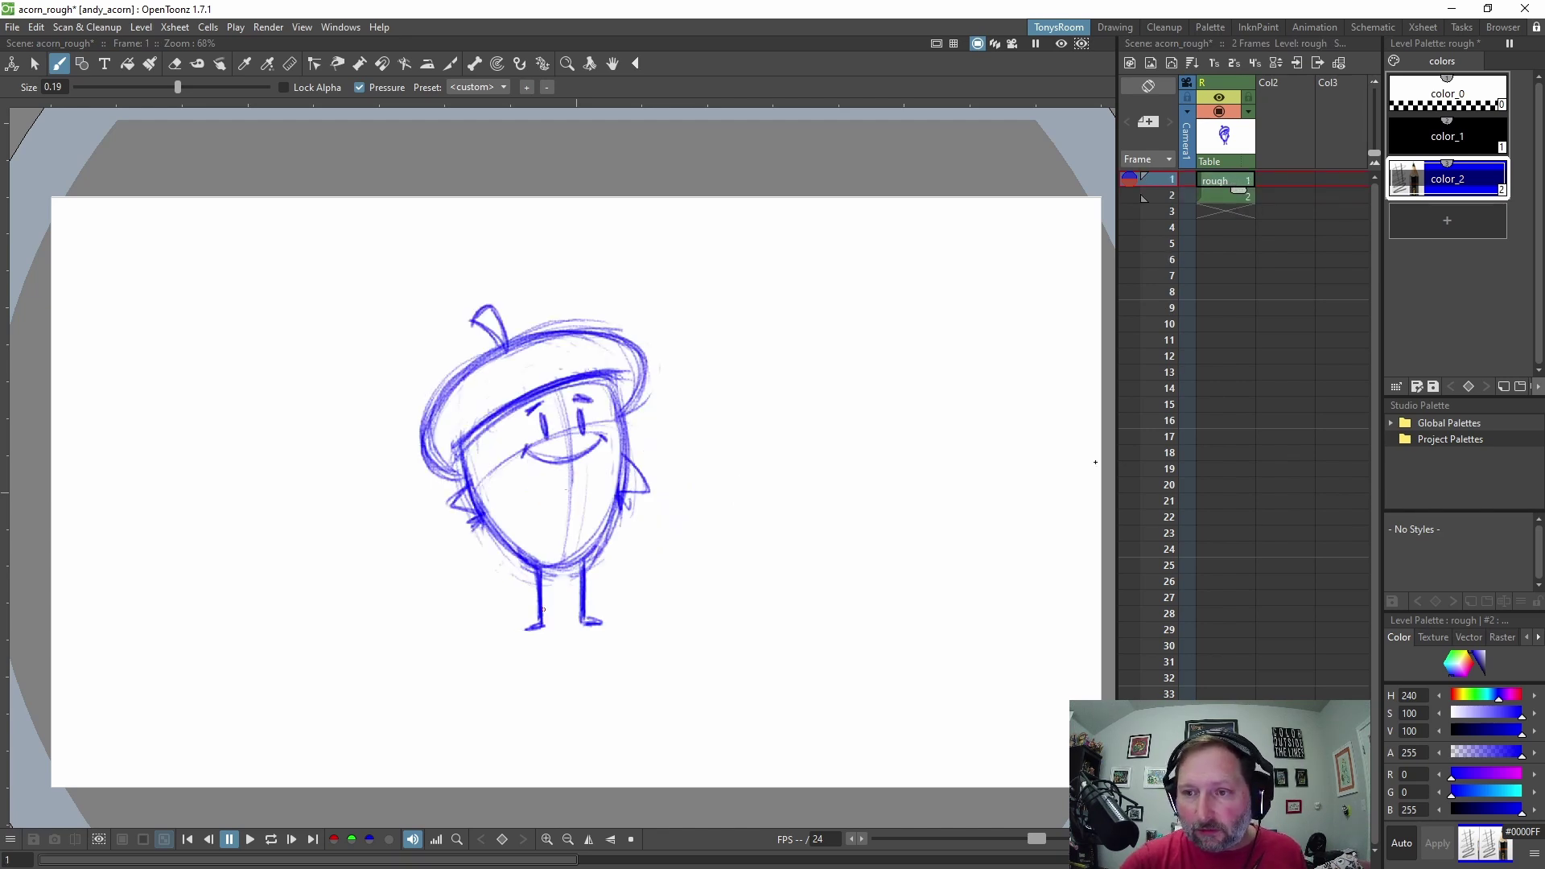
pyautogui.press("'")
pyautogui.press("'")
pyautogui.press("'")
pyautogui.press("'")
pyautogui.press("'")
pyautogui.press("'")
pyautogui.press("'")
pyautogui.press("'")
pyautogui.press("'")
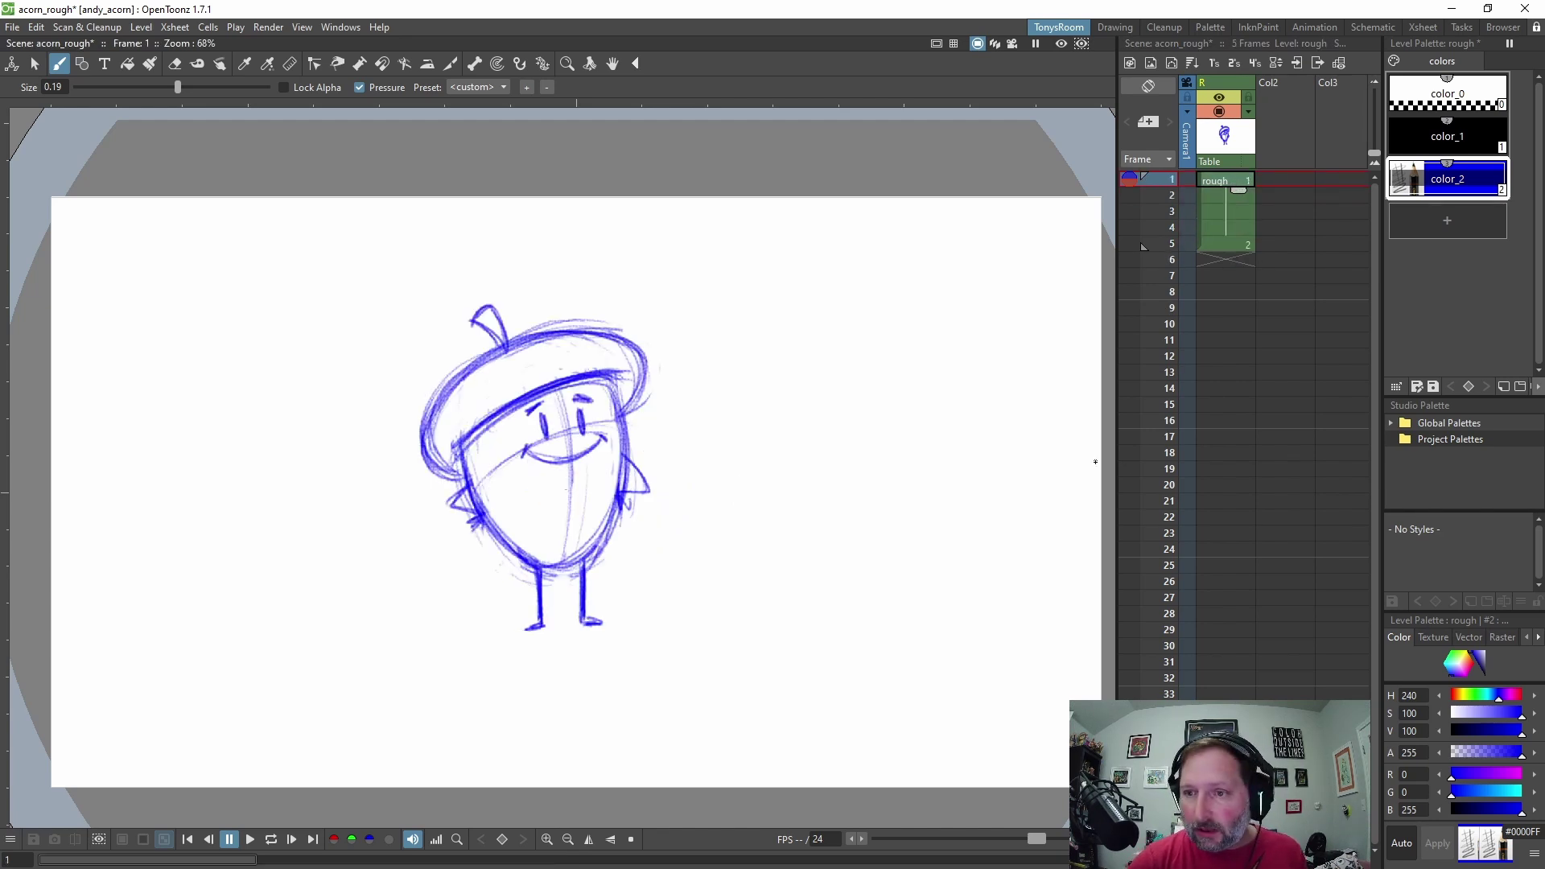
pyautogui.press("'")
pyautogui.press("'")
pyautogui.press("'")
pyautogui.press("'")
pyautogui.press("'")
pyautogui.press("'")
pyautogui.press("'")
pyautogui.press("'")
pyautogui.press("'")
pyautogui.press("'")
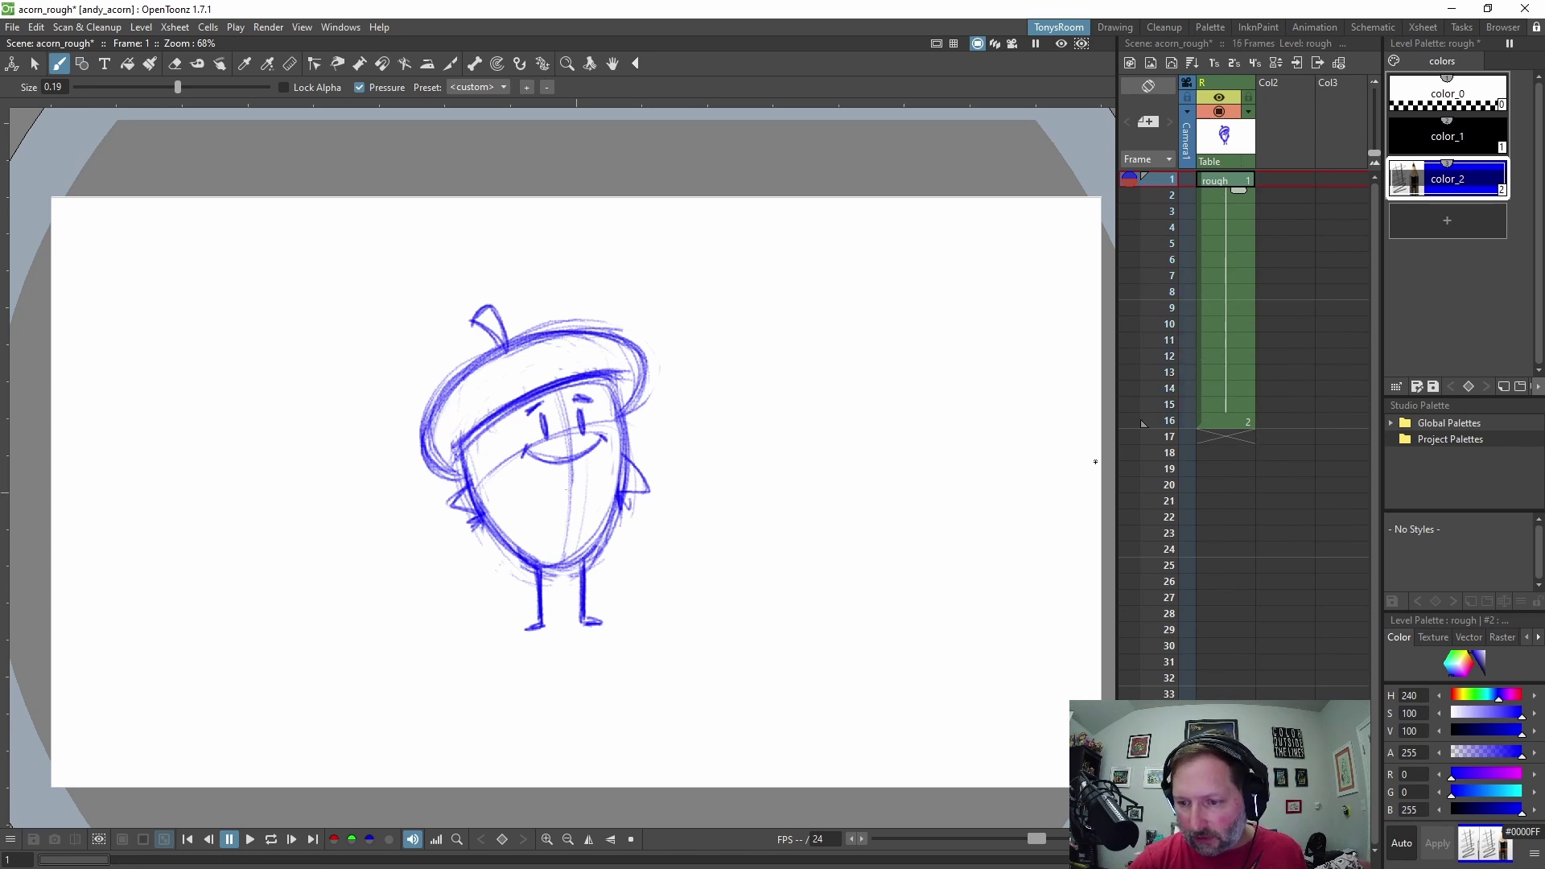
pyautogui.press("'")
pyautogui.press("'")
pyautogui.press("'")
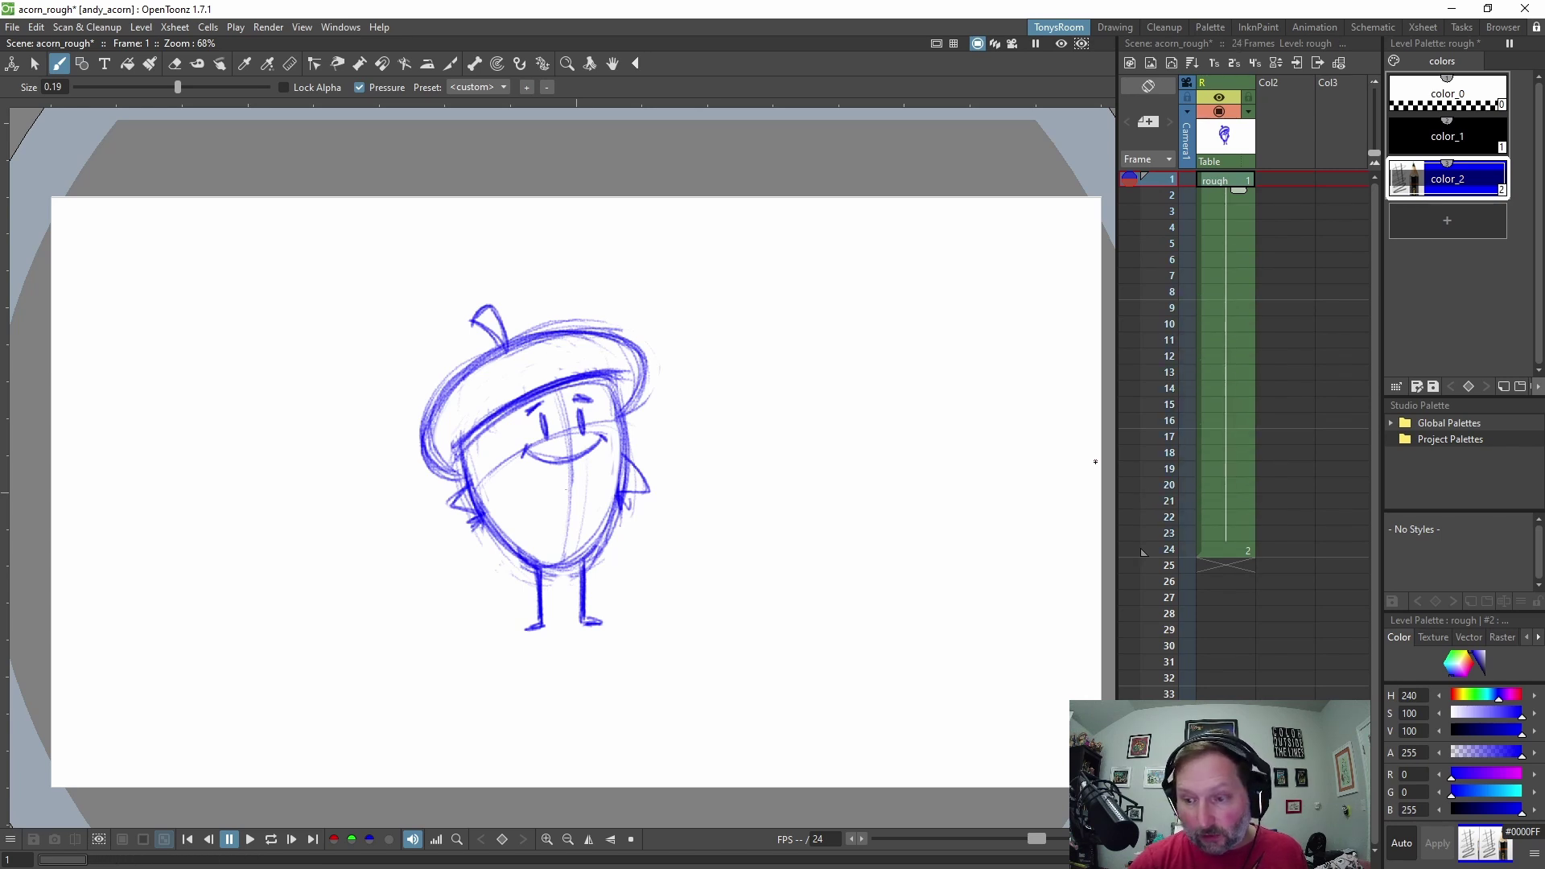
# Go to the second drawing at frame 24 and add brush strokes to the acorn's body, brim and cap top.
pyautogui.click(1247, 545)
pyautogui.click(1238, 180)
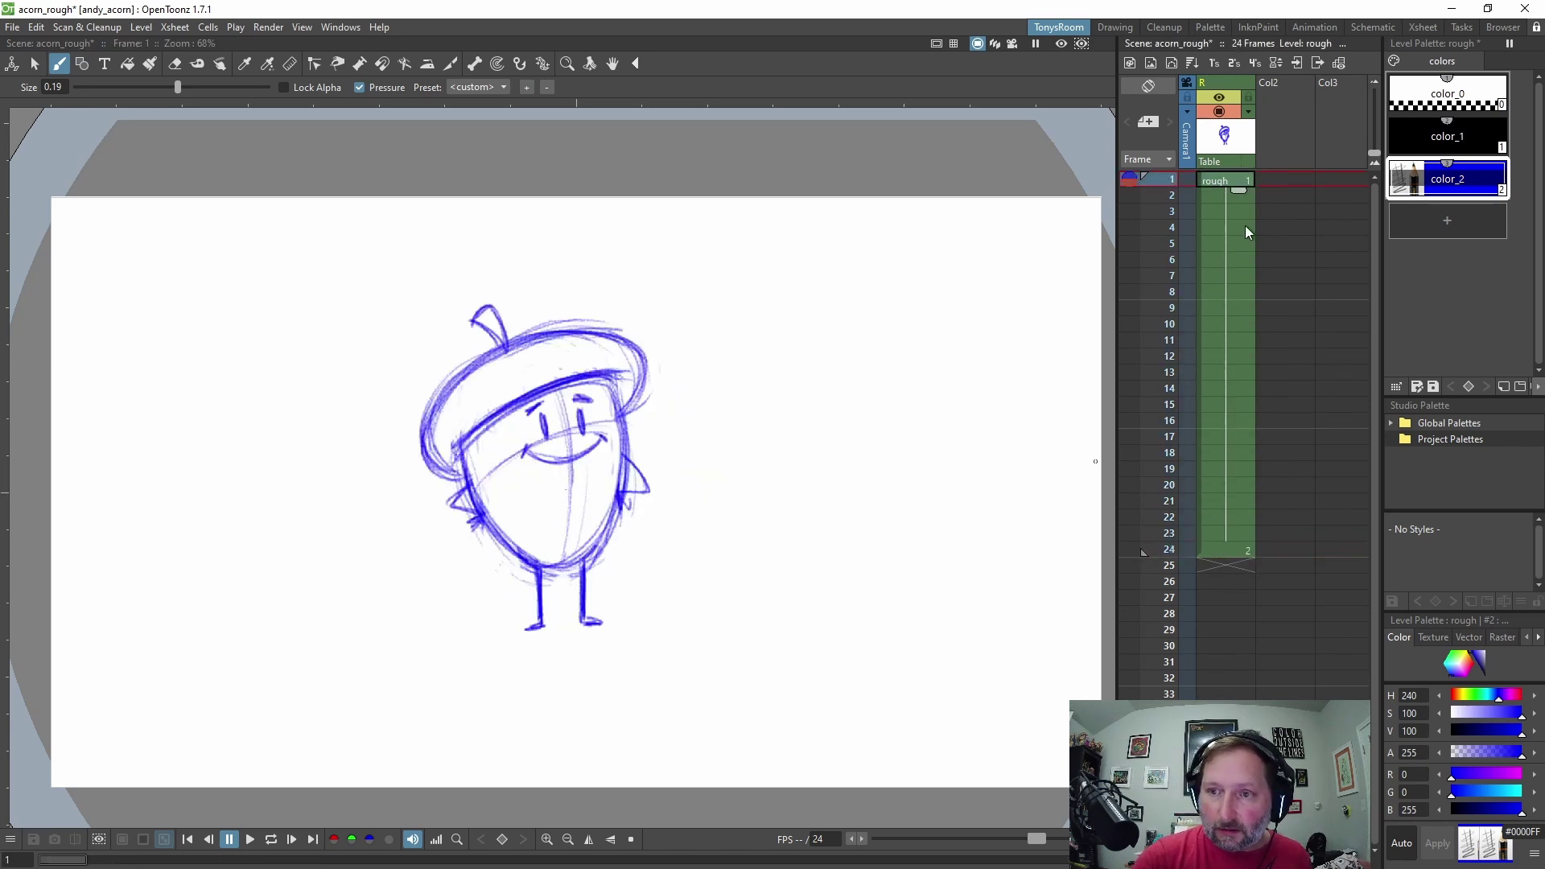
pyautogui.click(1229, 550)
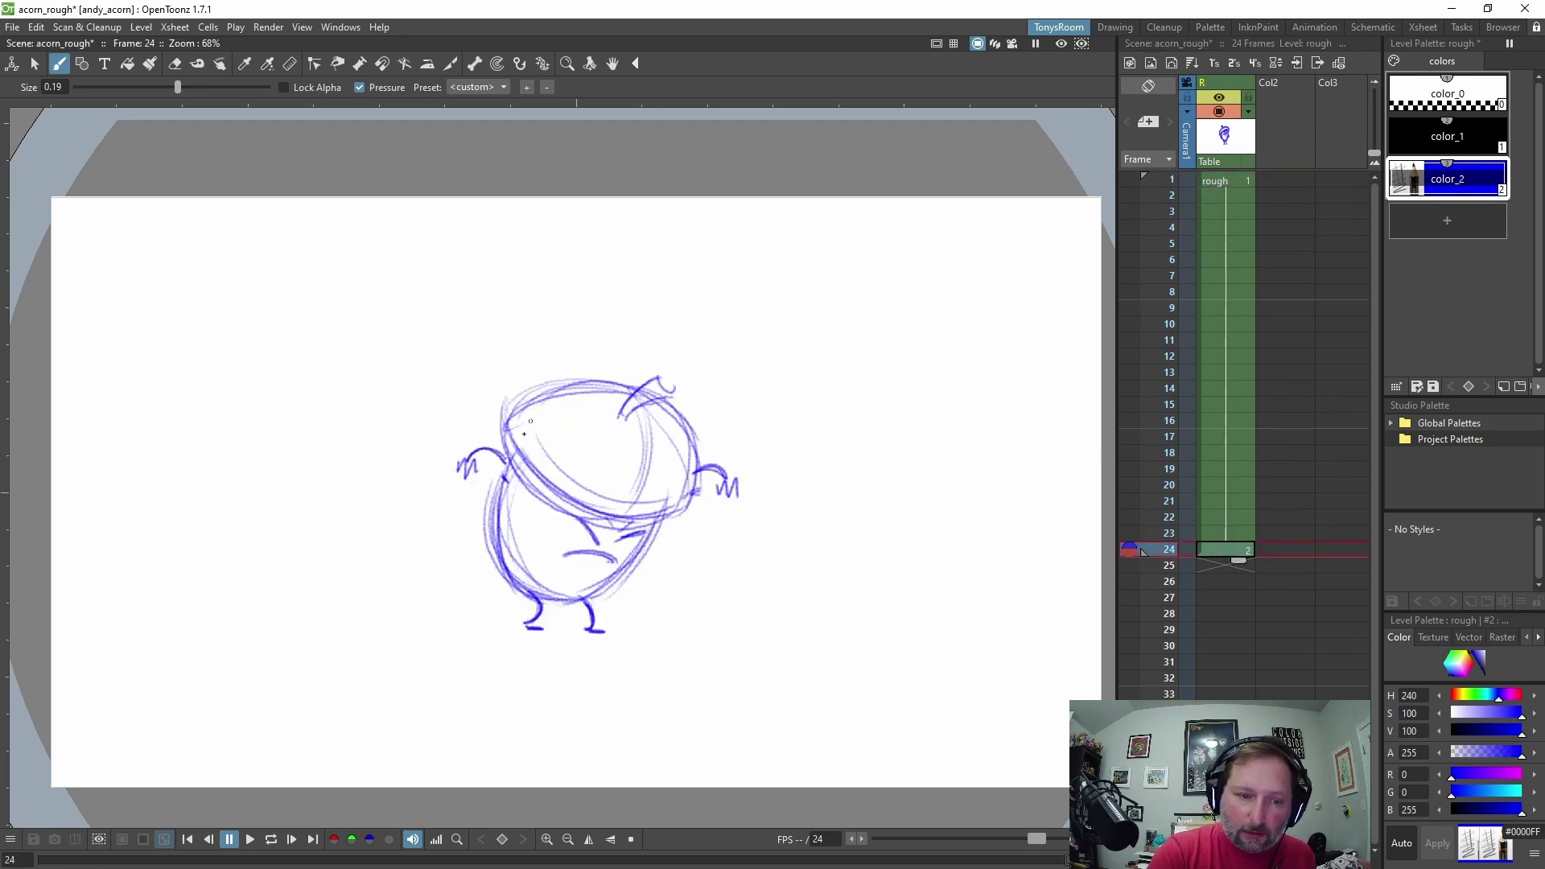
pyautogui.moveTo(508, 460)
pyautogui.mouseDown()
pyautogui.moveTo(493, 529)
pyautogui.moveTo(615, 573)
pyautogui.mouseUp()
pyautogui.moveTo(508, 436)
pyautogui.mouseDown()
pyautogui.moveTo(588, 507)
pyautogui.moveTo(668, 515)
pyautogui.mouseUp()
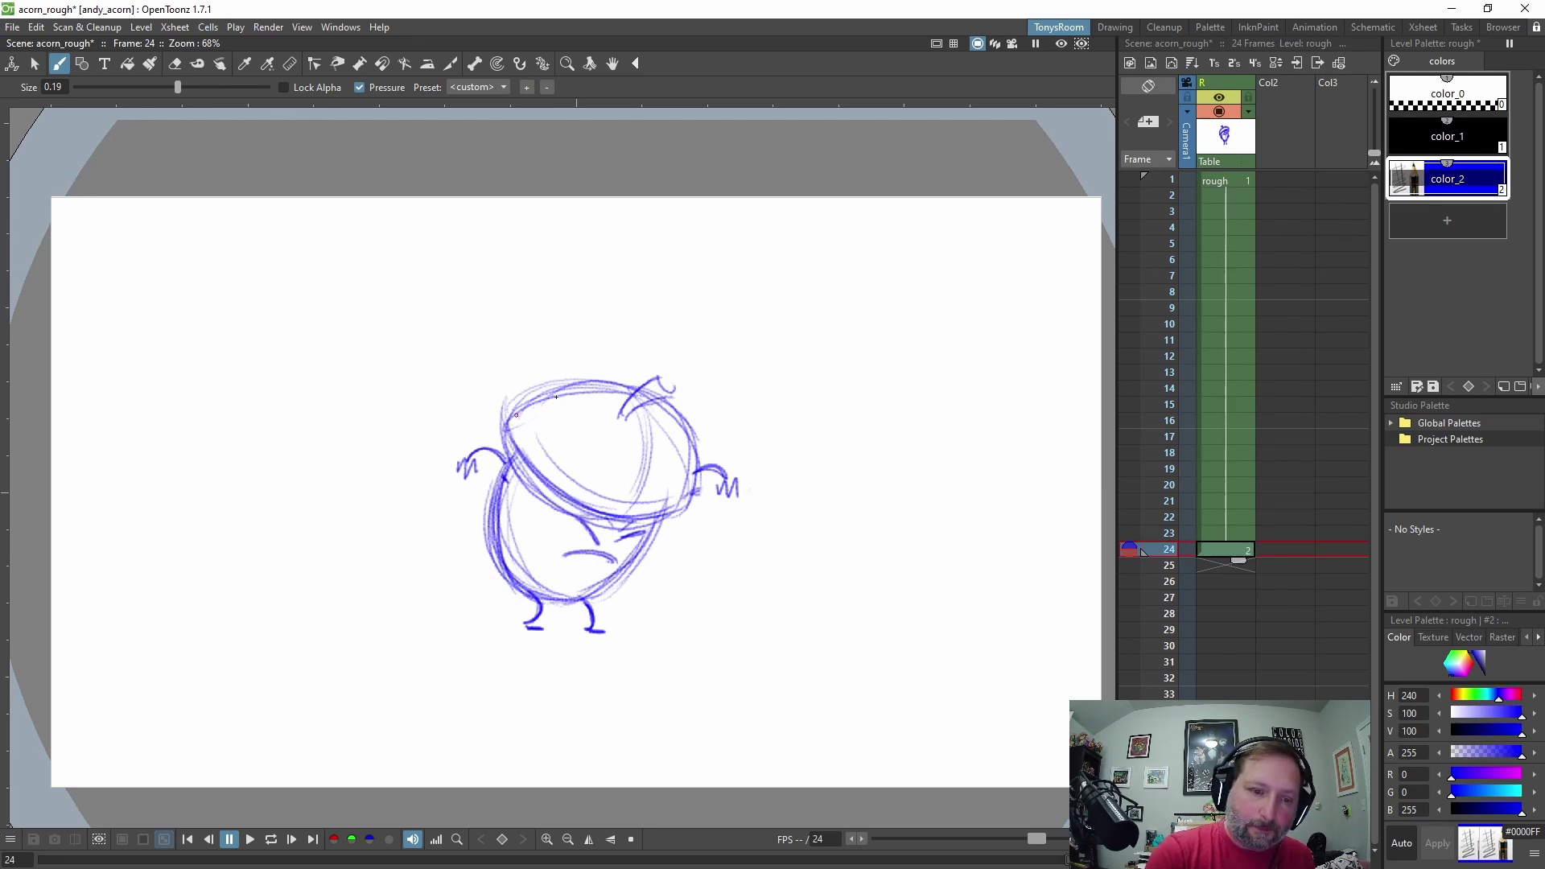
pyautogui.moveTo(566, 396); pyautogui.dragTo(628, 395)
# Check the hotkeys PDF for the frame and drawing navigation shortcuts and return to OpenToonz.
pyautogui.press('.')
pyautogui.hotkey('alt', 'Tab')
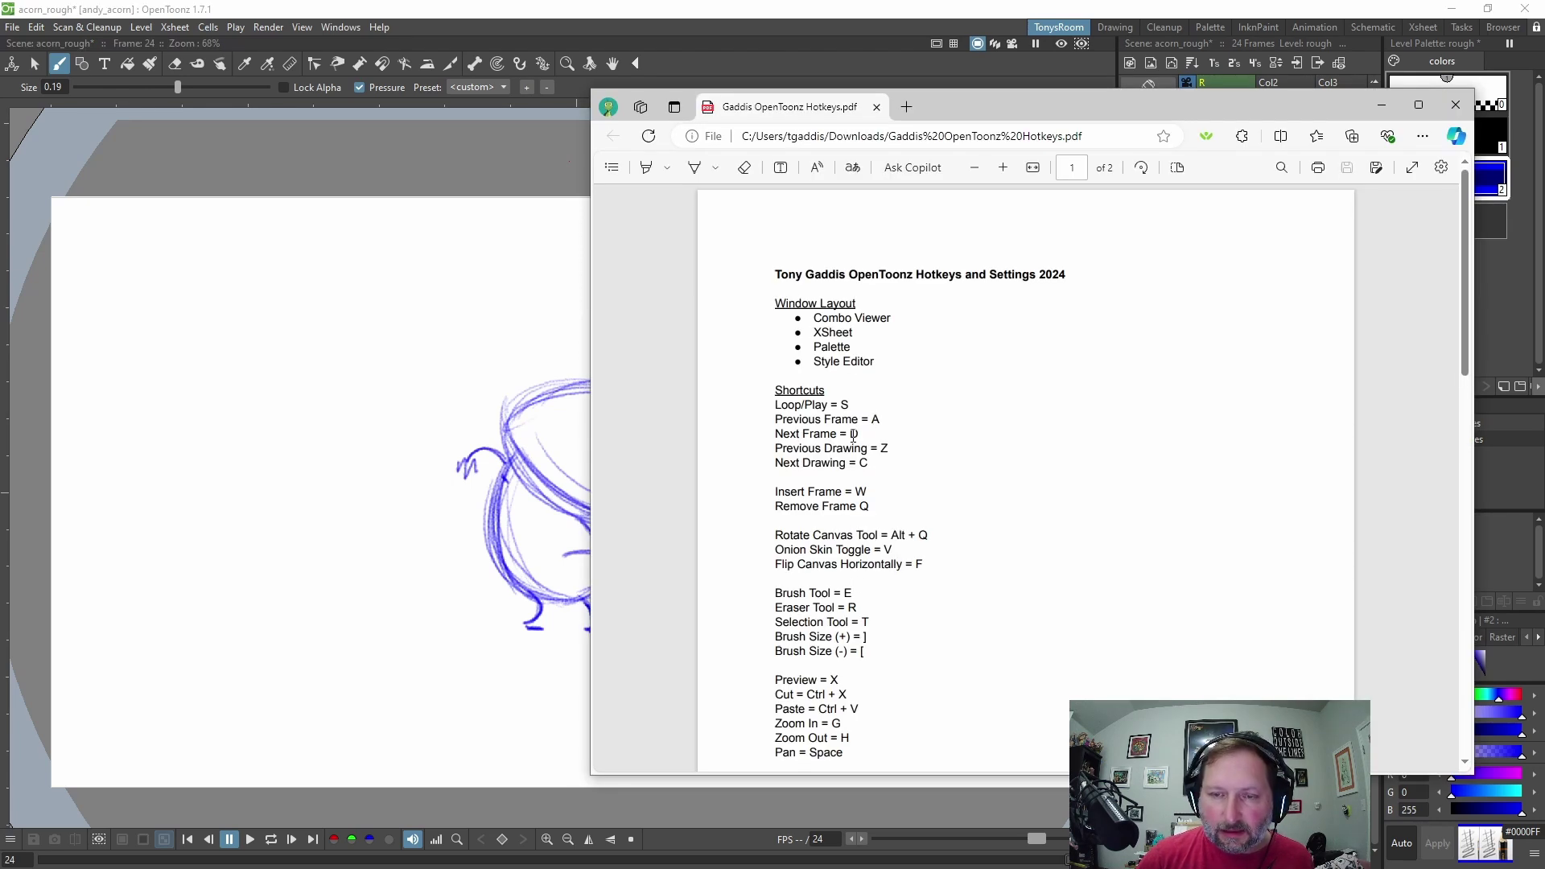
pyautogui.click(961, 5)
# Select the cell at frame 16, jump between the two drawings and step through neighbouring frames of the hold.
pyautogui.click(1235, 424)
pyautogui.press('c')
pyautogui.press(',')
pyautogui.press('Down')
pyautogui.press('Down')
pyautogui.press('Down')
pyautogui.press('Down')
pyautogui.press('Down')
pyautogui.press('Up')
pyautogui.press('Up')
pyautogui.press('Up')
pyautogui.press('Up')
pyautogui.press('Up')
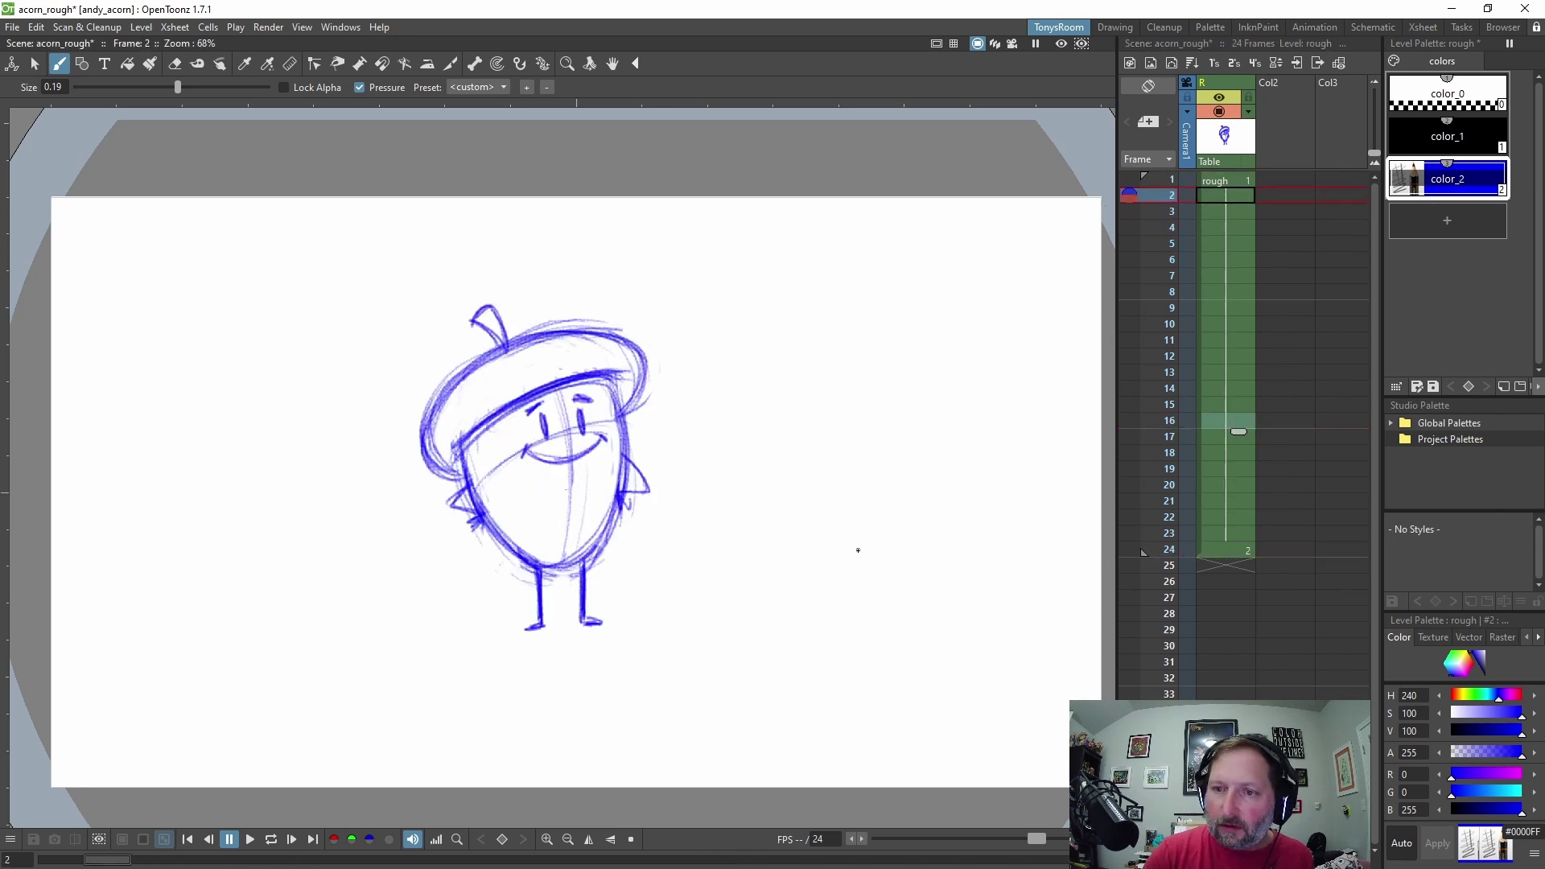
# Step forward and backward through the held frames one at a time with the next and previous frame commands.
pyautogui.press('d')
pyautogui.press('d')
pyautogui.press('d')
pyautogui.press('d')
pyautogui.press('d')
pyautogui.press('d')
pyautogui.press('d')
pyautogui.press('d')
pyautogui.press('d')
pyautogui.press('d')
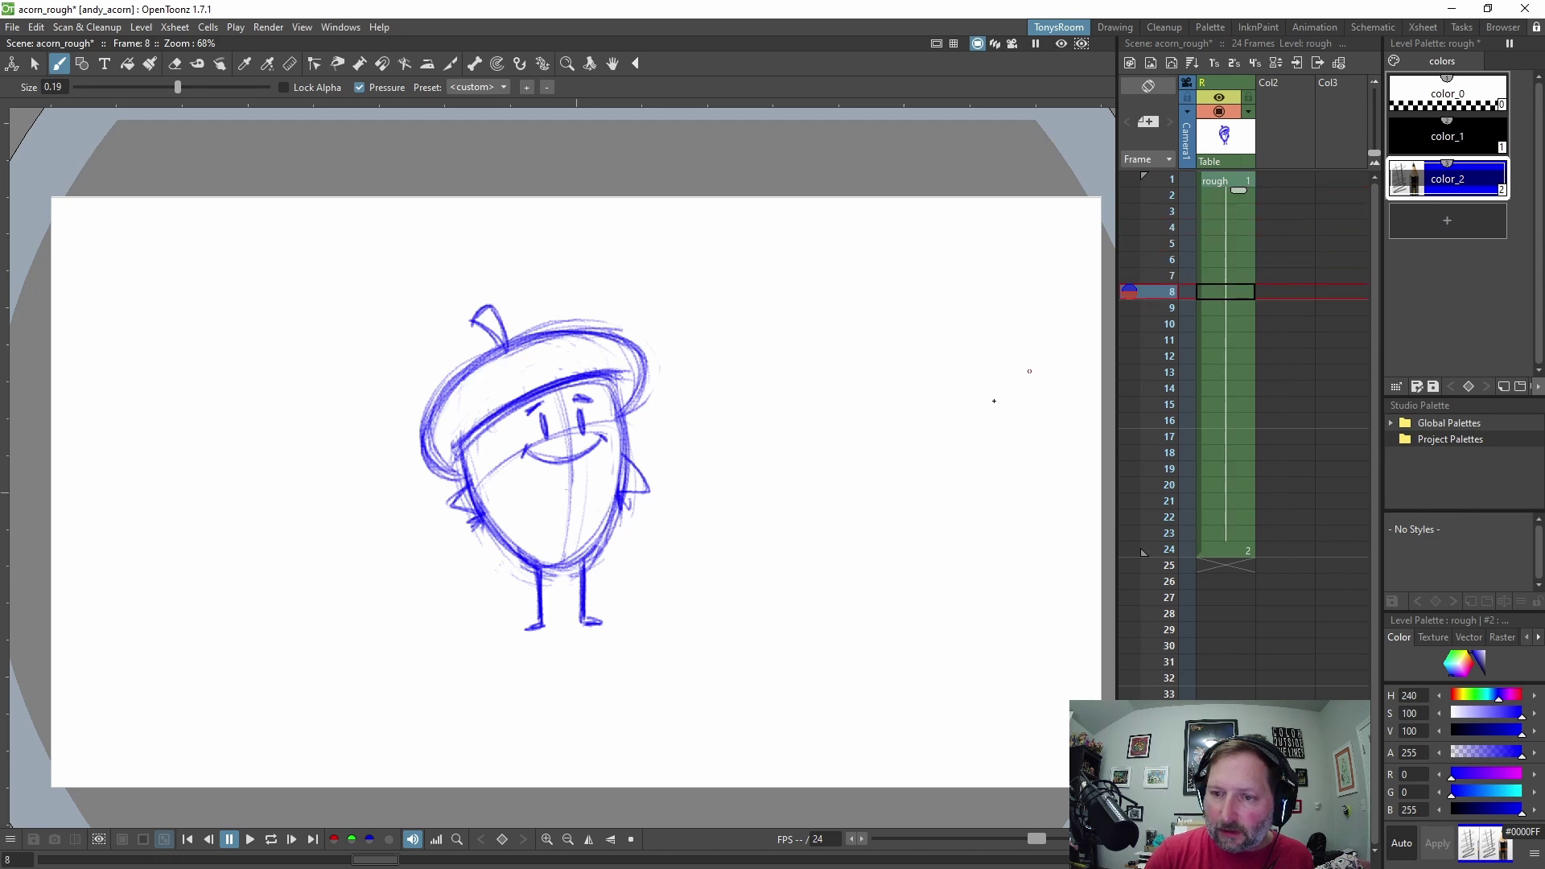
pyautogui.press('d')
pyautogui.press('d')
pyautogui.press('d')
pyautogui.press('d')
pyautogui.press('a')
pyautogui.press('a')
pyautogui.press('a')
pyautogui.press('a')
pyautogui.press('a')
pyautogui.press('a')
pyautogui.press('a')
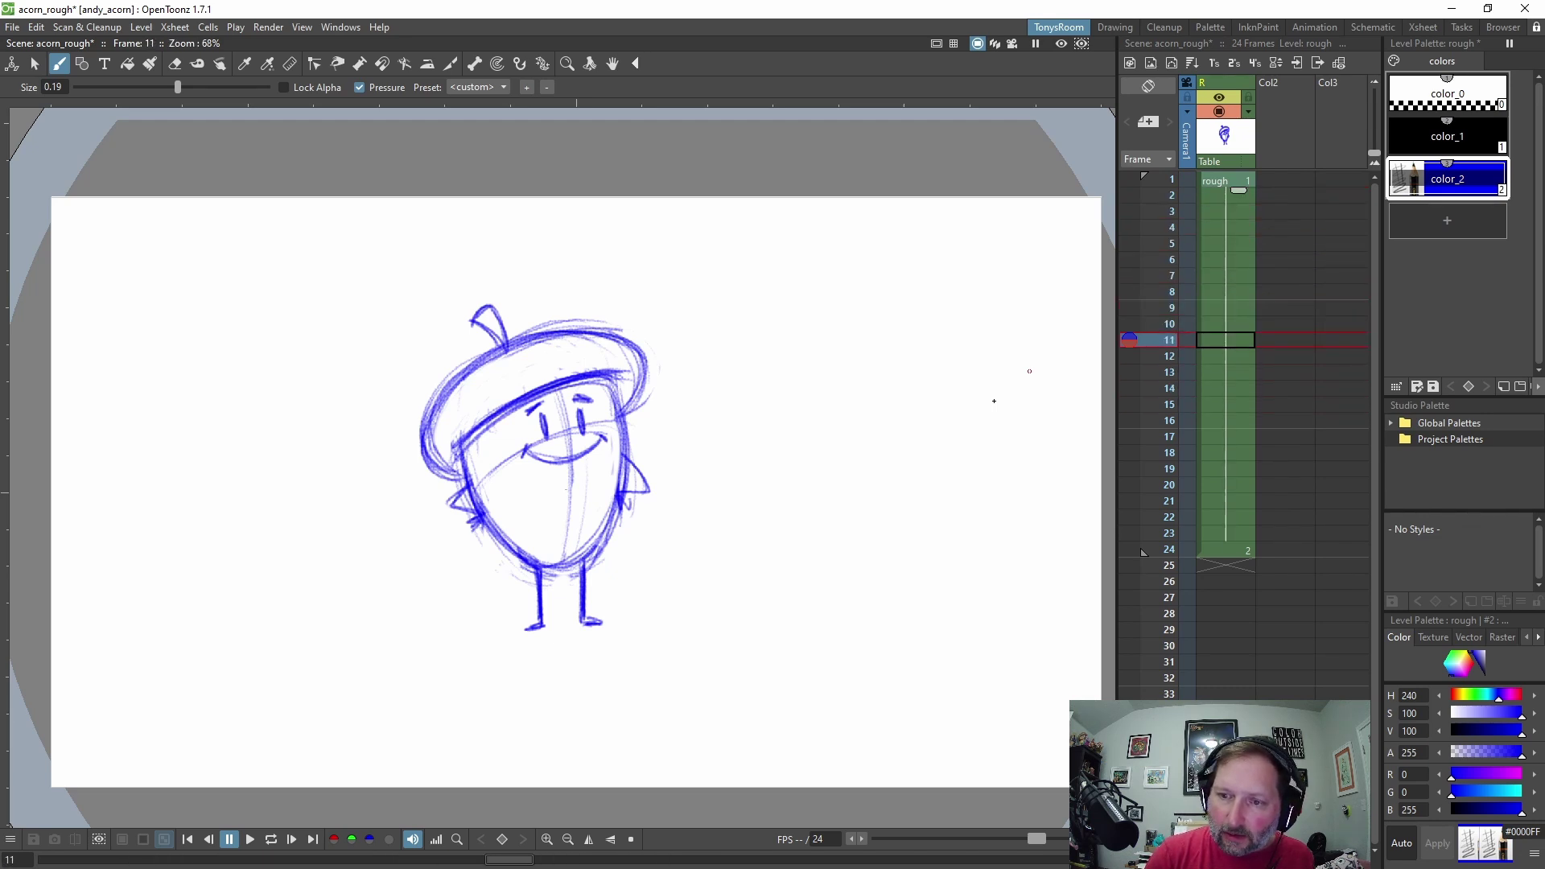
# Step backward and forward through the held frames of the first drawing, one frame at a time.
pyautogui.press('a')
pyautogui.press('a')
pyautogui.press('a')
pyautogui.press('a')
pyautogui.press('a')
pyautogui.press('d')
pyautogui.press('d')
pyautogui.press('d')
pyautogui.press('d')
pyautogui.hotkey('shift', '.')
pyautogui.hotkey('shift', '.')
pyautogui.hotkey('shift', '.')
pyautogui.hotkey('shift', '.')
pyautogui.hotkey('shift', '.')
pyautogui.hotkey('shift', '.')
# Flip repeatedly between the drawings at frames 1 and 24 to compare the two poses.
pyautogui.press('.')
pyautogui.press(',')
pyautogui.press('.')
pyautogui.press(',')
pyautogui.press('.')
pyautogui.press(',')
pyautogui.press('.')
pyautogui.press(',')
pyautogui.press('.')
pyautogui.press(',')
pyautogui.press('.')
pyautogui.press(',')
pyautogui.press('.')
pyautogui.press(',')
pyautogui.press('.')
pyautogui.press(',')
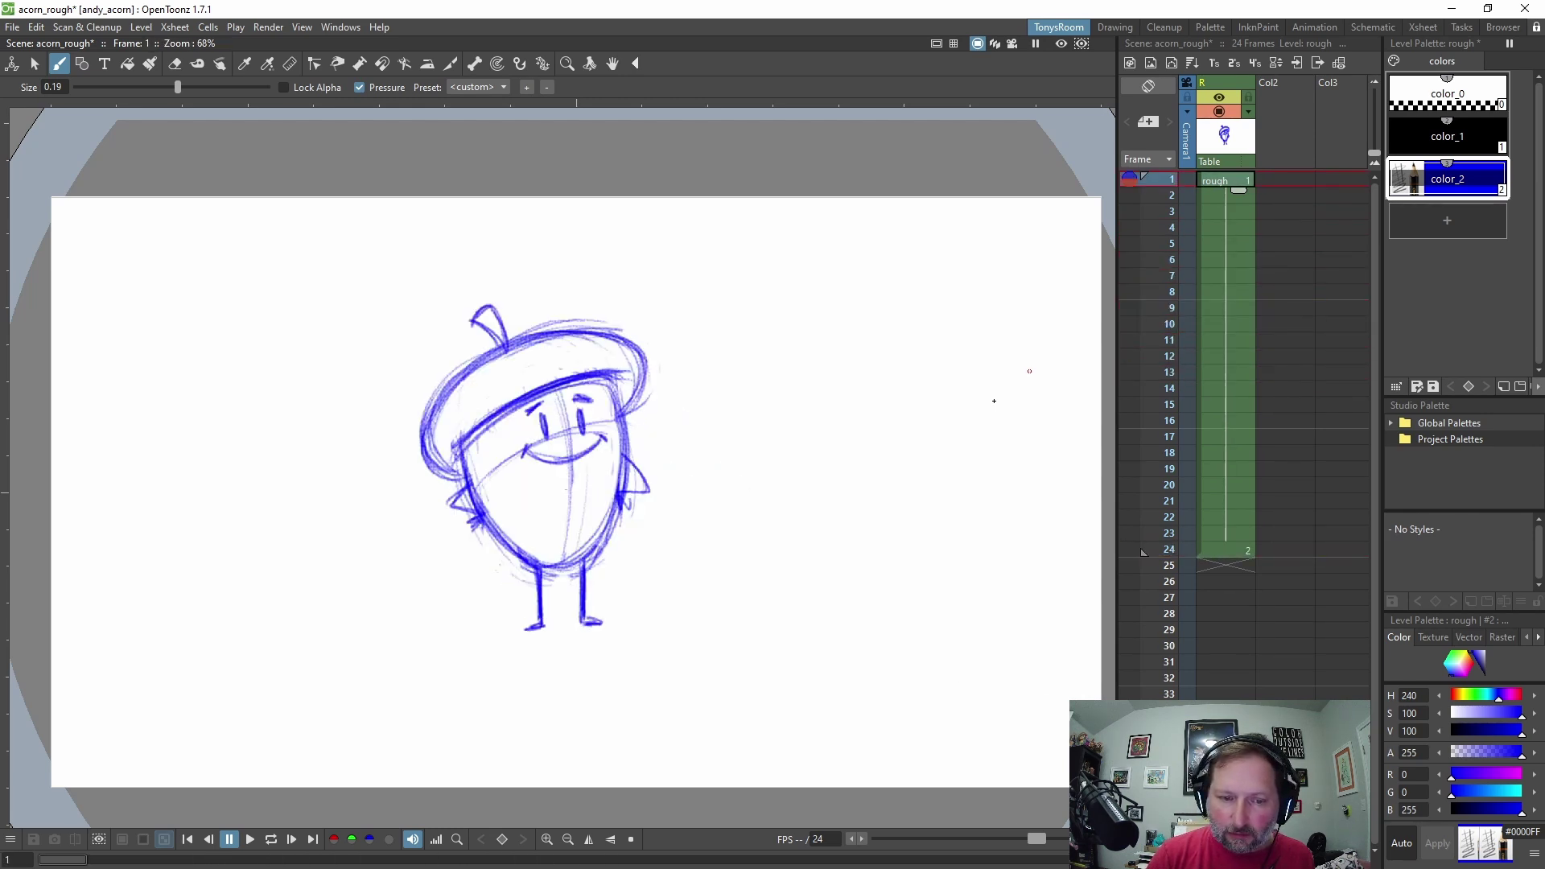
pyautogui.press('.')
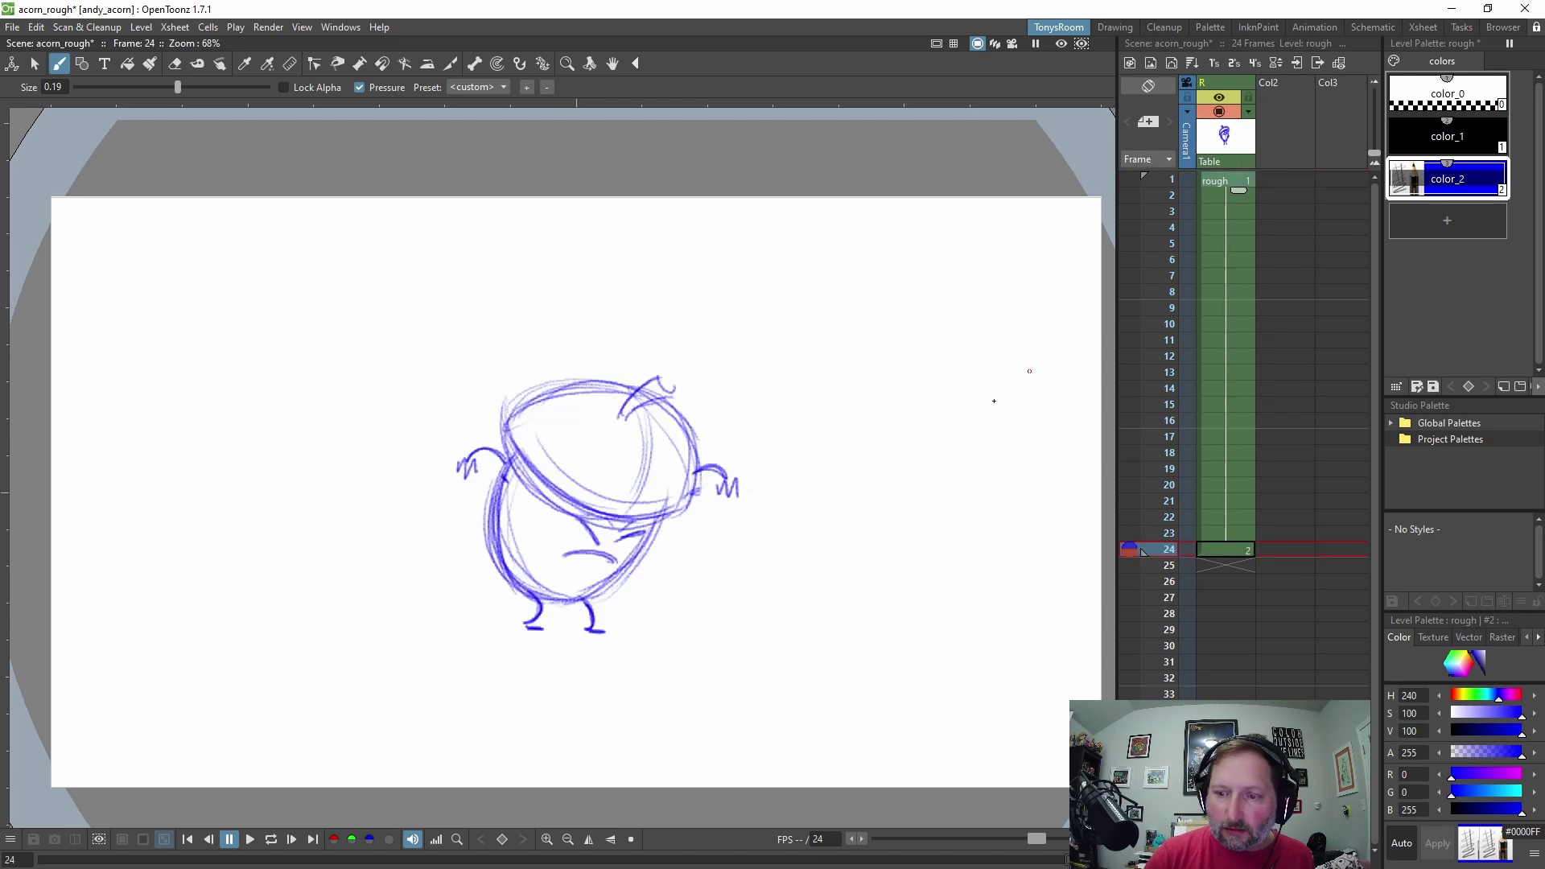
# Extend the exposure of the drawing at frame 24 so it holds through frame 30.
pyautogui.click(1239, 550)
pyautogui.press("'")
pyautogui.press("'")
pyautogui.press("'")
pyautogui.press("'")
pyautogui.press("'")
pyautogui.press("'")
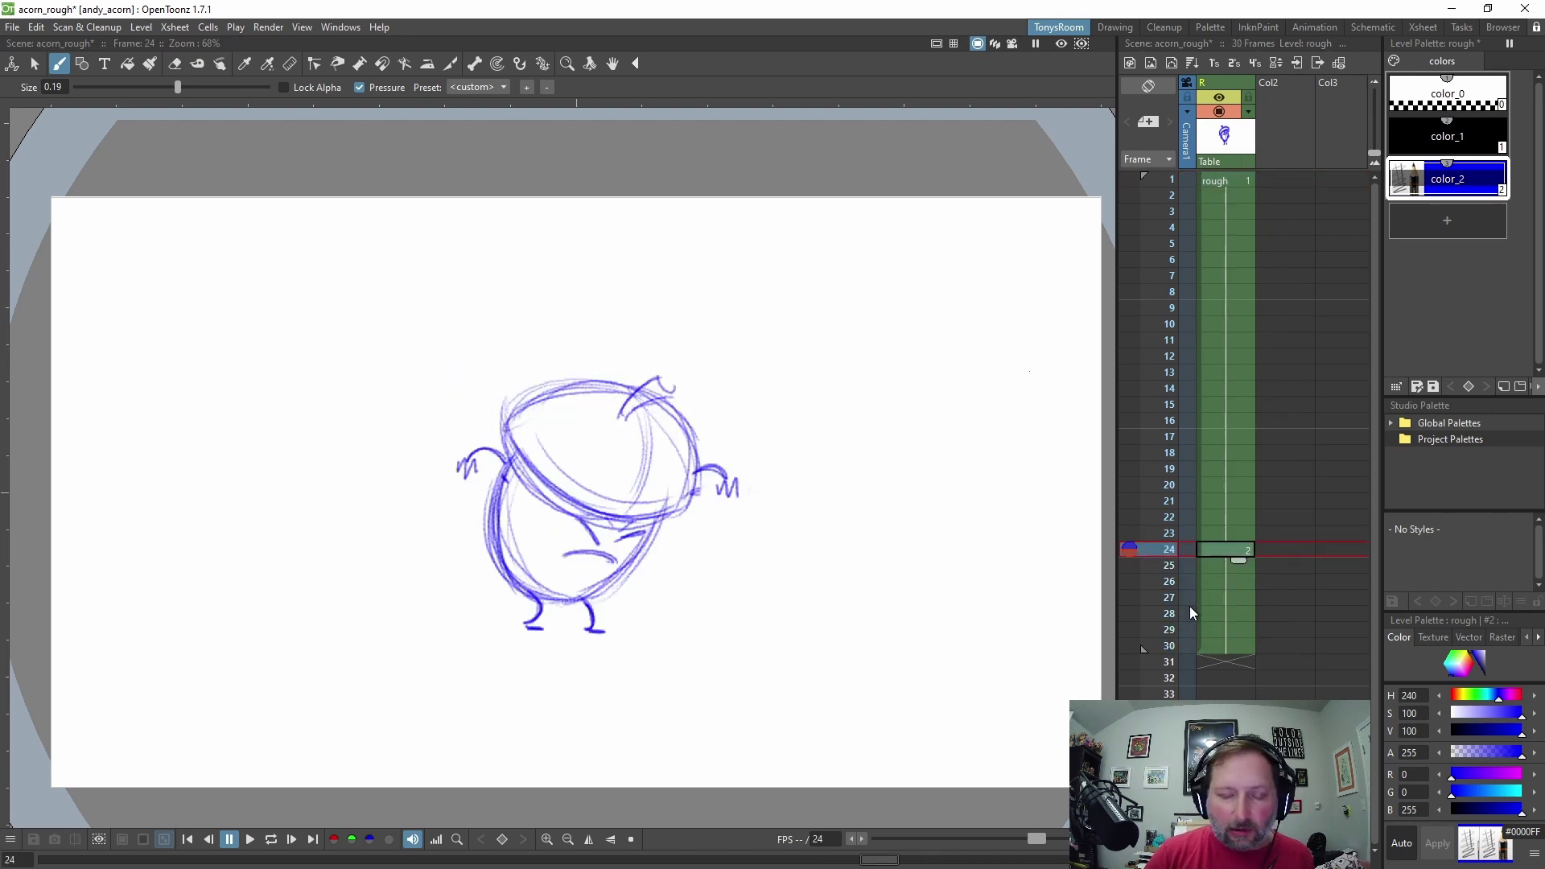
# Step to the end of the second drawing's hold, extend it one more frame and go to frame 31.
pyautogui.press('.')
pyautogui.press('.')
pyautogui.press('.')
pyautogui.press('.')
pyautogui.press('.')
pyautogui.press('.')
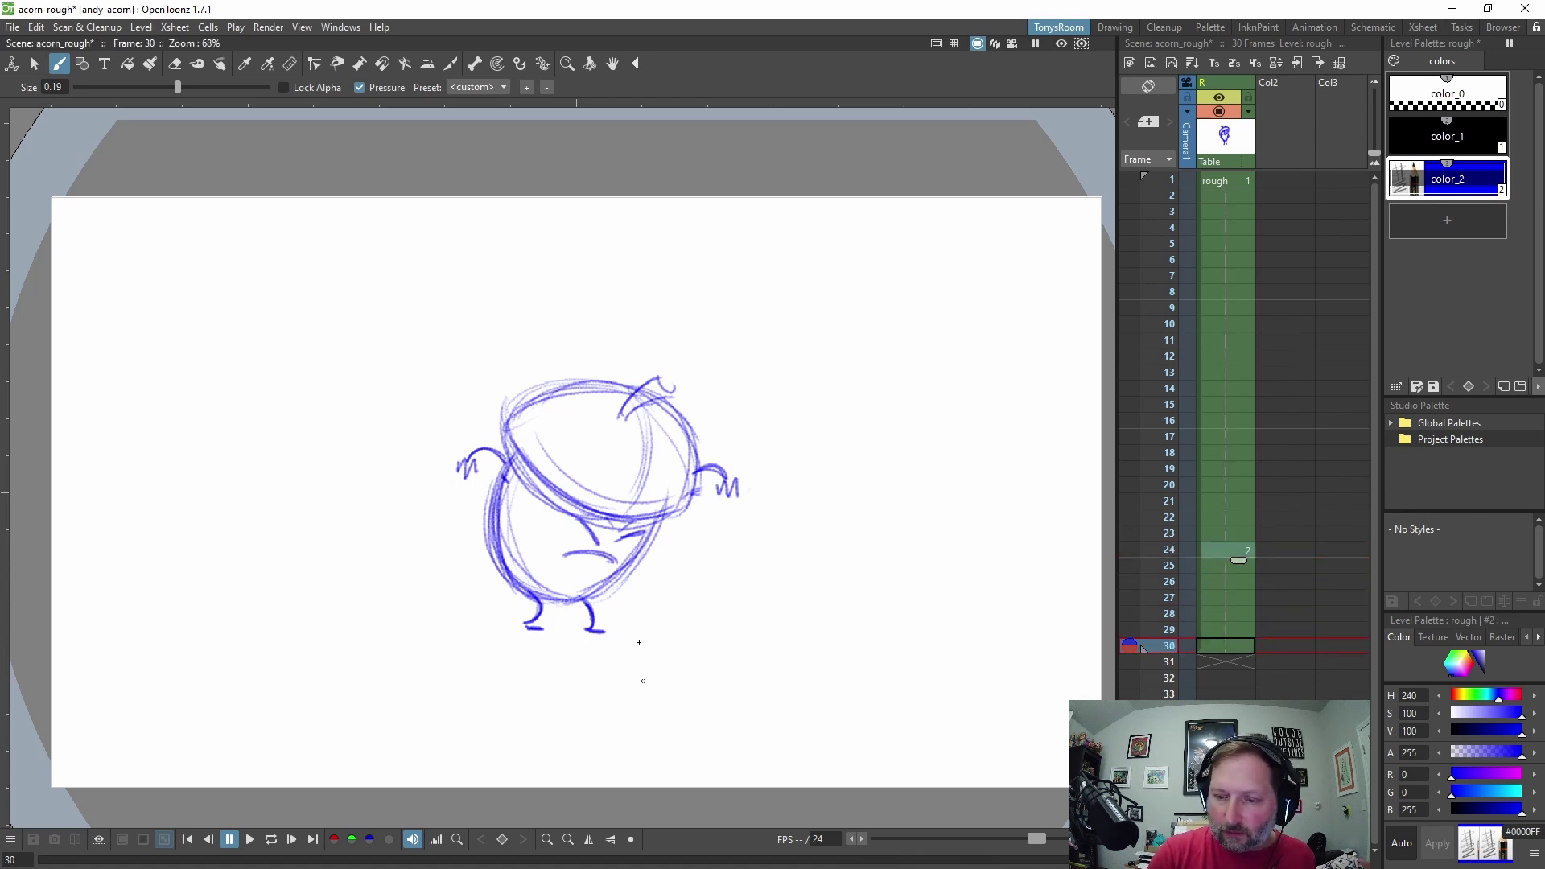
pyautogui.press("'")
pyautogui.press('.')
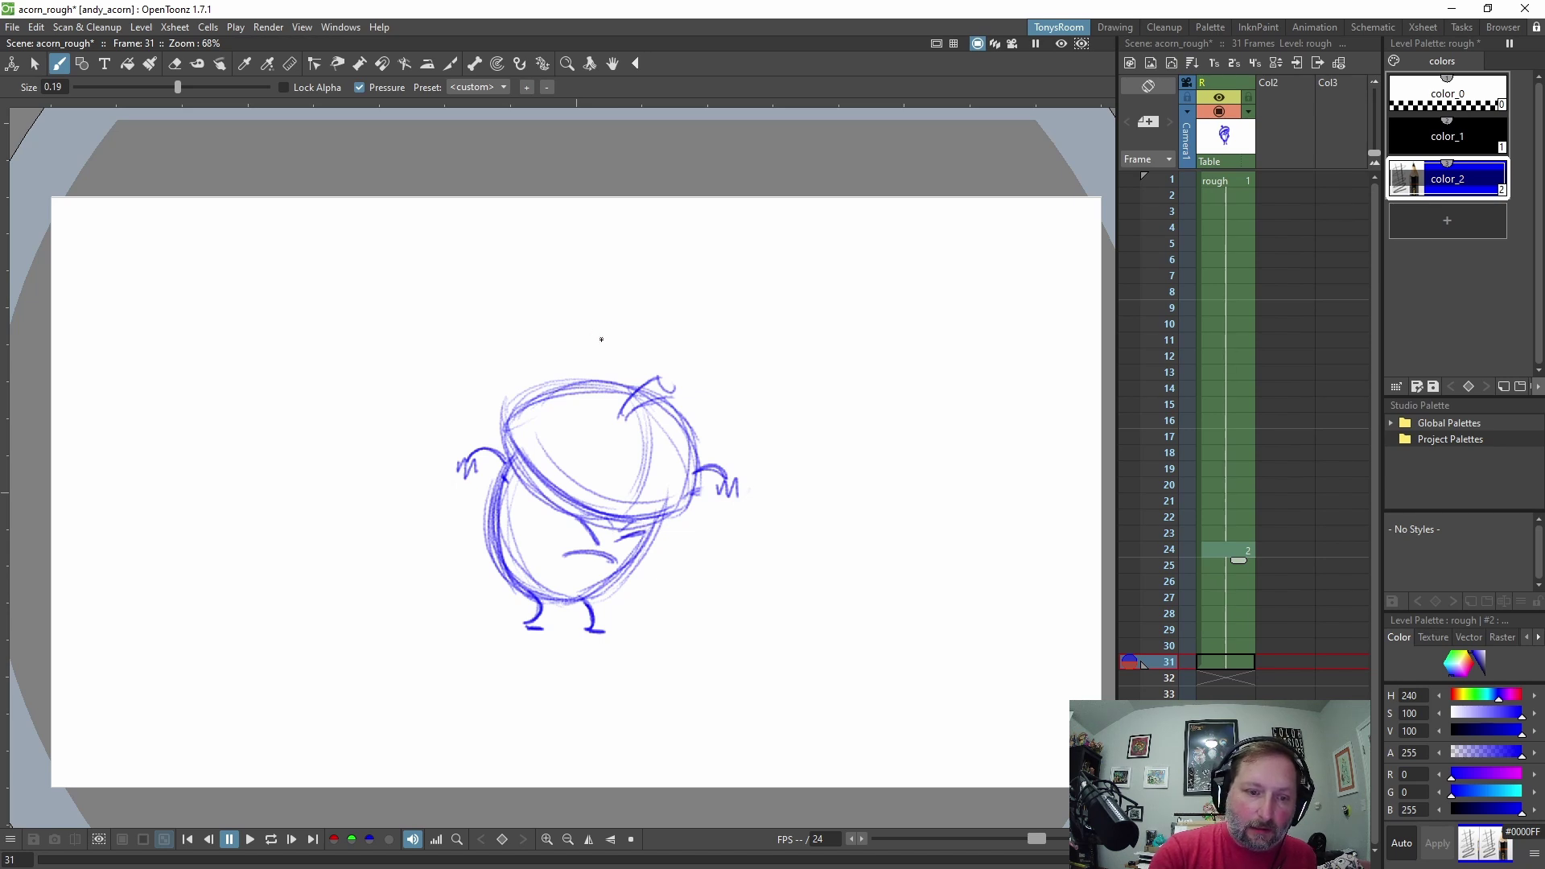
# Rough out the leaping acorn's tilted body outline and curved guide line in a new drawing at frame 31.
pyautogui.moveTo(389, 321); pyautogui.dragTo(568, 299)
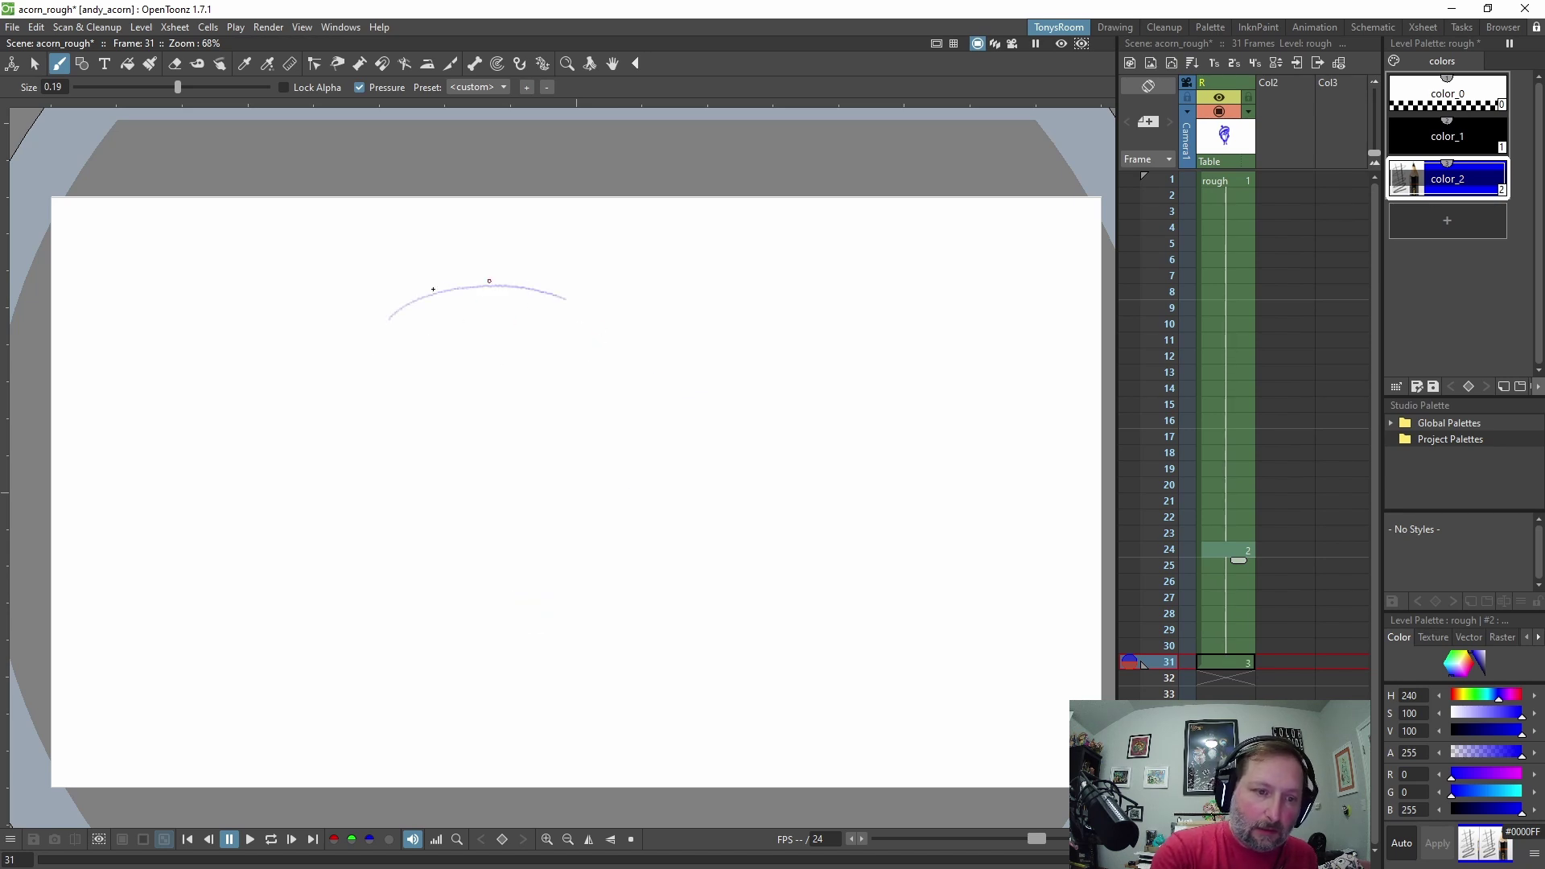
pyautogui.moveTo(375, 356); pyautogui.dragTo(374, 401)
pyautogui.moveTo(398, 298)
pyautogui.mouseDown()
pyautogui.moveTo(433, 454)
pyautogui.moveTo(447, 440)
pyautogui.moveTo(471, 452)
pyautogui.moveTo(563, 388)
pyautogui.mouseUp()
pyautogui.moveTo(475, 458); pyautogui.dragTo(583, 379)
pyautogui.moveTo(485, 429); pyautogui.dragTo(575, 367)
pyautogui.moveTo(535, 287)
pyautogui.mouseDown()
pyautogui.moveTo(585, 326)
pyautogui.moveTo(587, 363)
pyautogui.mouseUp()
pyautogui.moveTo(587, 372)
pyautogui.mouseDown()
pyautogui.moveTo(458, 465)
pyautogui.moveTo(593, 370)
pyautogui.moveTo(544, 284)
pyautogui.moveTo(582, 378)
pyautogui.mouseUp()
pyautogui.moveTo(570, 292); pyautogui.dragTo(592, 370)
pyautogui.moveTo(598, 356)
pyautogui.mouseDown()
pyautogui.moveTo(437, 296)
pyautogui.moveTo(417, 314)
pyautogui.mouseUp()
pyautogui.moveTo(466, 282)
pyautogui.mouseDown()
pyautogui.moveTo(524, 296)
pyautogui.moveTo(467, 433)
pyautogui.moveTo(458, 269)
pyautogui.moveTo(517, 320)
pyautogui.moveTo(472, 423)
pyautogui.mouseUp()
# Draw the leaping acorn's eyes, brows and smile on the cap end of the body.
pyautogui.press('.')
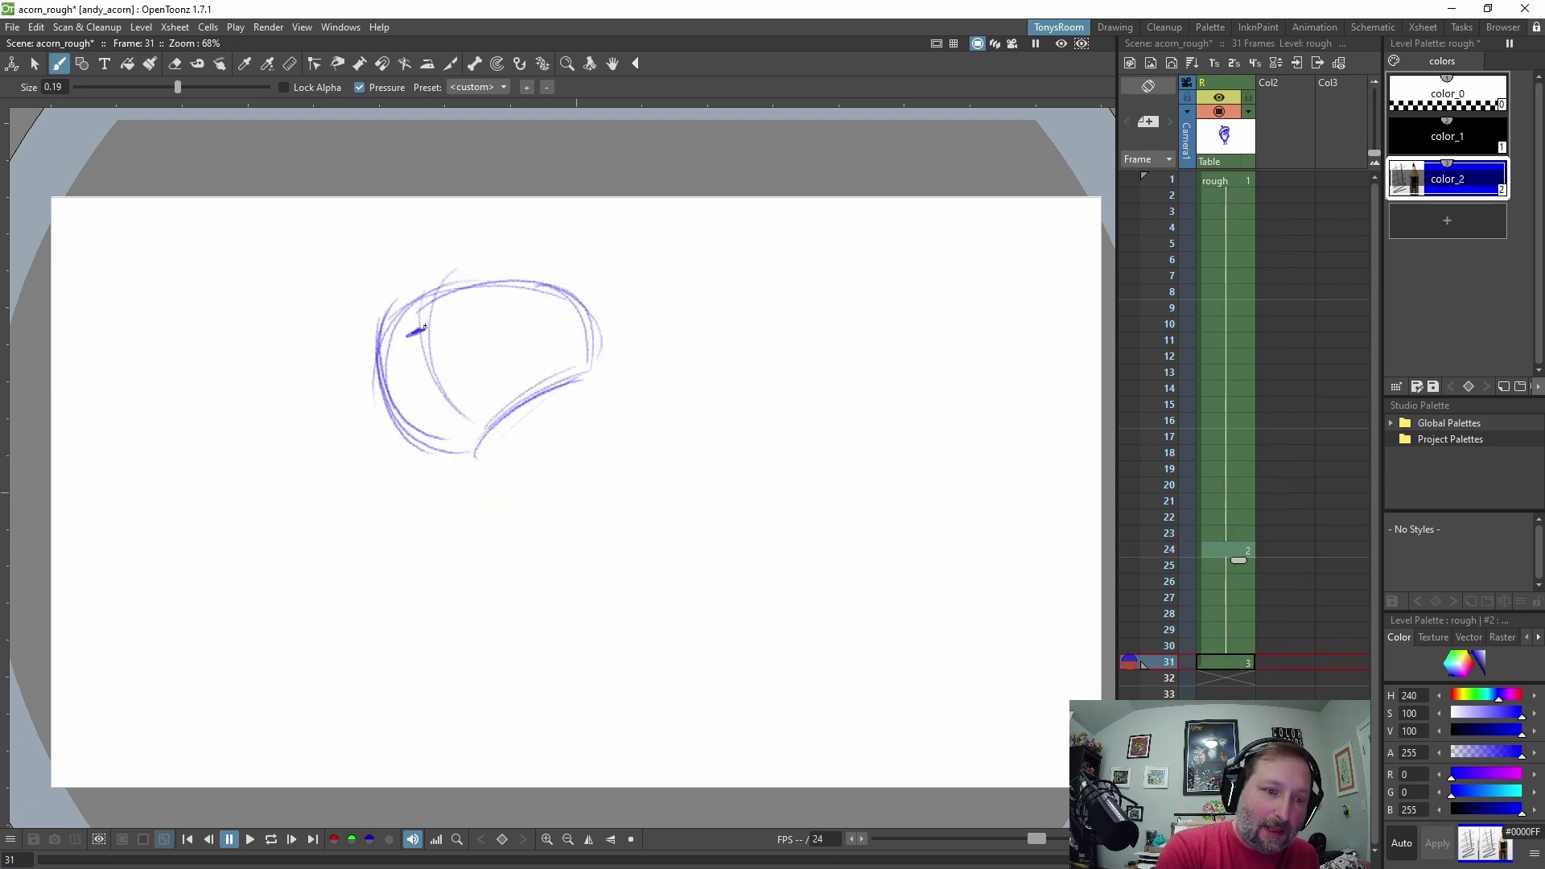
pyautogui.moveTo(463, 294); pyautogui.dragTo(455, 336)
pyautogui.hotkey('ctrl', 'space')
pyautogui.moveTo(577, 304)
pyautogui.mouseDown()
pyautogui.moveTo(573, 508)
pyautogui.moveTo(480, 523)
pyautogui.mouseUp()
pyautogui.moveTo(691, 570); pyautogui.dragTo(692, 628)
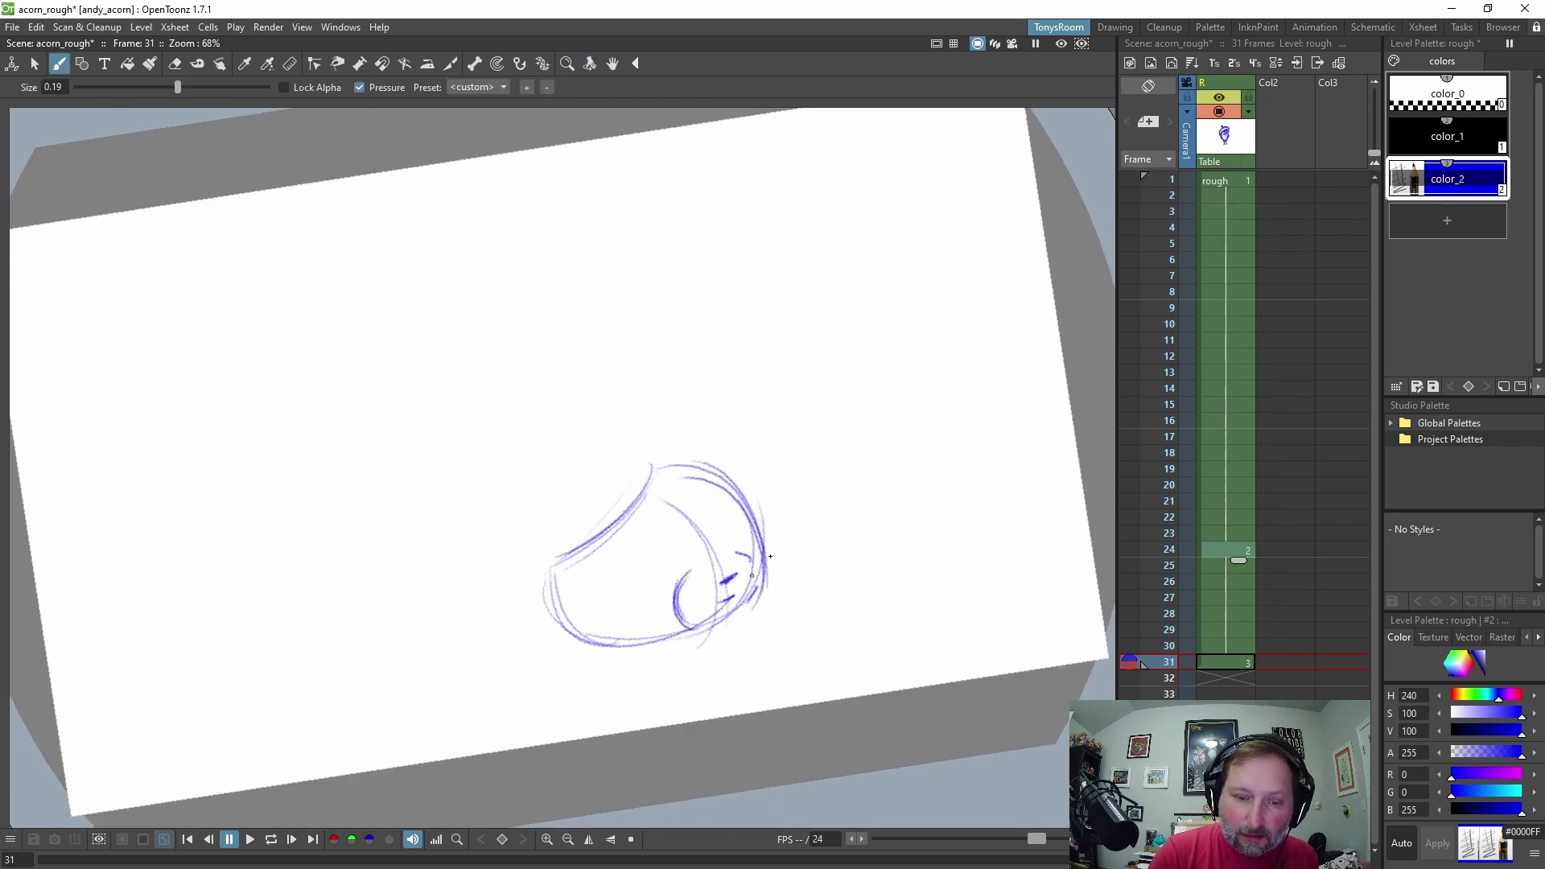
# Draw the curved cap wrapped around the leaping acorn's head and add a flared stem.
pyautogui.moveTo(813, 534)
pyautogui.mouseDown()
pyautogui.moveTo(586, 290)
pyautogui.moveTo(550, 378)
pyautogui.moveTo(507, 241)
pyautogui.moveTo(532, 224)
pyautogui.mouseUp()
pyautogui.moveTo(488, 380)
pyautogui.mouseDown()
pyautogui.moveTo(548, 220)
pyautogui.moveTo(639, 251)
pyautogui.mouseUp()
pyautogui.moveTo(507, 406)
pyautogui.mouseDown()
pyautogui.moveTo(515, 245)
pyautogui.moveTo(594, 214)
pyautogui.mouseUp()
pyautogui.moveTo(482, 302)
pyautogui.mouseDown()
pyautogui.moveTo(463, 254)
pyautogui.moveTo(481, 240)
pyautogui.mouseUp()
pyautogui.moveTo(677, 253)
pyautogui.mouseDown()
pyautogui.moveTo(558, 223)
pyautogui.moveTo(468, 240)
pyautogui.mouseUp()
pyautogui.moveTo(338, 384); pyautogui.dragTo(325, 410)
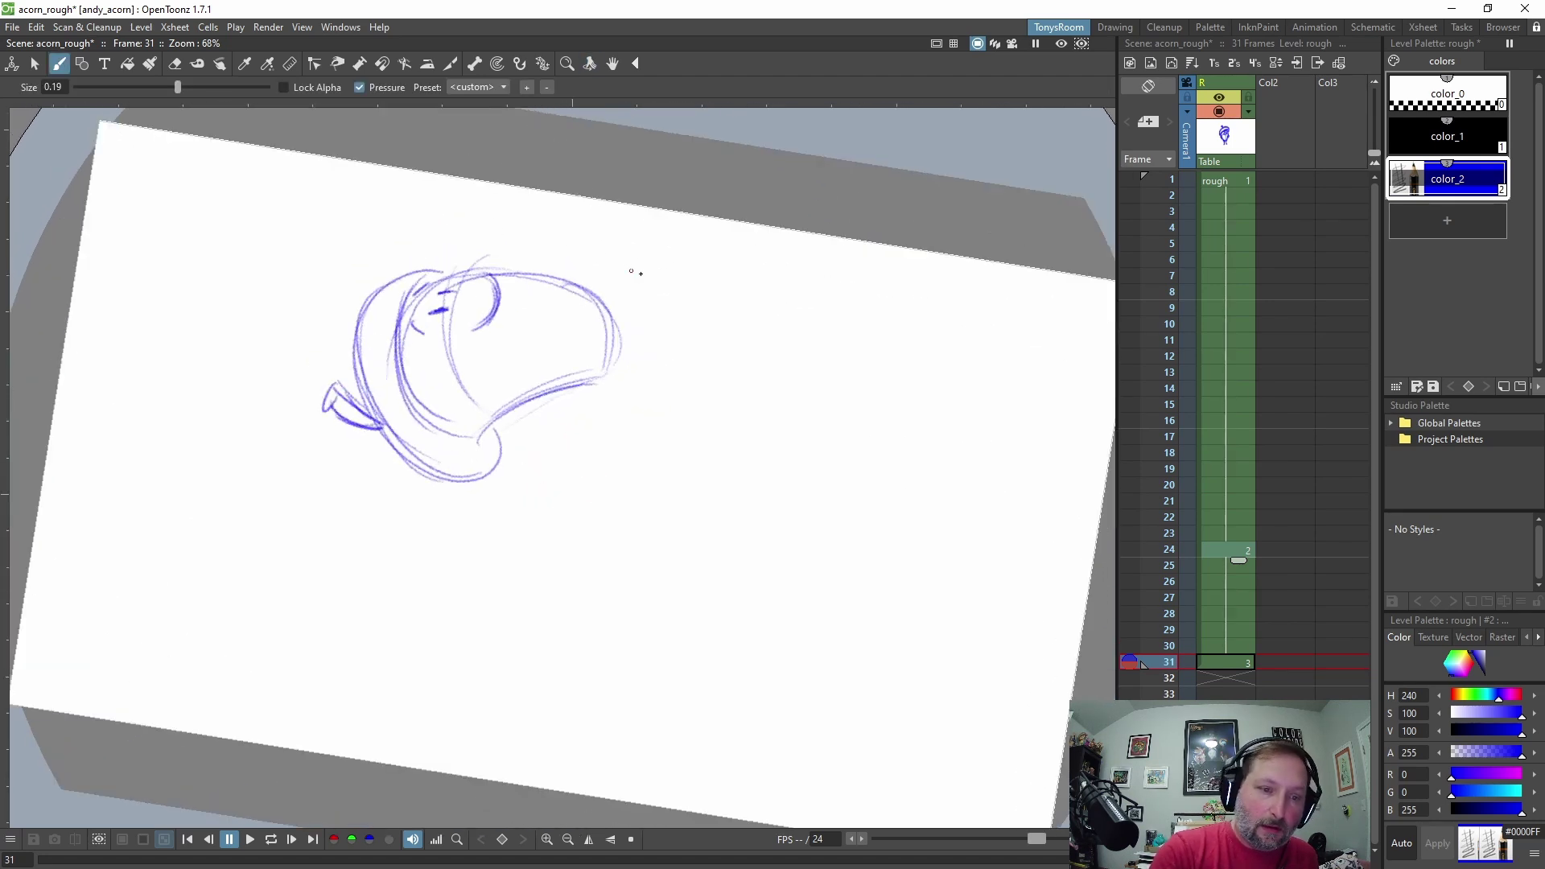
# Draw the leaping acorn's two outstretched arms with spread fingers beside the cap and stem.
pyautogui.moveTo(637, 411); pyautogui.dragTo(594, 429)
pyautogui.moveTo(393, 402)
pyautogui.mouseDown()
pyautogui.moveTo(478, 440)
pyautogui.moveTo(396, 461)
pyautogui.mouseUp()
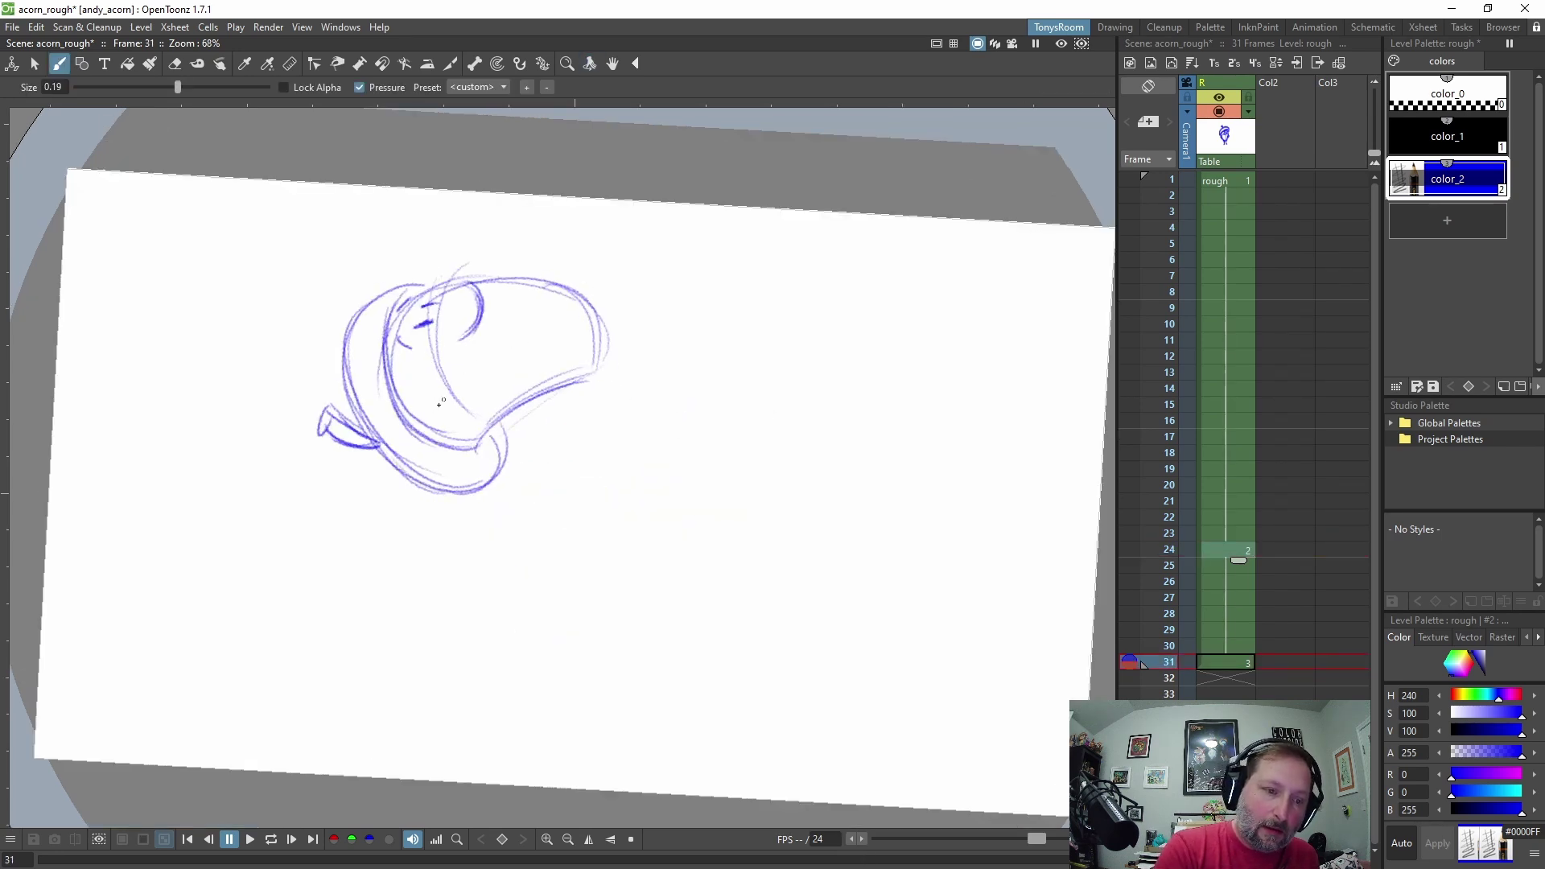
pyautogui.moveTo(457, 389)
pyautogui.mouseDown()
pyautogui.moveTo(392, 470)
pyautogui.moveTo(393, 500)
pyautogui.mouseUp()
pyautogui.hotkey('ctrl', 'z')
pyautogui.moveTo(392, 475); pyautogui.dragTo(400, 498)
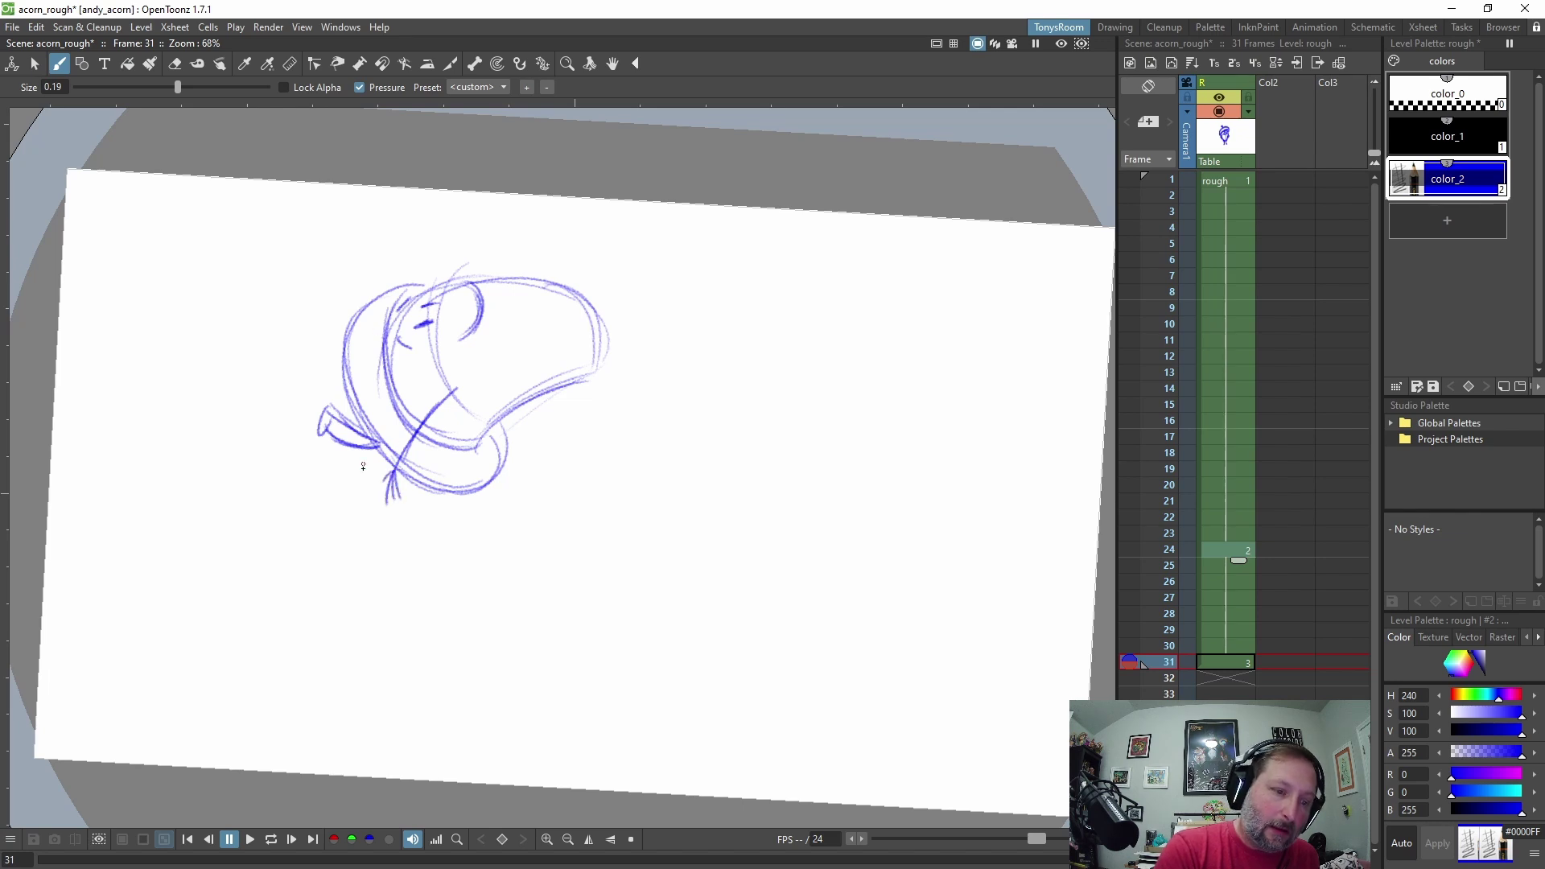
pyautogui.moveTo(356, 449); pyautogui.dragTo(341, 497)
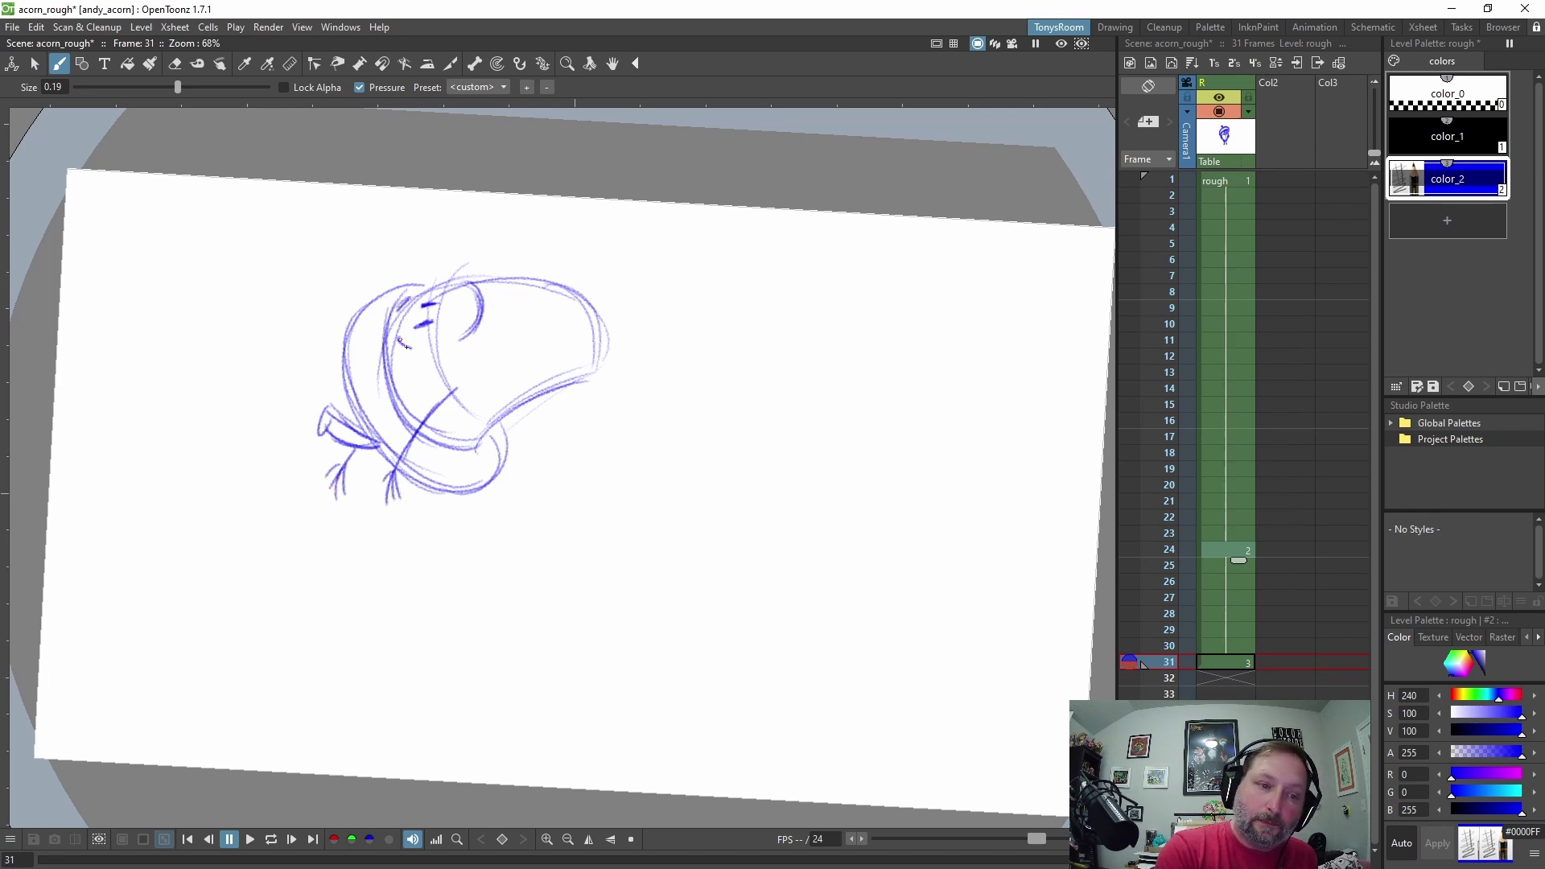
# Draw two legs trailing from the narrow end of the body and reinforce the cap's outline.
pyautogui.moveTo(419, 347); pyautogui.dragTo(625, 621)
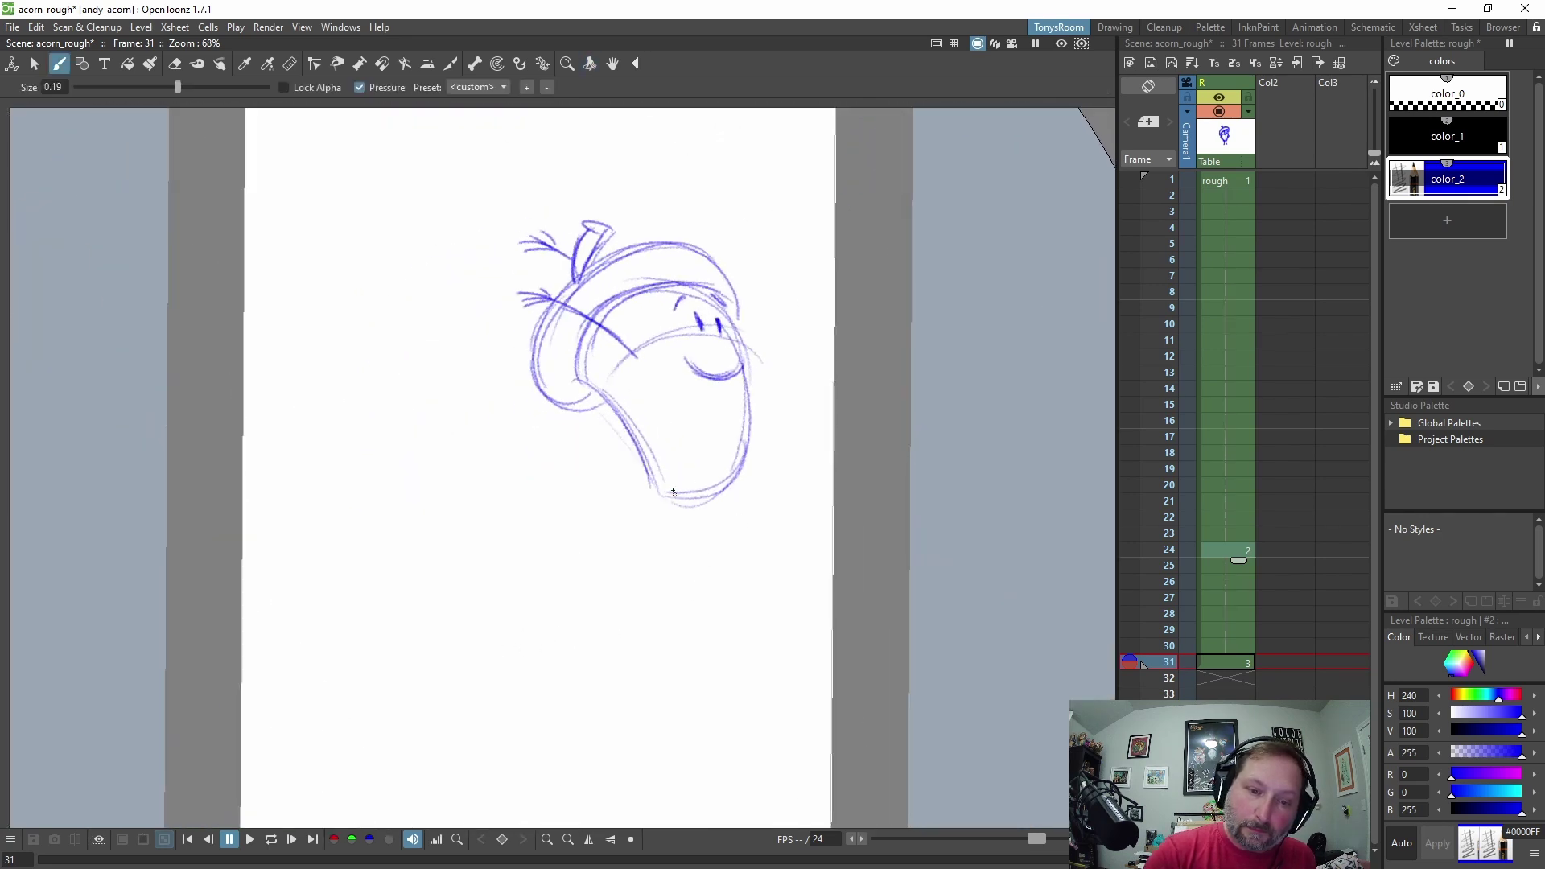
pyautogui.moveTo(674, 477)
pyautogui.mouseDown()
pyautogui.moveTo(662, 550)
pyautogui.moveTo(690, 539)
pyautogui.moveTo(651, 573)
pyautogui.moveTo(678, 569)
pyautogui.mouseUp()
pyautogui.hotkey('ctrl', 'space')
pyautogui.moveTo(623, 400)
pyautogui.mouseDown()
pyautogui.moveTo(588, 381)
pyautogui.moveTo(496, 408)
pyautogui.moveTo(503, 483)
pyautogui.moveTo(483, 506)
pyautogui.mouseUp()
pyautogui.moveTo(476, 449)
pyautogui.mouseDown()
pyautogui.moveTo(560, 383)
pyautogui.moveTo(515, 280)
pyautogui.moveTo(442, 291)
pyautogui.mouseUp()
pyautogui.moveTo(389, 332); pyautogui.dragTo(409, 431)
pyautogui.moveTo(414, 296); pyautogui.dragTo(338, 325)
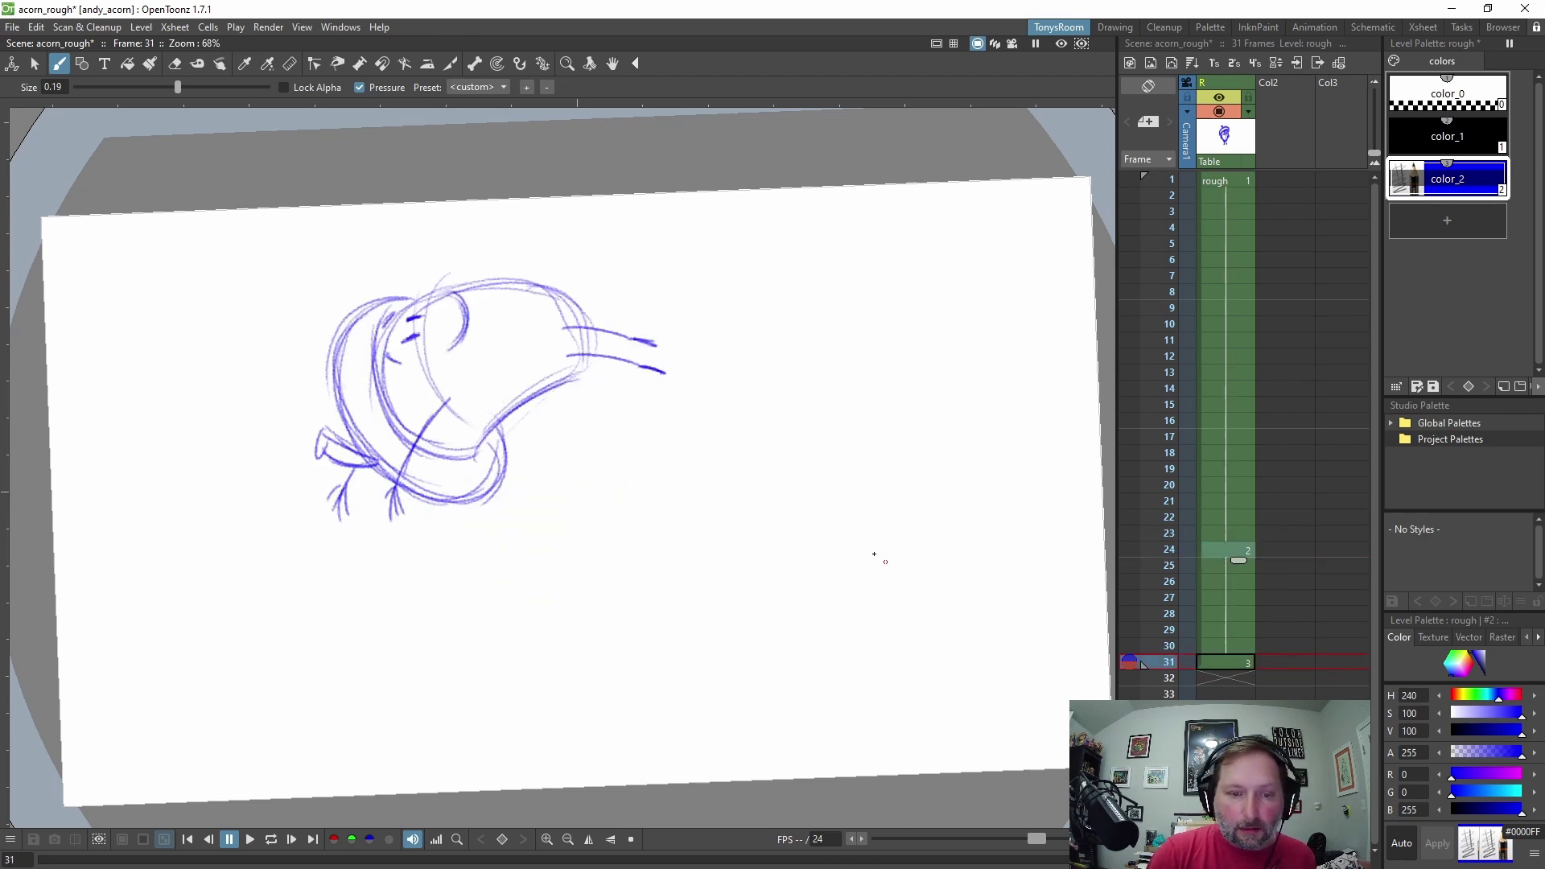
# Lasso the whole frame 31 acorn with a freehand selection, scale it to about 88% by 85% and reposition it.
pyautogui.press('s')
pyautogui.moveTo(488, 242)
pyautogui.mouseDown()
pyautogui.moveTo(694, 264)
pyautogui.moveTo(490, 242)
pyautogui.mouseUp()
pyautogui.moveTo(595, 319); pyautogui.dragTo(537, 370)
pyautogui.moveTo(499, 245)
pyautogui.mouseDown()
pyautogui.moveTo(603, 572)
pyautogui.moveTo(503, 243)
pyautogui.mouseUp()
pyautogui.moveTo(679, 639)
pyautogui.mouseDown()
pyautogui.moveTo(644, 610)
pyautogui.moveTo(604, 620)
pyautogui.moveTo(632, 598)
pyautogui.moveTo(620, 579)
pyautogui.mouseUp()
pyautogui.moveTo(524, 367); pyautogui.dragTo(546, 391)
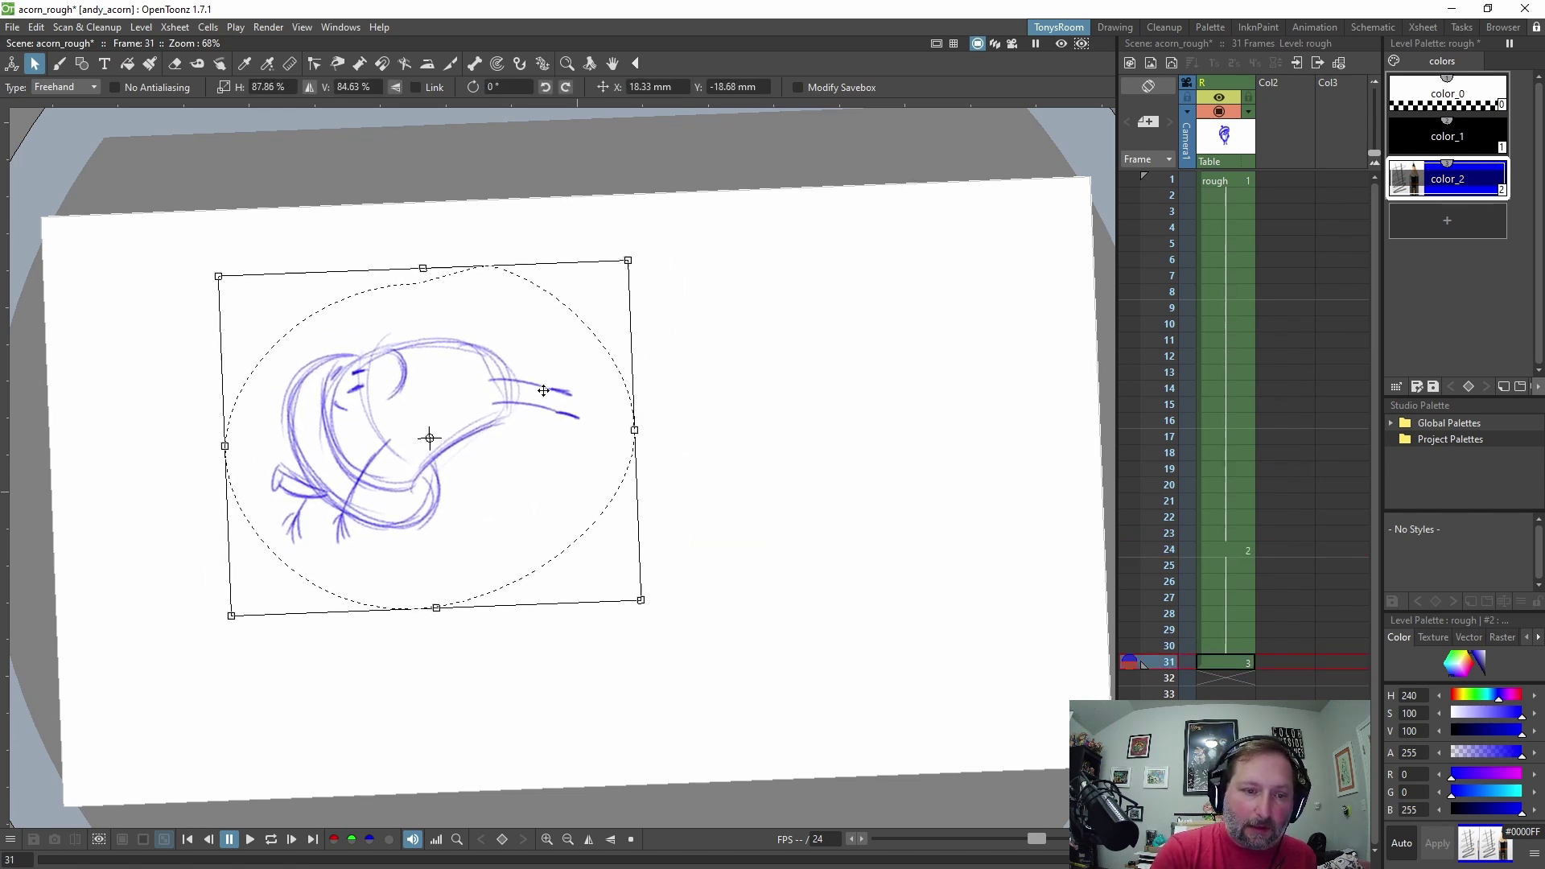
pyautogui.press('.')
pyautogui.moveTo(528, 297)
pyautogui.mouseDown()
pyautogui.moveTo(649, 369)
pyautogui.moveTo(548, 251)
pyautogui.mouseUp()
pyautogui.moveTo(613, 352); pyautogui.dragTo(616, 335)
pyautogui.click(811, 345)
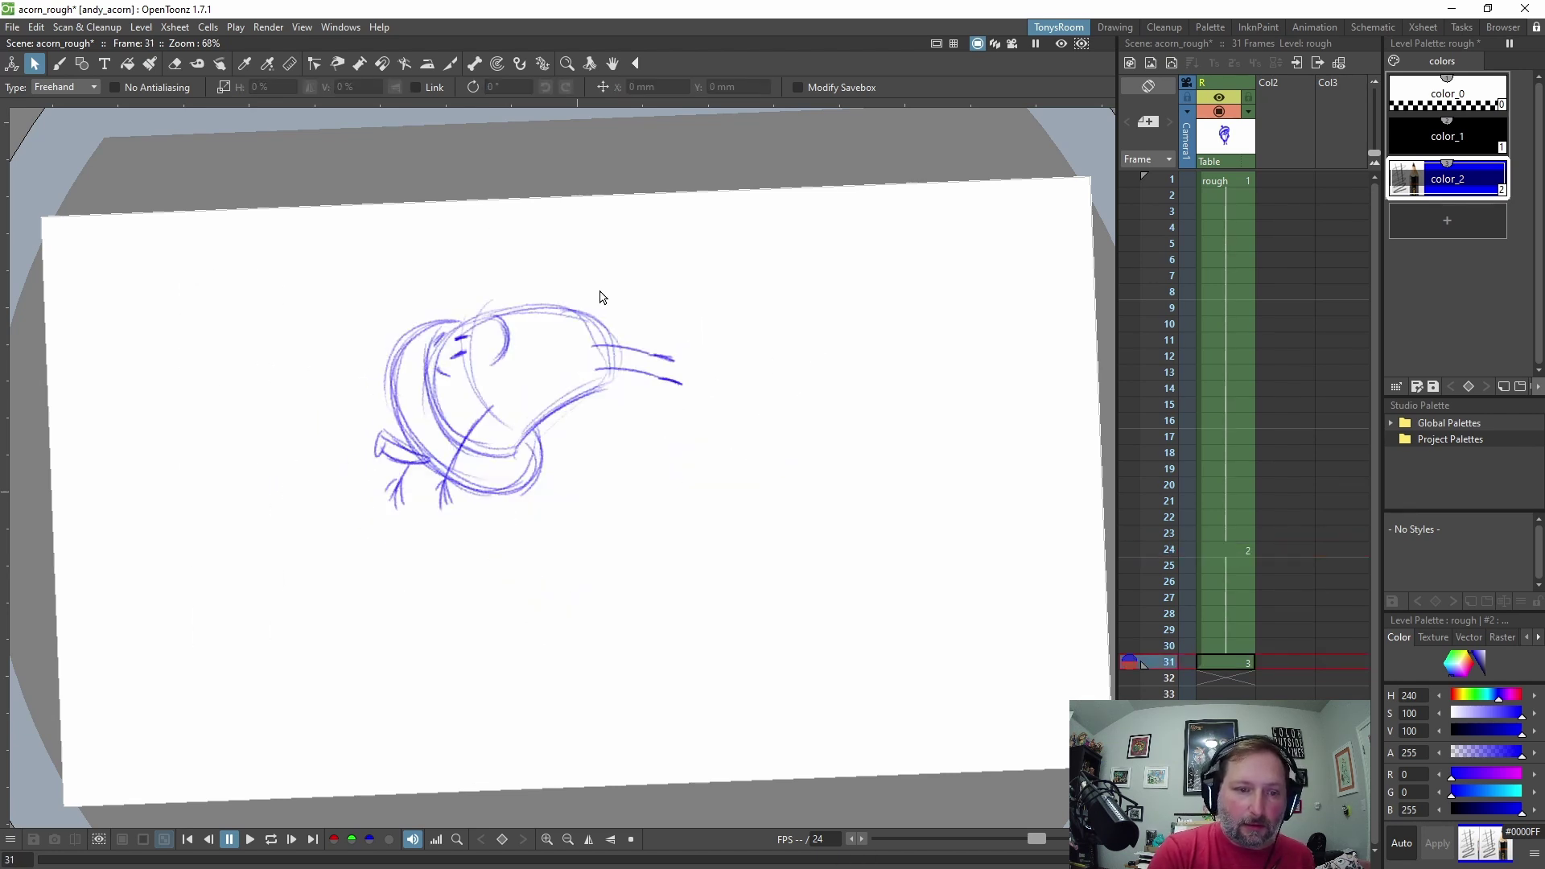
# Reselect the leaping acorn, adjust its position and tilt, and flip against the previous drawing.
pyautogui.moveTo(460, 248)
pyautogui.mouseDown()
pyautogui.moveTo(770, 404)
pyautogui.moveTo(460, 248)
pyautogui.mouseUp()
pyautogui.moveTo(539, 598); pyautogui.dragTo(540, 637)
pyautogui.click(785, 428)
pyautogui.moveTo(659, 268)
pyautogui.mouseDown()
pyautogui.moveTo(789, 359)
pyautogui.moveTo(728, 272)
pyautogui.mouseUp()
pyautogui.moveTo(820, 627); pyautogui.dragTo(775, 678)
pyautogui.click(833, 589)
pyautogui.moveTo(524, 241)
pyautogui.mouseDown()
pyautogui.moveTo(349, 562)
pyautogui.moveTo(771, 366)
pyautogui.moveTo(667, 348)
pyautogui.mouseUp()
pyautogui.click(787, 414)
pyautogui.press(',')
pyautogui.press('.')
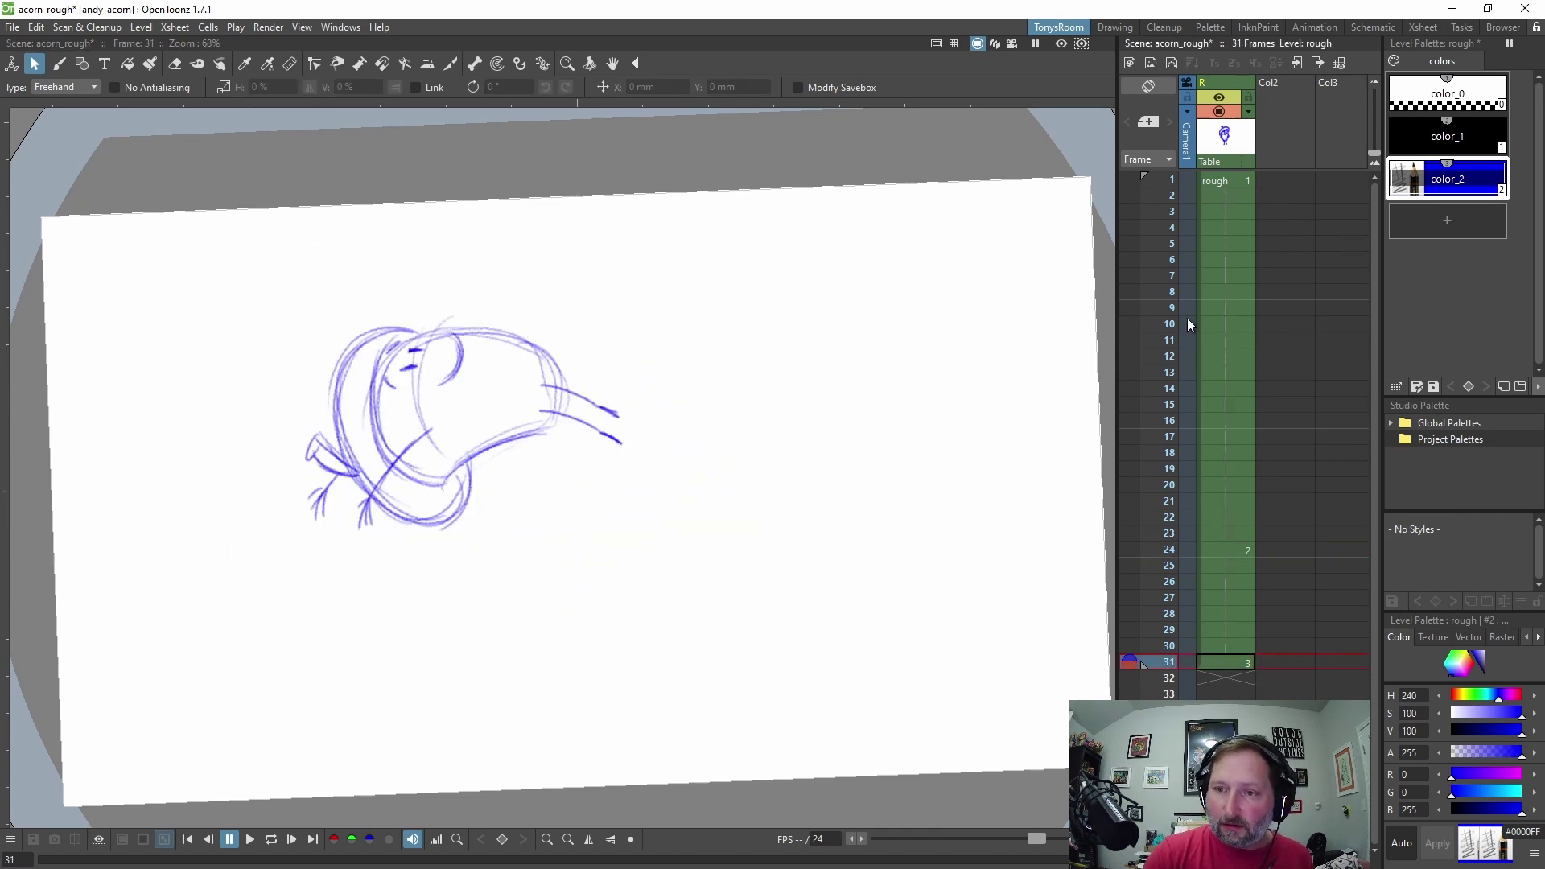
# Delete the first drawing's held frames from frame 2 onward so the second drawing sits at frame 2.
pyautogui.click(1236, 194)
pyautogui.press('Delete')
pyautogui.press('Delete')
pyautogui.press('Delete')
pyautogui.press('Delete')
pyautogui.press('Delete')
pyautogui.press('Delete')
pyautogui.press('Delete')
pyautogui.press('Delete')
pyautogui.press('Delete')
pyautogui.press('Delete')
pyautogui.press('Delete')
pyautogui.press('Delete')
pyautogui.press('Delete')
pyautogui.press('Delete')
pyautogui.press('Delete')
pyautogui.press('Delete')
pyautogui.press('Delete')
pyautogui.press('Delete')
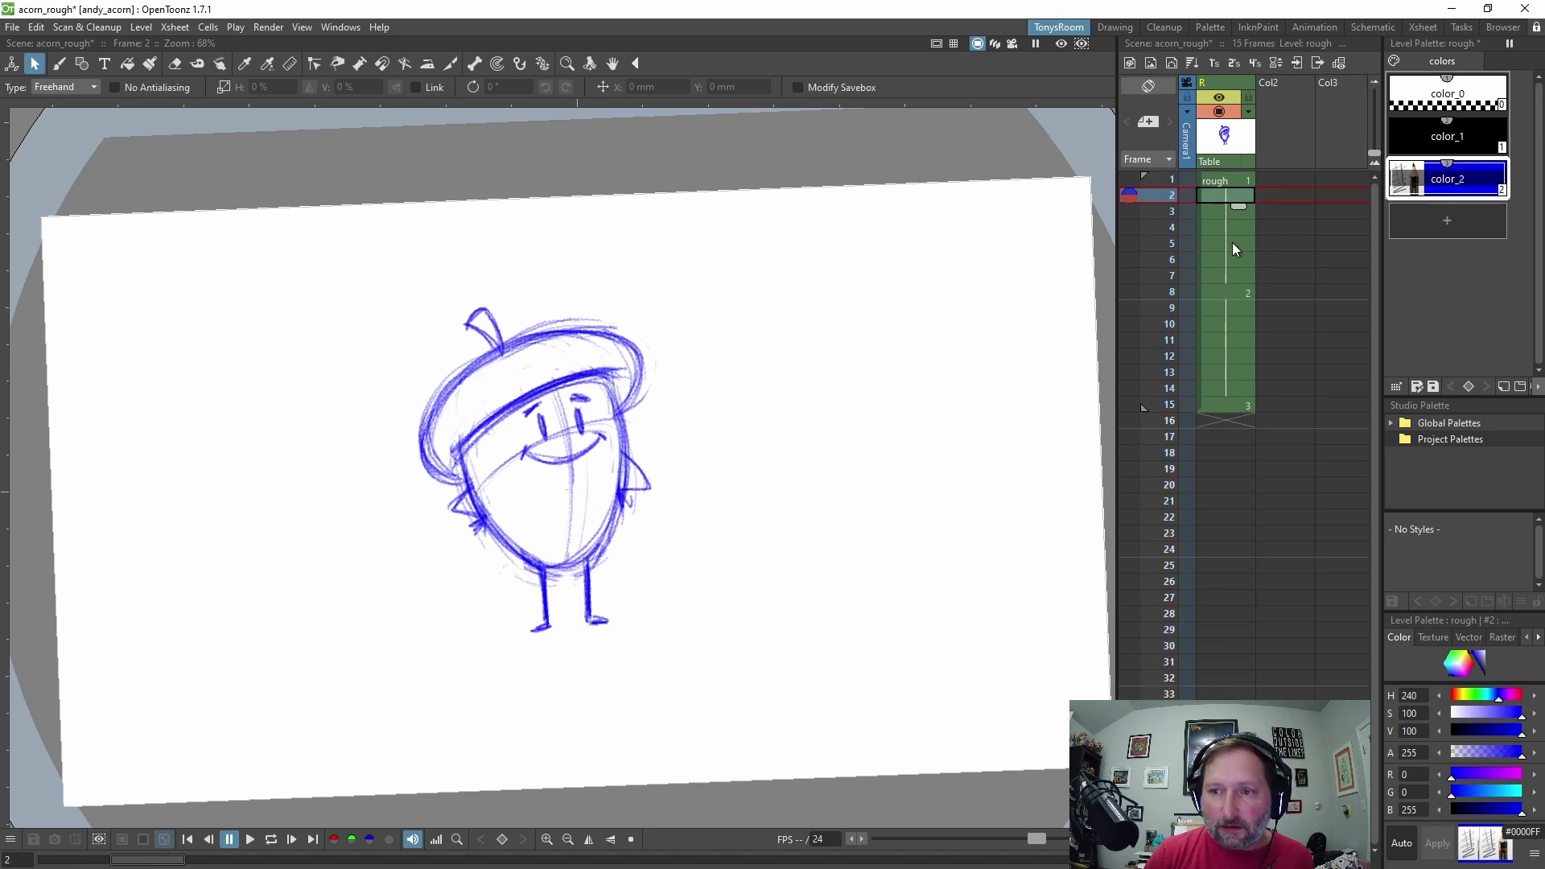
pyautogui.press('Delete')
pyautogui.press('Delete')
pyautogui.press('Delete')
pyautogui.press('Delete')
# Delete the second drawing's held frames from frame 3 onward so the third drawing sits at frame 3.
pyautogui.click(1248, 210)
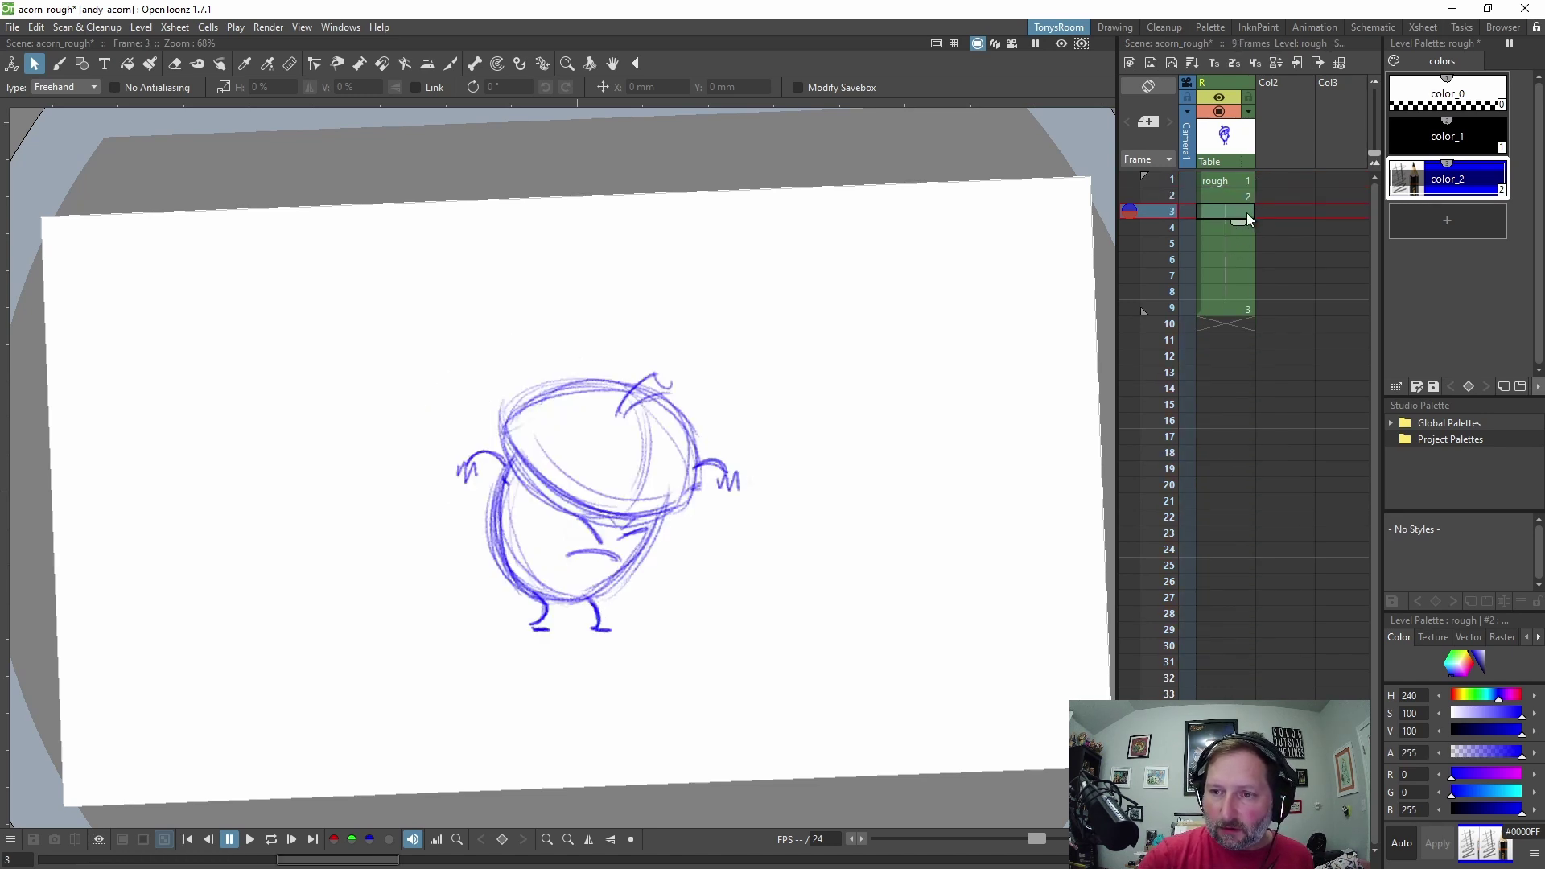
pyautogui.press('Delete')
pyautogui.press('Delete')
pyautogui.press('Delete')
pyautogui.press('Delete')
pyautogui.press('Delete')
pyautogui.press('Delete')
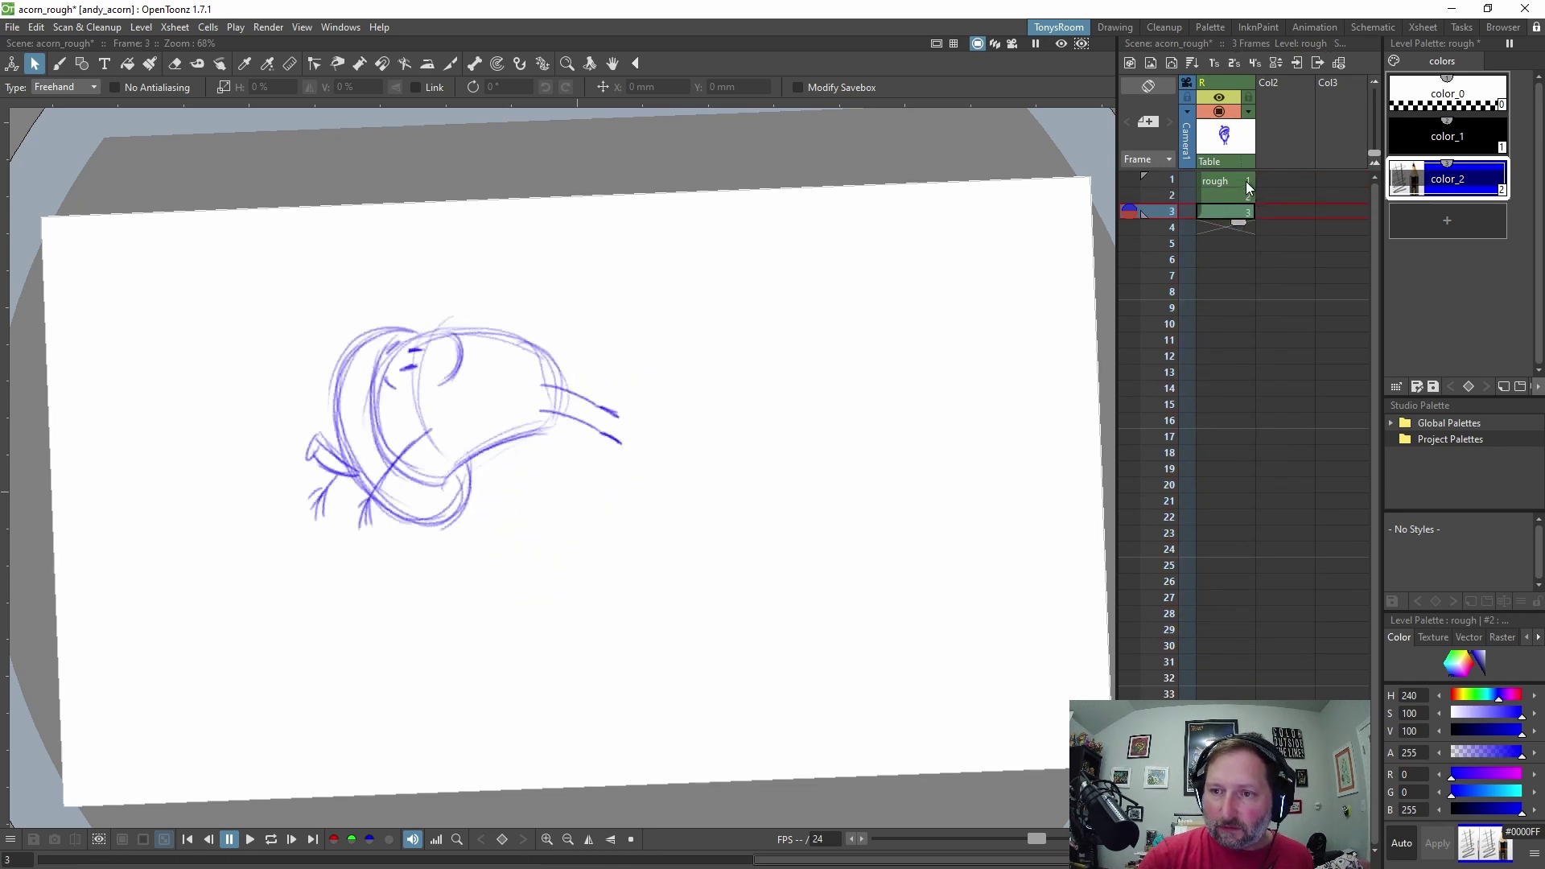
# Flip through the three consecutive drawings from frame 1 to check the sequence of poses.
pyautogui.click(1247, 187)
pyautogui.press('.')
pyautogui.press('.')
pyautogui.press(',')
pyautogui.press(',')
pyautogui.press('.')
# Turn on onion skinning for the frames before and after frame 2 and flip between the neighbouring drawings.
pyautogui.click(1133, 195)
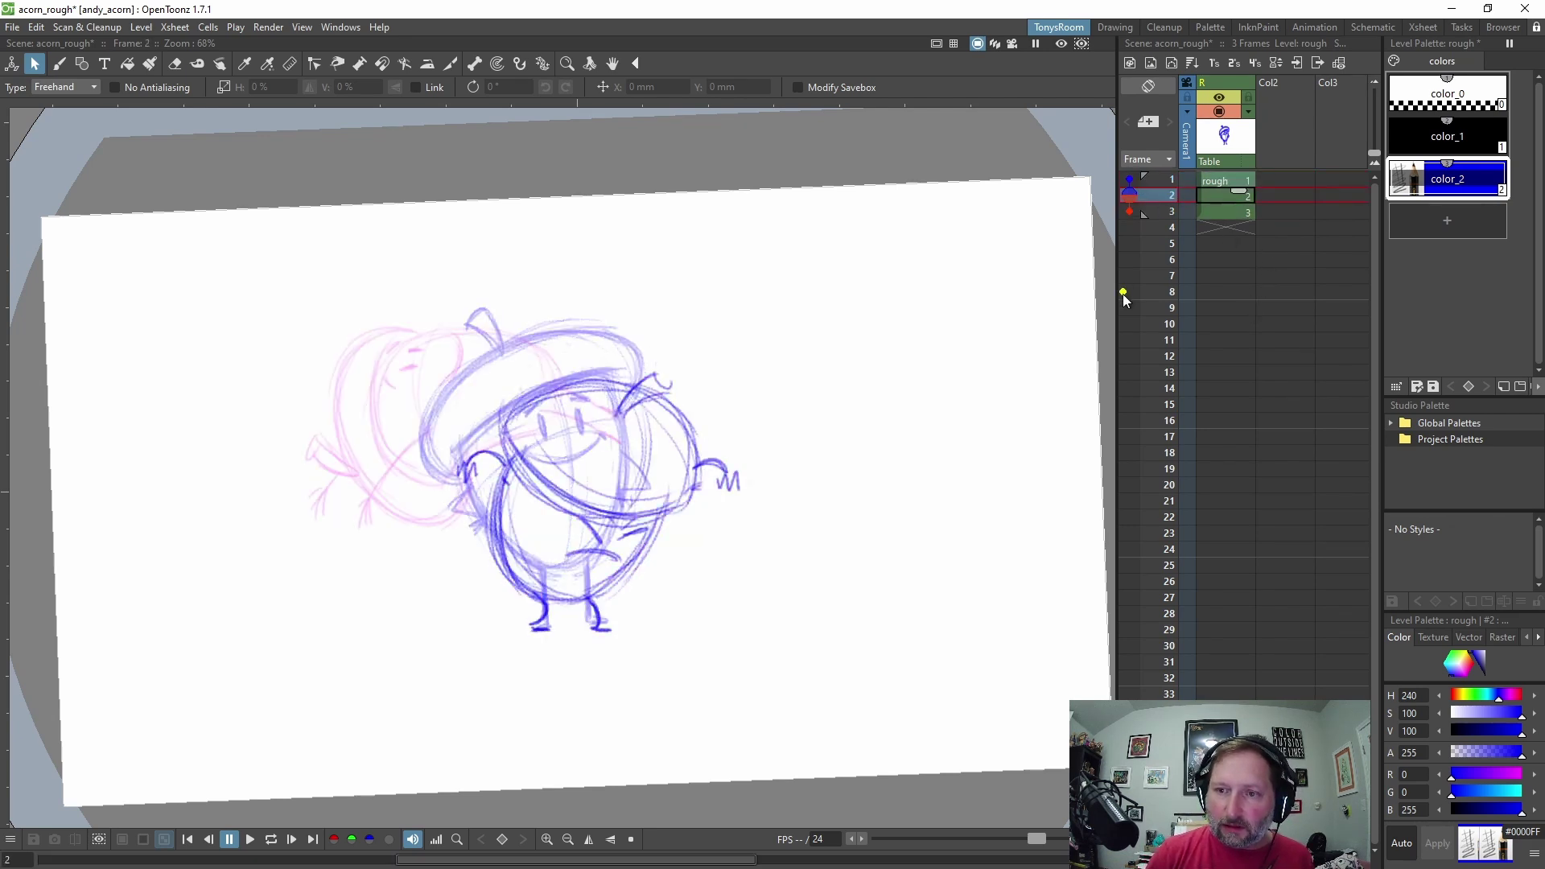
pyautogui.press('.')
pyautogui.press(',')
pyautogui.press(',')
pyautogui.press('.')
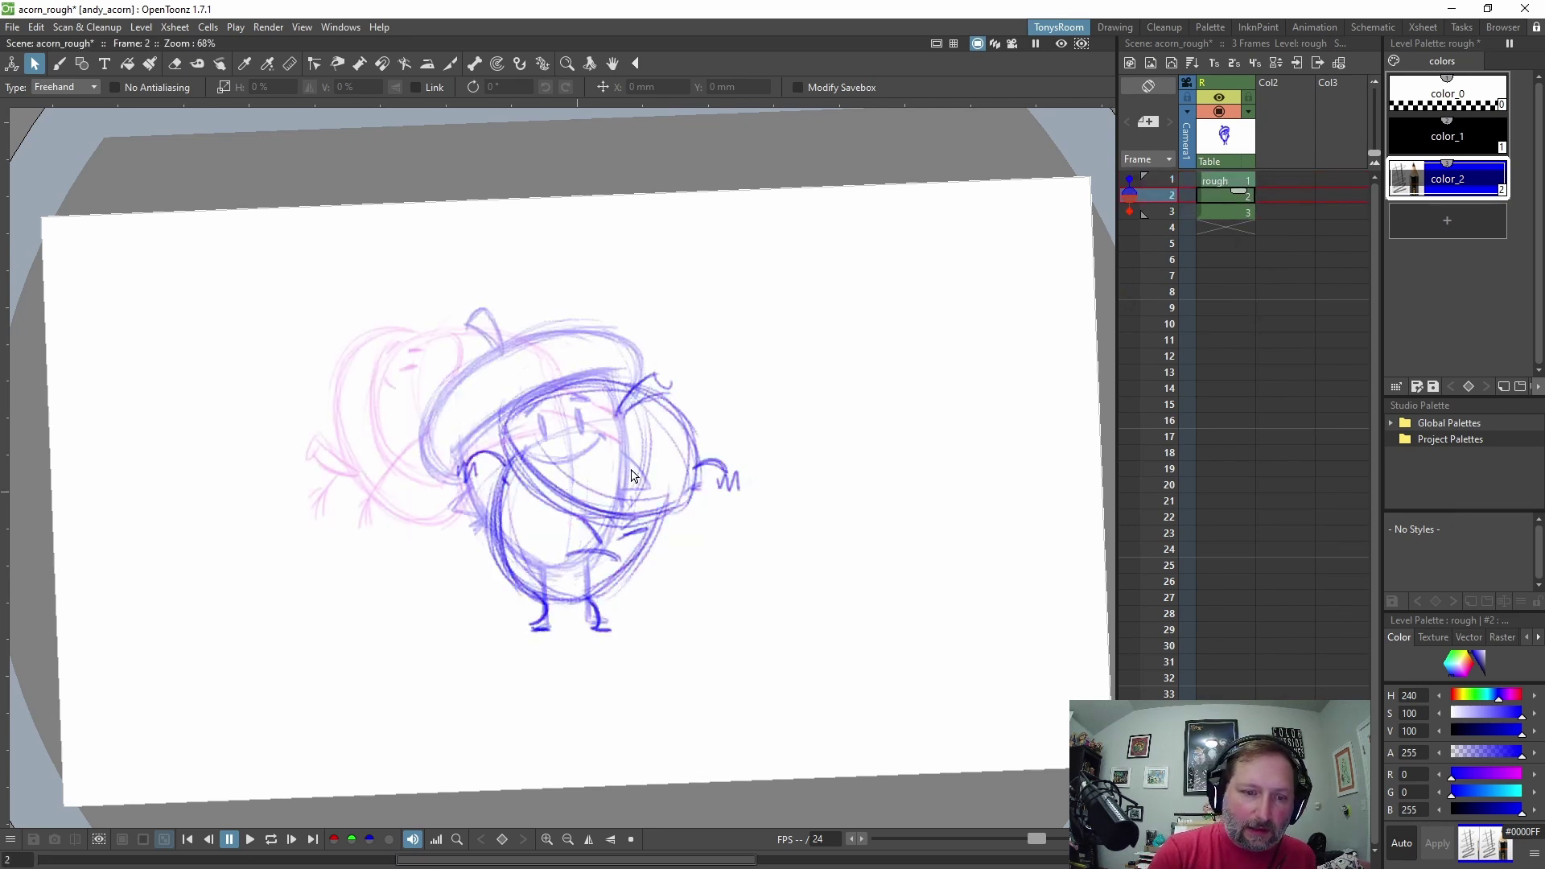
pyautogui.press('space')
pyautogui.moveTo(653, 474); pyautogui.dragTo(717, 507)
pyautogui.press(',')
pyautogui.press('.')
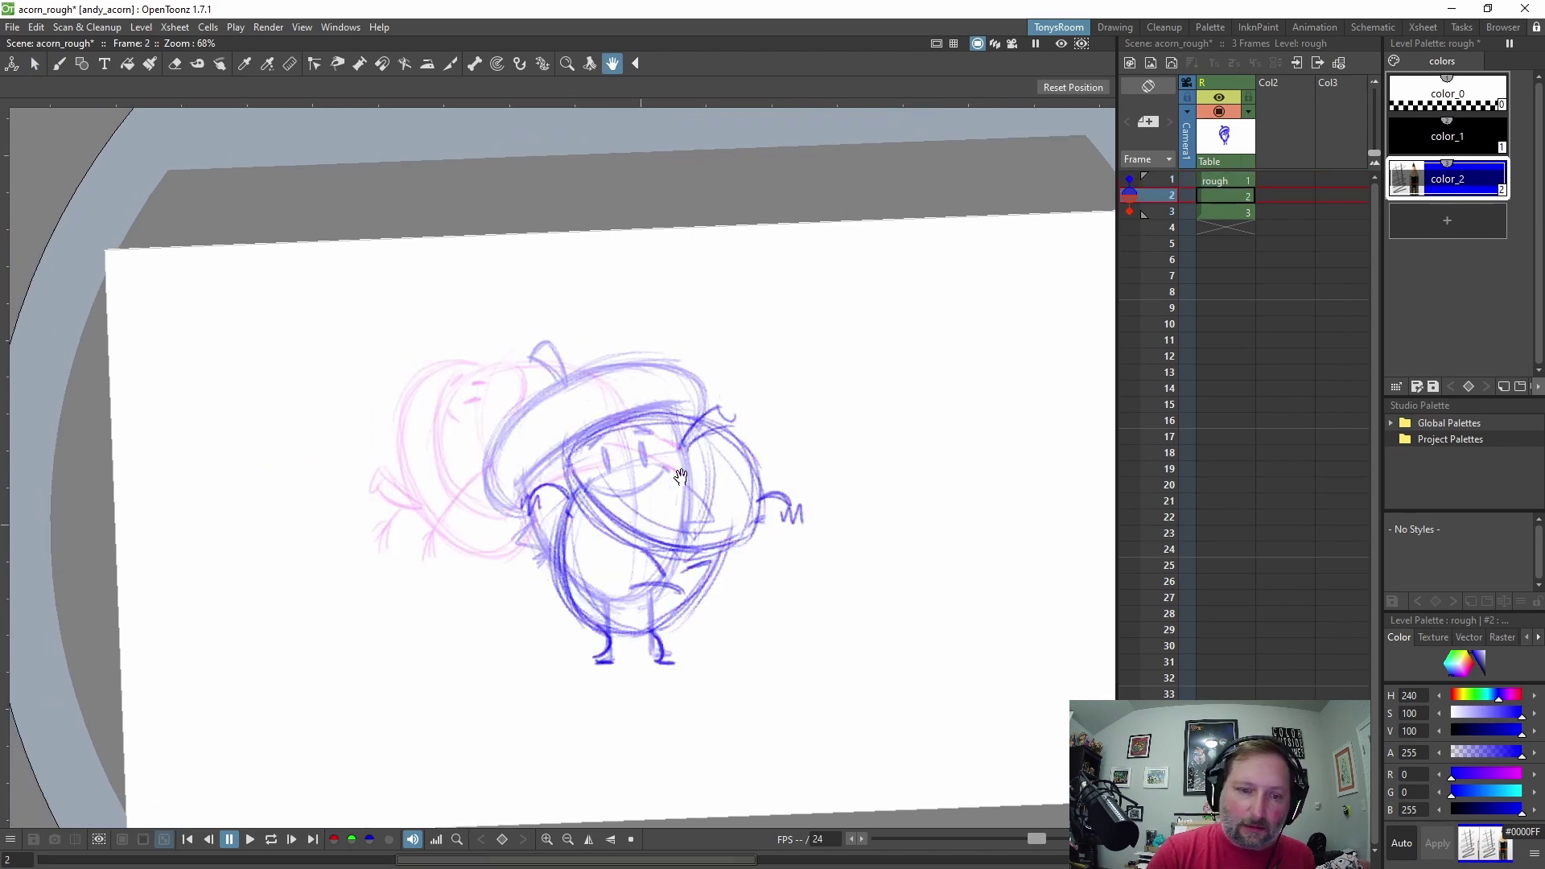
pyautogui.press('Up')
pyautogui.press('Down')
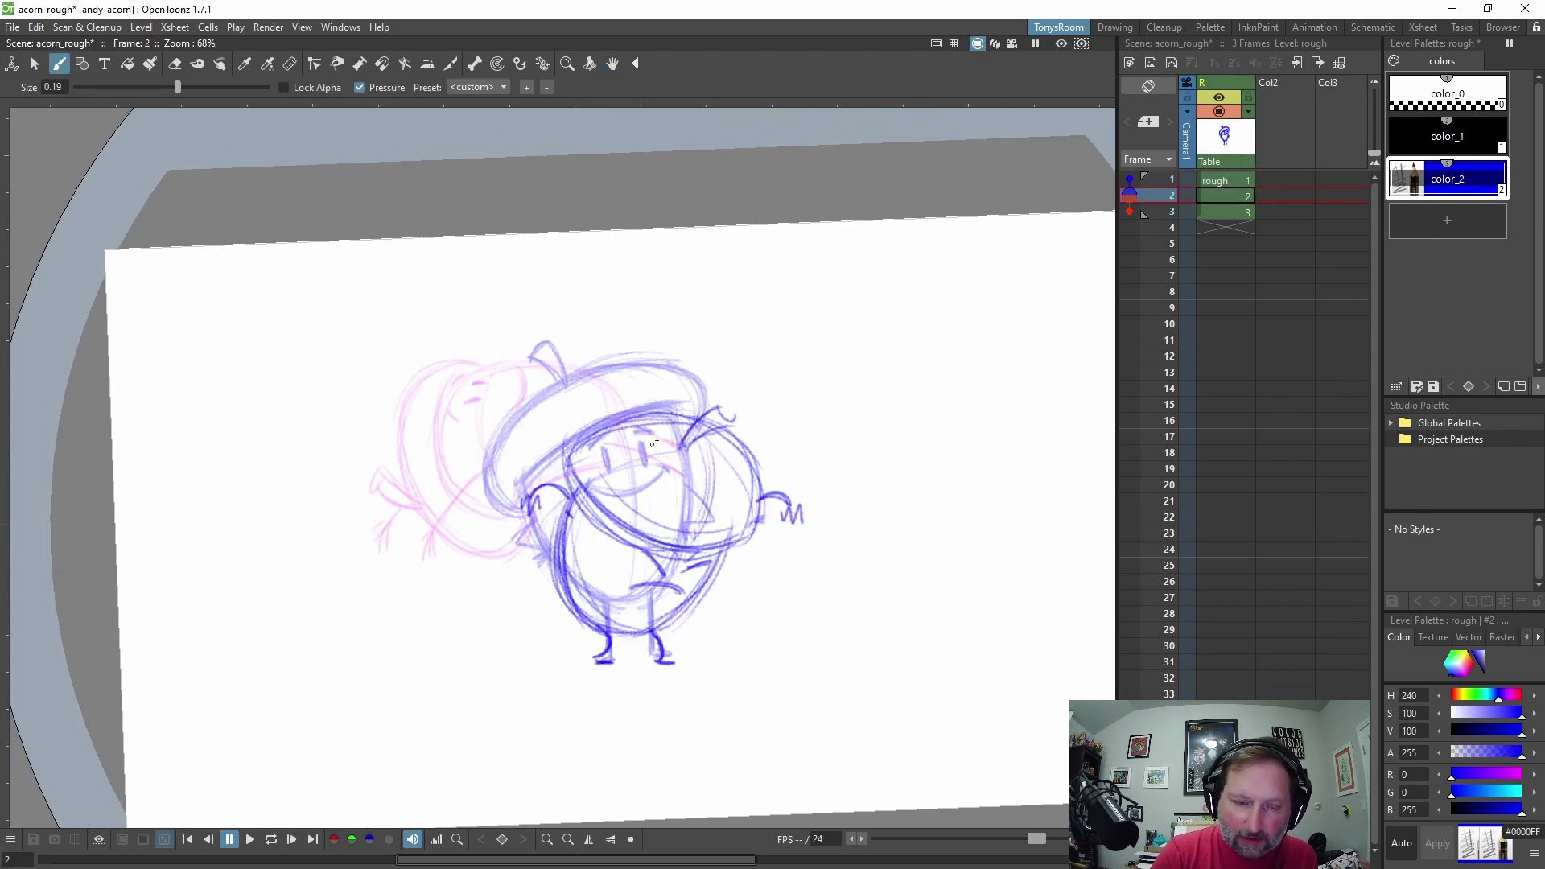
# Lasso the leaping acorn on frame 3, rotate it clockwise and move it above the frame 2 pose.
pyautogui.press('Down')
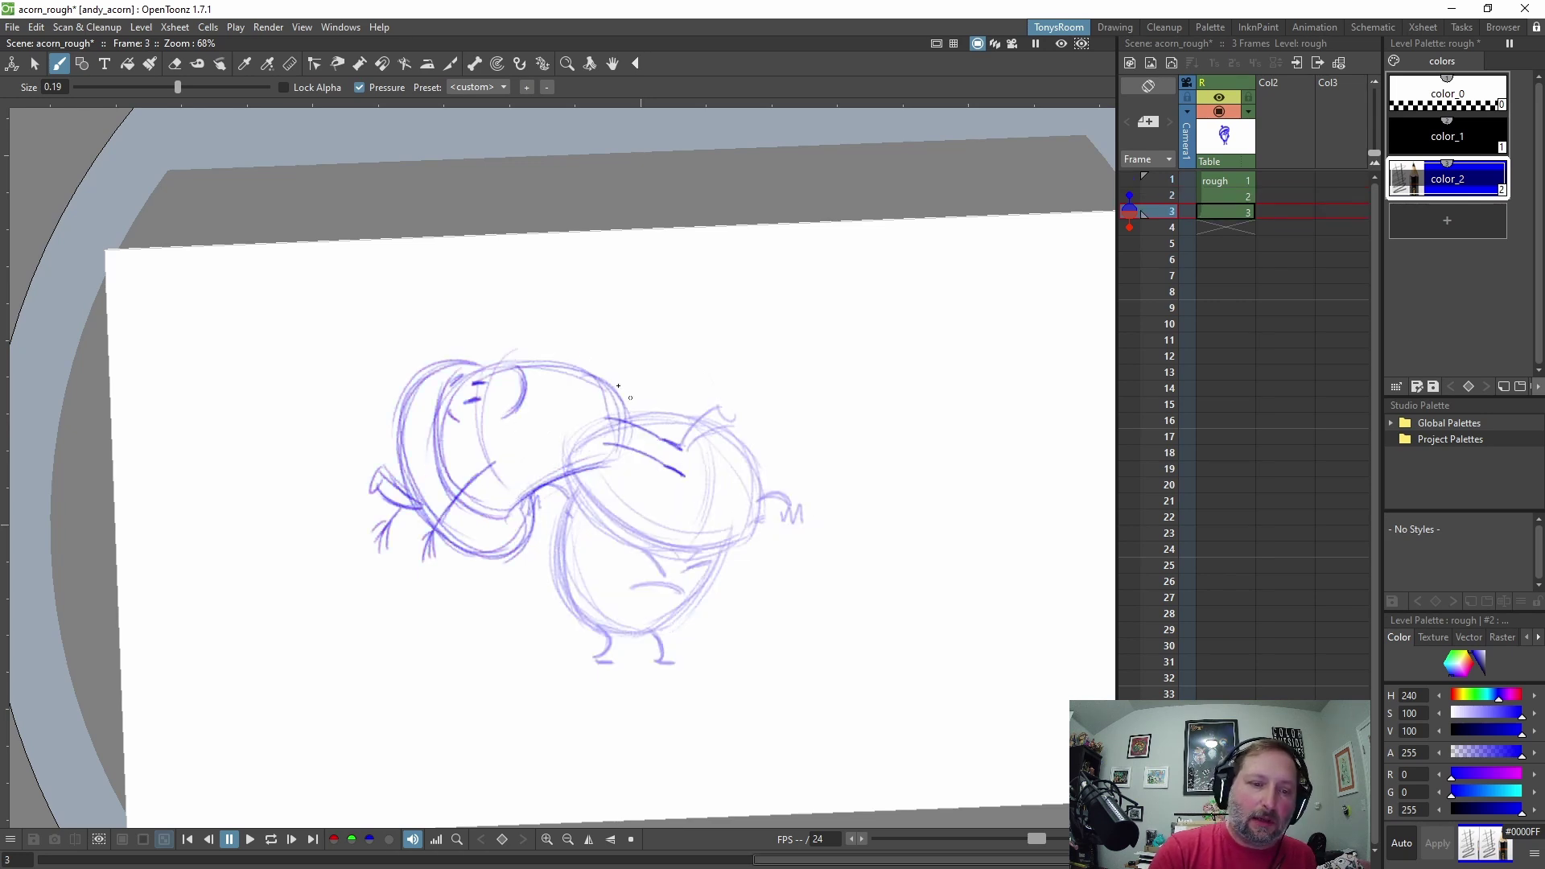
pyautogui.press('s')
pyautogui.moveTo(428, 307)
pyautogui.mouseDown()
pyautogui.moveTo(428, 641)
pyautogui.moveTo(607, 312)
pyautogui.mouseUp()
pyautogui.moveTo(586, 389)
pyautogui.mouseDown()
pyautogui.moveTo(669, 397)
pyautogui.moveTo(593, 366)
pyautogui.moveTo(574, 320)
pyautogui.mouseUp()
pyautogui.moveTo(705, 581)
pyautogui.mouseDown()
pyautogui.moveTo(688, 612)
pyautogui.moveTo(605, 665)
pyautogui.mouseUp()
pyautogui.moveTo(616, 371); pyautogui.dragTo(629, 354)
pyautogui.click(795, 344)
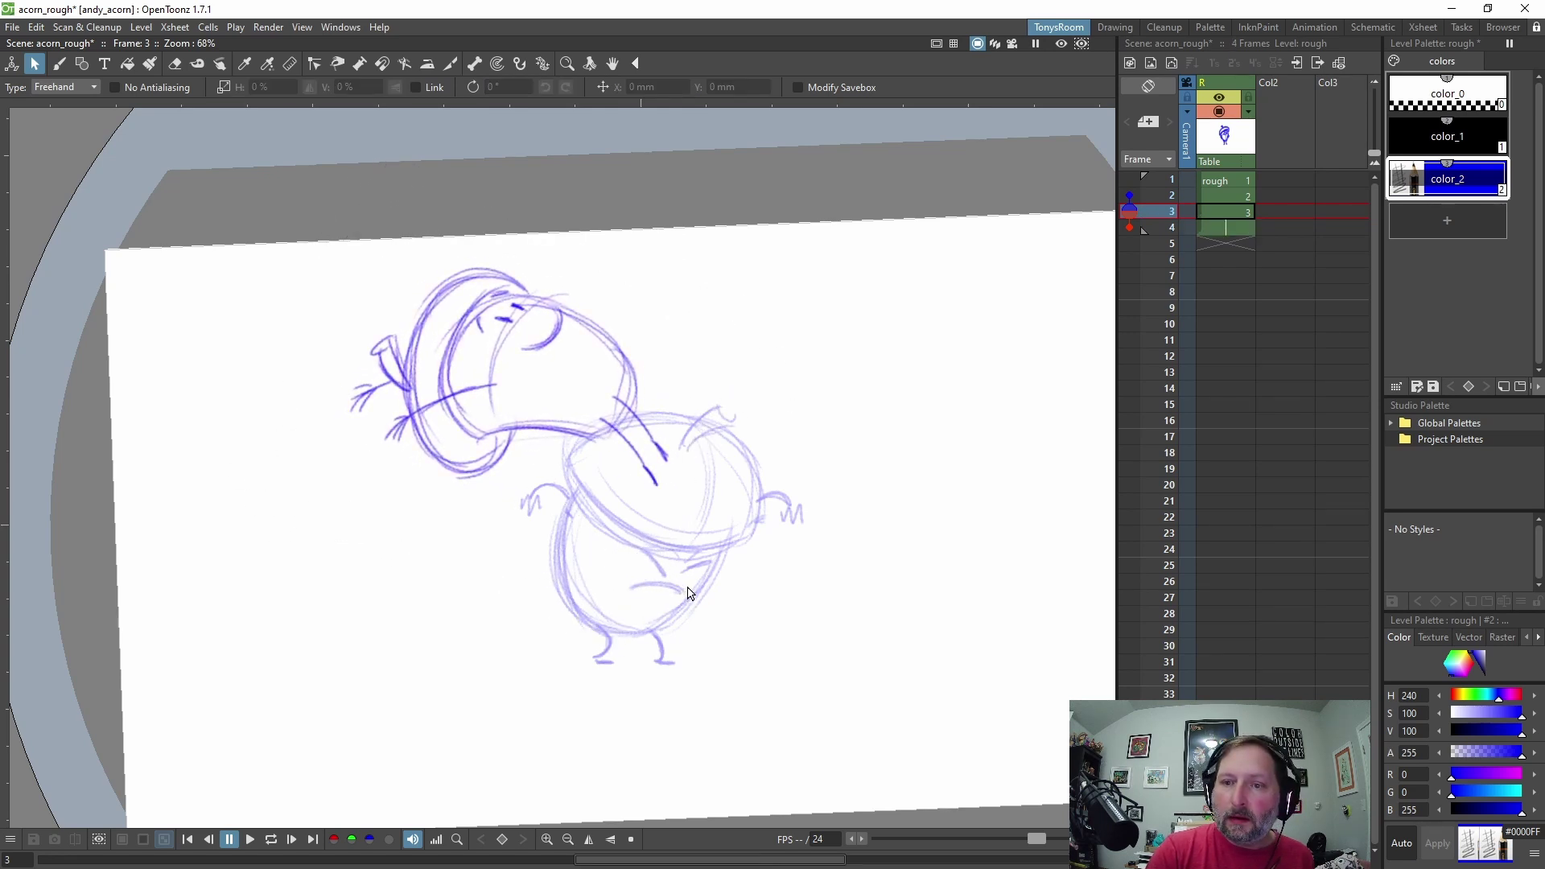
# On frame 4, rough in the rim and stem of an upside-down acorn's cap below the leaping pose.
pyautogui.press('.')
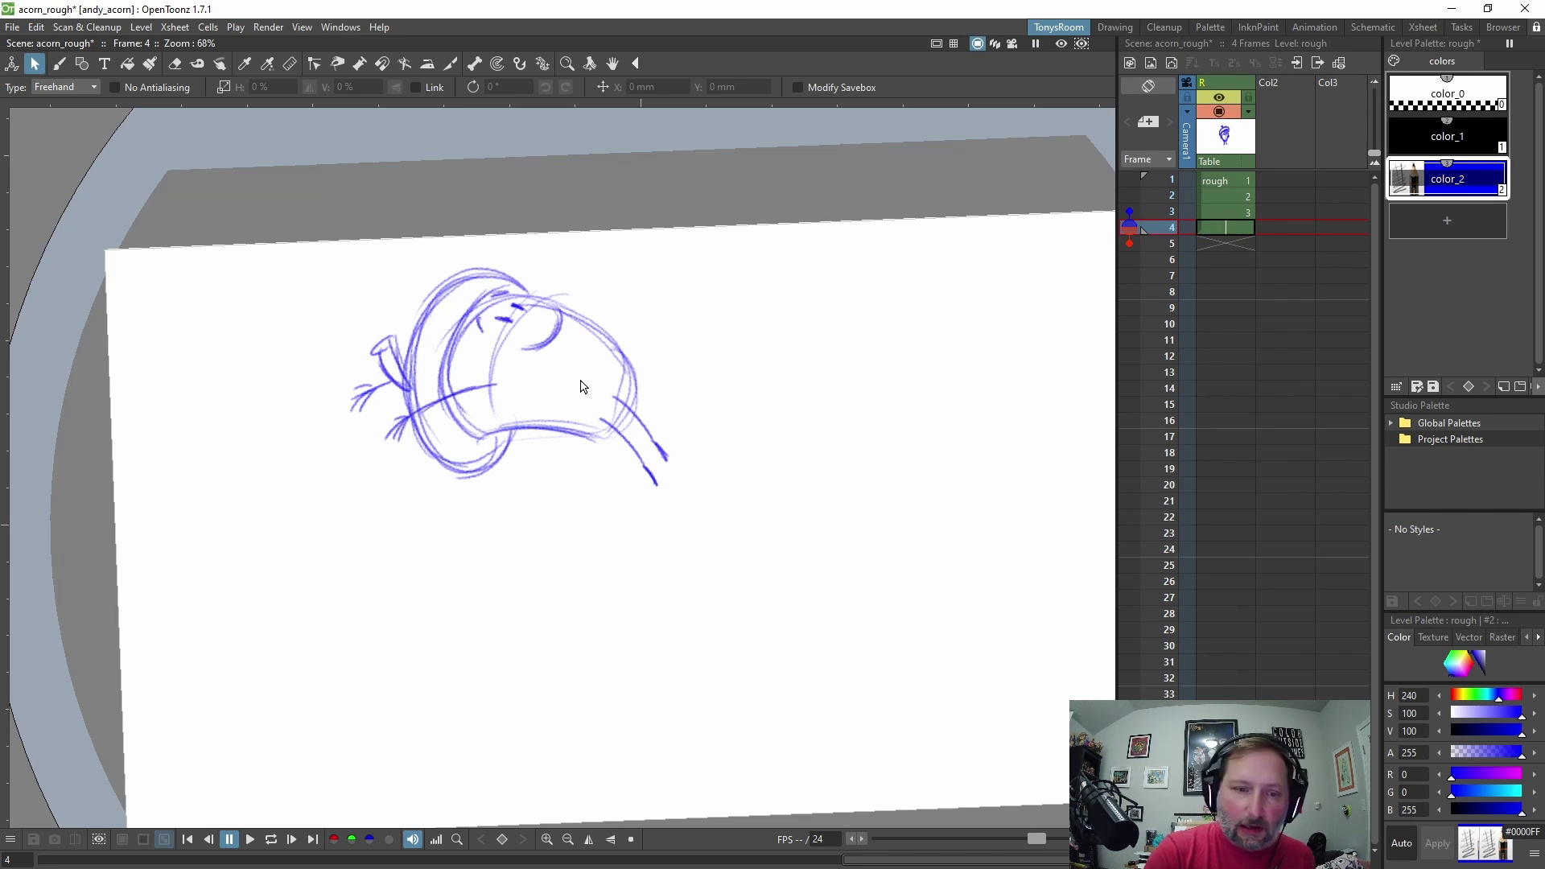
pyautogui.press('b')
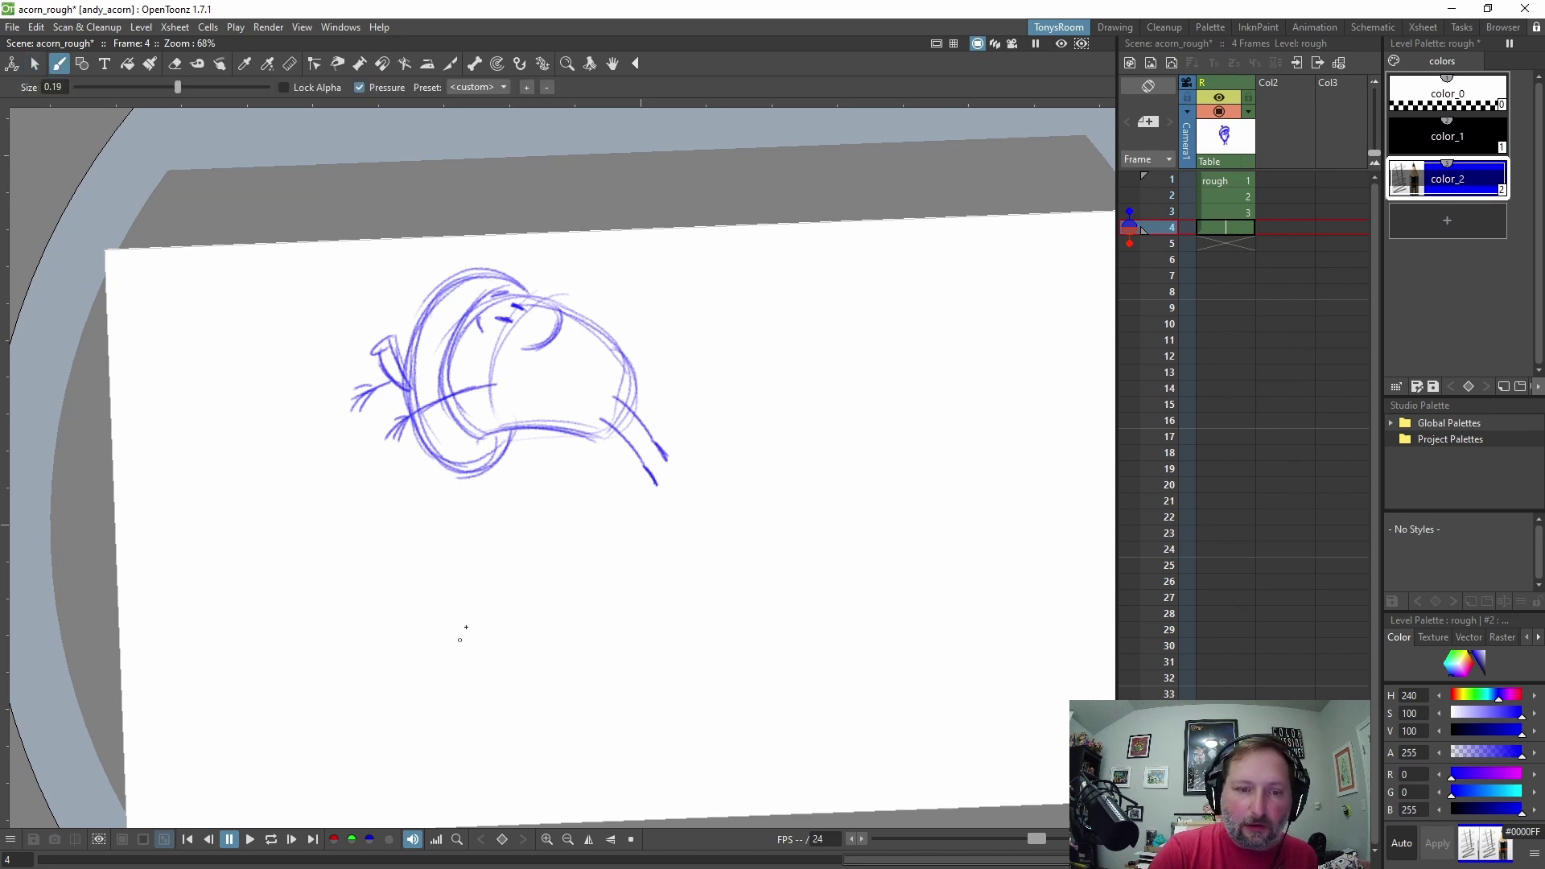
pyautogui.moveTo(378, 482)
pyautogui.mouseDown()
pyautogui.moveTo(443, 600)
pyautogui.moveTo(376, 448)
pyautogui.moveTo(419, 597)
pyautogui.mouseUp()
pyautogui.moveTo(364, 476)
pyautogui.mouseDown()
pyautogui.moveTo(446, 590)
pyautogui.moveTo(369, 534)
pyautogui.moveTo(464, 572)
pyautogui.moveTo(519, 552)
pyautogui.moveTo(507, 587)
pyautogui.moveTo(458, 570)
pyautogui.moveTo(461, 523)
pyautogui.moveTo(415, 602)
pyautogui.moveTo(500, 504)
pyautogui.mouseUp()
pyautogui.moveTo(412, 619)
pyautogui.mouseDown()
pyautogui.moveTo(524, 477)
pyautogui.moveTo(534, 485)
pyautogui.mouseUp()
pyautogui.moveTo(421, 576); pyautogui.dragTo(535, 496)
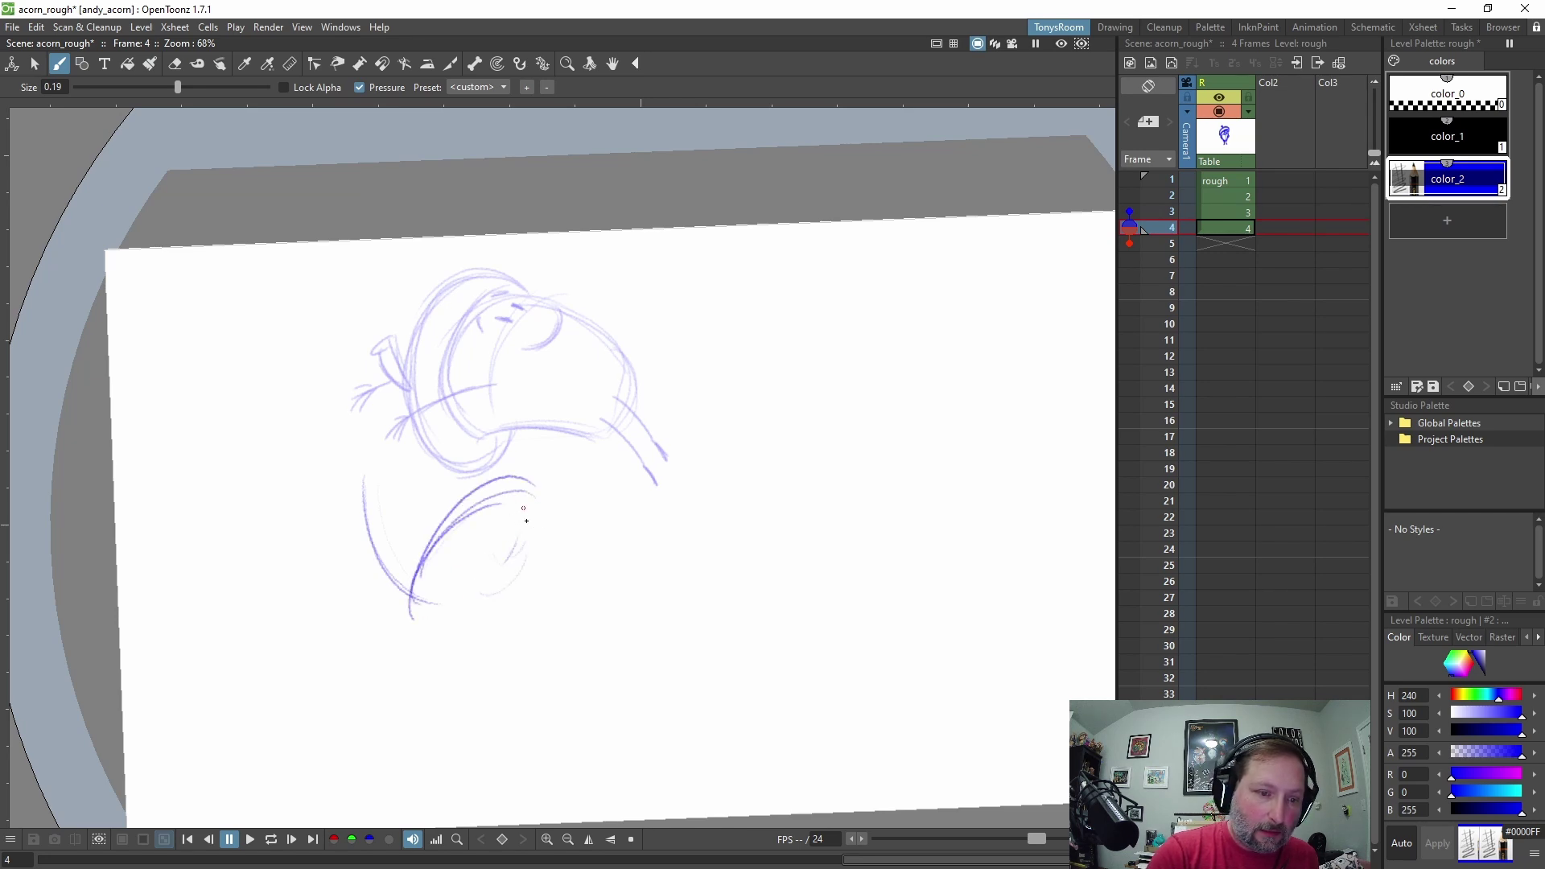
pyautogui.moveTo(505, 560); pyautogui.dragTo(507, 513)
pyautogui.moveTo(504, 512)
pyautogui.mouseDown()
pyautogui.moveTo(519, 507)
pyautogui.moveTo(506, 561)
pyautogui.mouseUp()
# Round out the upside-down acorn's cap on frame 4 and sketch the body rising above it.
pyautogui.moveTo(531, 482)
pyautogui.mouseDown()
pyautogui.moveTo(559, 544)
pyautogui.moveTo(527, 622)
pyautogui.mouseUp()
pyautogui.moveTo(410, 613)
pyautogui.mouseDown()
pyautogui.moveTo(458, 644)
pyautogui.moveTo(553, 542)
pyautogui.mouseUp()
pyautogui.moveTo(530, 478); pyautogui.dragTo(531, 626)
pyautogui.moveTo(568, 564); pyautogui.dragTo(493, 635)
pyautogui.moveTo(421, 616); pyautogui.dragTo(378, 562)
pyautogui.moveTo(478, 441); pyautogui.dragTo(493, 482)
pyautogui.moveTo(402, 426); pyautogui.dragTo(369, 535)
pyautogui.moveTo(441, 412); pyautogui.dragTo(368, 515)
pyautogui.moveTo(393, 480); pyautogui.dragTo(364, 575)
# Draw the acorn's arms reaching down with splayed fingers, comparing with frame 3, and strengthen the cap's rim.
pyautogui.moveTo(394, 425)
pyautogui.mouseDown()
pyautogui.moveTo(464, 449)
pyautogui.moveTo(484, 503)
pyautogui.moveTo(407, 422)
pyautogui.moveTo(478, 502)
pyautogui.moveTo(382, 471)
pyautogui.moveTo(451, 540)
pyautogui.moveTo(441, 668)
pyautogui.mouseUp()
pyautogui.press(',')
pyautogui.press('.')
pyautogui.moveTo(409, 570); pyautogui.dragTo(449, 682)
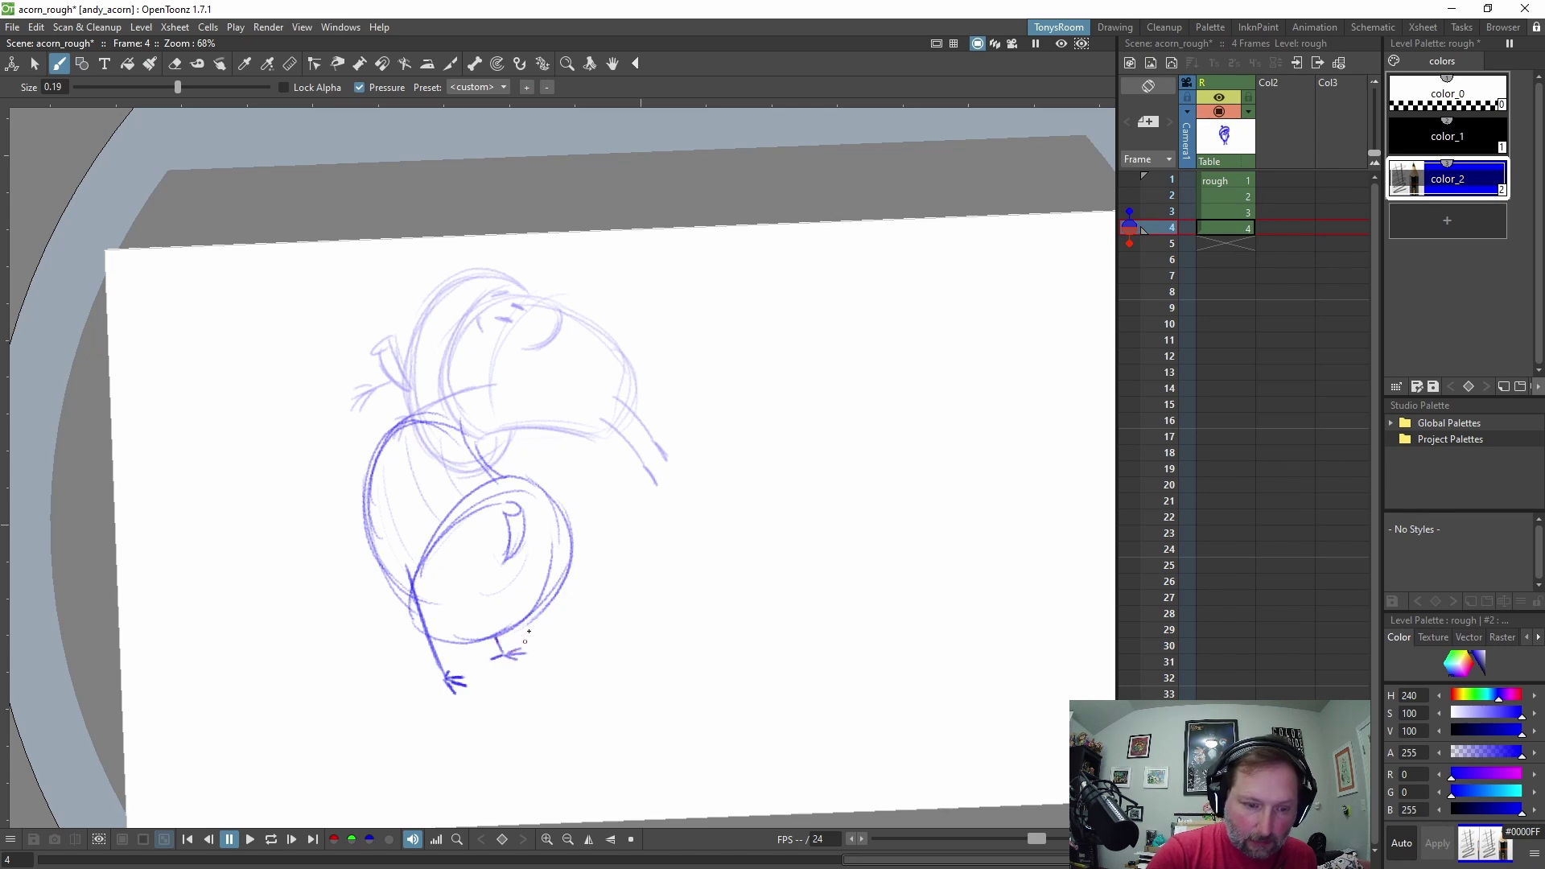
pyautogui.moveTo(413, 609); pyautogui.dragTo(443, 640)
pyautogui.moveTo(396, 593)
pyautogui.mouseDown()
pyautogui.moveTo(425, 635)
pyautogui.moveTo(573, 563)
pyautogui.mouseUp()
pyautogui.moveTo(410, 564); pyautogui.dragTo(546, 486)
pyautogui.moveTo(416, 596)
pyautogui.mouseDown()
pyautogui.moveTo(437, 525)
pyautogui.moveTo(564, 512)
pyautogui.mouseUp()
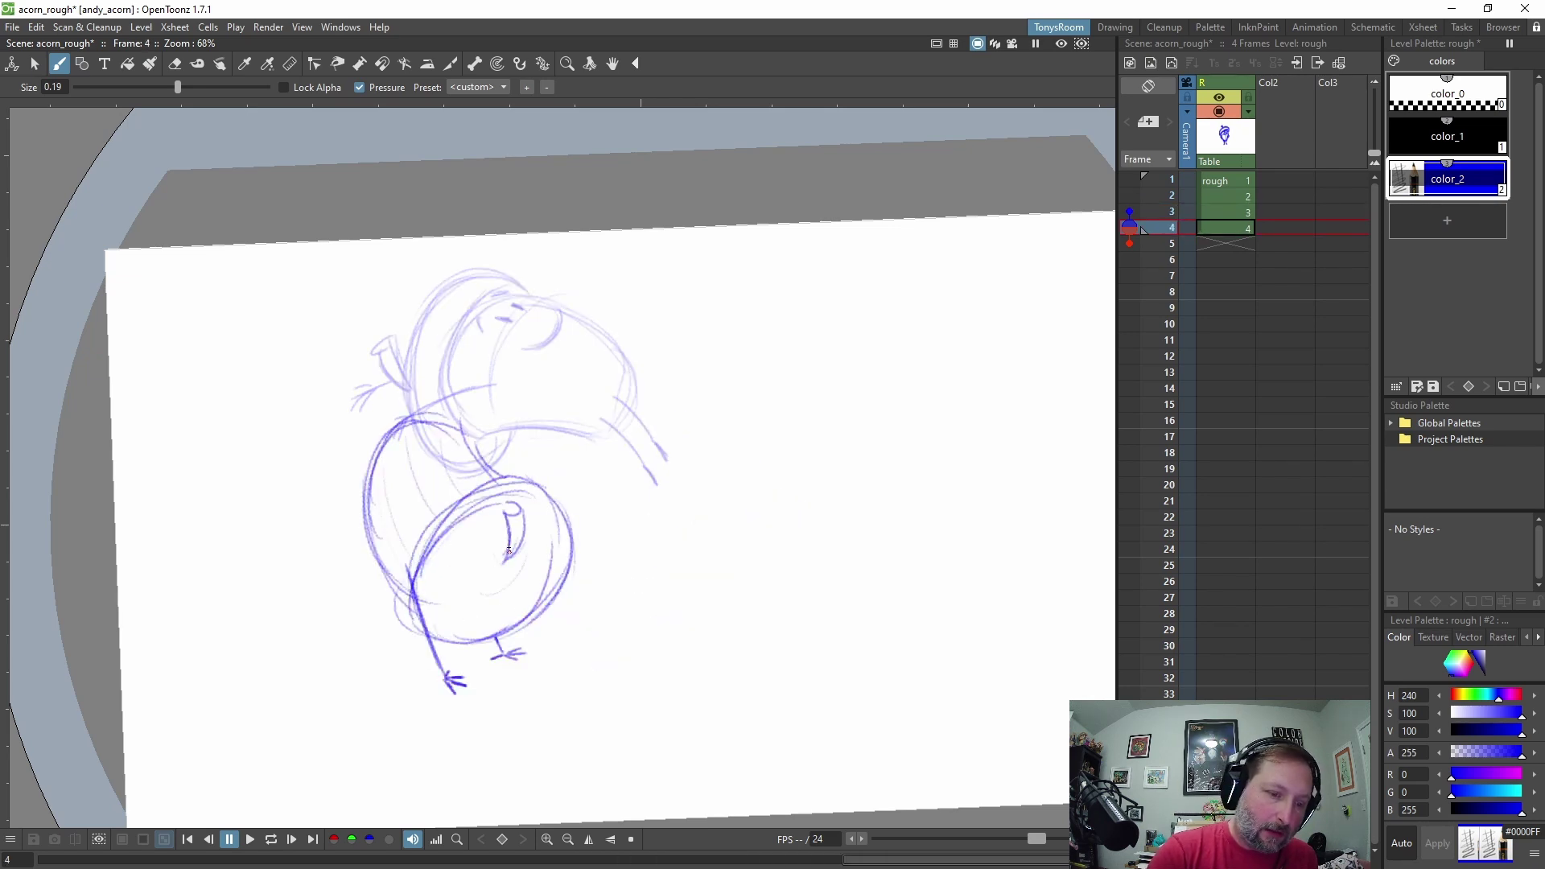
# Erase the cap's stem and redraw it slanting toward the cap's upper left, comparing with frame 3.
pyautogui.press('e')
pyautogui.moveTo(509, 556)
pyautogui.mouseDown()
pyautogui.moveTo(521, 515)
pyautogui.moveTo(511, 548)
pyautogui.moveTo(481, 553)
pyautogui.moveTo(483, 518)
pyautogui.moveTo(466, 533)
pyautogui.moveTo(507, 556)
pyautogui.mouseUp()
pyautogui.press('b')
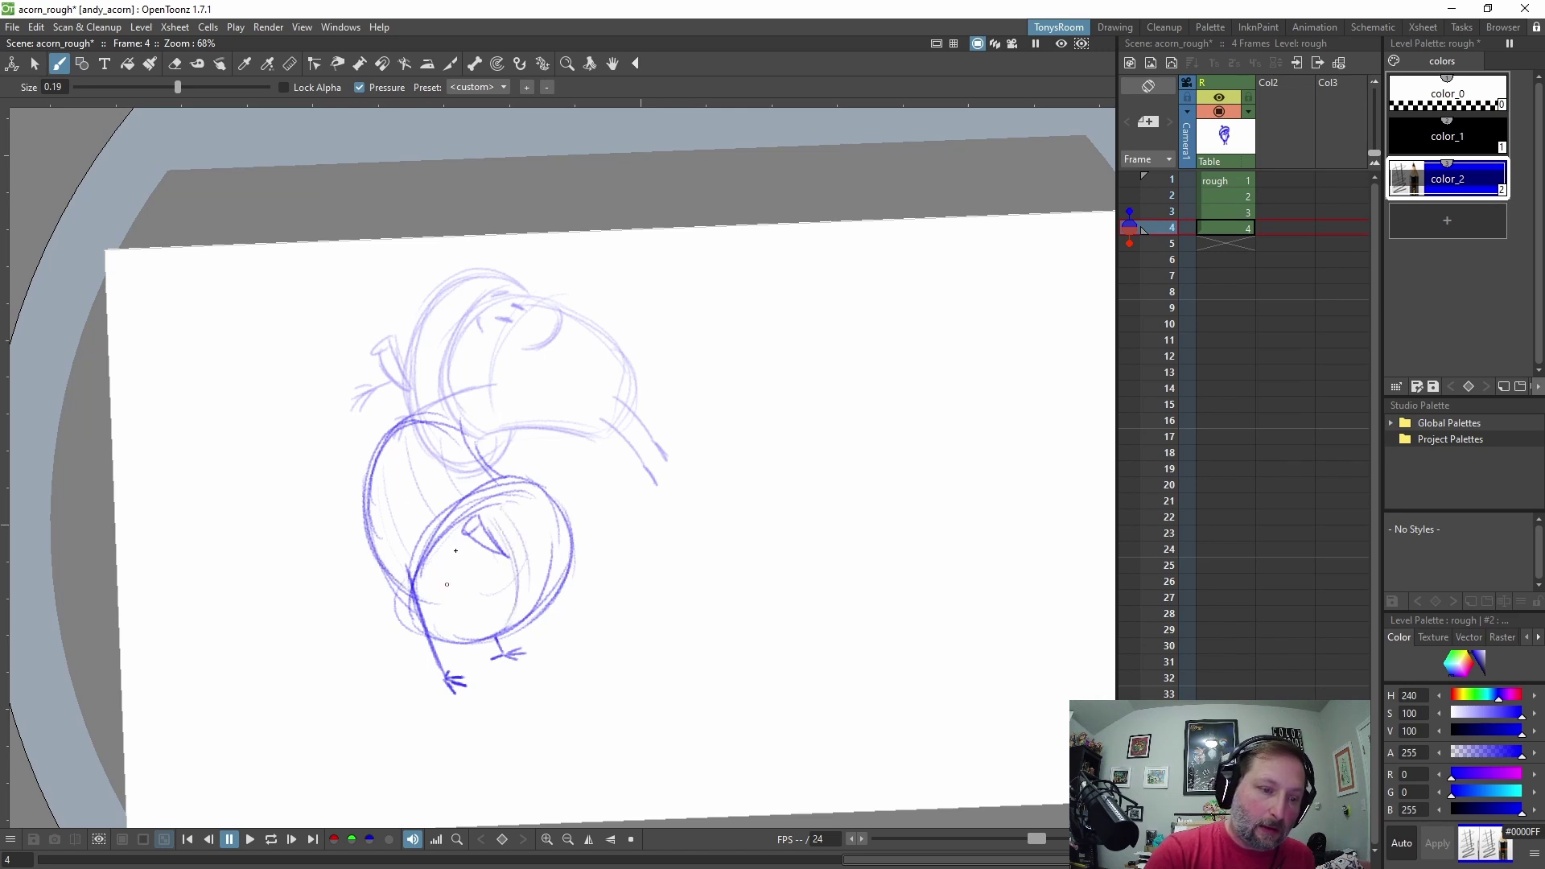
pyautogui.press(',')
pyautogui.press('.')
# Add the acorn's legs kicking upward with feet, redrawing the left leg as a bent one.
pyautogui.moveTo(401, 421)
pyautogui.mouseDown()
pyautogui.moveTo(438, 360)
pyautogui.moveTo(460, 392)
pyautogui.moveTo(490, 366)
pyautogui.mouseUp()
pyautogui.press(',')
pyautogui.press('.')
pyautogui.press('e')
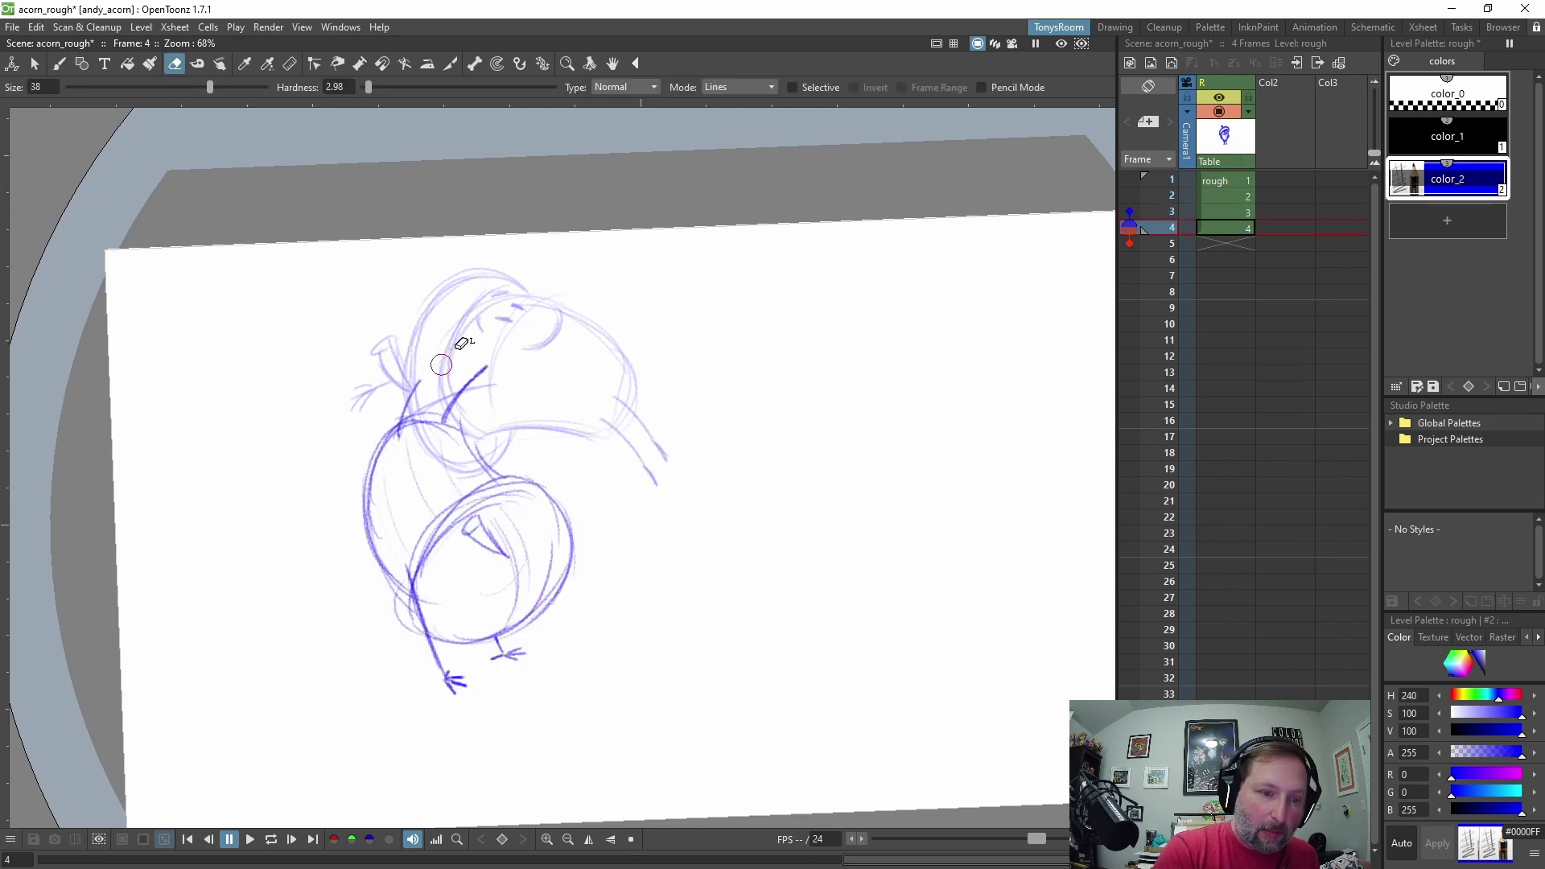
pyautogui.press('b')
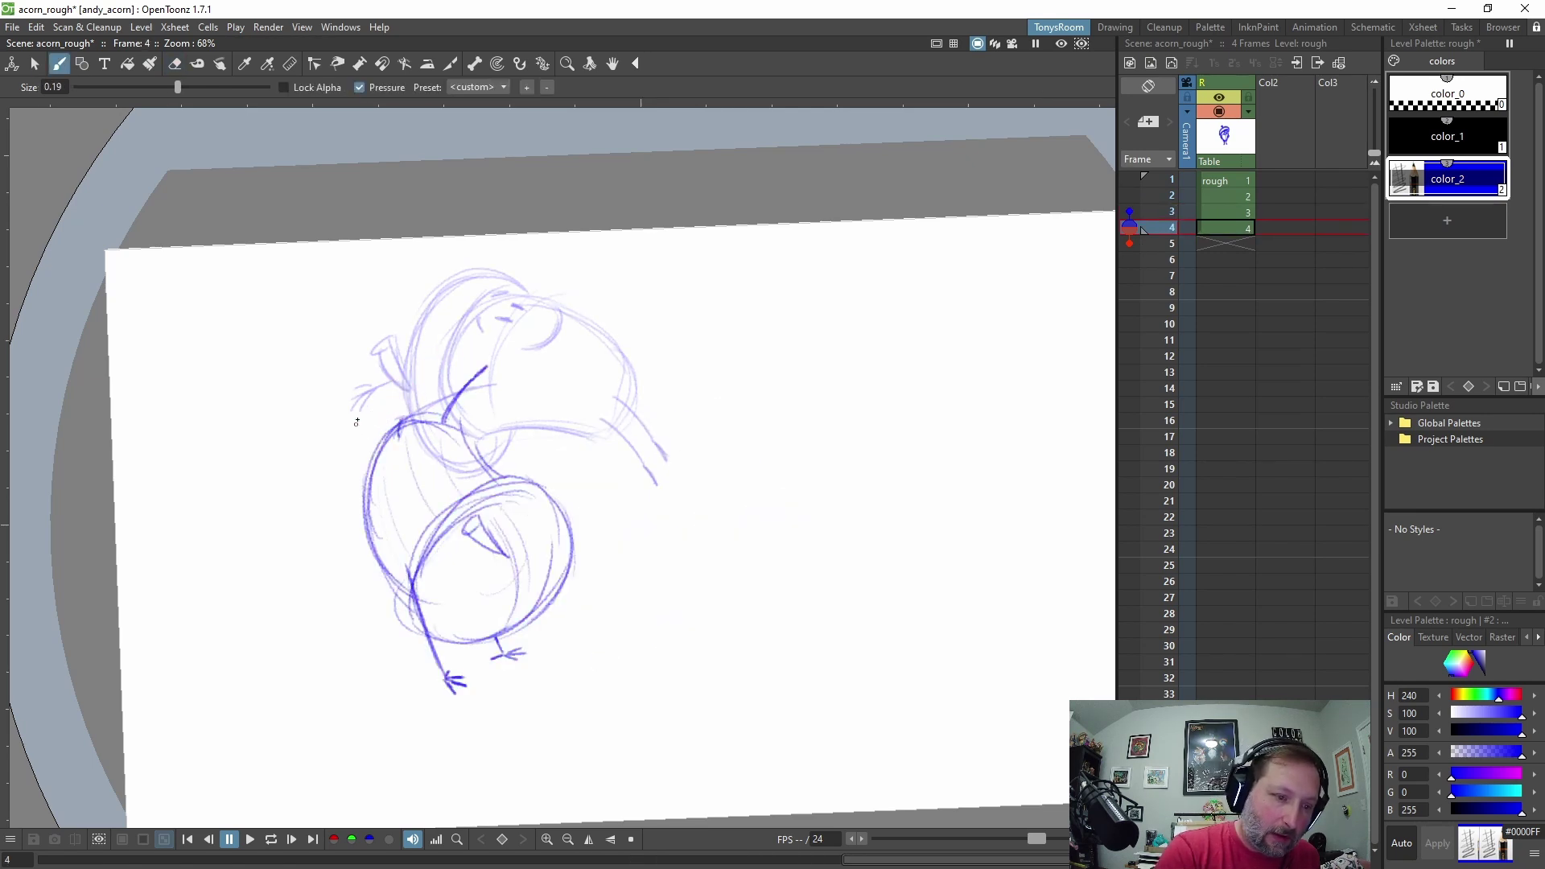
pyautogui.moveTo(359, 400); pyautogui.dragTo(394, 427)
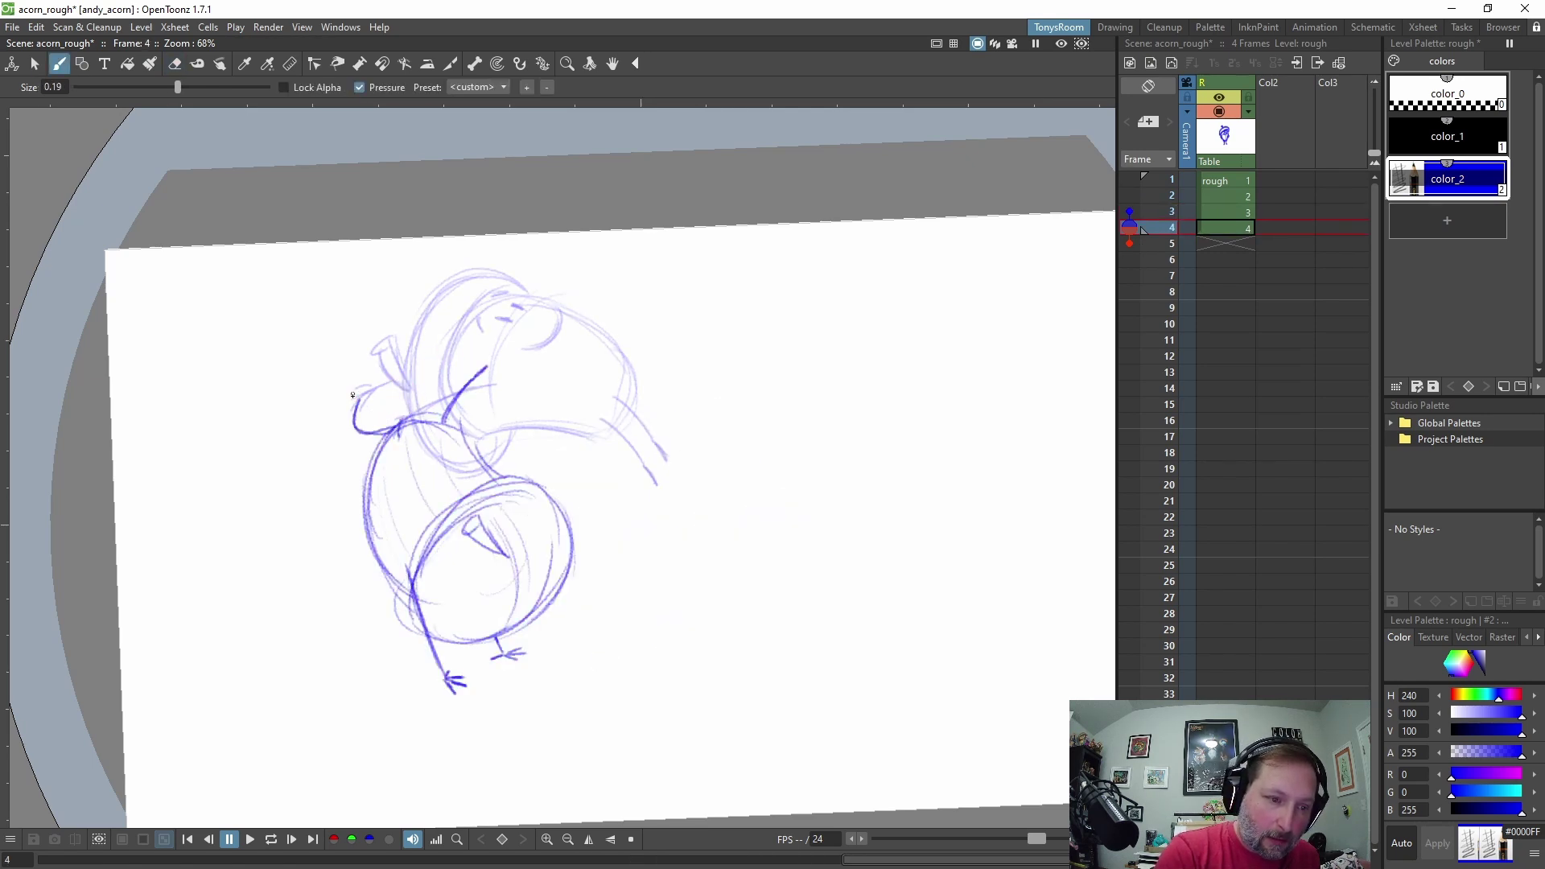
pyautogui.moveTo(340, 381); pyautogui.dragTo(361, 397)
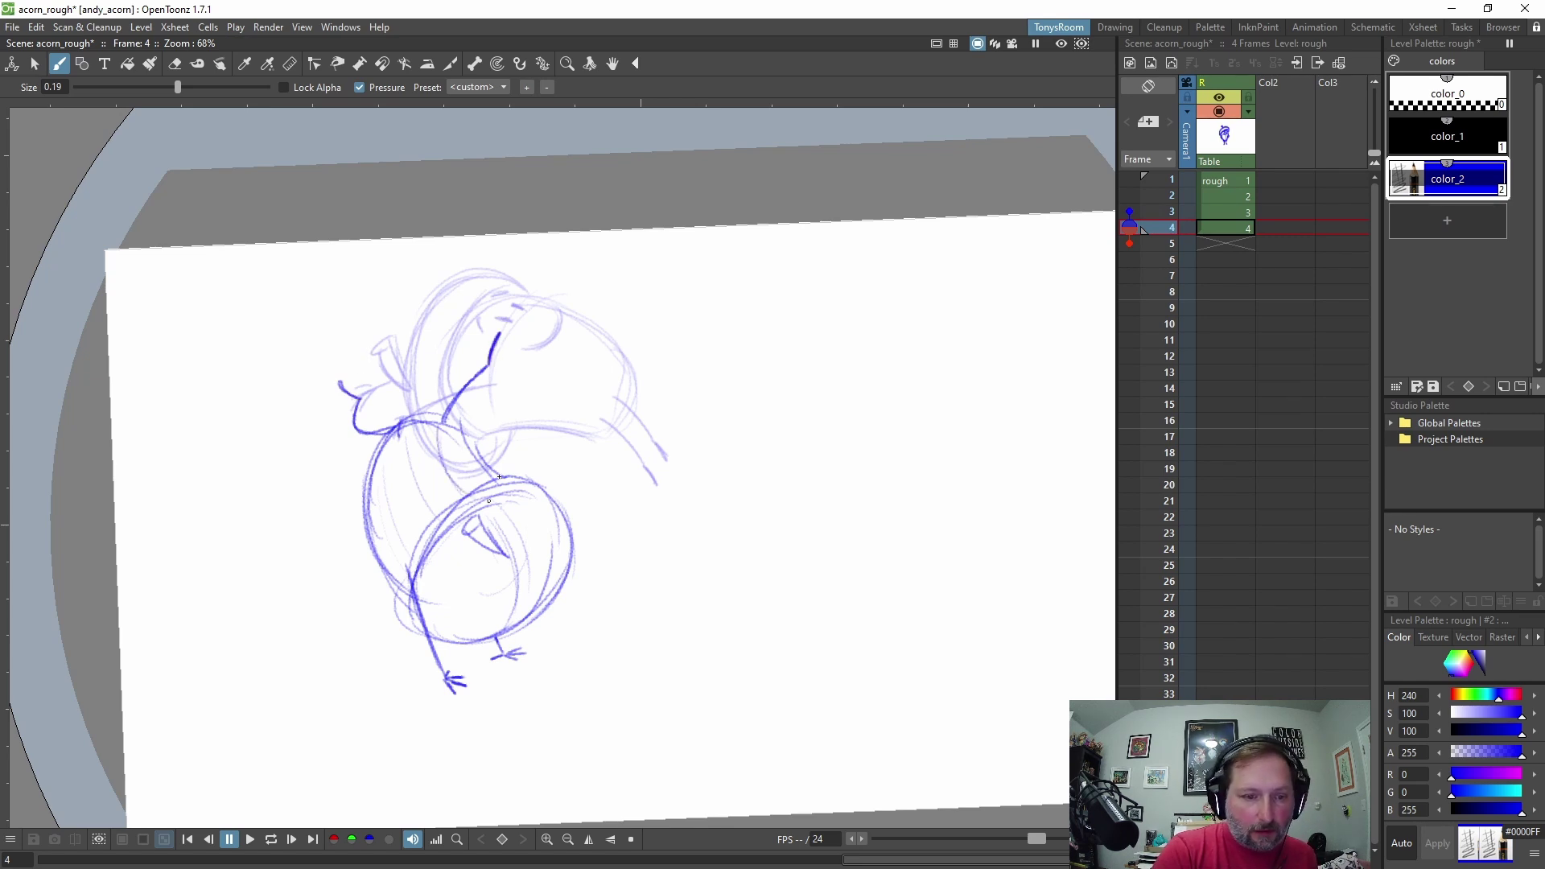
# Erase the stem inside the cap and redraw it pointing out at the cap's lower right.
pyautogui.press('a')
pyautogui.moveTo(499, 521)
pyautogui.mouseDown()
pyautogui.moveTo(483, 532)
pyautogui.moveTo(507, 547)
pyautogui.mouseUp()
pyautogui.press('b')
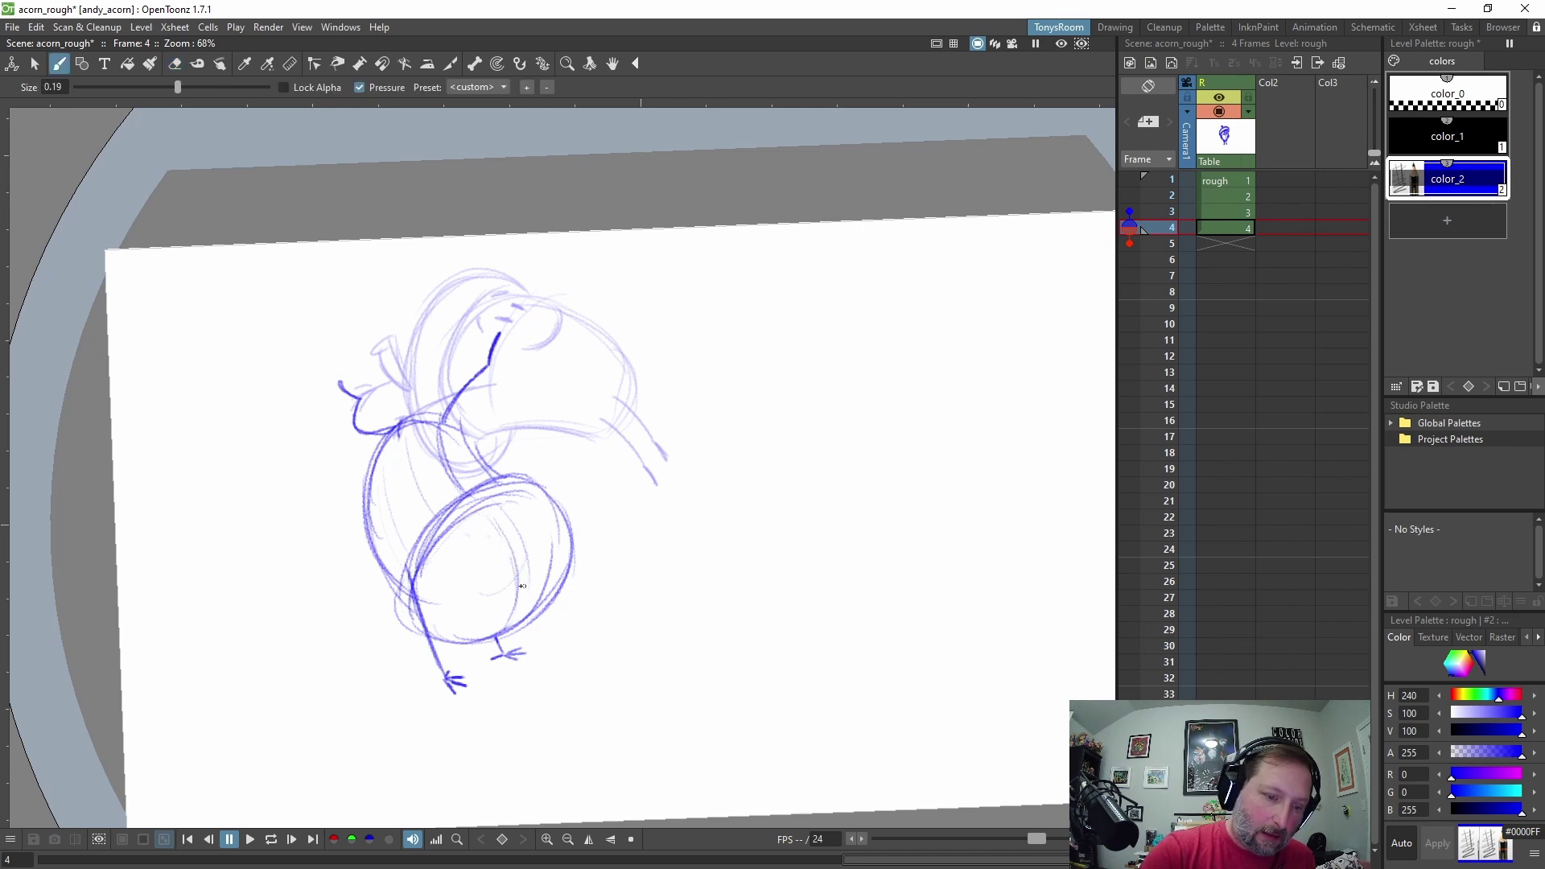
pyautogui.moveTo(512, 578)
pyautogui.mouseDown()
pyautogui.moveTo(543, 622)
pyautogui.moveTo(554, 603)
pyautogui.mouseUp()
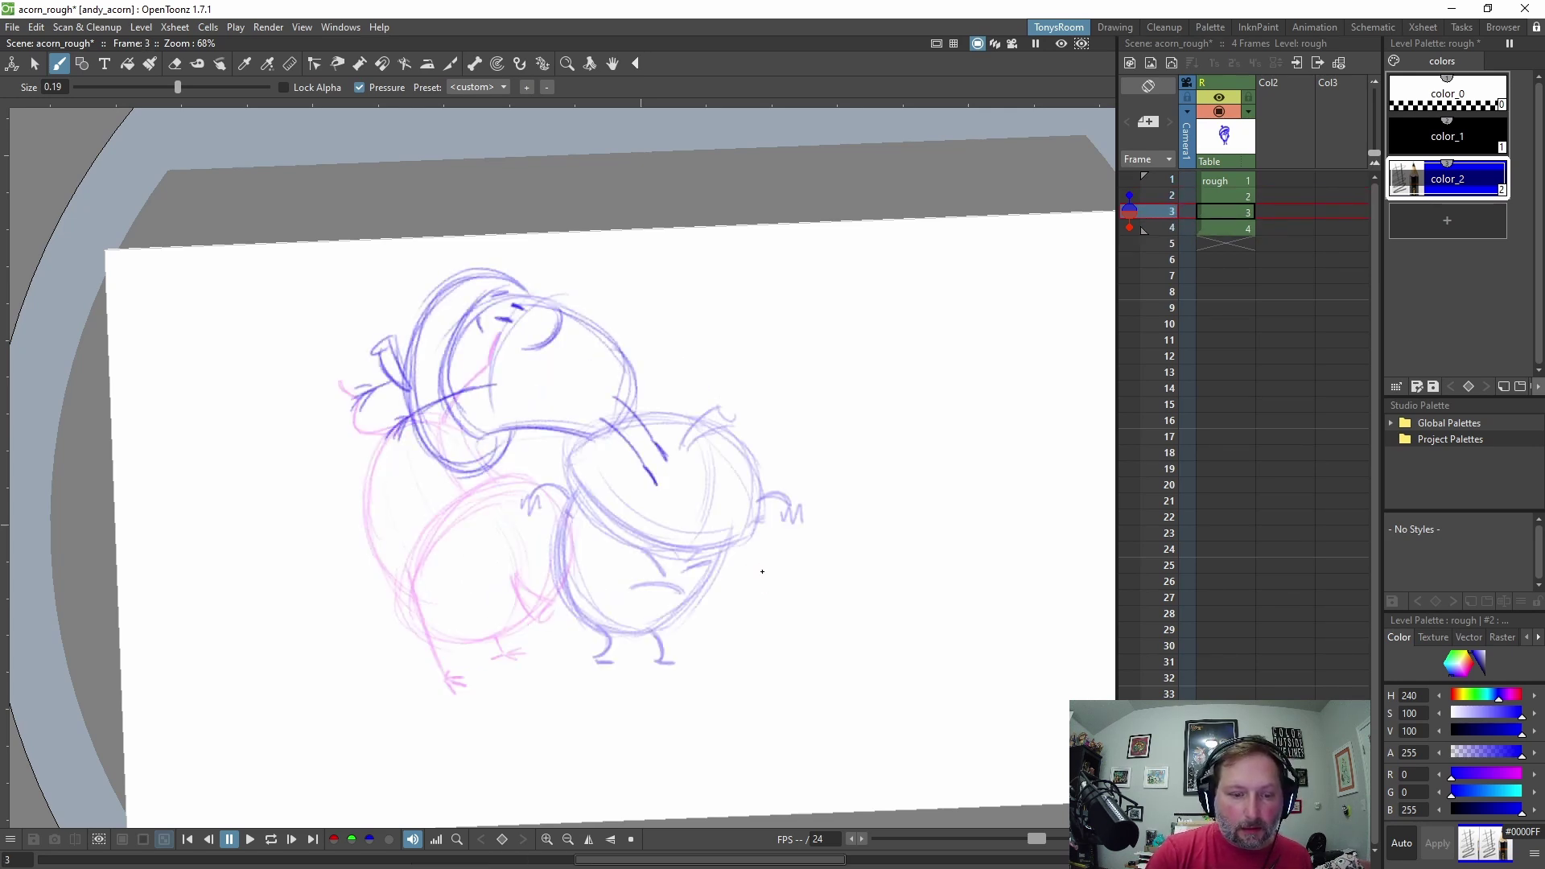
# Lasso the upside-down acorn on frame 4 and nudge it up and slightly to the right, comparing with frame 3.
pyautogui.press('.')
pyautogui.press('s')
pyautogui.moveTo(404, 306)
pyautogui.mouseDown()
pyautogui.moveTo(614, 684)
pyautogui.moveTo(515, 293)
pyautogui.mouseUp()
pyautogui.moveTo(556, 532); pyautogui.dragTo(580, 503)
pyautogui.press(',')
pyautogui.press('.')
pyautogui.moveTo(513, 260)
pyautogui.mouseDown()
pyautogui.moveTo(319, 375)
pyautogui.moveTo(515, 262)
pyautogui.mouseUp()
pyautogui.moveTo(573, 487); pyautogui.dragTo(563, 486)
# Starting from frame 1, extend each of the four drawings to a two-frame hold.
pyautogui.press(',')
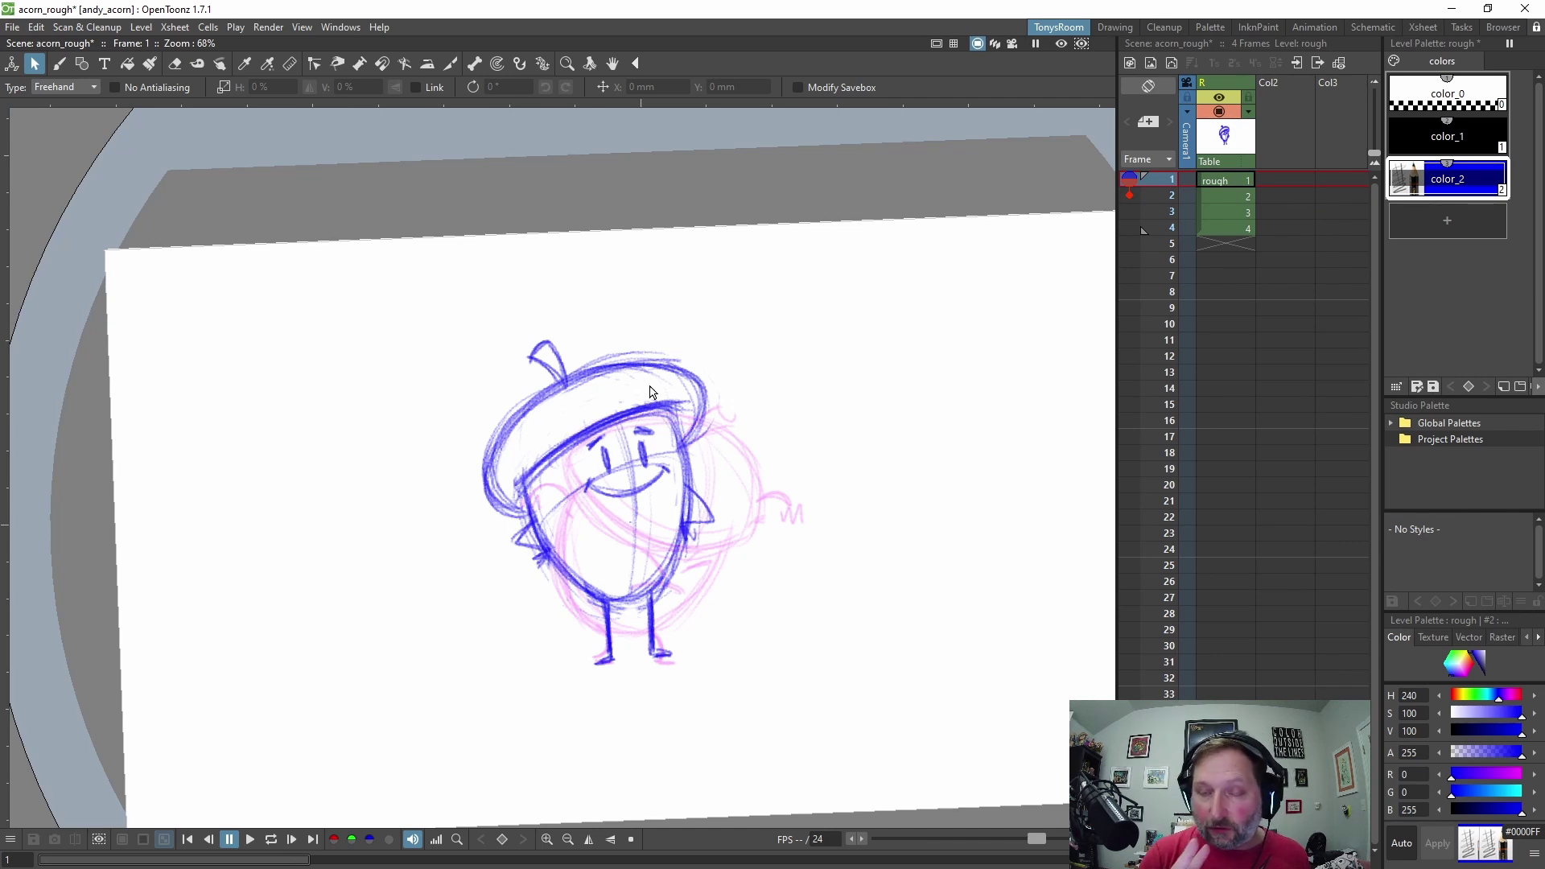
pyautogui.press("'")
pyautogui.press("'")
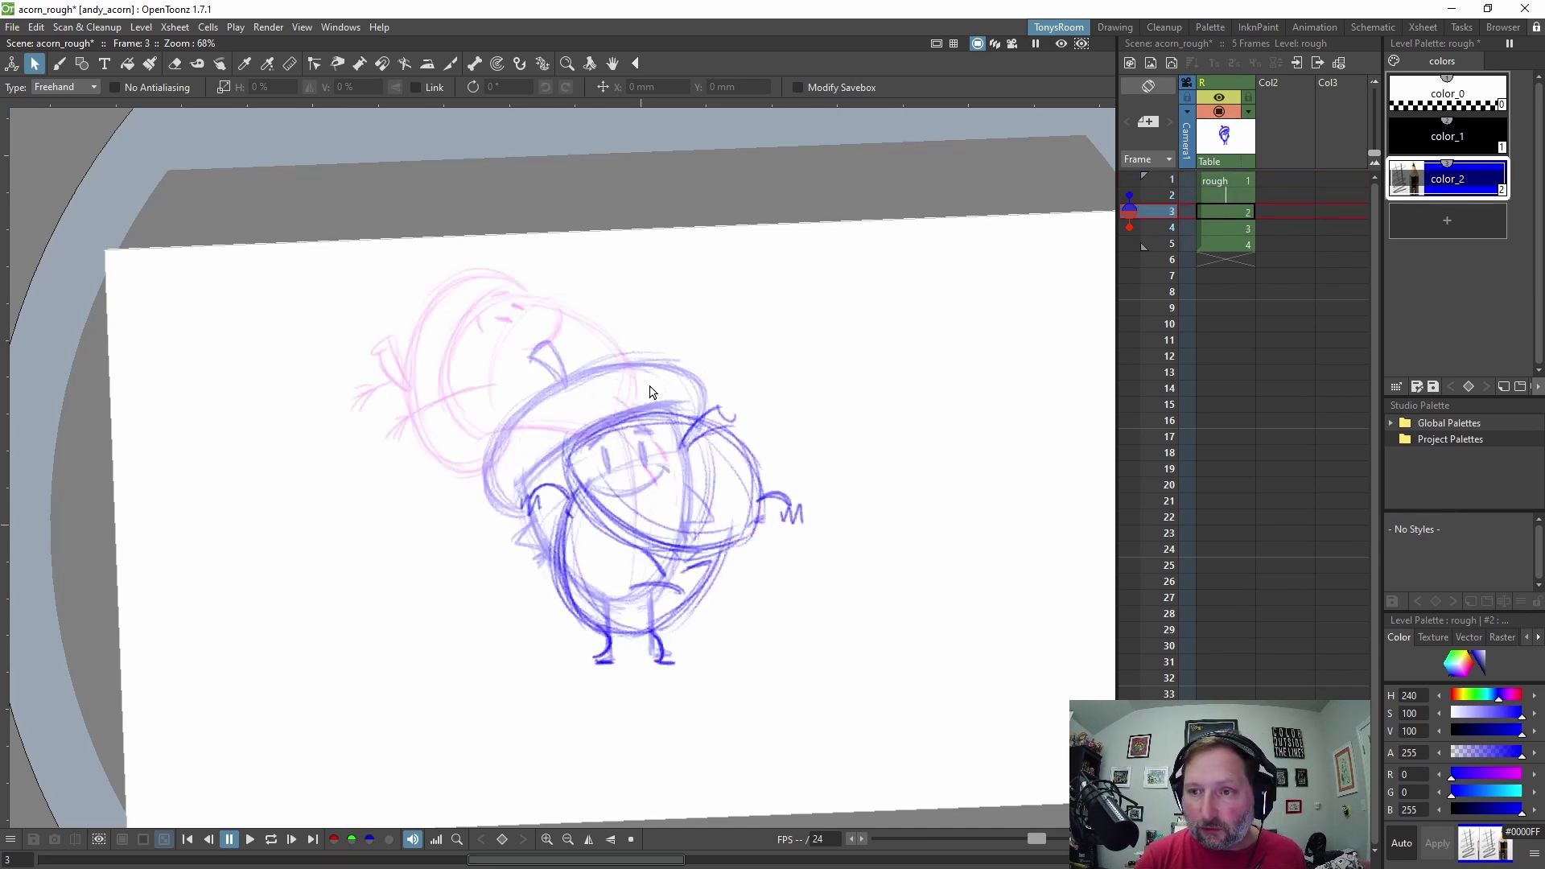
pyautogui.press("'")
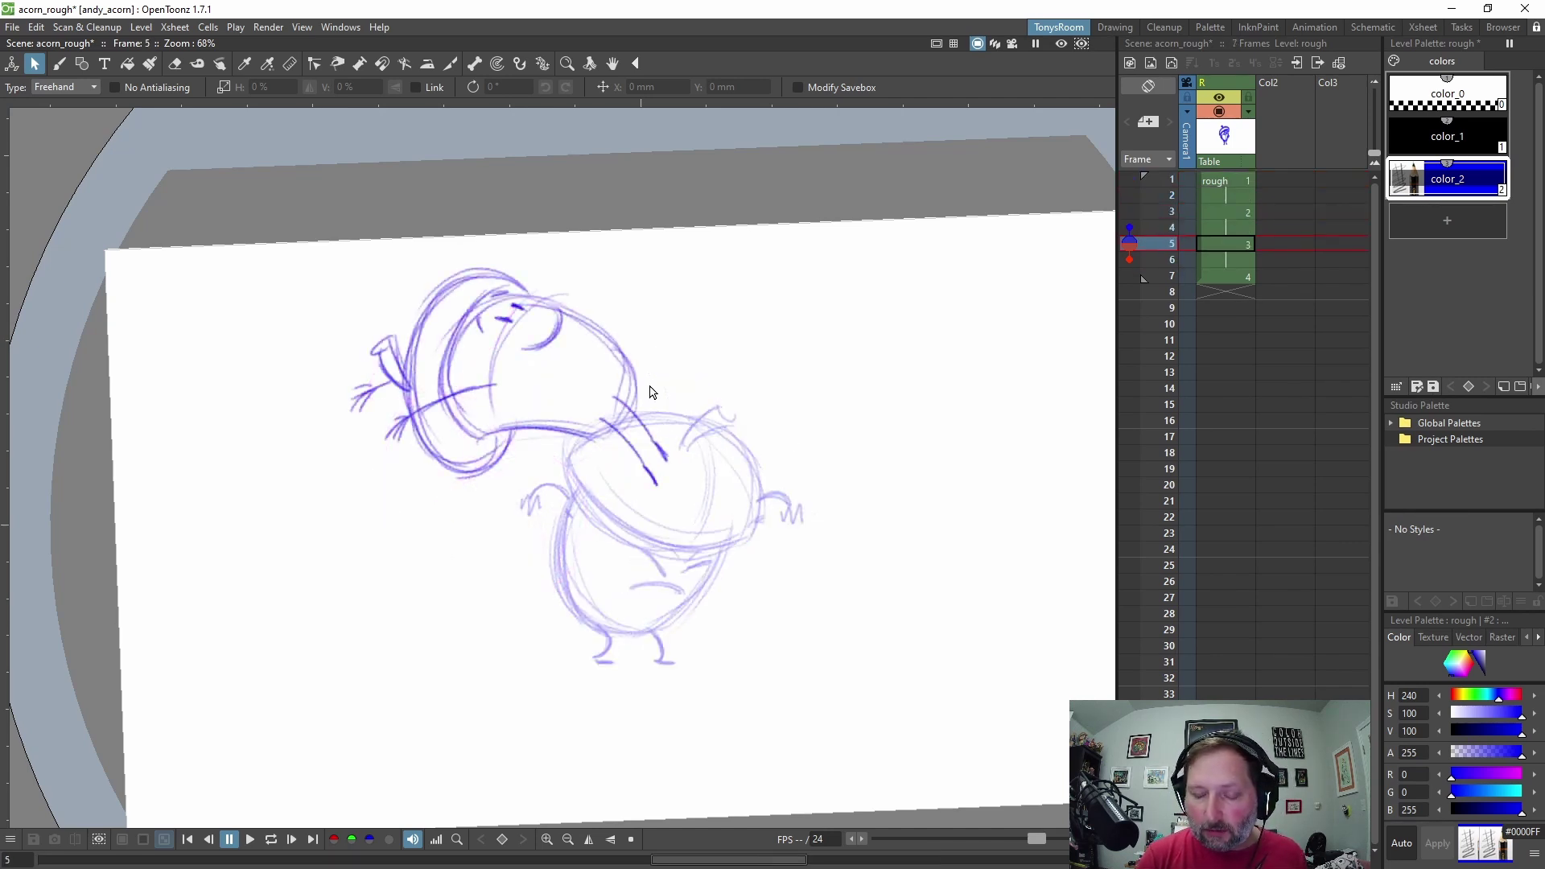
pyautogui.press("'")
# Try shortening and lengthening the holds of the individual drawings while stepping between them.
pyautogui.press(';')
pyautogui.press('Down')
pyautogui.press('Down')
pyautogui.press("'")
pyautogui.press(';')
pyautogui.press(';')
pyautogui.press('Up')
pyautogui.press('Up')
pyautogui.press("'")
pyautogui.press('Down')
pyautogui.press('Down')
pyautogui.press("'")
pyautogui.press('Up')
pyautogui.press('Up')
pyautogui.press('Up')
pyautogui.press('Up')
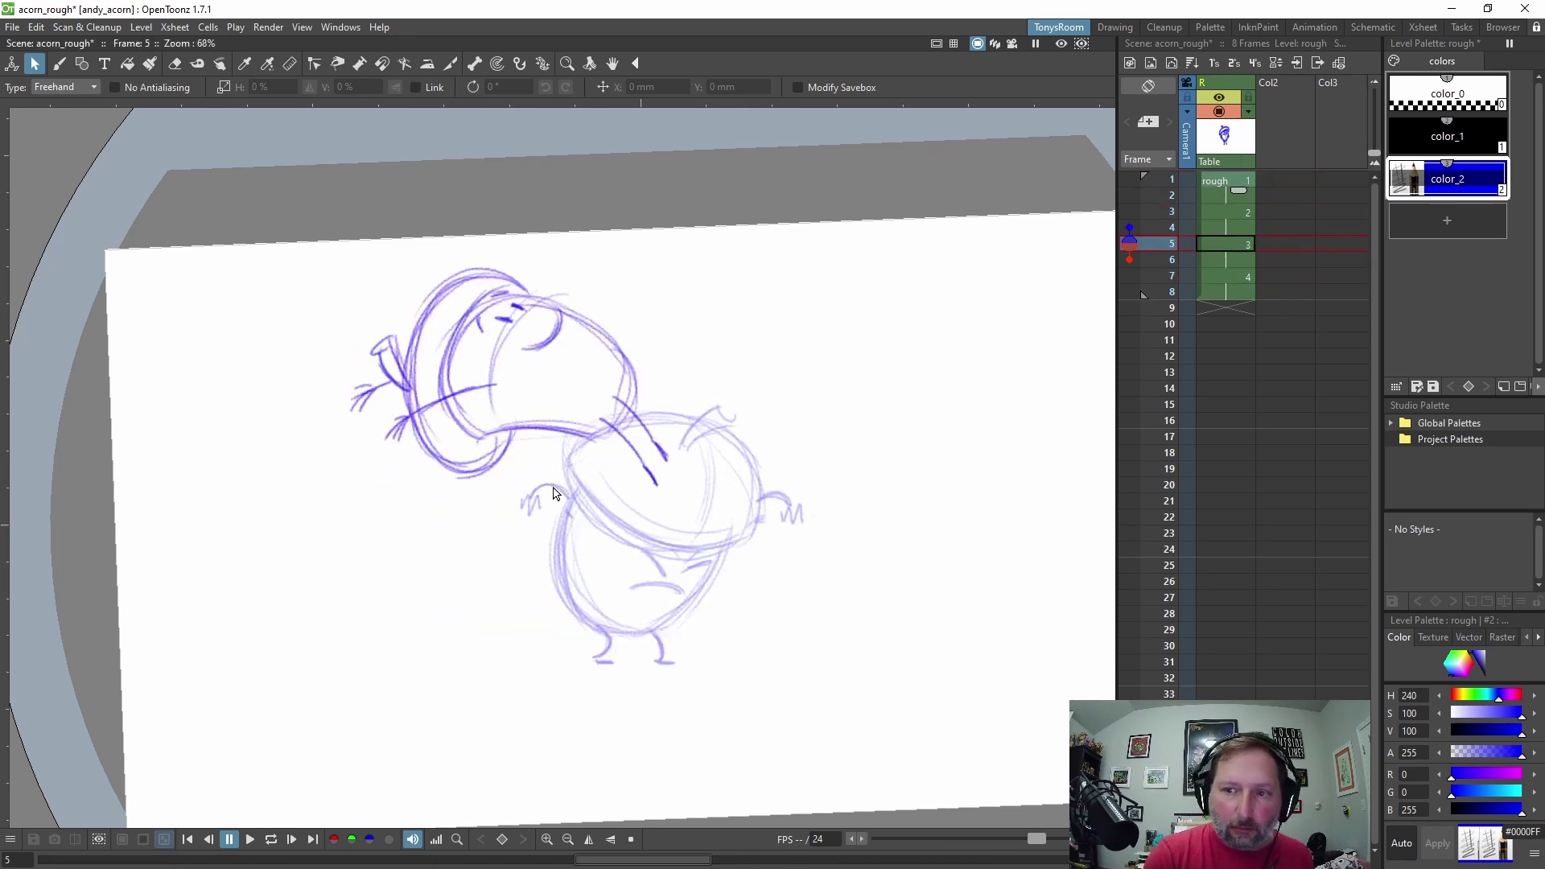
# Extend the fourth drawing's hold by two frames and create a blank drawing at frame 9, comparing it with the previous pose.
pyautogui.press('b')
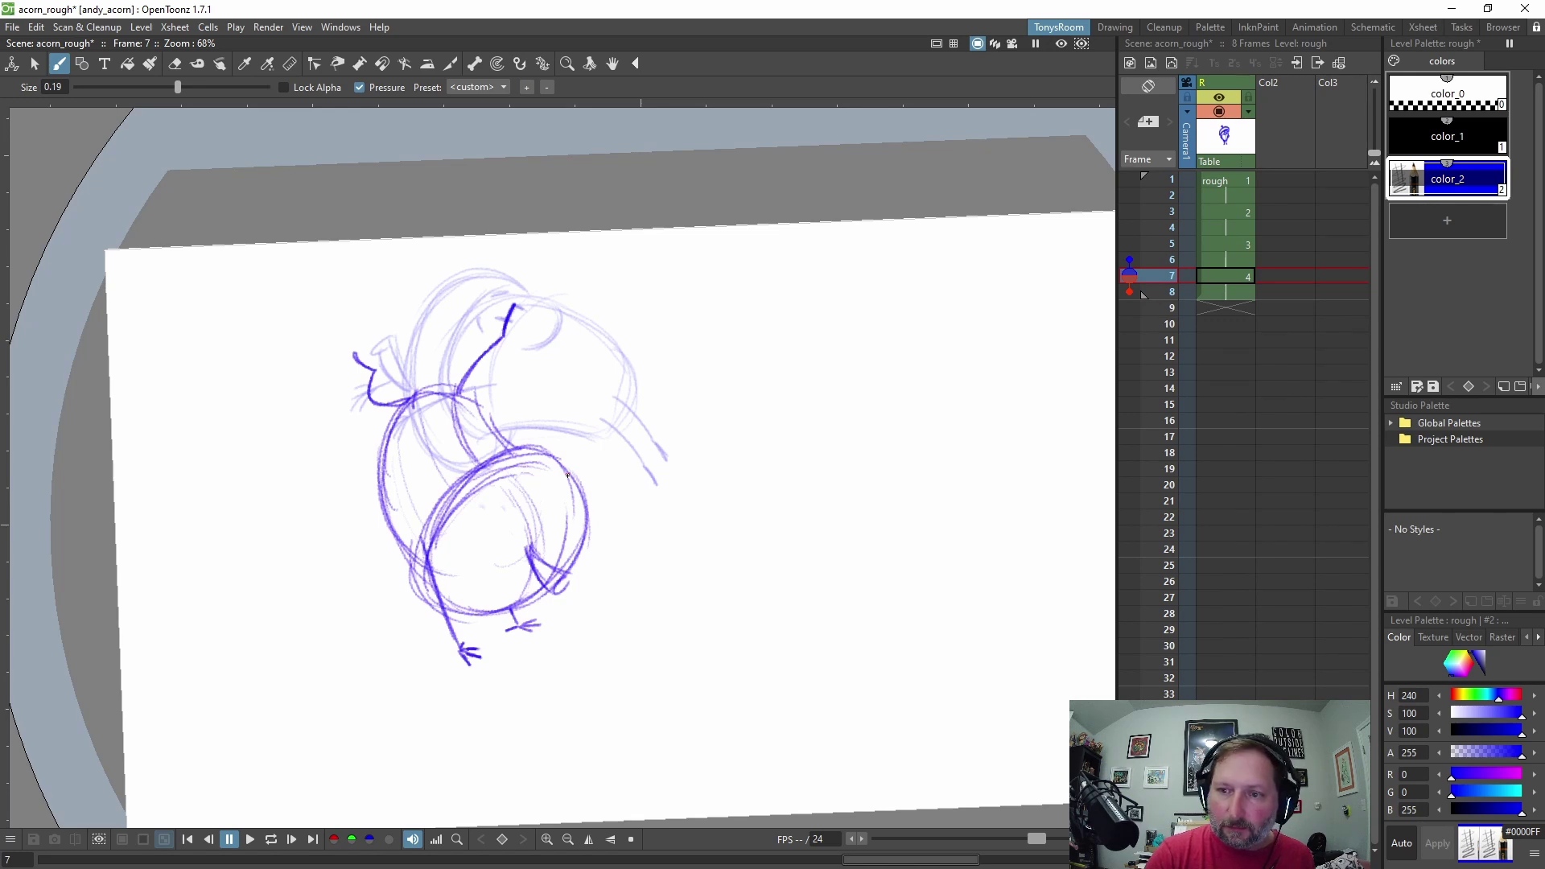
pyautogui.press("'")
pyautogui.press("'")
pyautogui.press('Down')
pyautogui.press('Down')
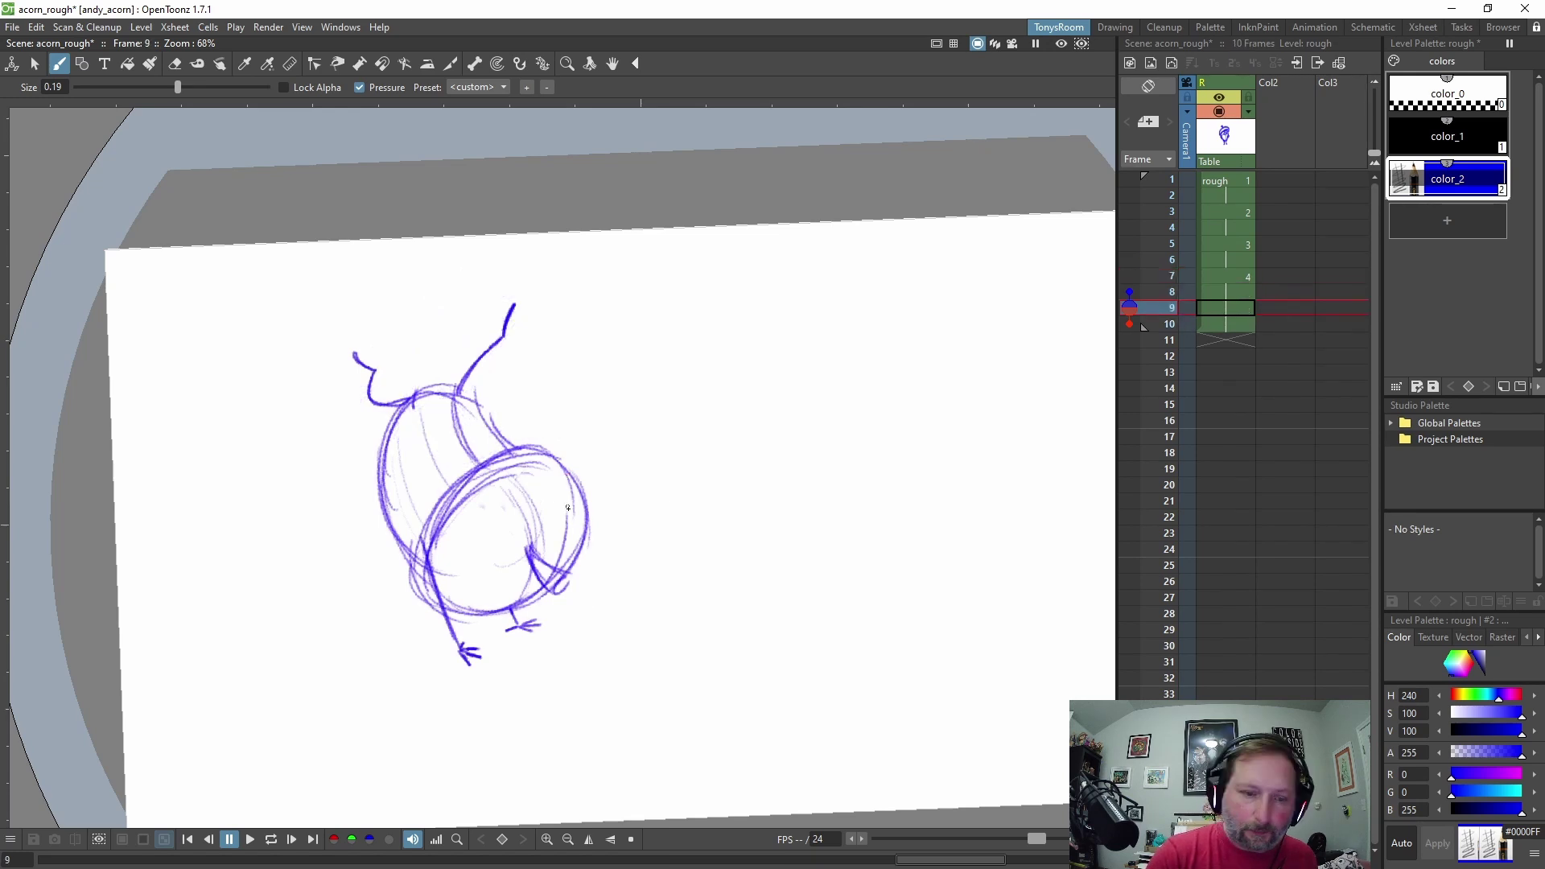
pyautogui.hotkey('alt', 'd')
pyautogui.press(',')
pyautogui.press('.')
# On frame 9, rough in a standing acorn's body sides with wide eyes, eyebrows and a long open mouth.
pyautogui.moveTo(495, 402); pyautogui.dragTo(539, 547)
pyautogui.moveTo(665, 398); pyautogui.dragTo(646, 524)
pyautogui.moveTo(642, 354)
pyautogui.mouseDown()
pyautogui.moveTo(511, 418)
pyautogui.moveTo(641, 350)
pyautogui.moveTo(648, 506)
pyautogui.mouseUp()
pyautogui.moveTo(497, 430); pyautogui.dragTo(537, 545)
pyautogui.moveTo(577, 316); pyautogui.dragTo(624, 559)
pyautogui.moveTo(632, 417)
pyautogui.mouseDown()
pyautogui.moveTo(573, 431)
pyautogui.moveTo(642, 510)
pyautogui.mouseUp()
pyautogui.moveTo(581, 359)
pyautogui.mouseDown()
pyautogui.moveTo(602, 399)
pyautogui.moveTo(623, 386)
pyautogui.moveTo(563, 360)
pyautogui.mouseUp()
pyautogui.moveTo(605, 337); pyautogui.dragTo(614, 349)
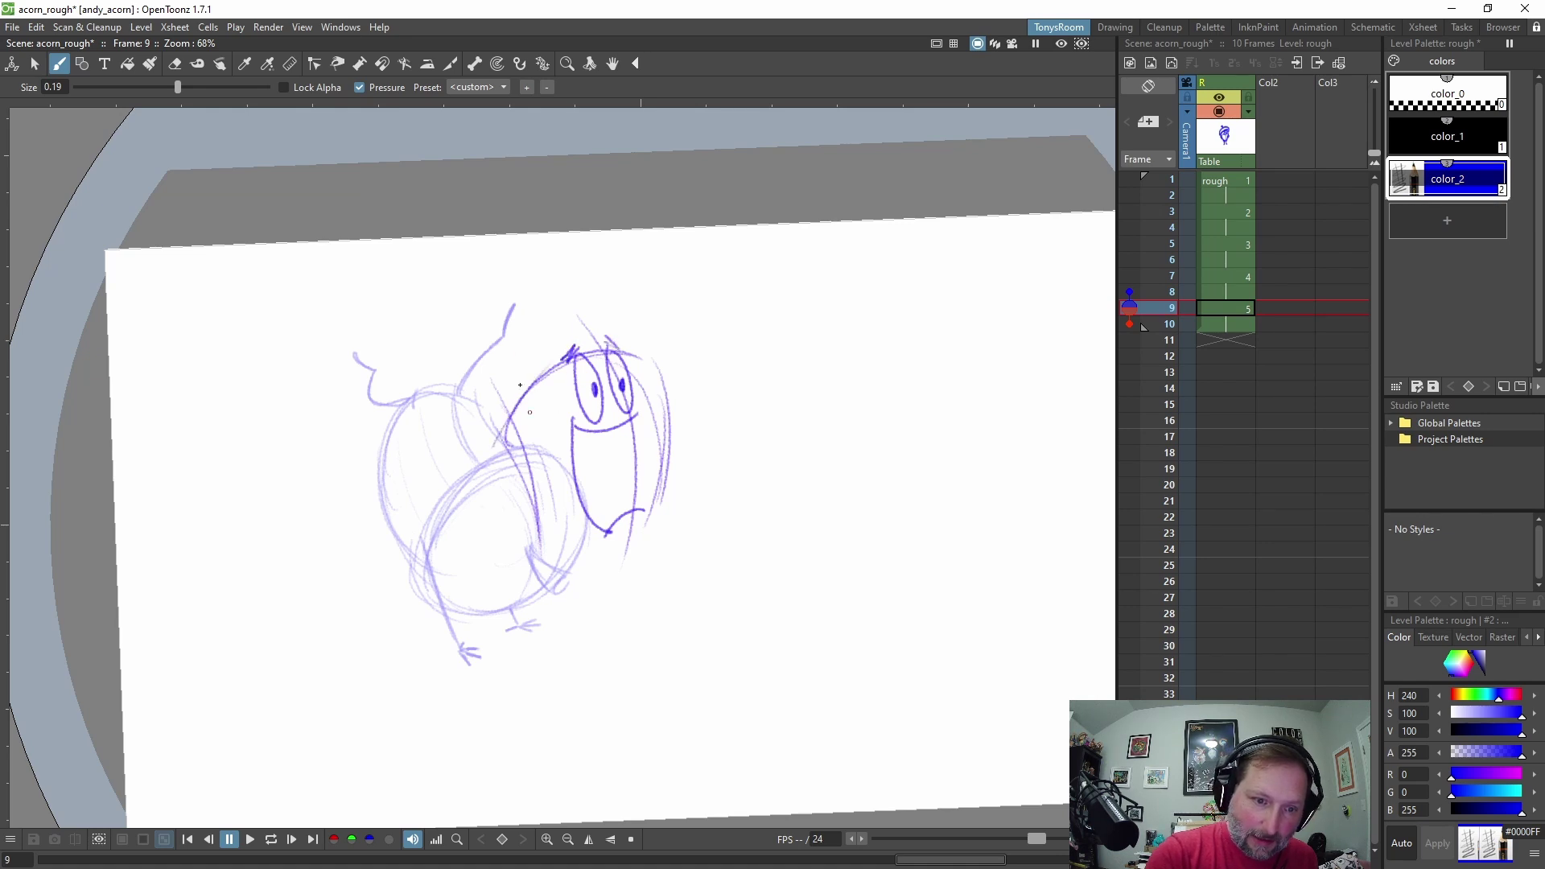
# Sketch raised hands beside the frame 9 acorn's head and draw its cap with a stem.
pyautogui.moveTo(508, 348)
pyautogui.mouseDown()
pyautogui.moveTo(533, 439)
pyautogui.moveTo(517, 320)
pyautogui.mouseUp()
pyautogui.moveTo(668, 417); pyautogui.dragTo(672, 322)
pyautogui.moveTo(487, 457)
pyautogui.mouseDown()
pyautogui.moveTo(497, 362)
pyautogui.moveTo(673, 322)
pyautogui.mouseUp()
pyautogui.moveTo(678, 414)
pyautogui.mouseDown()
pyautogui.moveTo(596, 320)
pyautogui.moveTo(569, 324)
pyautogui.moveTo(544, 295)
pyautogui.moveTo(562, 336)
pyautogui.mouseUp()
pyautogui.moveTo(493, 402)
pyautogui.mouseDown()
pyautogui.moveTo(555, 317)
pyautogui.moveTo(634, 312)
pyautogui.mouseUp()
pyautogui.moveTo(487, 401)
pyautogui.mouseDown()
pyautogui.moveTo(608, 311)
pyautogui.moveTo(680, 405)
pyautogui.mouseUp()
pyautogui.moveTo(678, 410)
pyautogui.mouseDown()
pyautogui.moveTo(619, 319)
pyautogui.moveTo(475, 461)
pyautogui.mouseUp()
# Draw the raised arms and build up the tapered body outline of the frame 9 acorn.
pyautogui.moveTo(500, 354)
pyautogui.mouseDown()
pyautogui.moveTo(476, 462)
pyautogui.moveTo(620, 314)
pyautogui.moveTo(672, 514)
pyautogui.moveTo(656, 536)
pyautogui.mouseUp()
pyautogui.moveTo(519, 435); pyautogui.dragTo(555, 568)
pyautogui.moveTo(533, 487)
pyautogui.mouseDown()
pyautogui.moveTo(580, 581)
pyautogui.moveTo(667, 458)
pyautogui.mouseUp()
pyautogui.moveTo(594, 570); pyautogui.dragTo(670, 424)
pyautogui.moveTo(530, 442)
pyautogui.mouseDown()
pyautogui.moveTo(615, 567)
pyautogui.moveTo(668, 408)
pyautogui.mouseUp()
pyautogui.moveTo(632, 547); pyautogui.dragTo(674, 381)
# Add straight legs and small feet to the frame 9 acorn and compare it with the previous pose.
pyautogui.moveTo(523, 429)
pyautogui.mouseDown()
pyautogui.moveTo(597, 569)
pyautogui.moveTo(585, 640)
pyautogui.mouseUp()
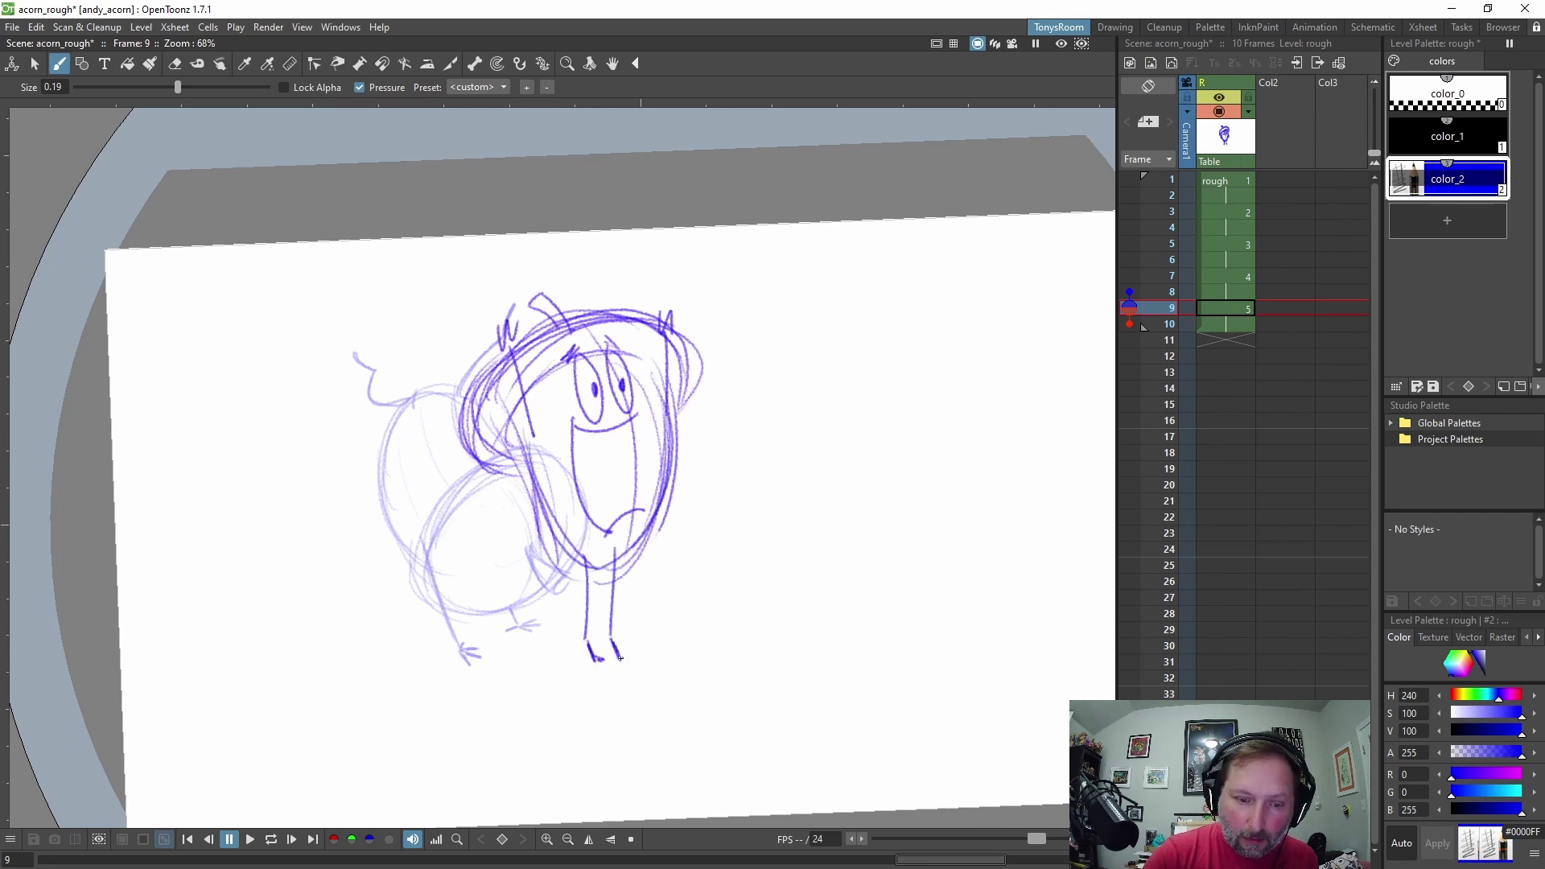
pyautogui.moveTo(585, 561); pyautogui.dragTo(587, 635)
pyautogui.moveTo(615, 560); pyautogui.dragTo(613, 606)
pyautogui.press(',')
pyautogui.press('.')
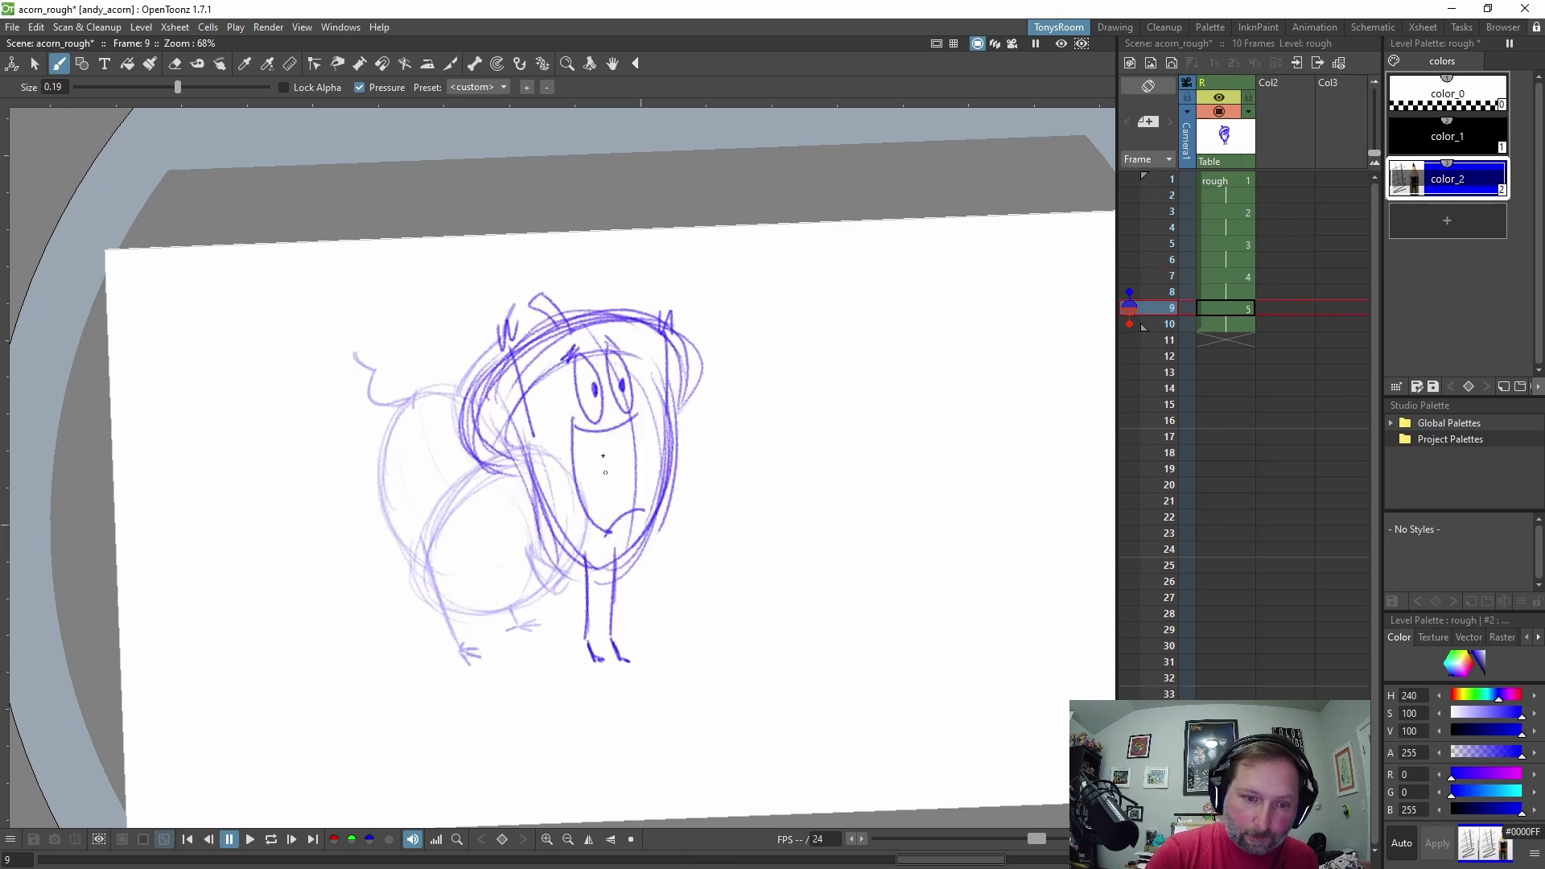
# Draw a tongue in the frame 9 acorn's open mouth and hatch the mouth's left side.
pyautogui.moveTo(607, 437); pyautogui.dragTo(610, 492)
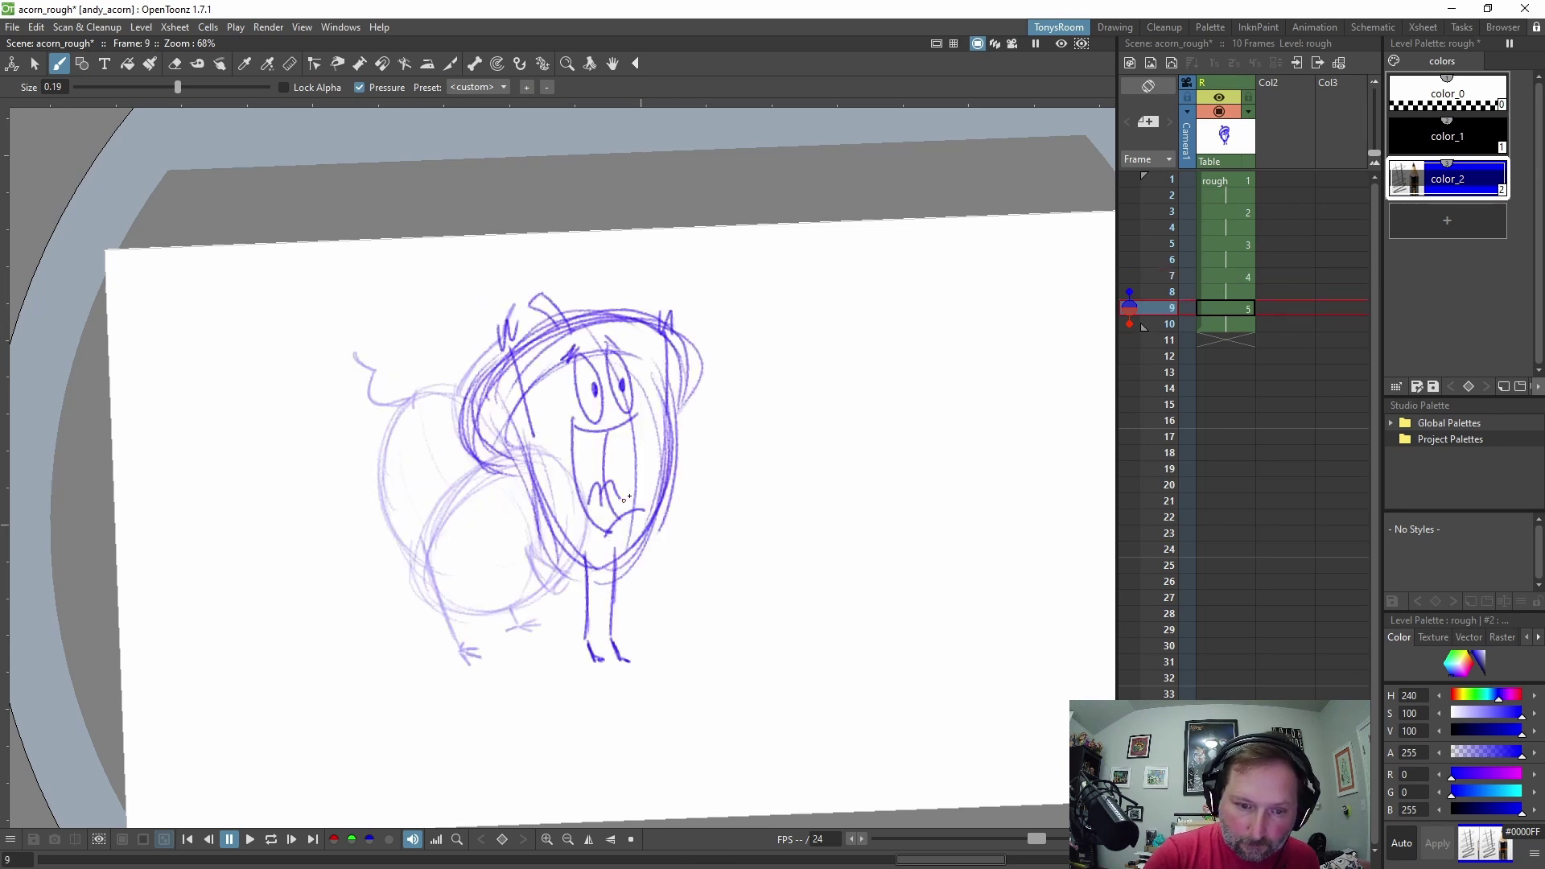
pyautogui.moveTo(590, 435); pyautogui.dragTo(576, 472)
pyautogui.moveTo(597, 436); pyautogui.dragTo(580, 482)
pyautogui.moveTo(604, 454); pyautogui.dragTo(586, 497)
pyautogui.press(',')
pyautogui.press('.')
# Erase the frame 9 acorn's right pupil and redraw it closer to the left eye.
pyautogui.press('e')
pyautogui.moveTo(595, 386); pyautogui.dragTo(614, 386)
pyautogui.press('b')
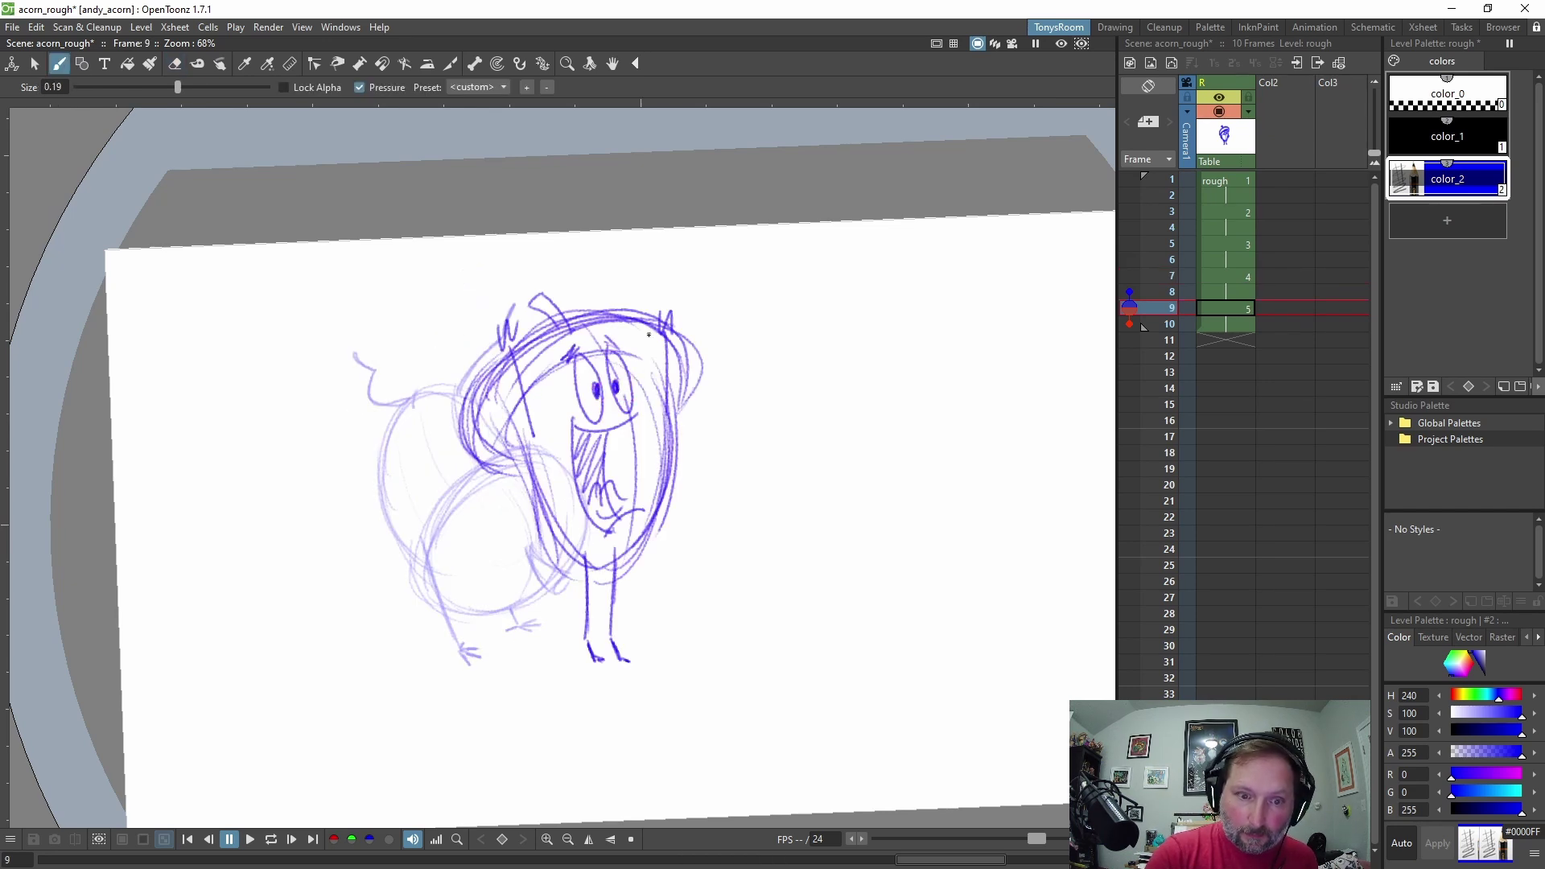
# Flip back and forth through the five drawings from frame 1 to frame 9 to check the pose sequence.
pyautogui.hotkey('shift', ',')
pyautogui.hotkey('shift', '.')
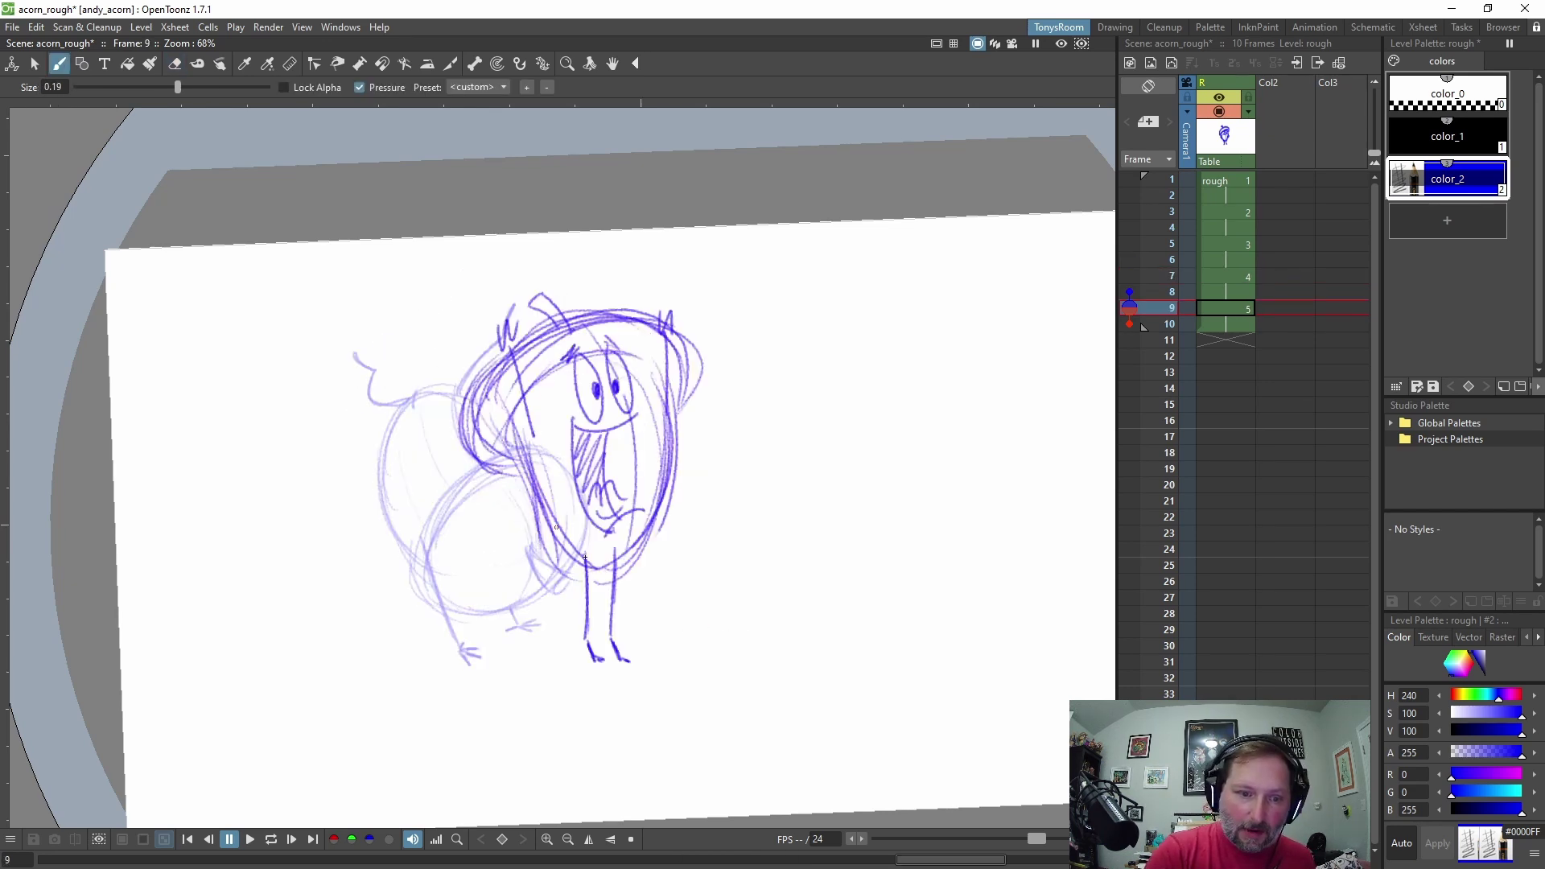
pyautogui.press(',')
pyautogui.press('.')
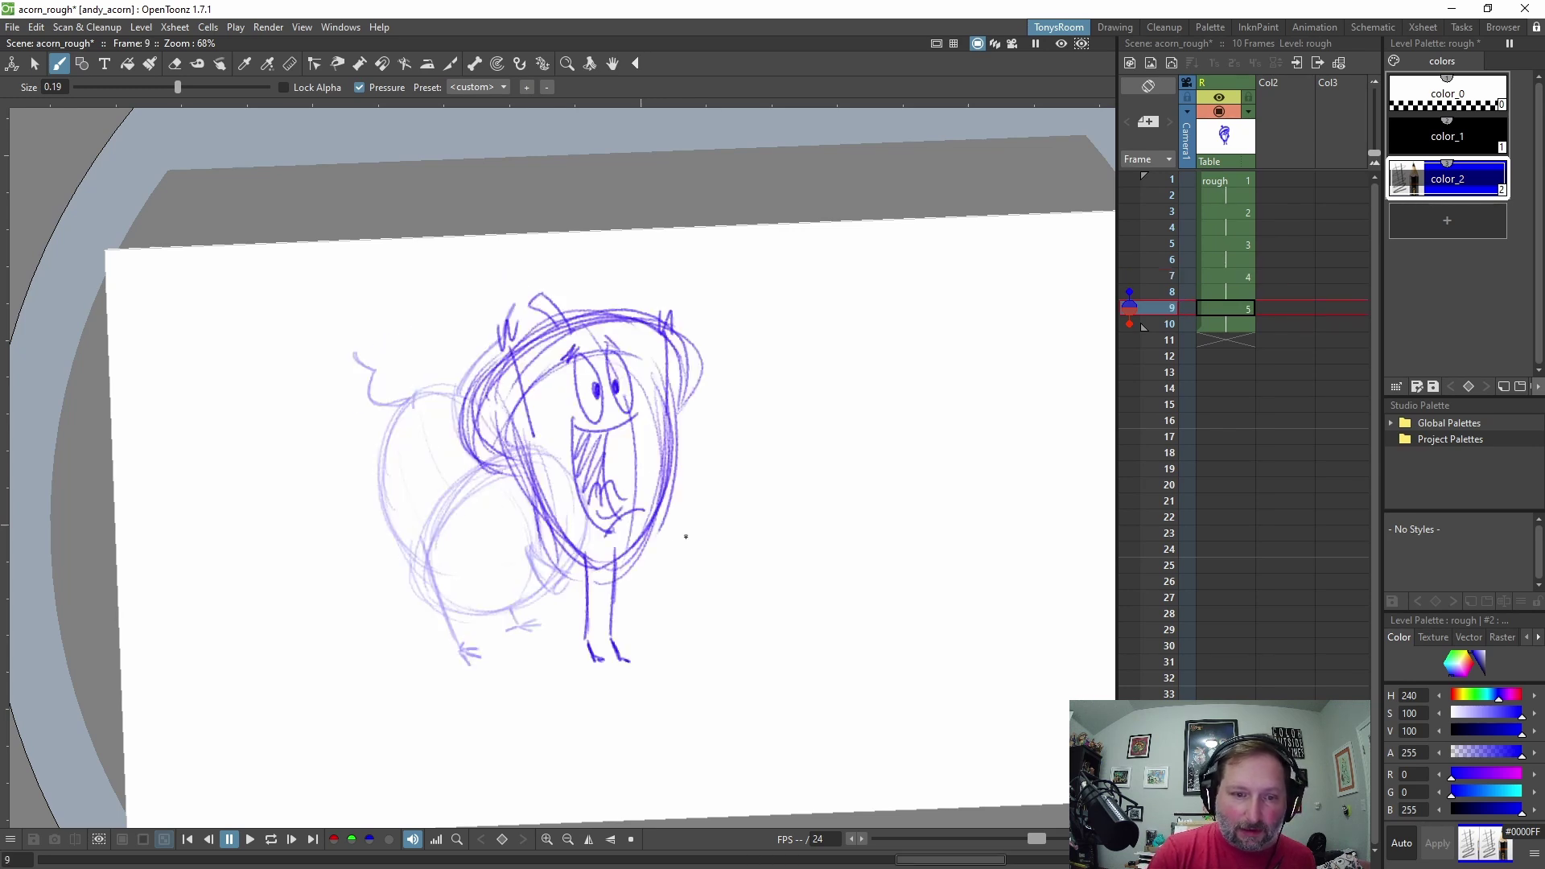
pyautogui.press(',')
pyautogui.press(',')
pyautogui.press(',')
pyautogui.press(',')
pyautogui.press('.')
pyautogui.press('.')
pyautogui.press('.')
pyautogui.press('.')
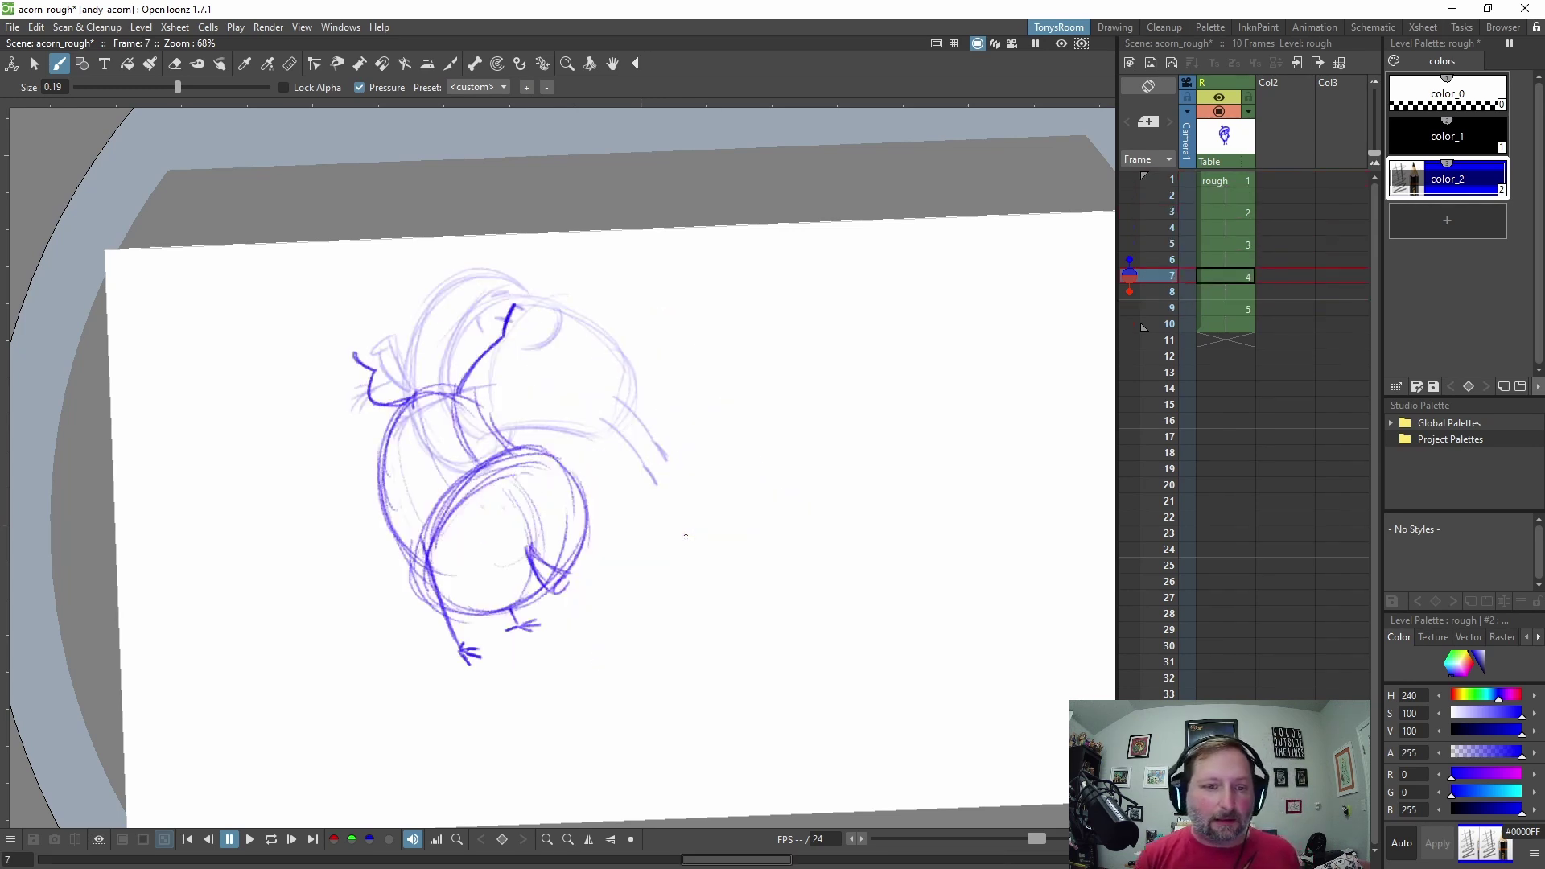
# Select the rough level's cells in frames 1 to 10 and renumber the drawings 1, 3, 5, 7 and 9.
pyautogui.click(1233, 178)
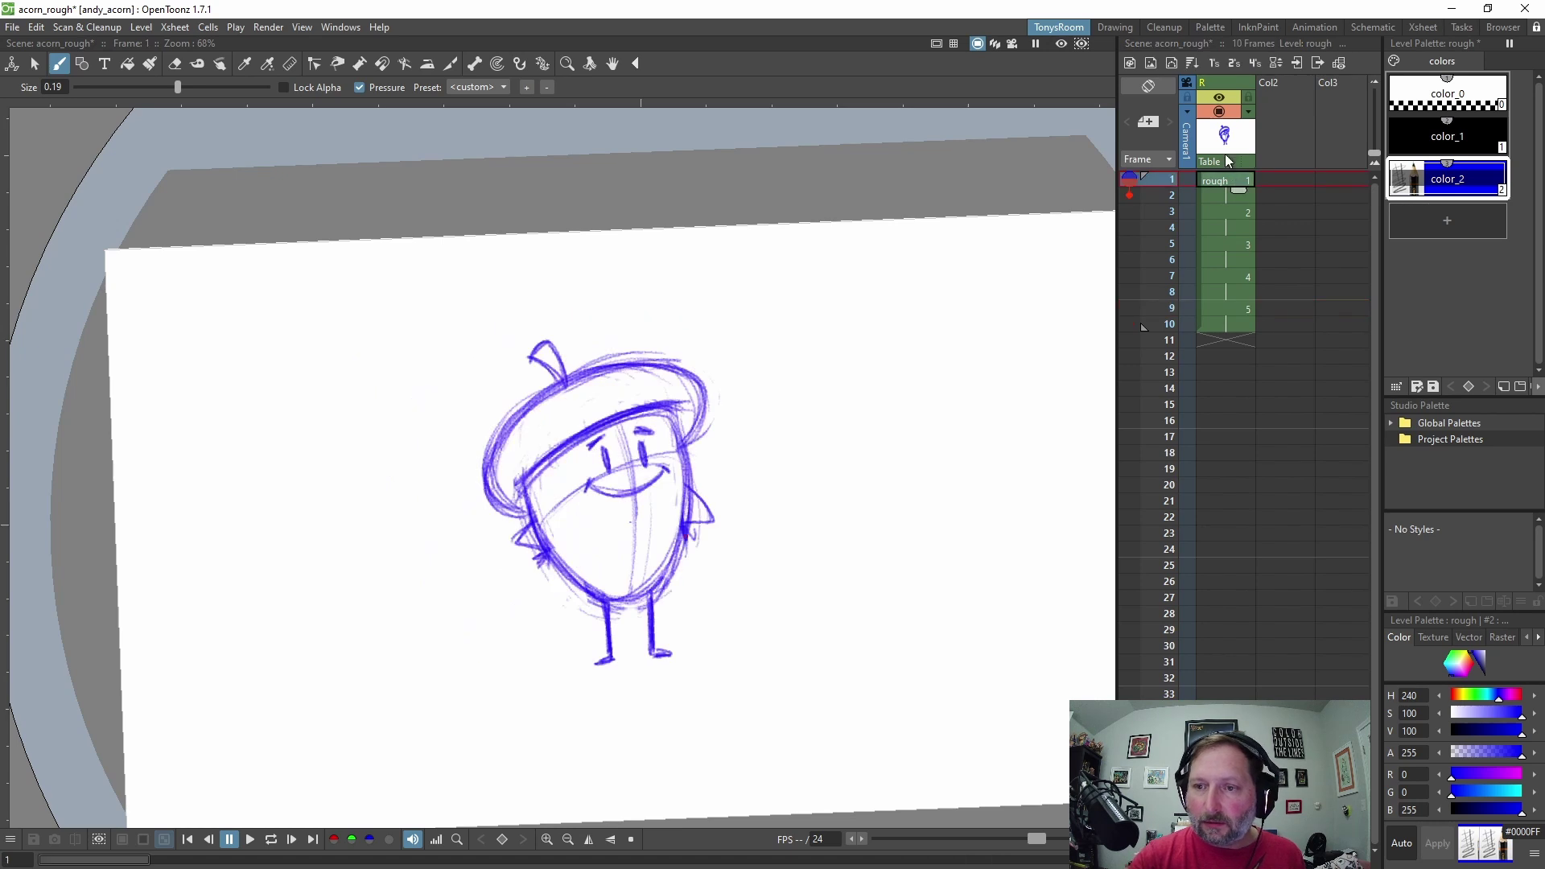
pyautogui.click(1240, 212)
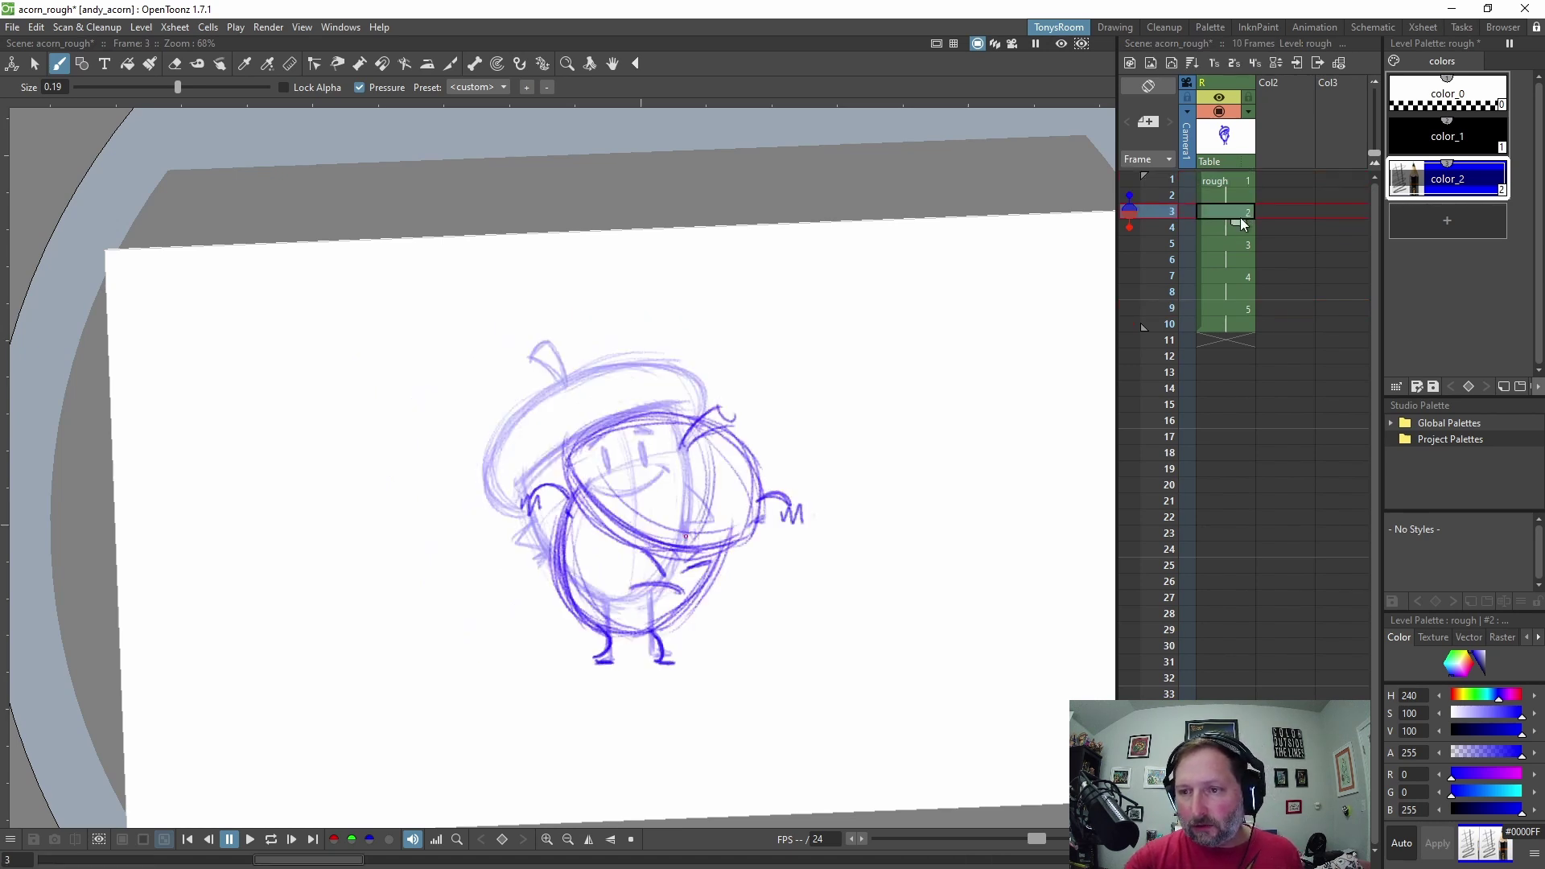
pyautogui.click(1229, 308)
pyautogui.click(1169, 177)
pyautogui.click(1164, 304)
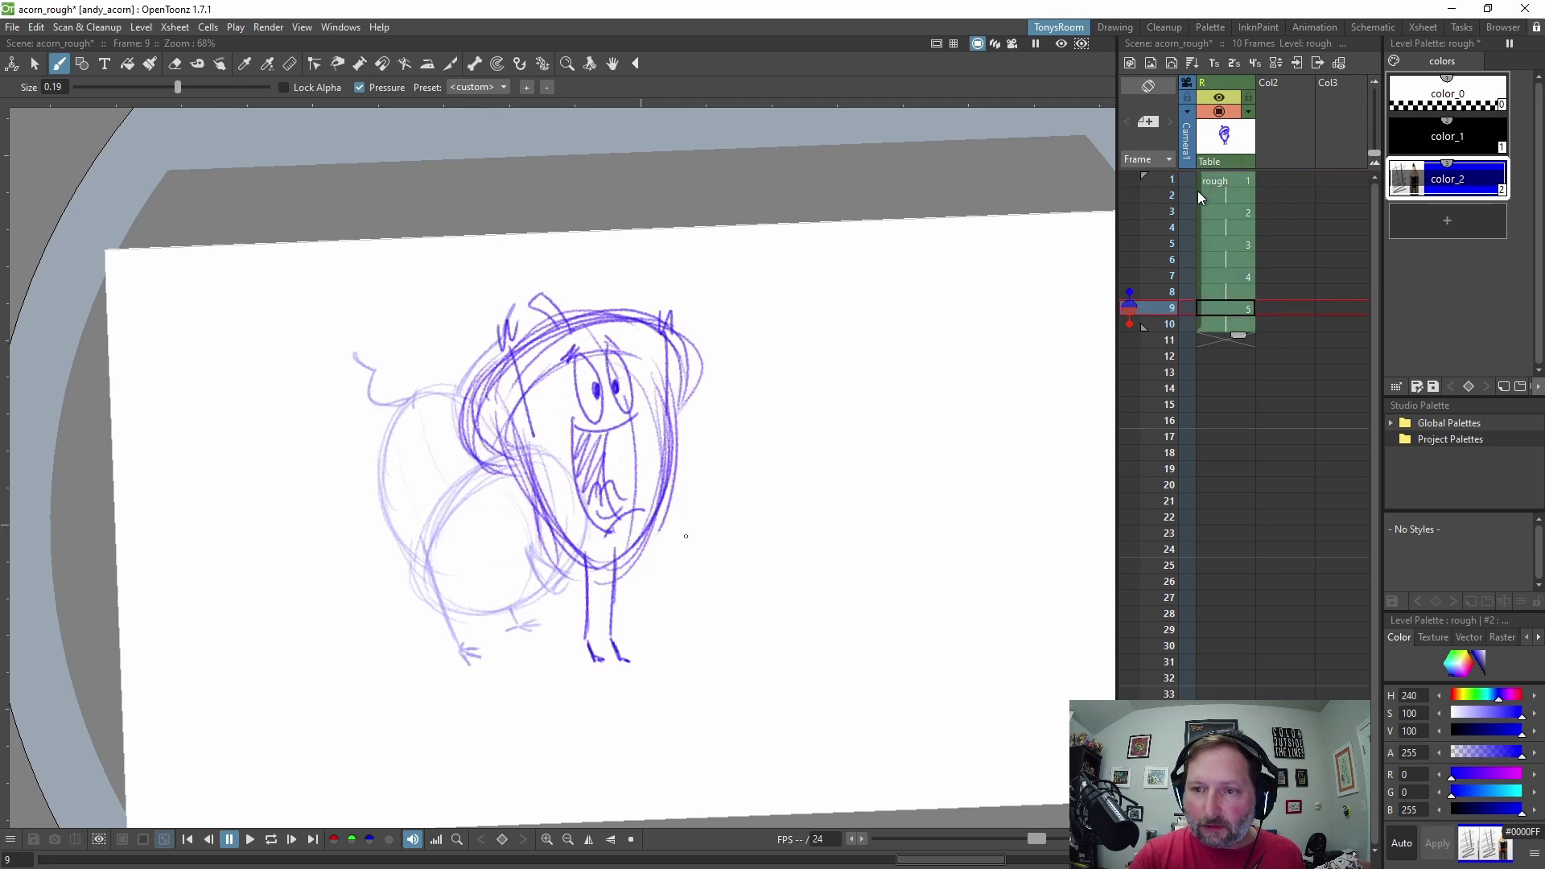
pyautogui.click(1190, 61)
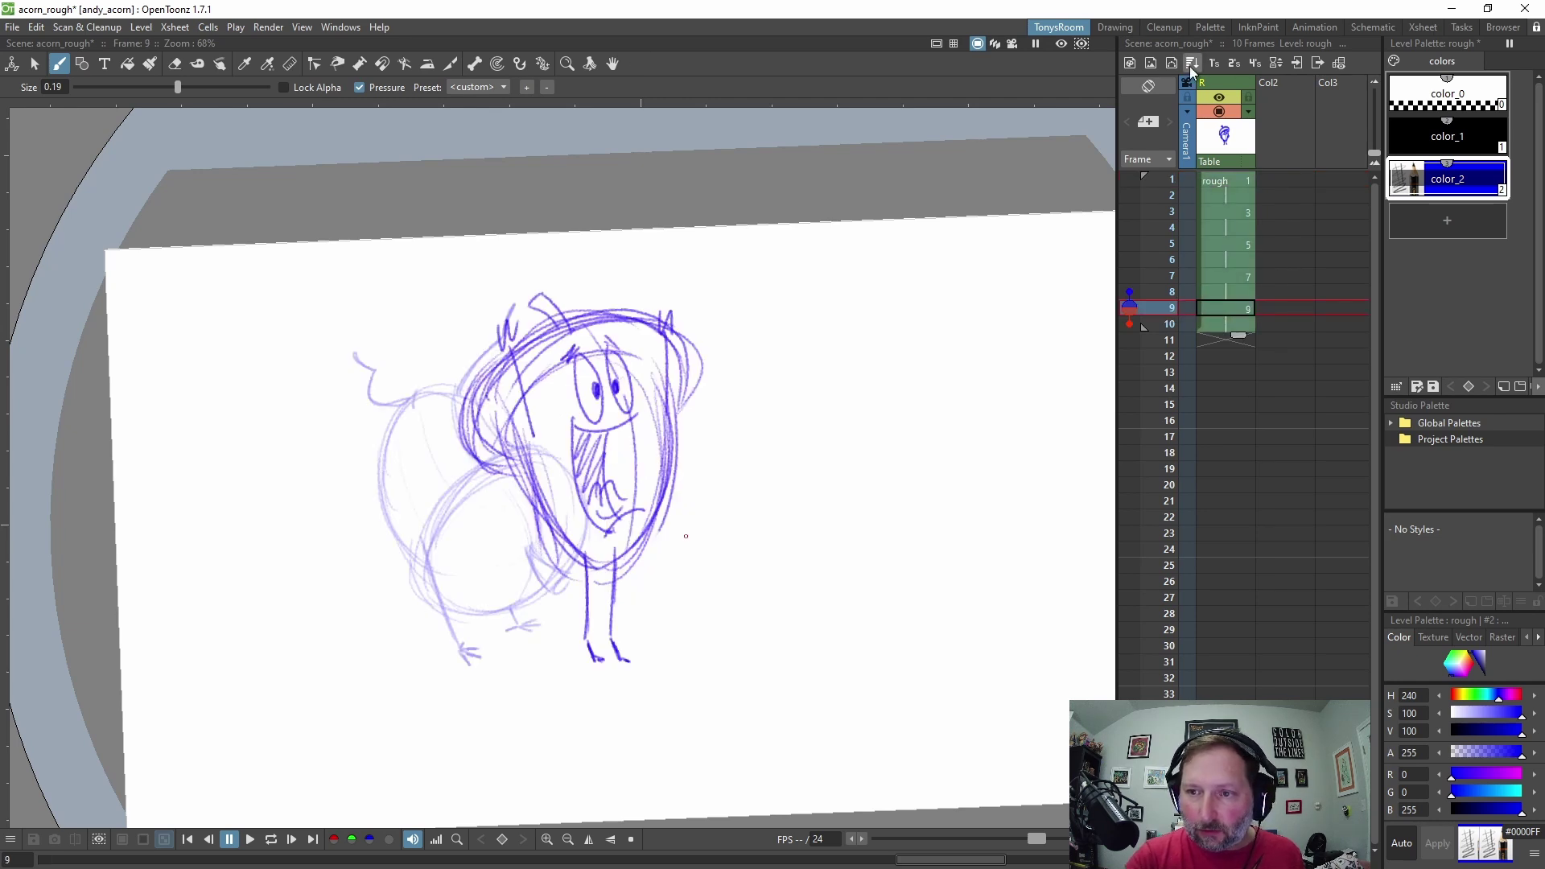
# Check the renumbered drawings at frames 1, 3, 5, 7 and 9 and flip back through them.
pyautogui.click(1229, 179)
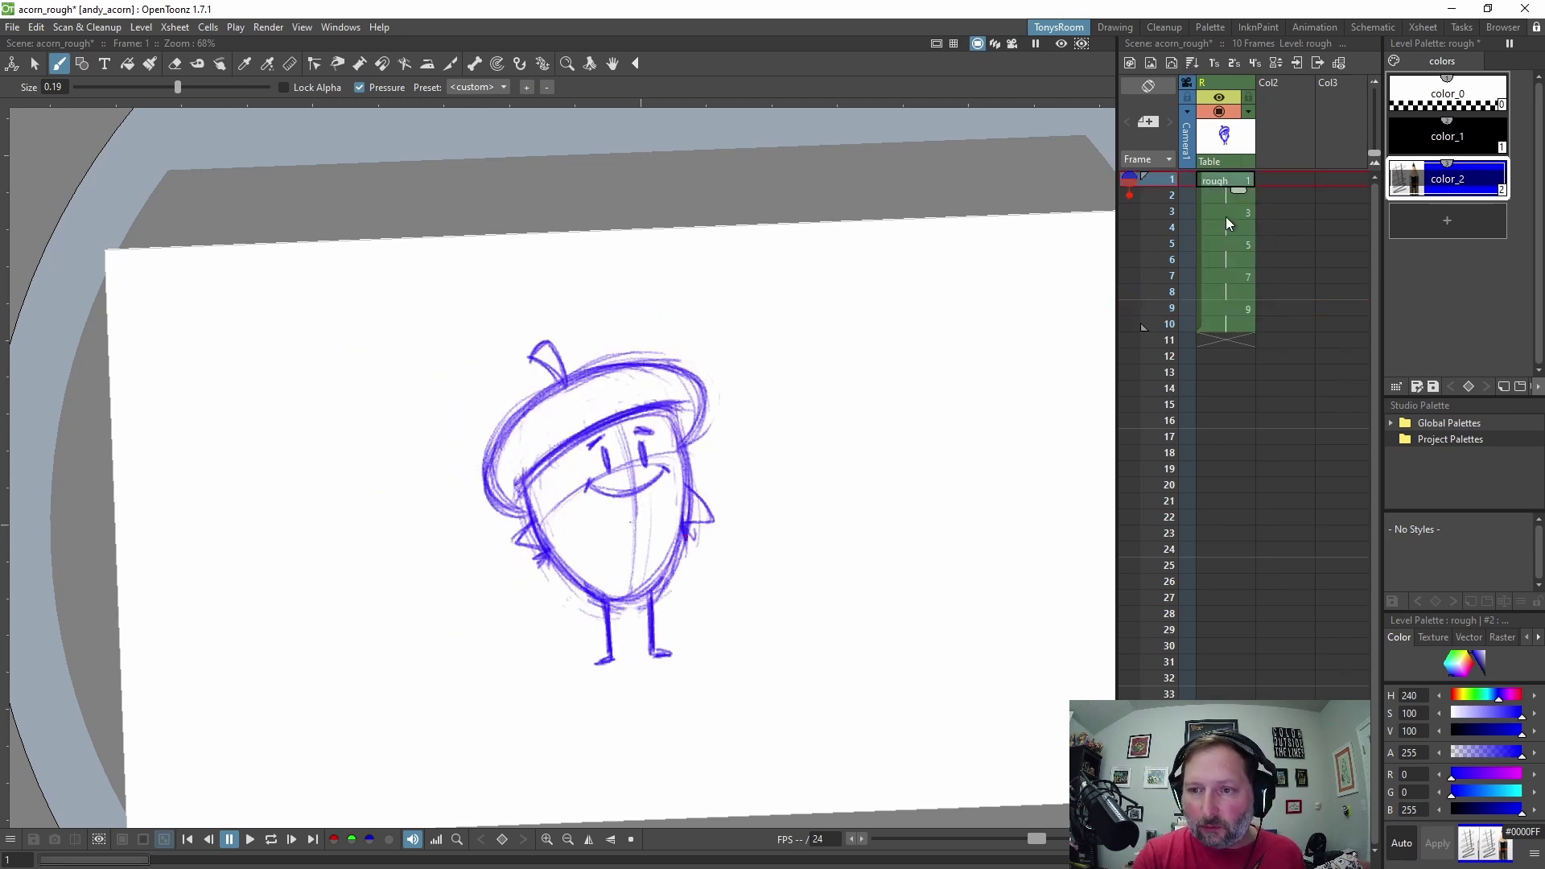
pyautogui.click(1227, 212)
pyautogui.click(1230, 243)
pyautogui.click(1223, 276)
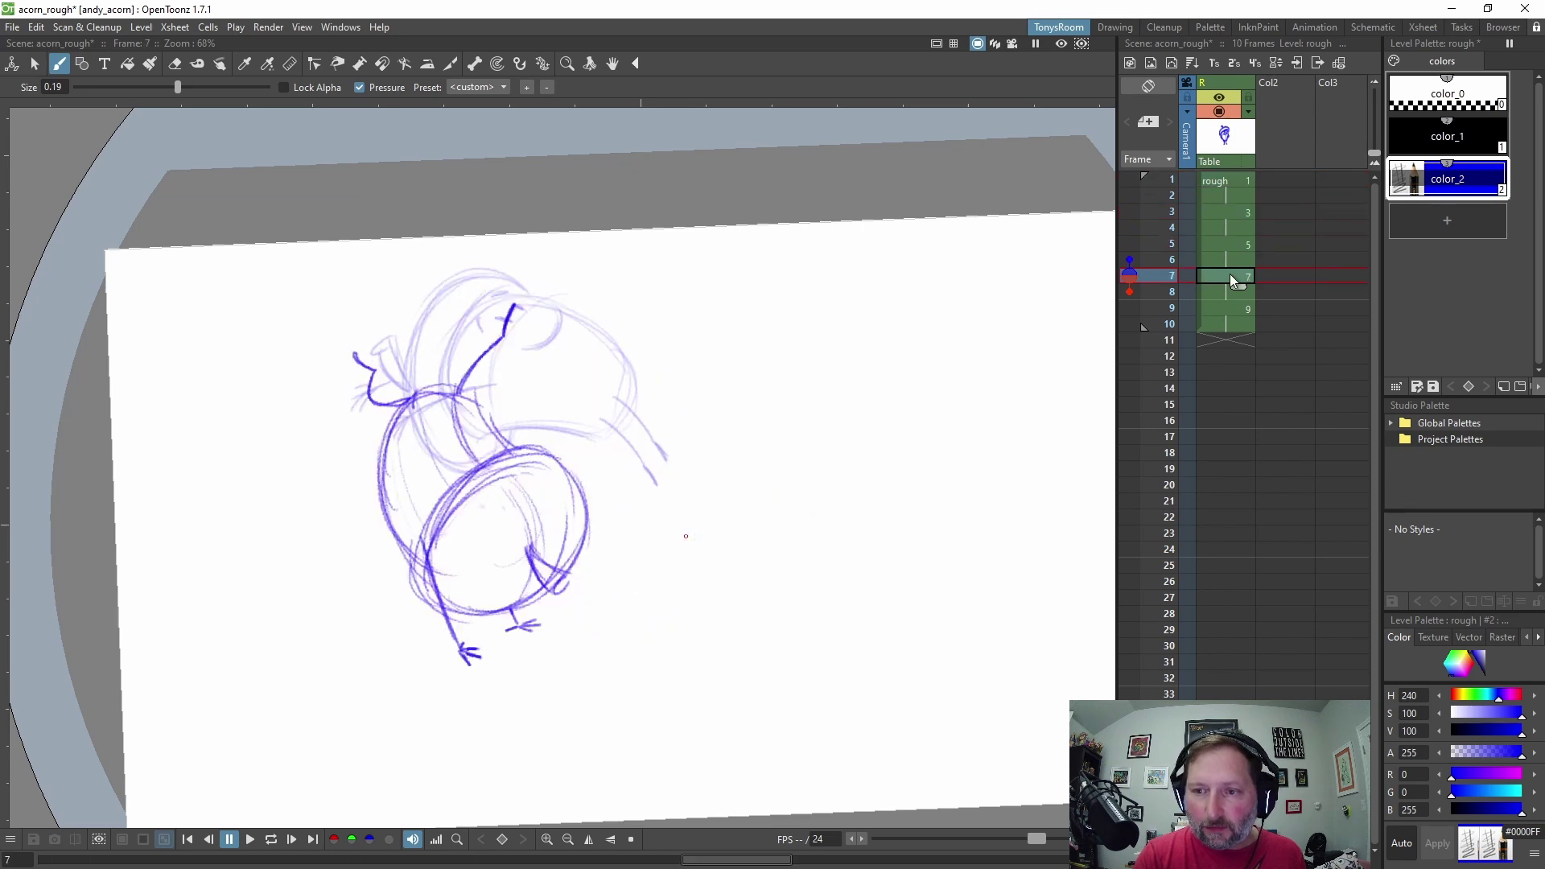
pyautogui.click(1236, 309)
pyautogui.press(',')
pyautogui.press(',')
pyautogui.press(',')
pyautogui.press(',')
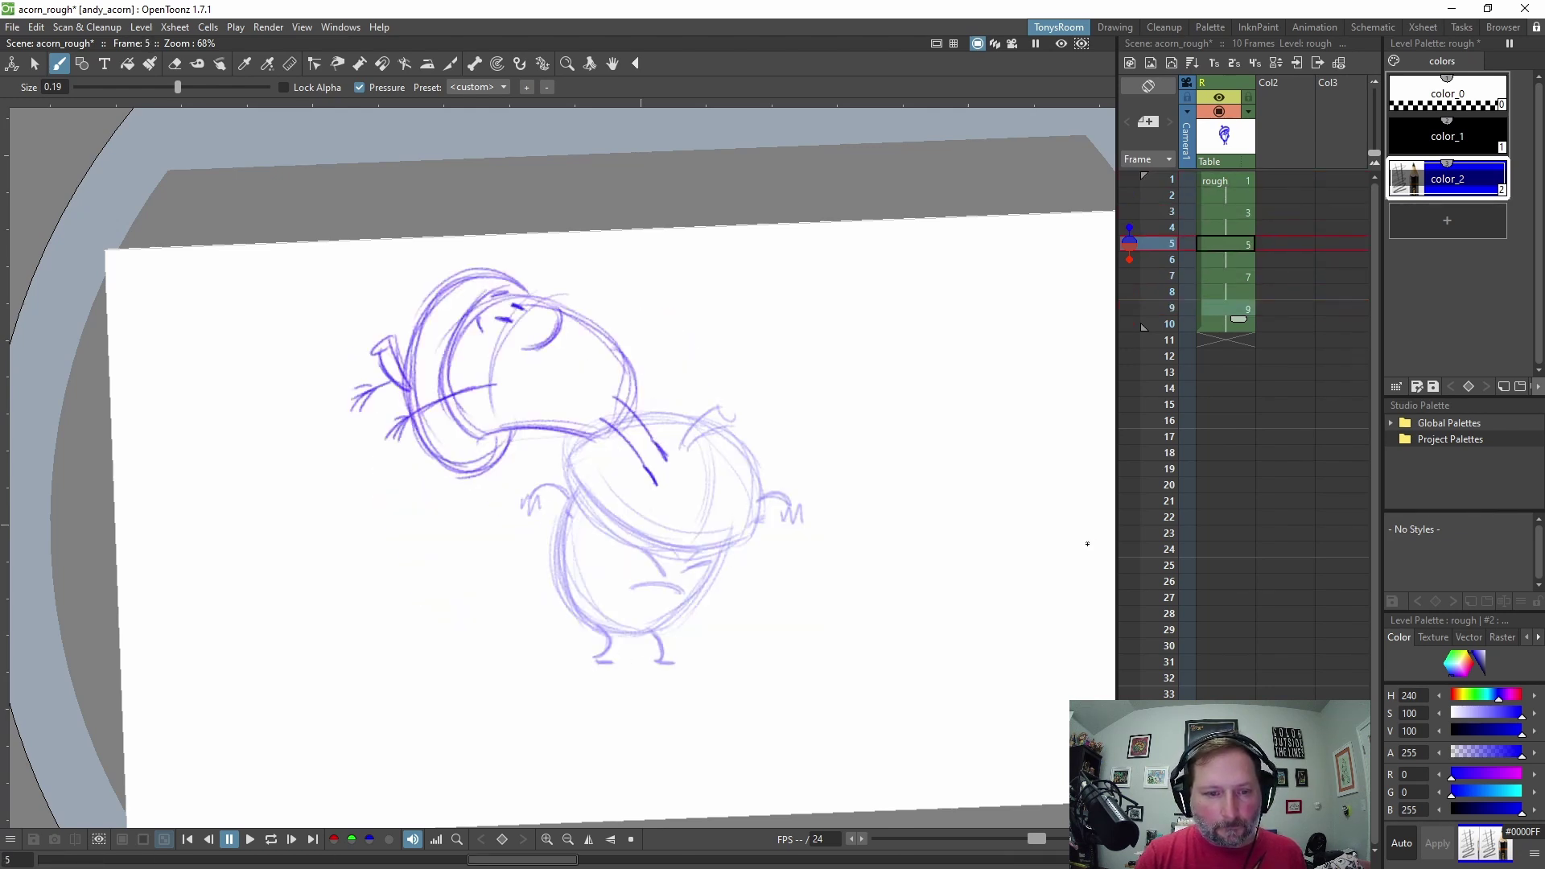
# Lasso the leaping acorn on frame 5, move it left and slightly down, and deselect it.
pyautogui.press('s')
pyautogui.moveTo(650, 281)
pyautogui.mouseDown()
pyautogui.moveTo(721, 679)
pyautogui.moveTo(649, 295)
pyautogui.mouseUp()
pyautogui.moveTo(674, 377); pyautogui.dragTo(623, 390)
pyautogui.click(787, 462)
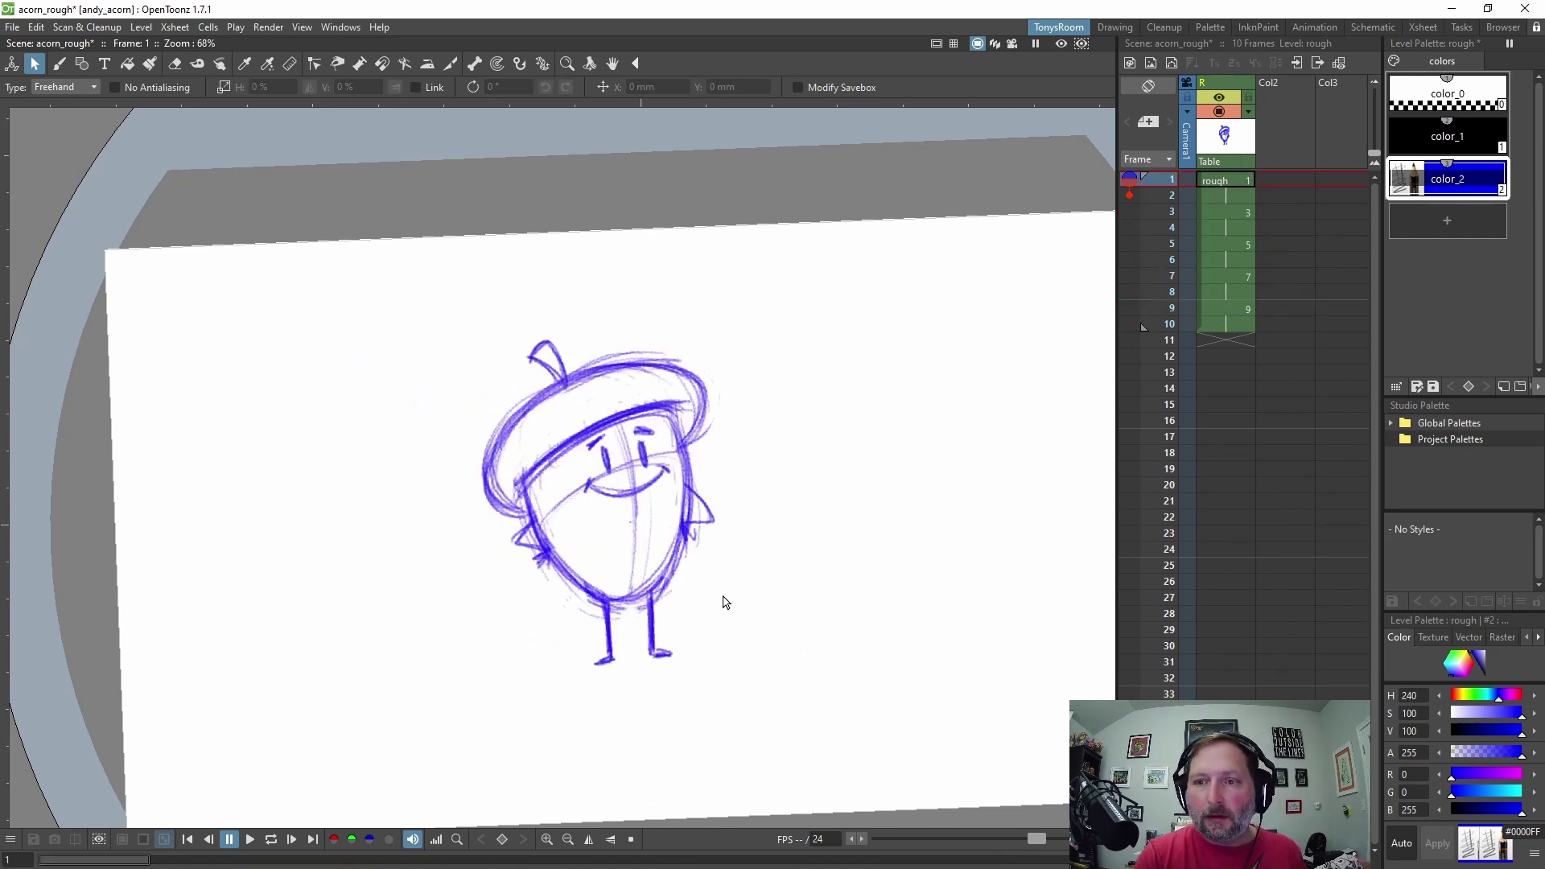
# Toggle relative onion-skin markers for neighbouring drawings and flip through the frames to compare the acorn poses.
pyautogui.click(1129, 292)
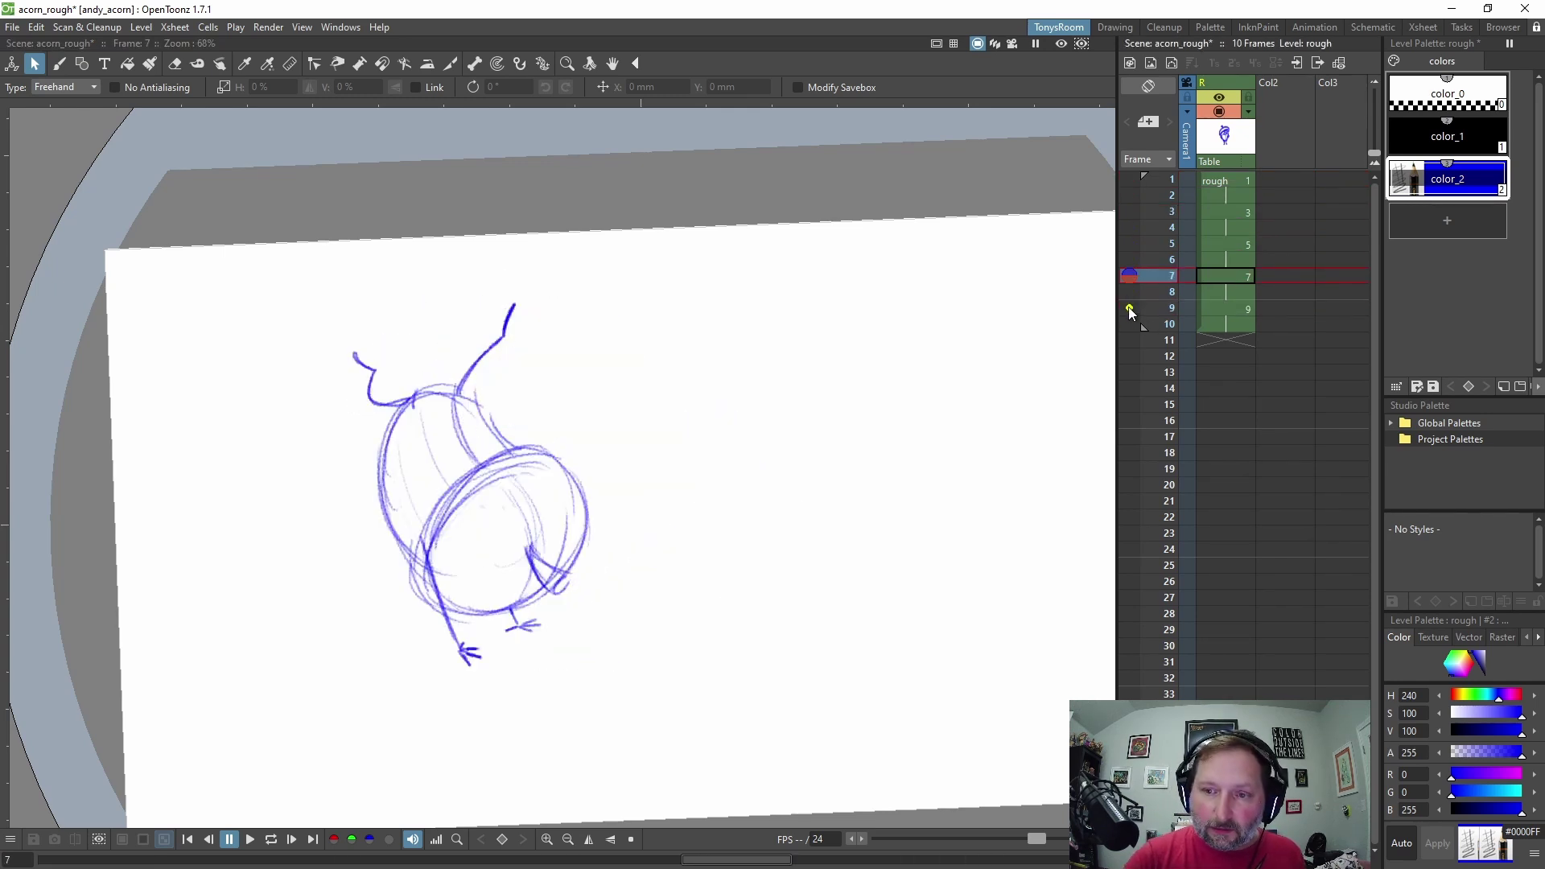
pyautogui.click(1129, 308)
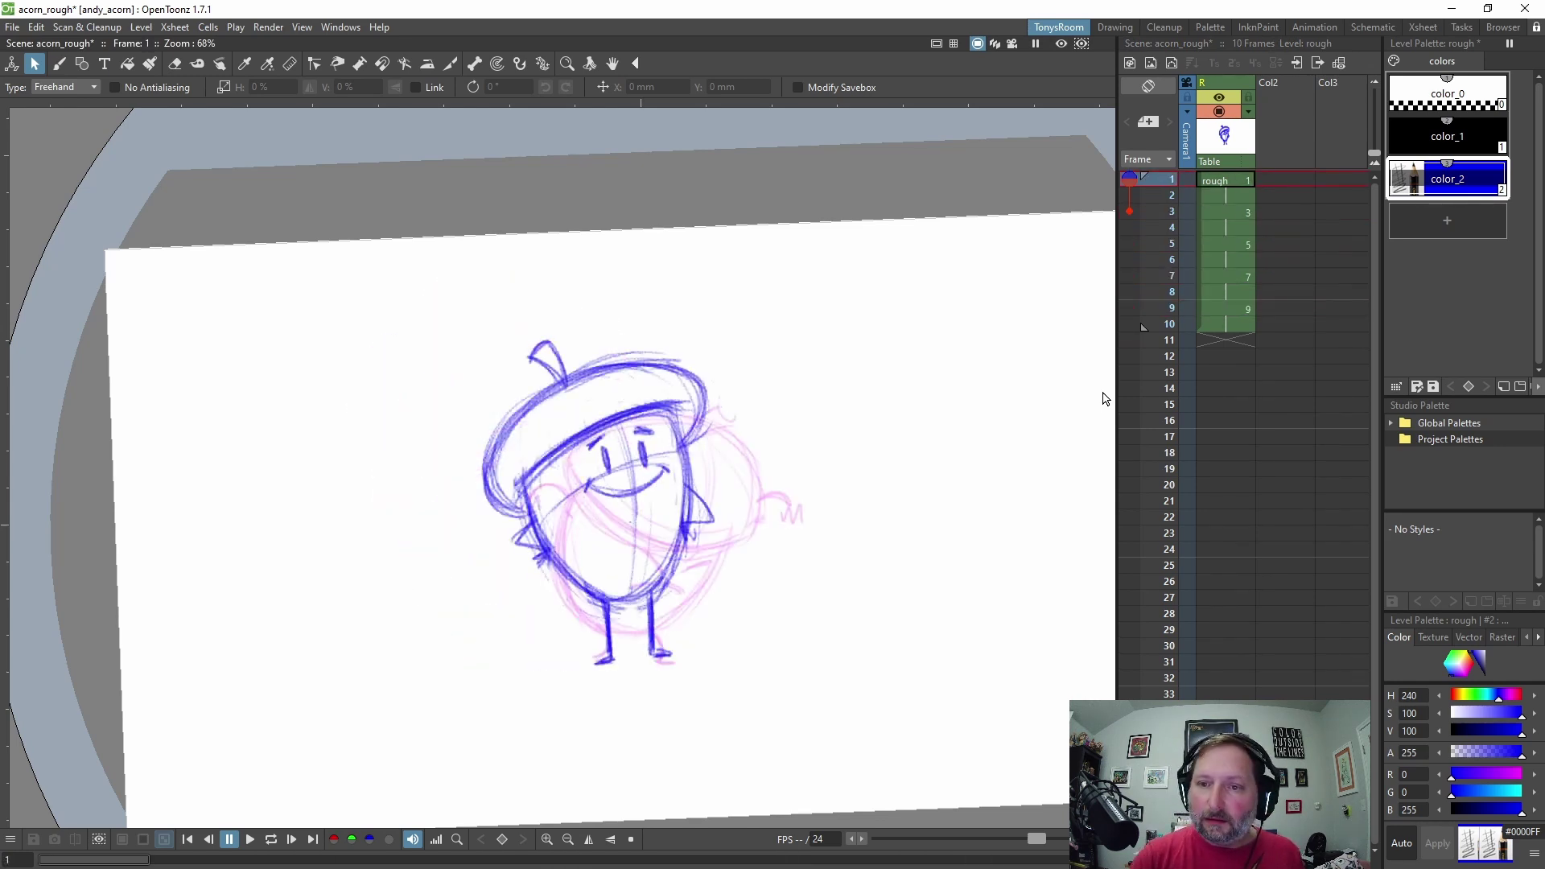
pyautogui.press('.')
pyautogui.click(1130, 179)
pyautogui.click(1130, 243)
pyautogui.press('.')
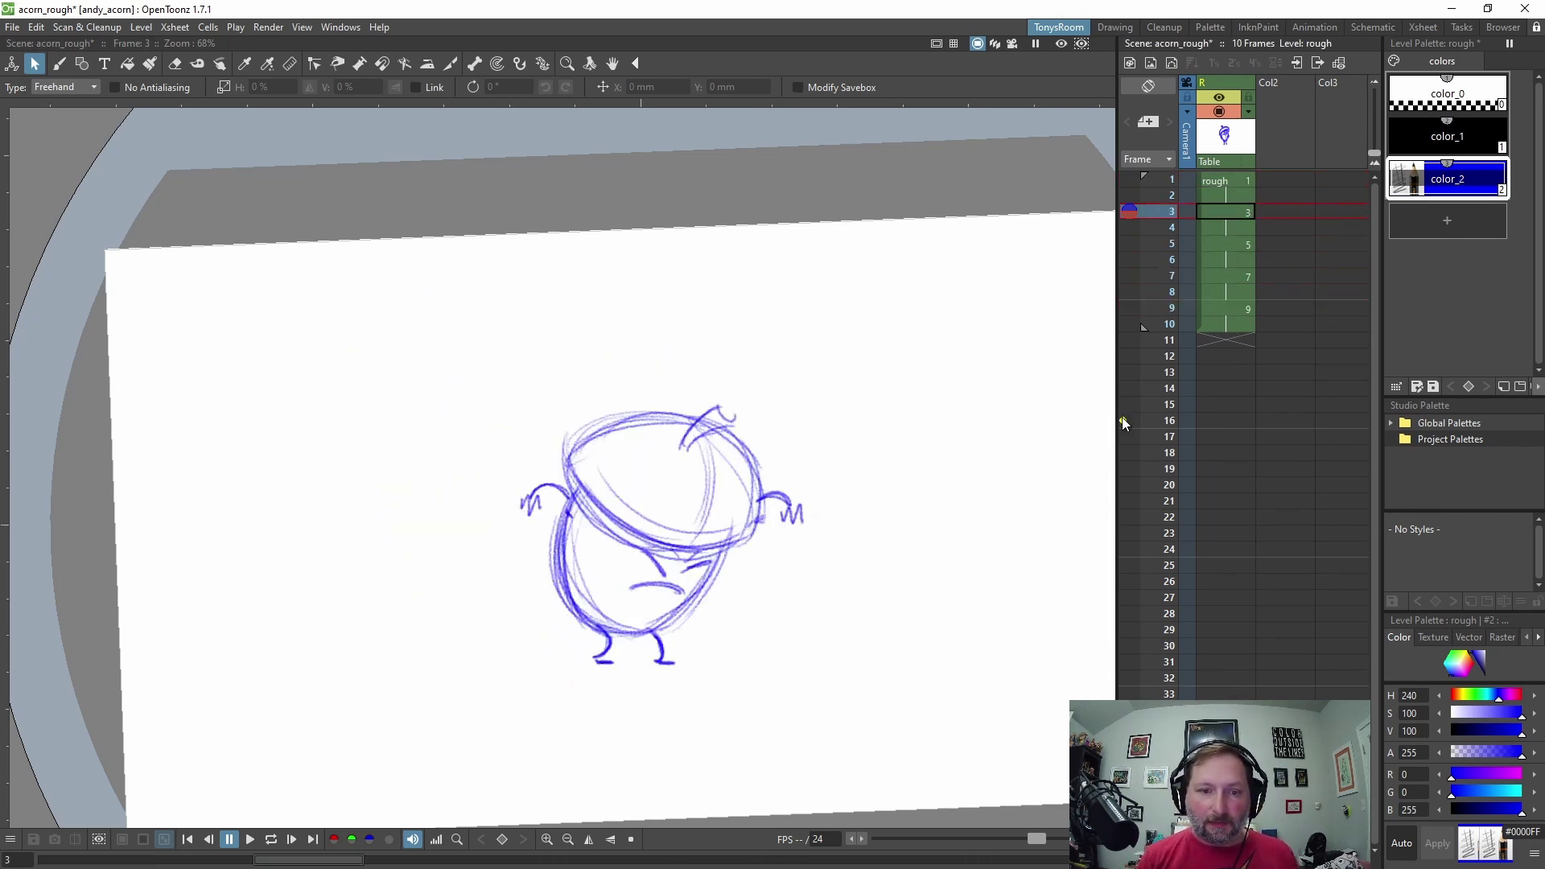
# Lasso the standing acorn on frame 1, move it right and slightly down, and deselect it.
pyautogui.press('space')
pyautogui.moveTo(898, 621)
pyautogui.mouseDown()
pyautogui.moveTo(878, 587)
pyautogui.moveTo(833, 563)
pyautogui.moveTo(893, 631)
pyautogui.moveTo(915, 621)
pyautogui.mouseUp()
pyautogui.hotkey('ctrl', 'space')
pyautogui.press('space')
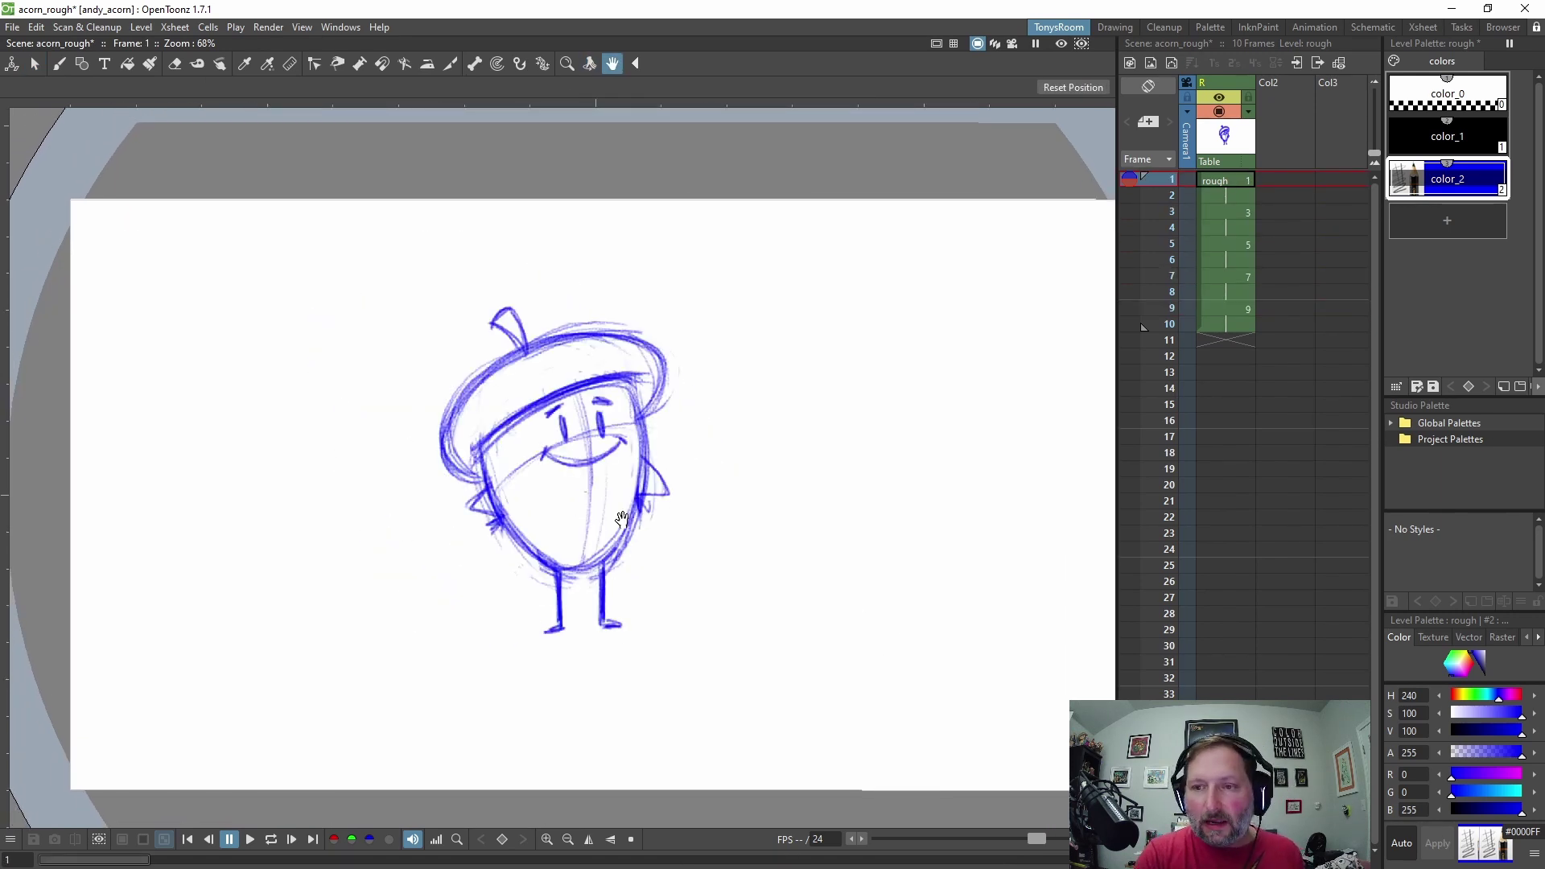
pyautogui.press('s')
pyautogui.moveTo(472, 258)
pyautogui.mouseDown()
pyautogui.moveTo(628, 276)
pyautogui.moveTo(482, 256)
pyautogui.mouseUp()
pyautogui.moveTo(631, 415)
pyautogui.mouseDown()
pyautogui.moveTo(743, 462)
pyautogui.moveTo(771, 494)
pyautogui.moveTo(782, 464)
pyautogui.mouseUp()
pyautogui.click(944, 449)
# Onion-skin the previous drawing on frame 3 and move the lassoed crouching acorn right and slightly down onto the standing pose.
pyautogui.press('.')
pyautogui.moveTo(679, 316)
pyautogui.mouseDown()
pyautogui.moveTo(421, 494)
pyautogui.moveTo(889, 345)
pyautogui.mouseUp()
pyautogui.click(1129, 179)
pyautogui.moveTo(698, 483); pyautogui.dragTo(852, 533)
# Touch up the crouching acorn's foot on frame 3 with the eraser and brush.
pyautogui.press('e')
pyautogui.moveTo(773, 682); pyautogui.dragTo(775, 675)
pyautogui.press('b')
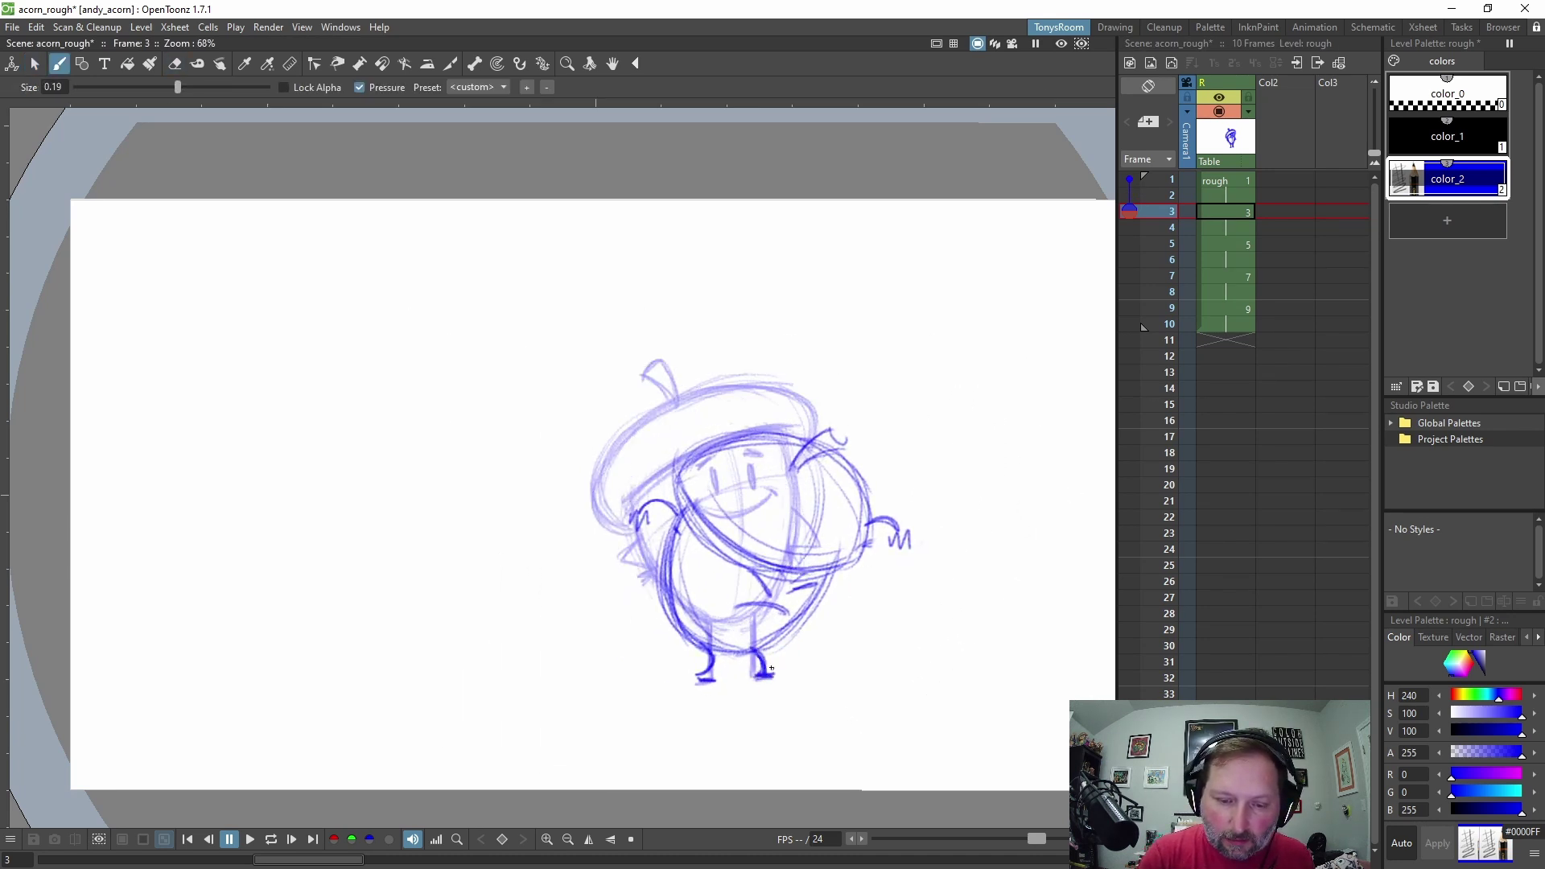
# Lasso the leaping acorn on frame 5, move it right and slightly up, and deselect it.
pyautogui.press('.')
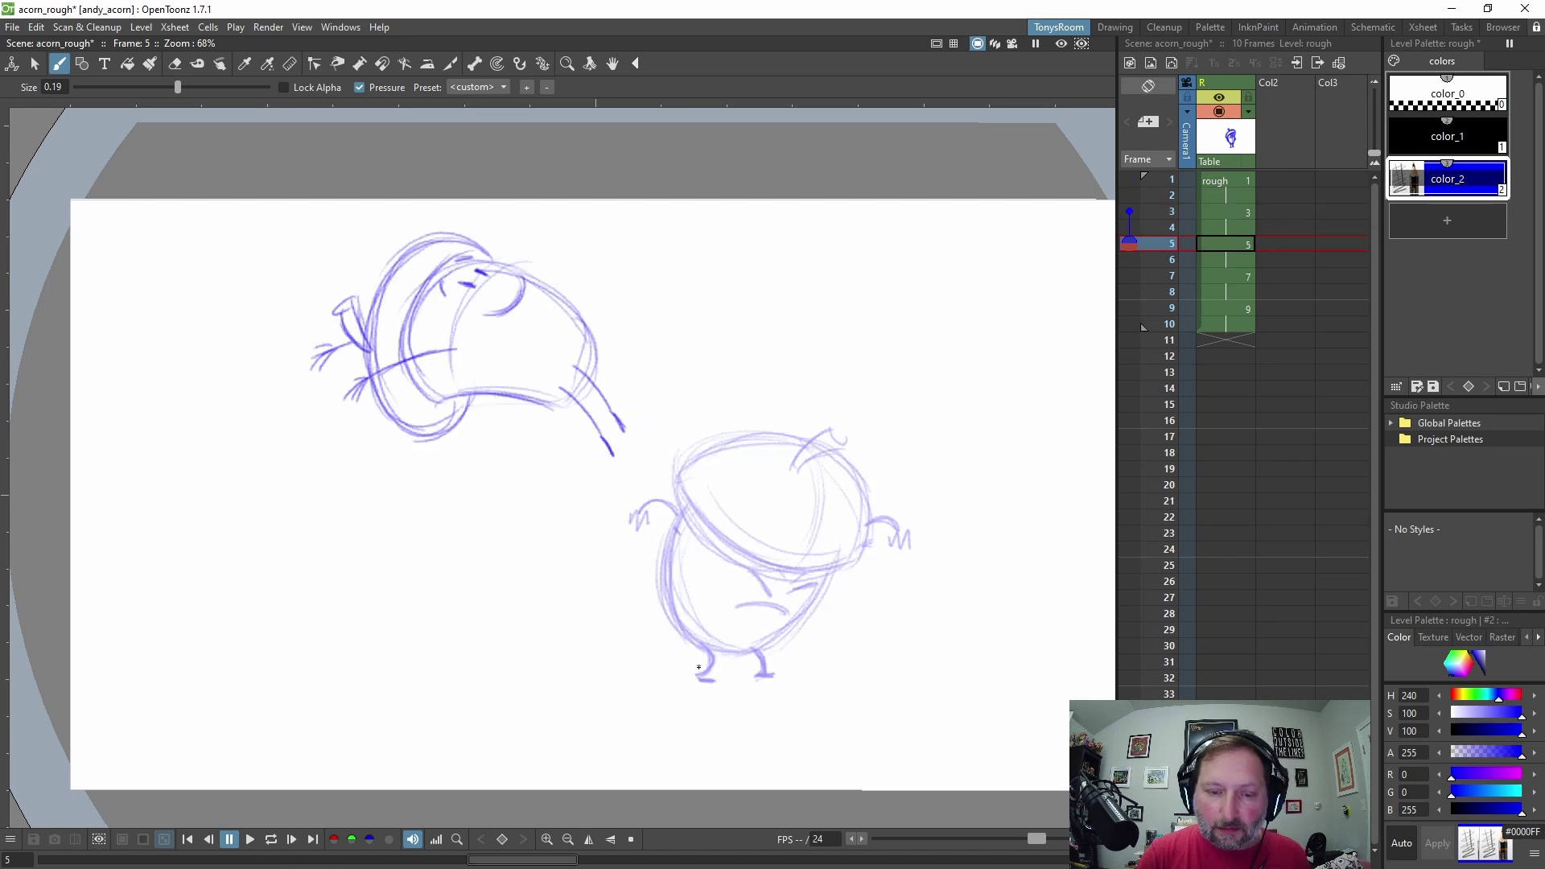
pyautogui.press('s')
pyautogui.moveTo(500, 217)
pyautogui.mouseDown()
pyautogui.moveTo(722, 328)
pyautogui.moveTo(619, 228)
pyautogui.mouseUp()
pyautogui.moveTo(698, 322); pyautogui.dragTo(723, 293)
pyautogui.click(924, 356)
# Lasso the diving acorn on frame 7, move it right and slightly down, and deselect it.
pyautogui.press('.')
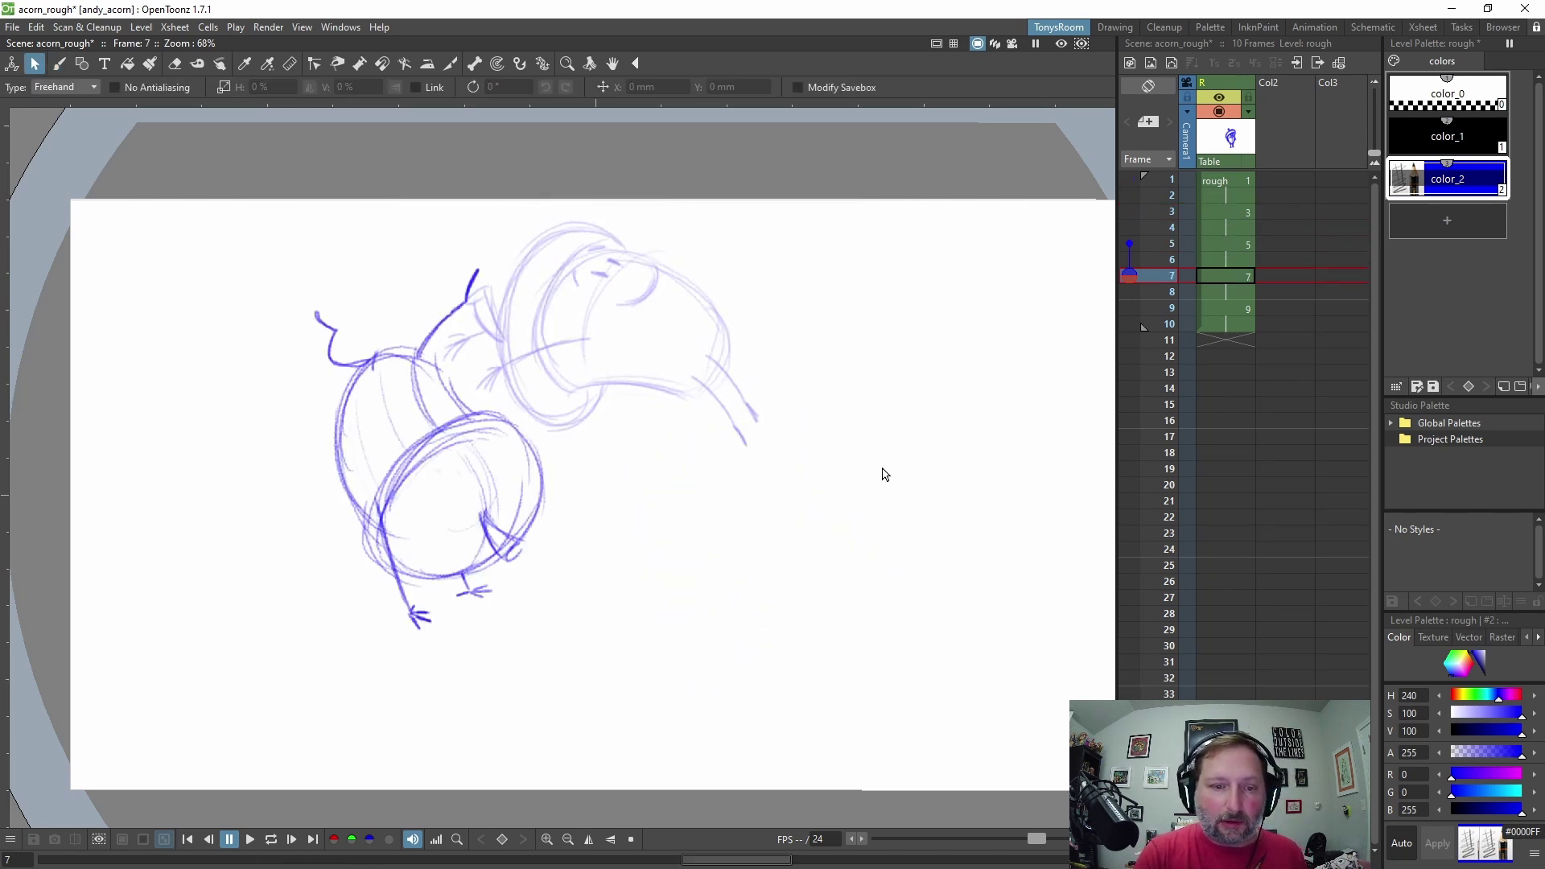
pyautogui.moveTo(541, 225)
pyautogui.mouseDown()
pyautogui.moveTo(412, 243)
pyautogui.moveTo(563, 266)
pyautogui.moveTo(548, 230)
pyautogui.mouseUp()
pyautogui.moveTo(624, 528); pyautogui.dragTo(657, 544)
pyautogui.click(901, 524)
# Scale the diving acorn on frame 7 down slightly and reposition it below the onion-skinned leaping pose.
pyautogui.press('.')
pyautogui.press('.')
pyautogui.moveTo(636, 316)
pyautogui.mouseDown()
pyautogui.moveTo(800, 496)
pyautogui.moveTo(634, 309)
pyautogui.mouseUp()
pyautogui.moveTo(679, 583); pyautogui.dragTo(728, 555)
pyautogui.moveTo(852, 741); pyautogui.dragTo(833, 695)
pyautogui.moveTo(711, 520); pyautogui.dragTo(737, 558)
pyautogui.click(945, 469)
pyautogui.press('.')
pyautogui.moveTo(708, 285)
pyautogui.mouseDown()
pyautogui.moveTo(524, 708)
pyautogui.moveTo(700, 290)
pyautogui.mouseUp()
pyautogui.moveTo(735, 541); pyautogui.dragTo(685, 522)
# Lasso the hands-up acorn on frame 9, move it right and down beside the onion-skinned diving pose, and deselect it.
pyautogui.press('.')
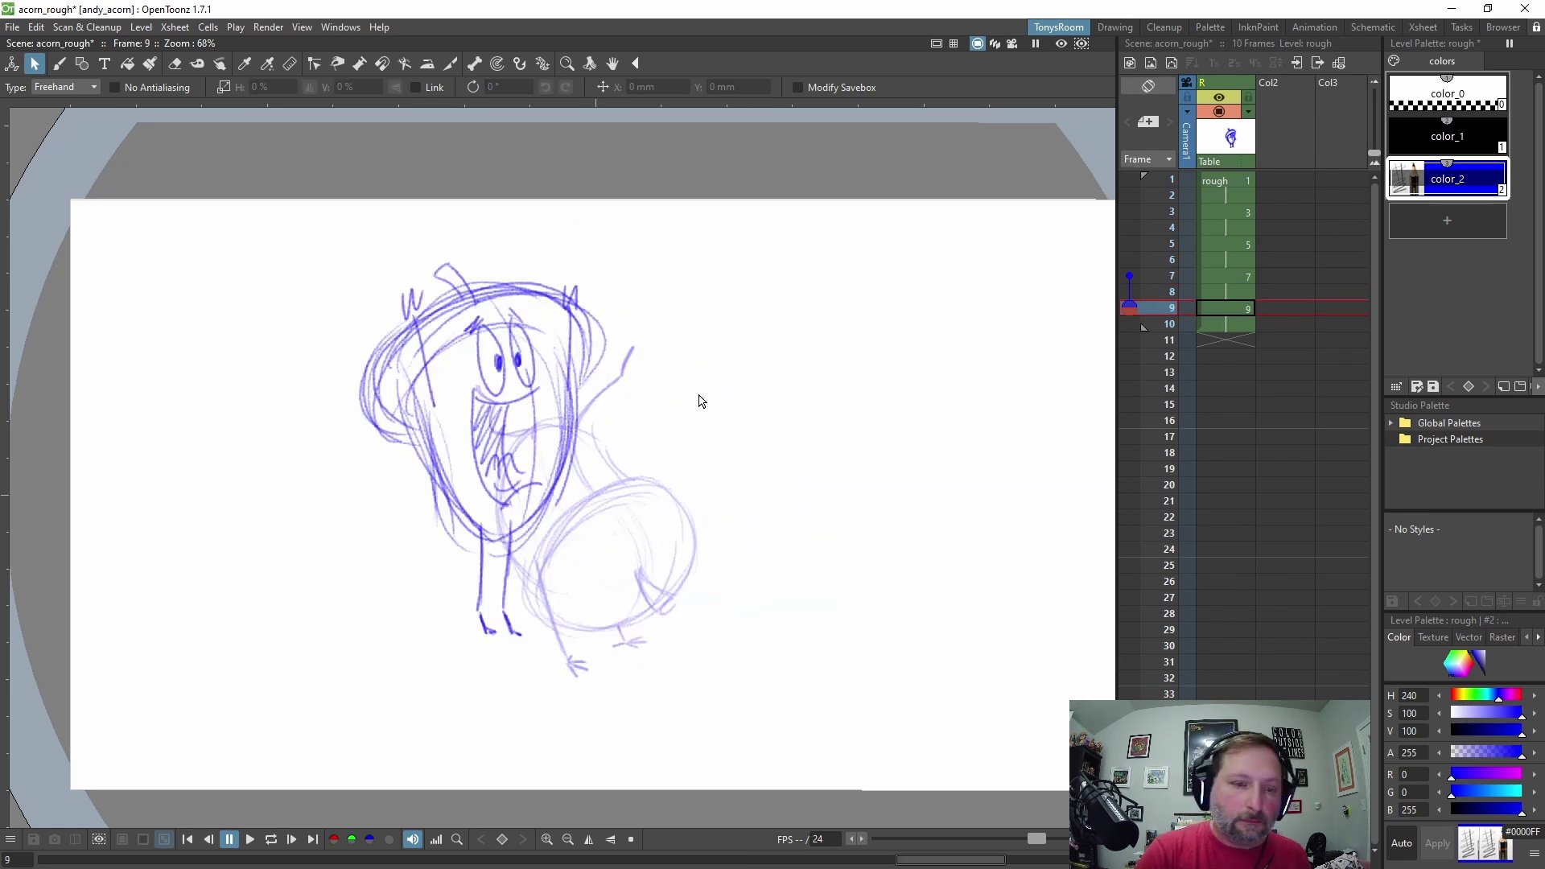
pyautogui.moveTo(638, 310)
pyautogui.mouseDown()
pyautogui.moveTo(654, 662)
pyautogui.moveTo(662, 311)
pyautogui.mouseUp()
pyautogui.moveTo(549, 371)
pyautogui.mouseDown()
pyautogui.moveTo(590, 435)
pyautogui.moveTo(689, 421)
pyautogui.mouseUp()
pyautogui.click(913, 390)
# Set frame 1 as a fixed onion-skin reference and move the hands-up acorn on frame 9 right over the standing pose.
pyautogui.click(1244, 305)
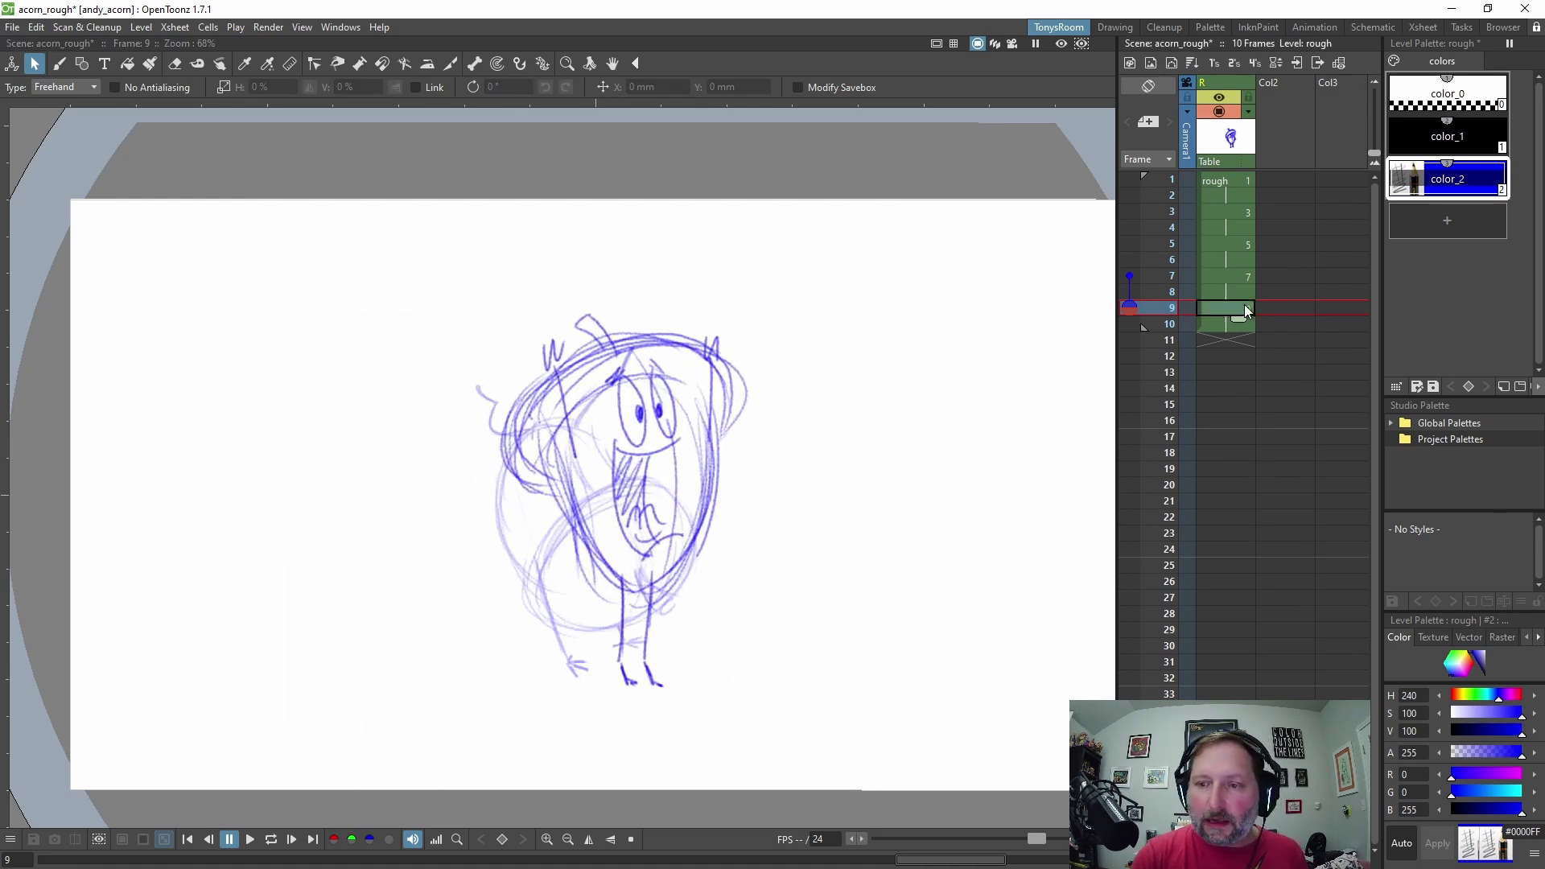
pyautogui.click(1123, 179)
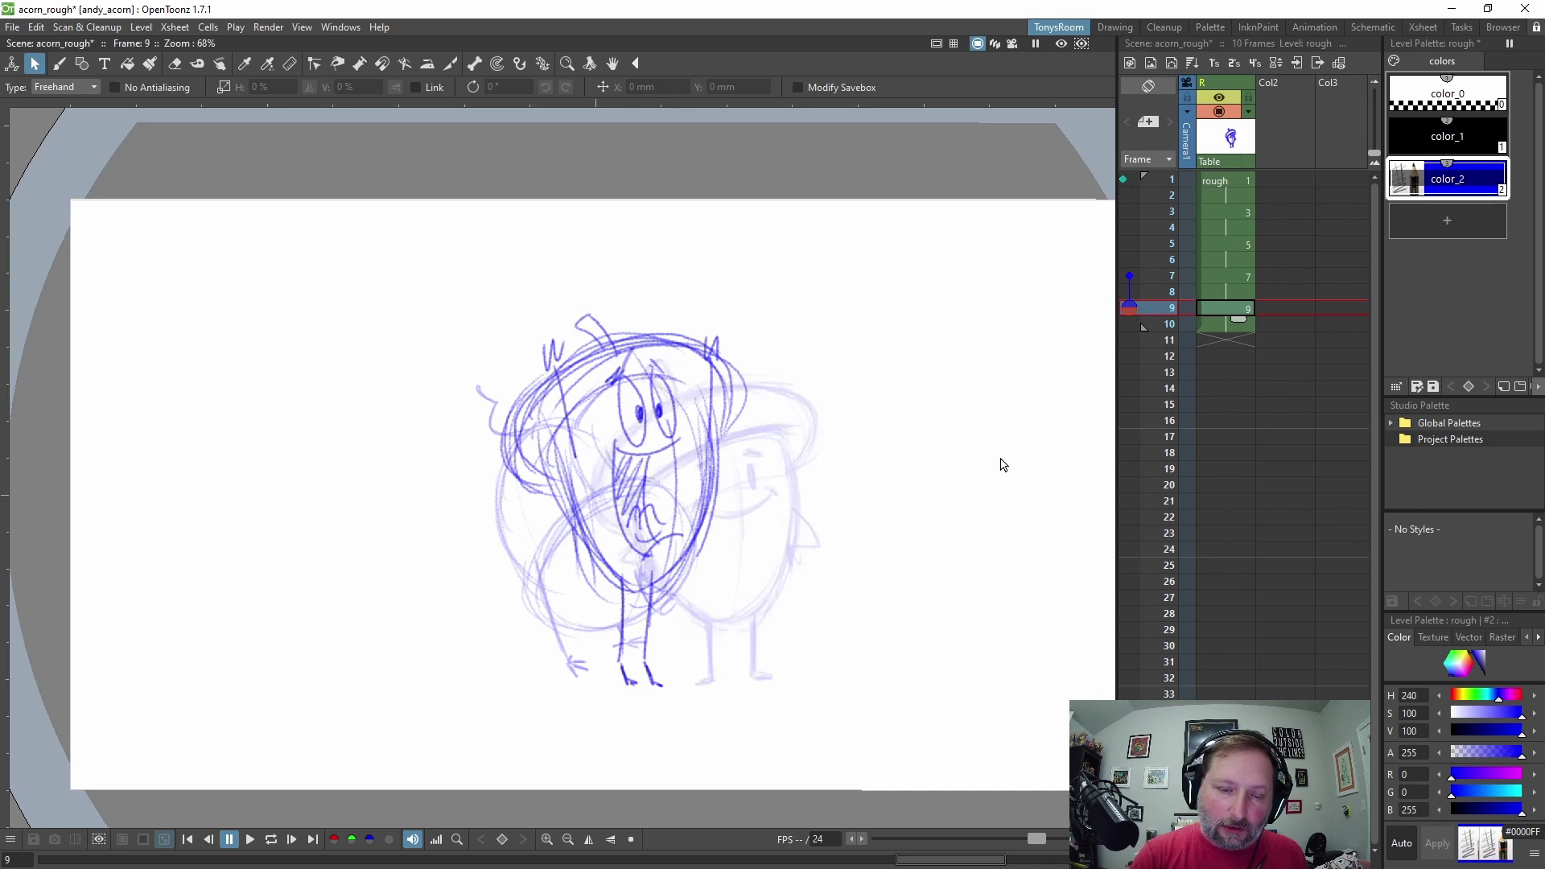
pyautogui.moveTo(595, 259)
pyautogui.mouseDown()
pyautogui.moveTo(480, 369)
pyautogui.moveTo(800, 327)
pyautogui.moveTo(769, 299)
pyautogui.mouseUp()
pyautogui.moveTo(705, 513)
pyautogui.mouseDown()
pyautogui.moveTo(901, 486)
pyautogui.moveTo(796, 541)
pyautogui.moveTo(793, 511)
pyautogui.mouseUp()
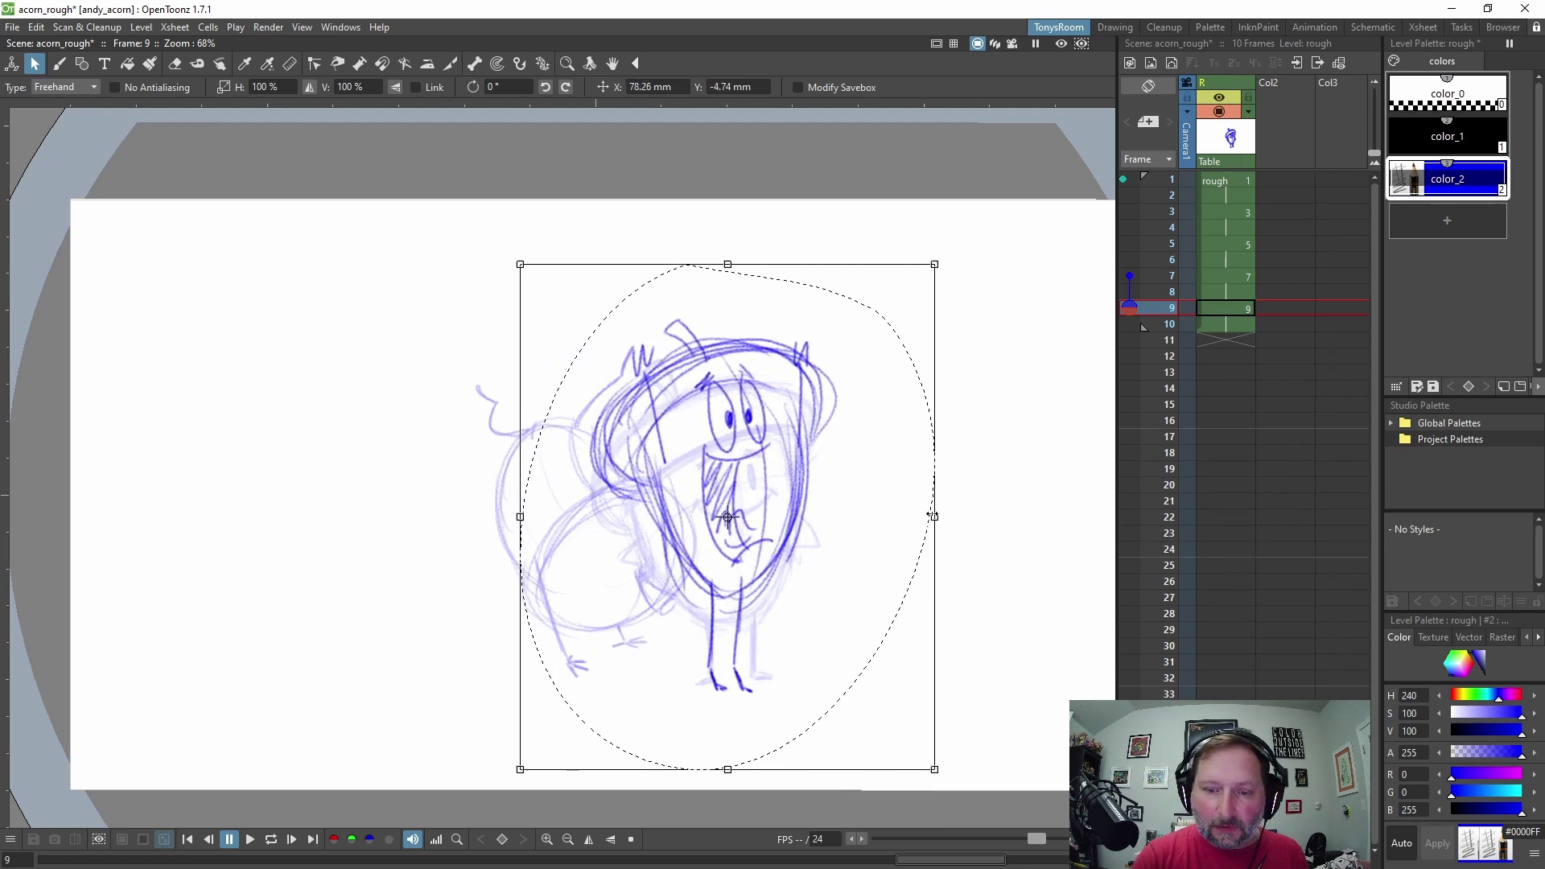
# Narrow the hands-up acorn on frame 9 slightly, move it back left, and deselect it.
pyautogui.moveTo(934, 516); pyautogui.dragTo(916, 516)
pyautogui.moveTo(822, 511); pyautogui.dragTo(719, 506)
pyautogui.click(869, 440)
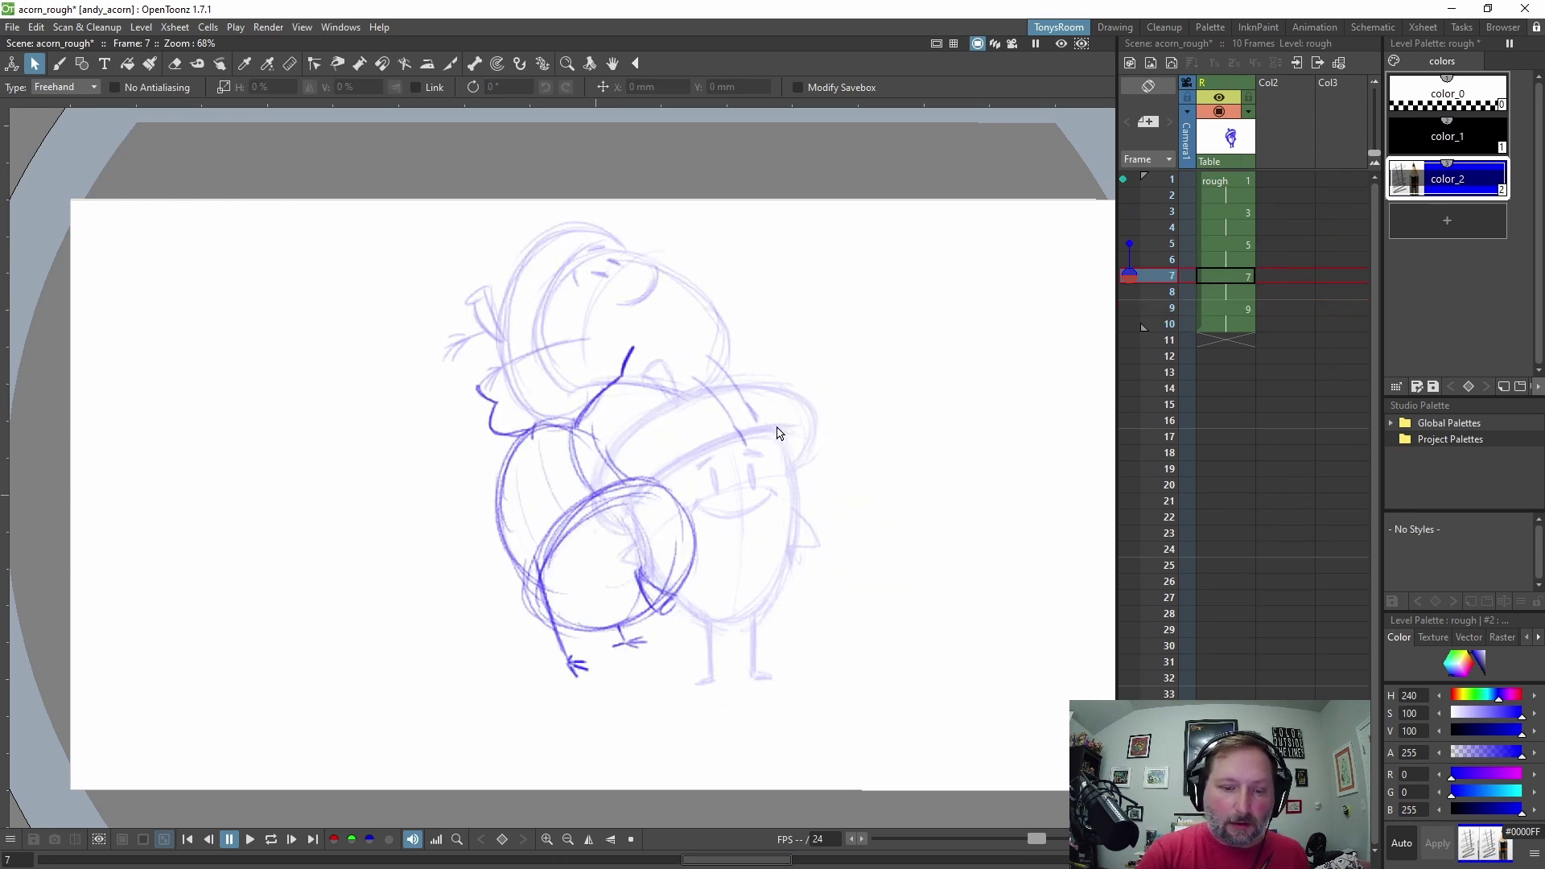
# Lasso the diving acorn on frame 7, nudge it slightly down, and deselect it.
pyautogui.moveTo(594, 270)
pyautogui.mouseDown()
pyautogui.moveTo(414, 604)
pyautogui.moveTo(777, 358)
pyautogui.mouseUp()
pyautogui.moveTo(660, 502); pyautogui.dragTo(666, 520)
pyautogui.click(854, 507)
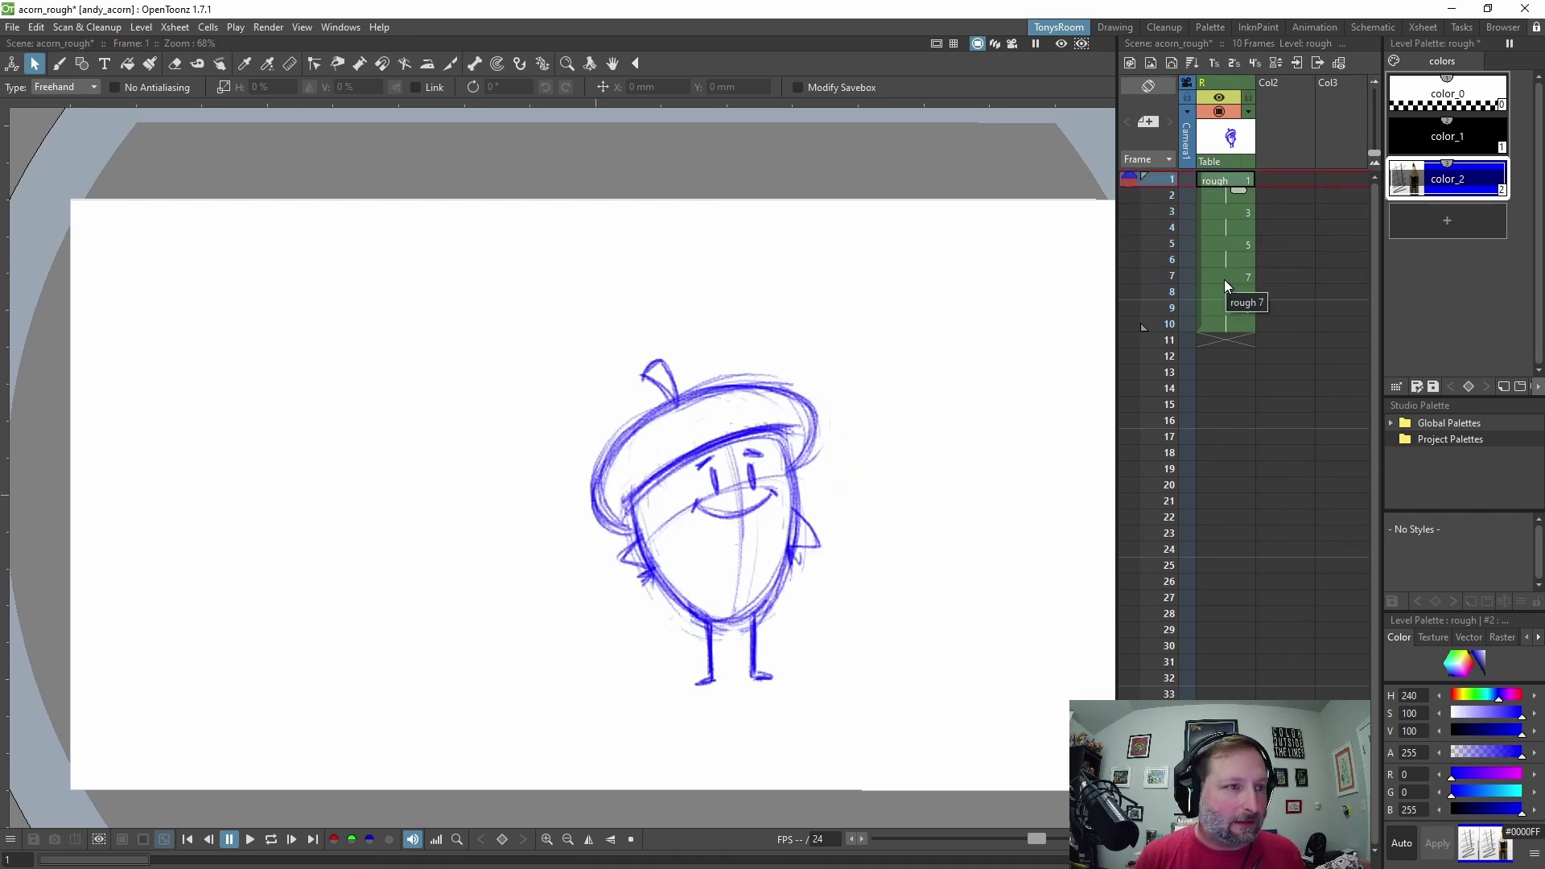
# Switch to the Brush tool for drawing on the rough level.
pyautogui.press('b')
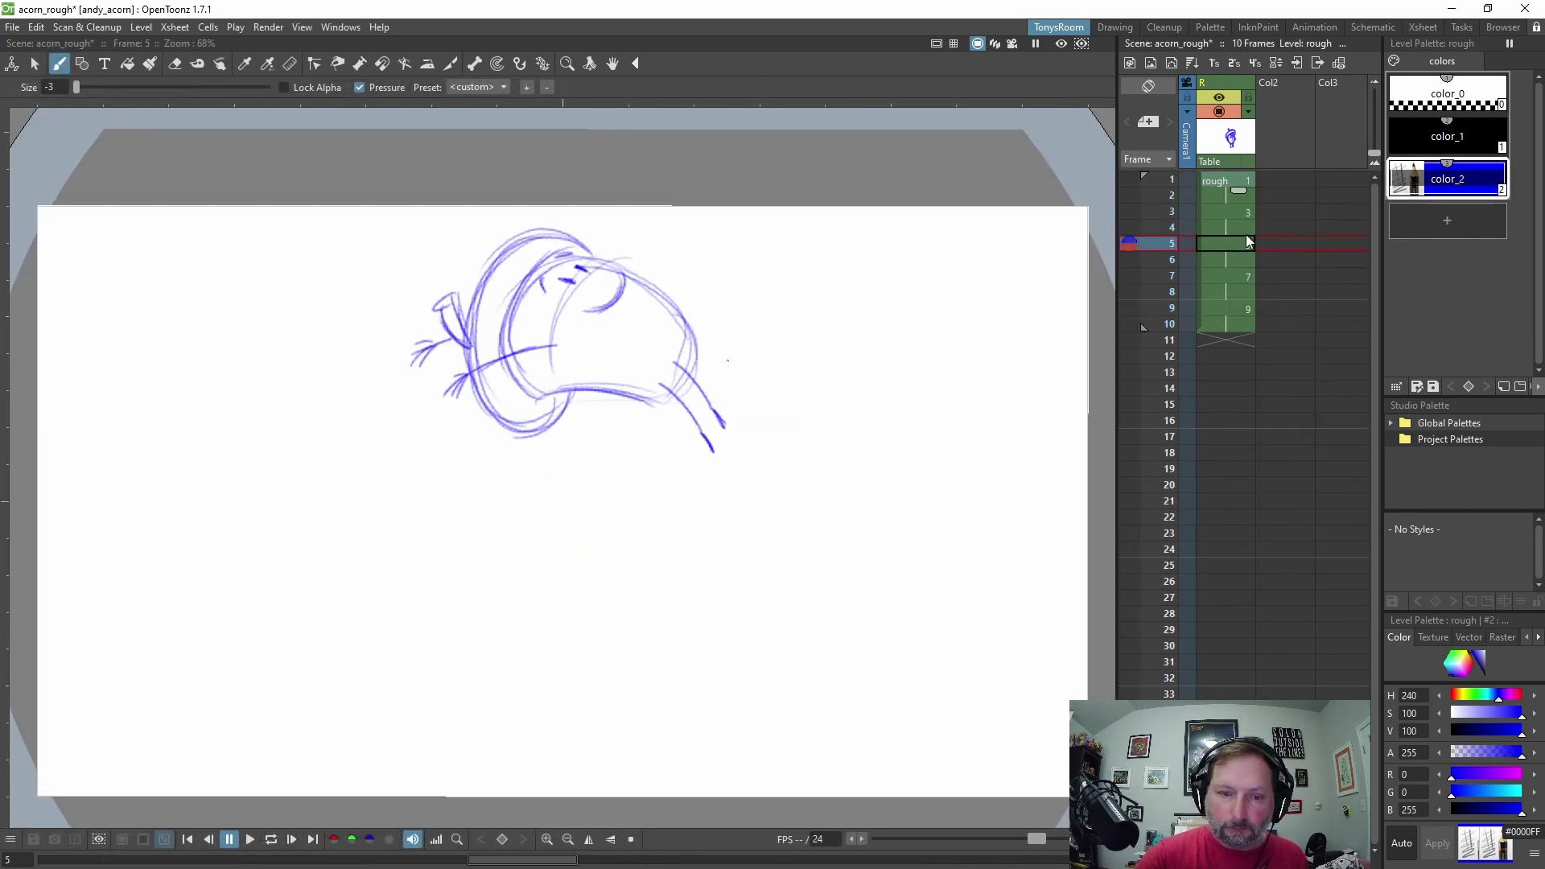